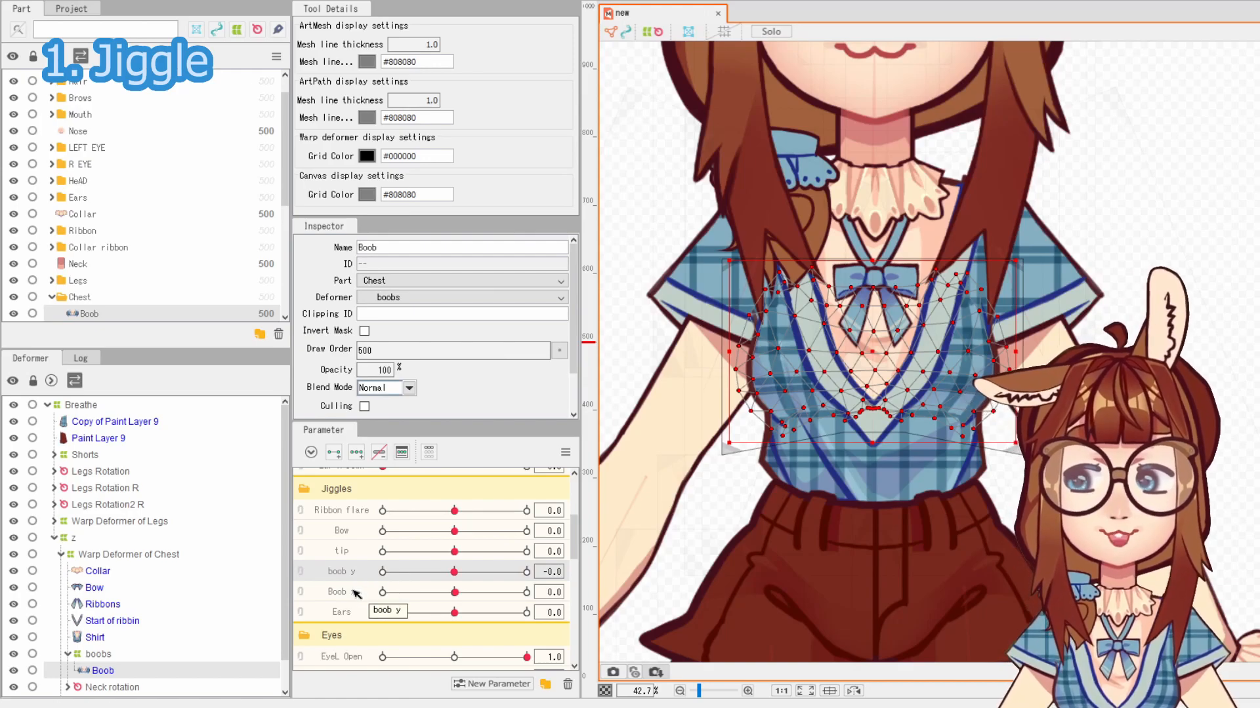
Try to create a parameter named Boob y with minimum -1, default 0 and maximum 1
click(493, 684)
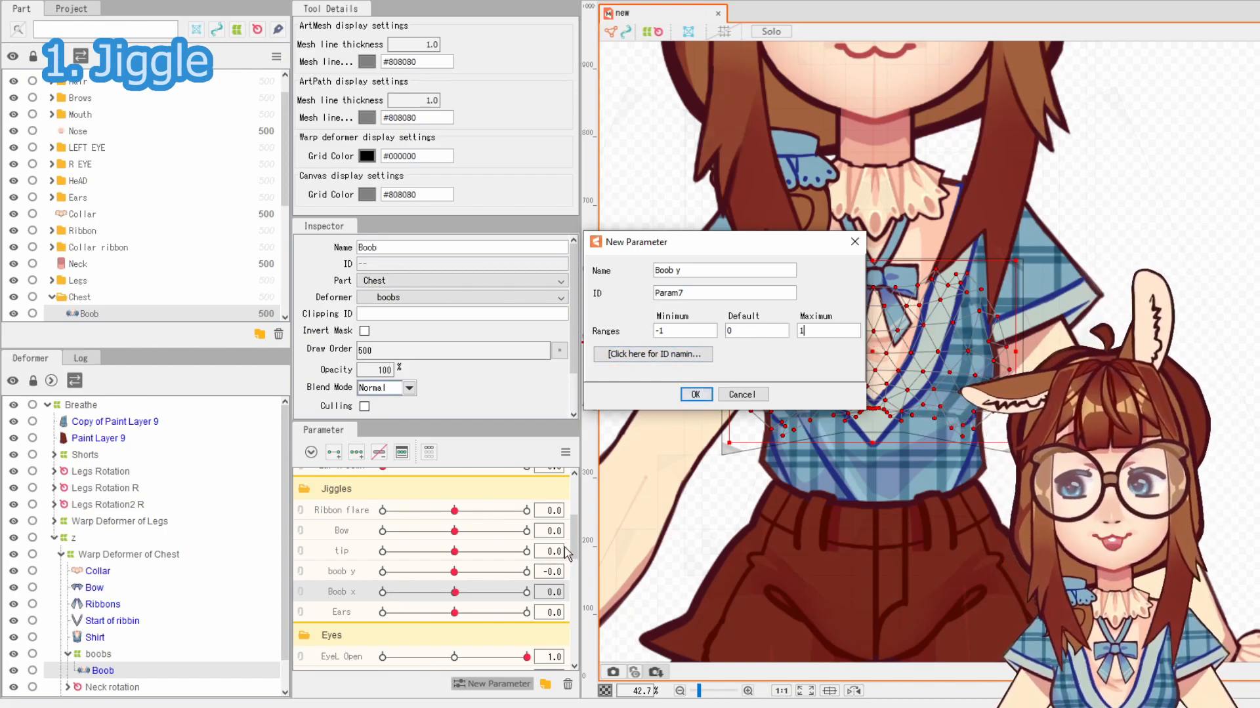
click(695, 394)
Preview the chest deformation by moving the Boob x parameter to 1.0, -1.0 and back to centre, and try boob y
drag(454, 593, 532, 592)
click(623, 591)
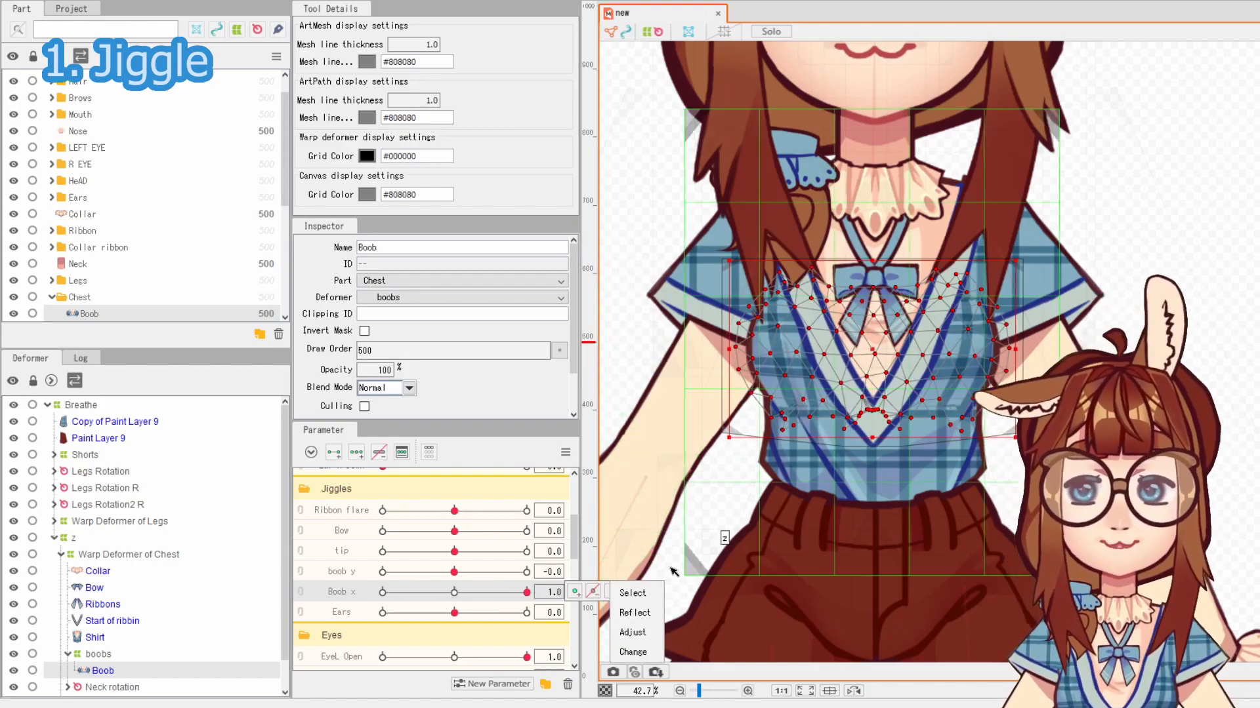
drag(514, 594, 354, 592)
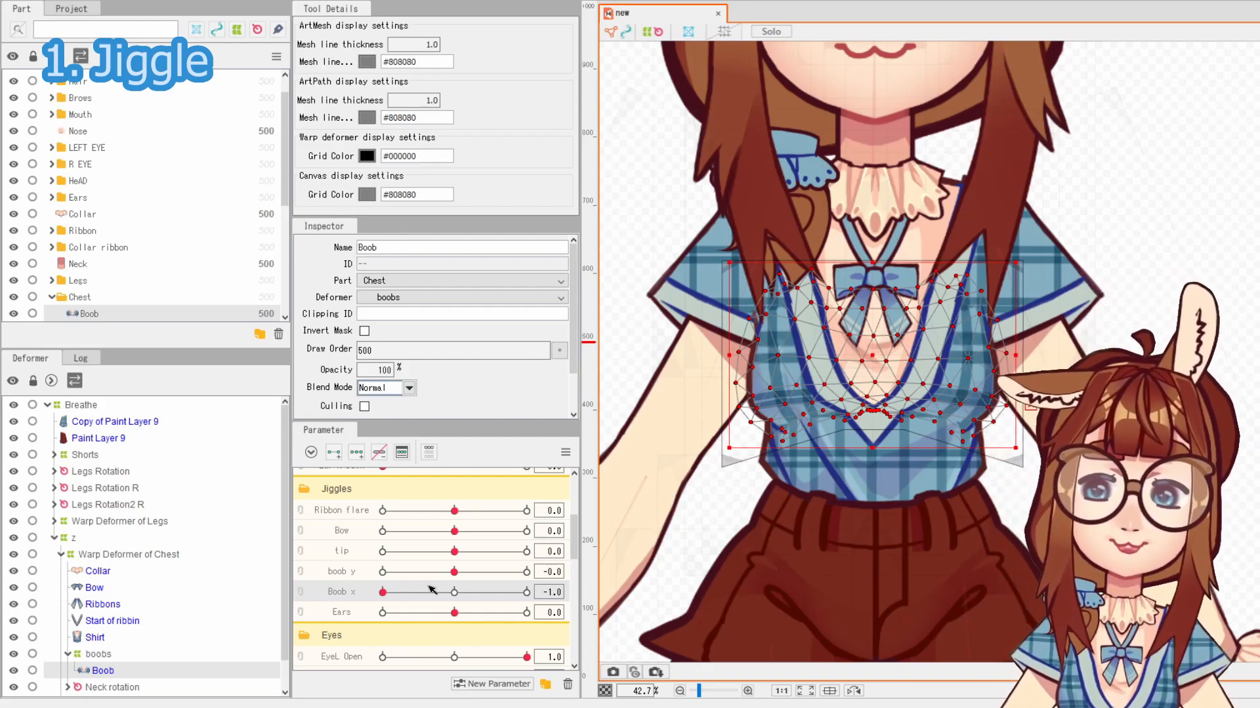
drag(384, 592, 456, 623)
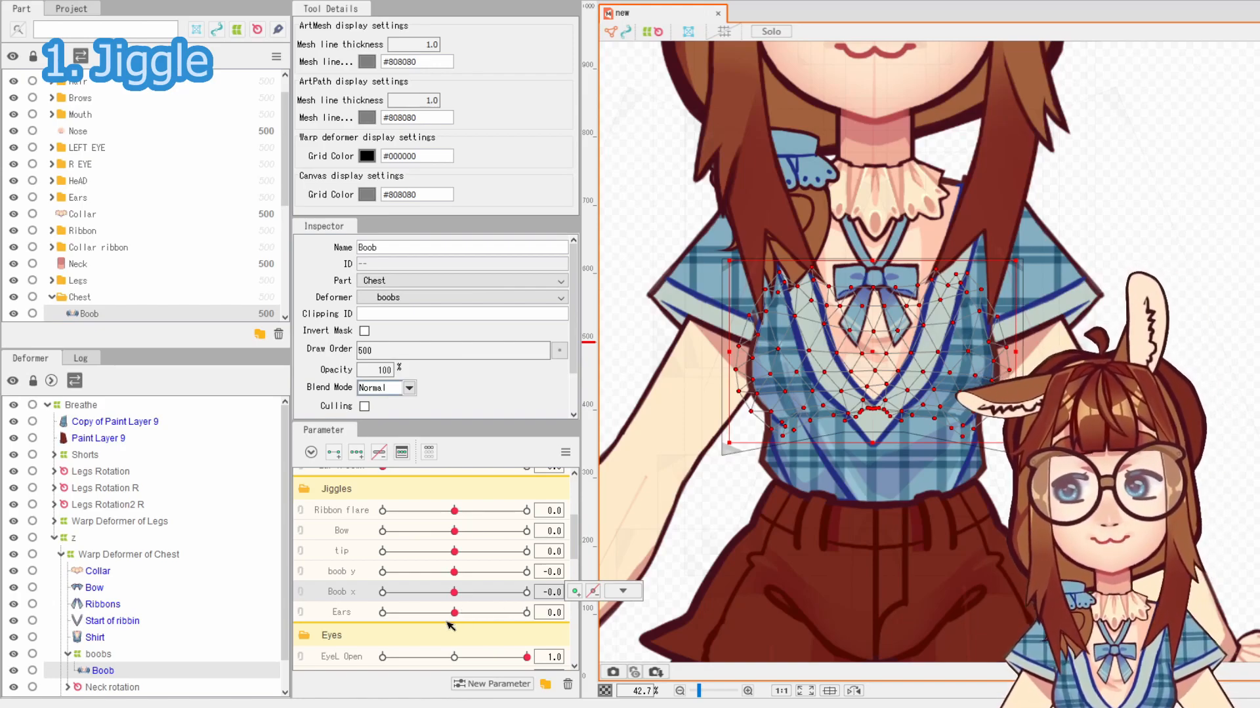
mouse_move(454, 572)
mouse_down()
mouse_move(505, 572)
mouse_move(424, 616)
mouse_move(455, 592)
mouse_up()
click(302, 582)
click(300, 595)
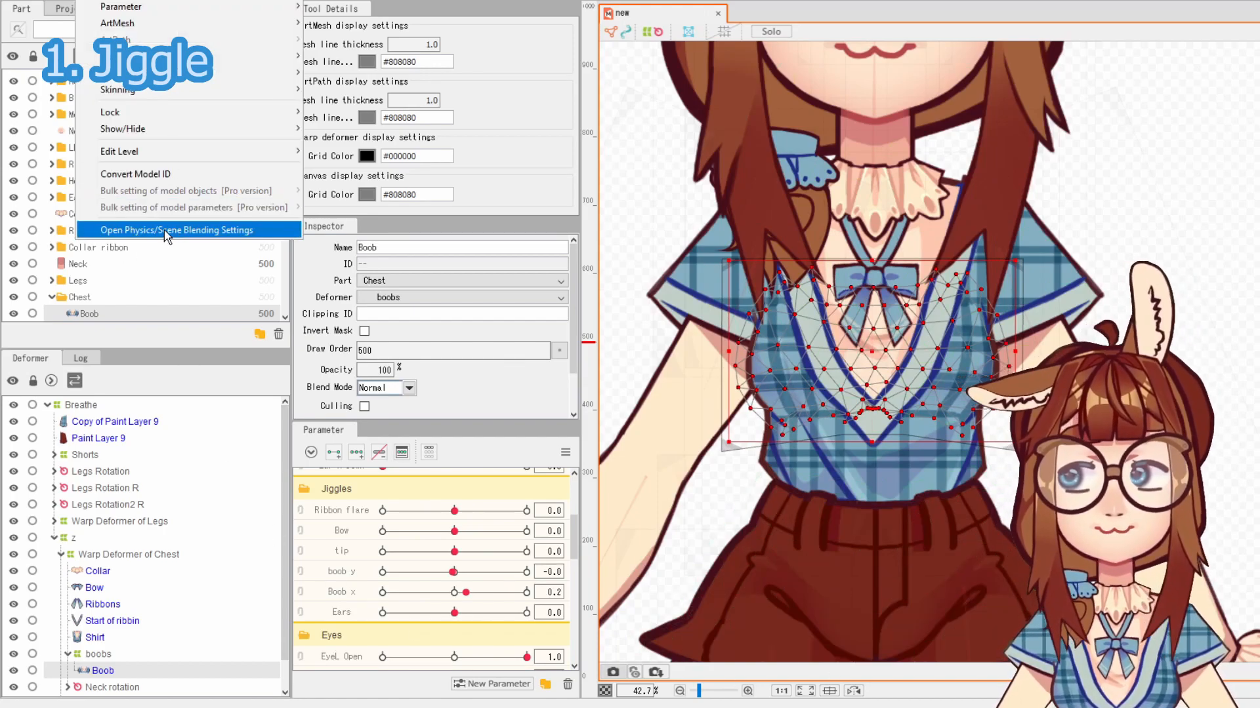
Open the Physics/Scene Blending settings and look through the existing physics groups
click(179, 234)
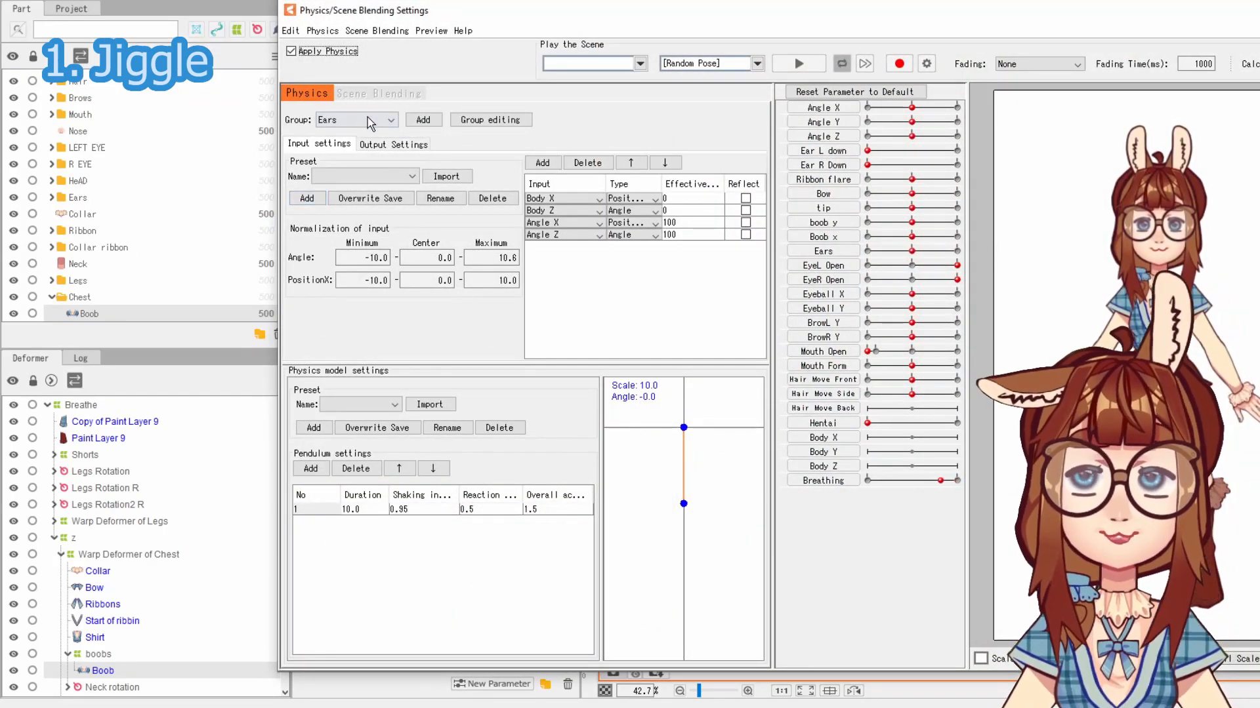
click(370, 121)
click(355, 213)
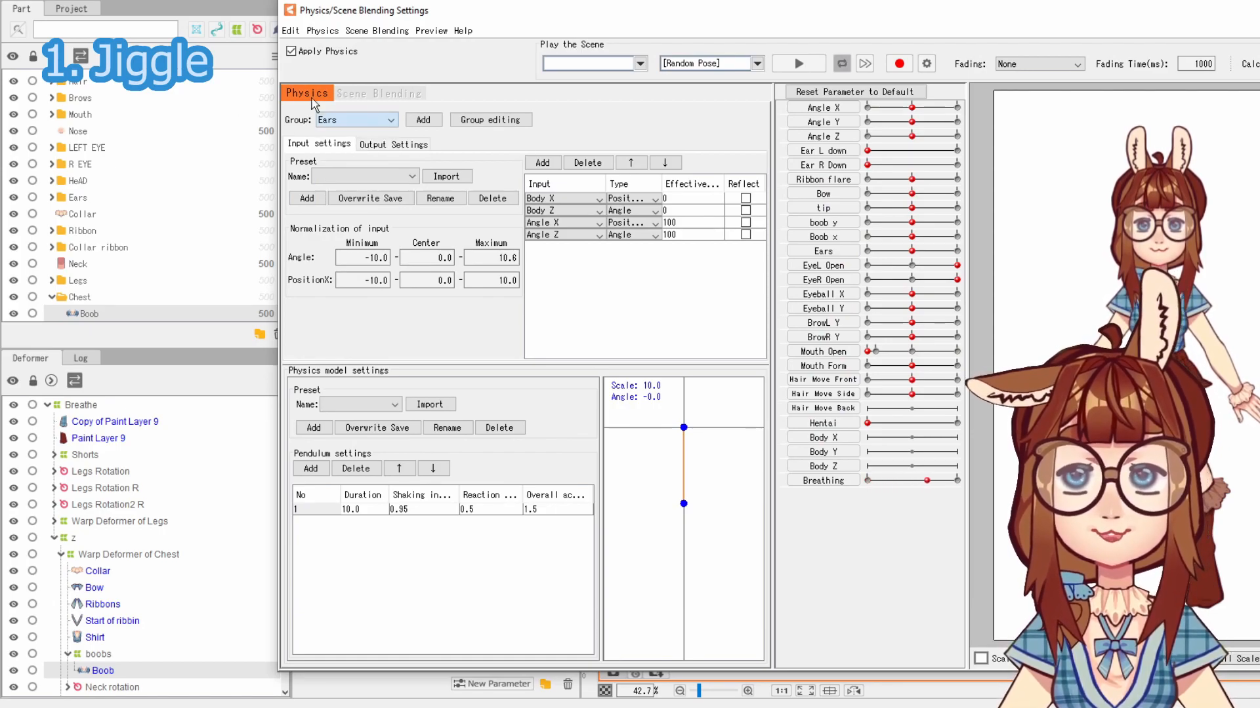
Add a physics group named Boob using the Bust Input preset and the Bust (Small) physics model preset
click(423, 119)
text(Boob)
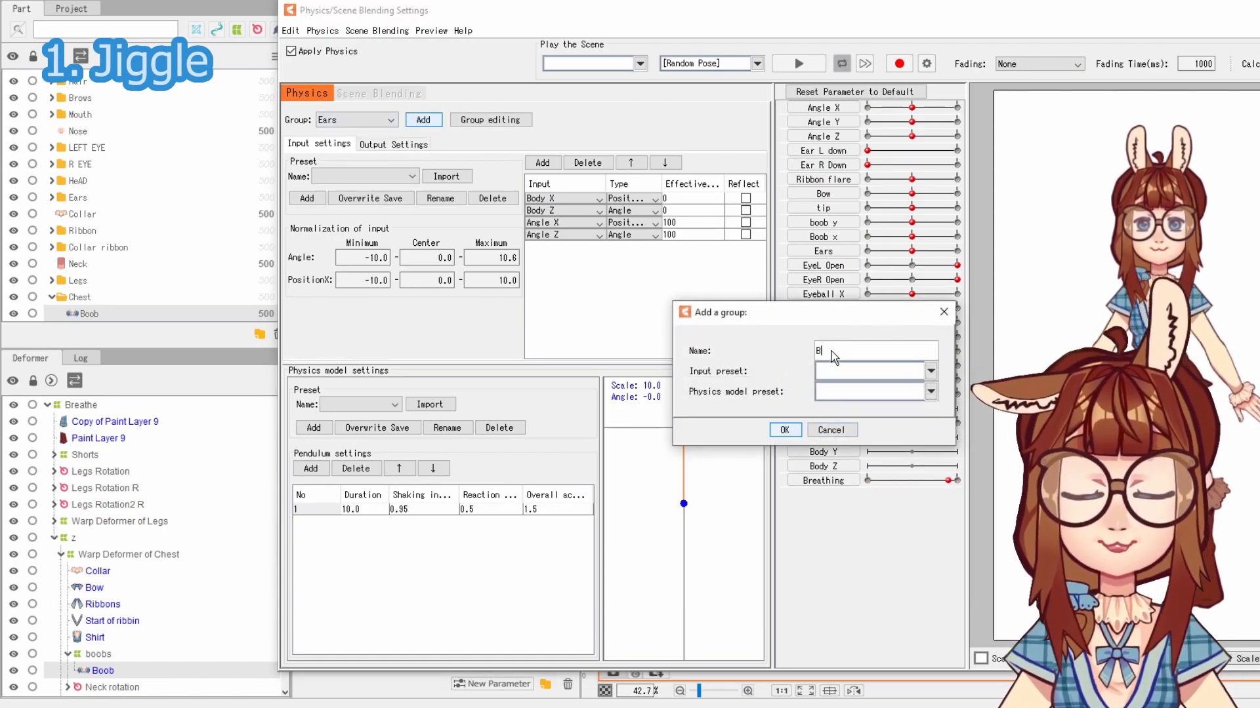
click(861, 371)
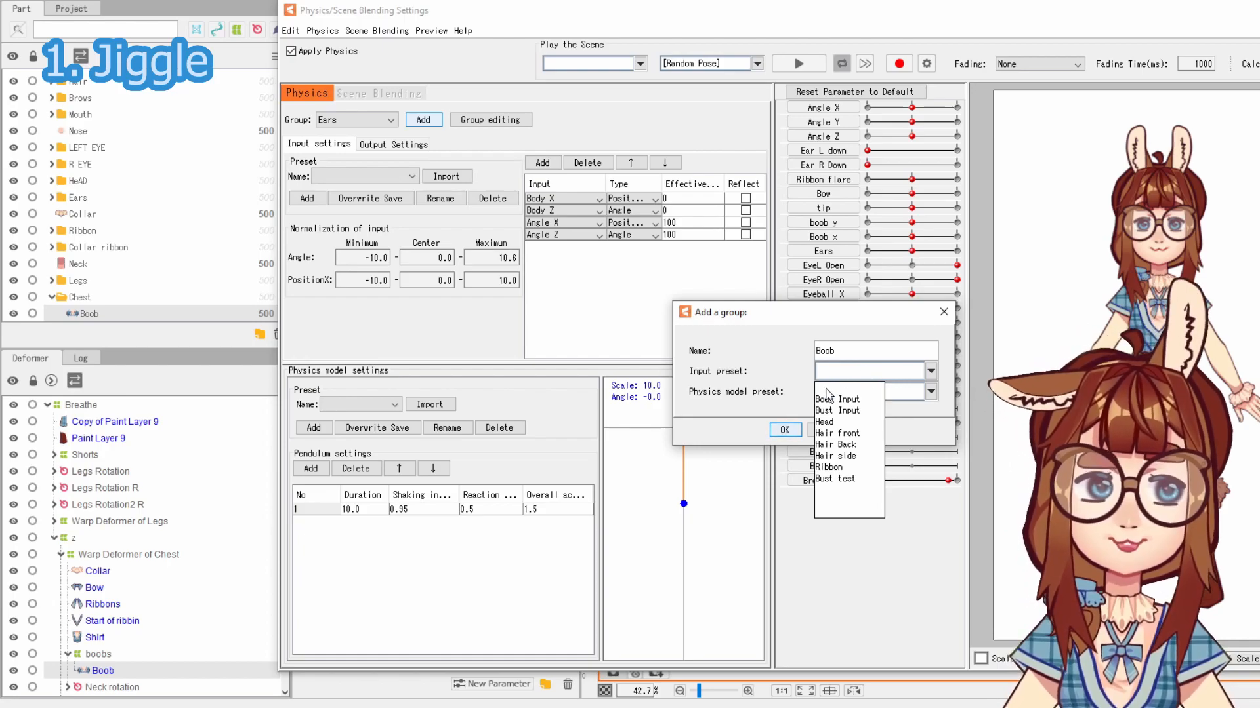
click(847, 422)
click(879, 372)
click(858, 402)
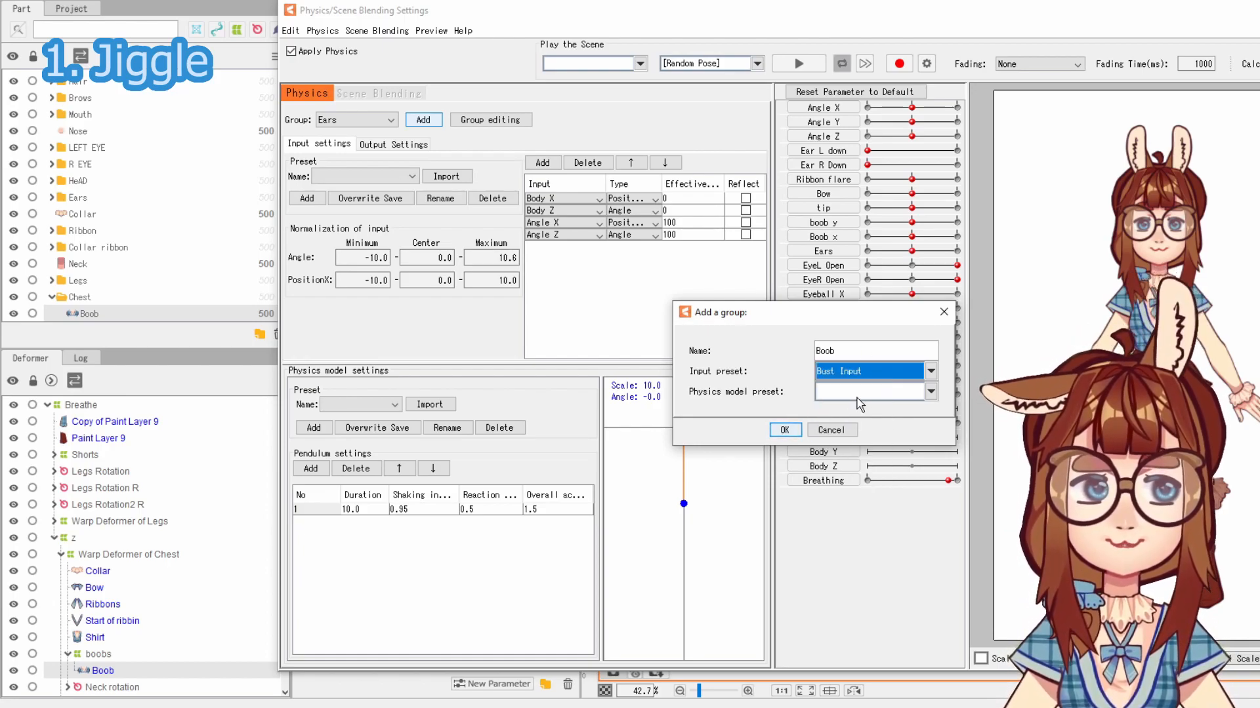
click(854, 393)
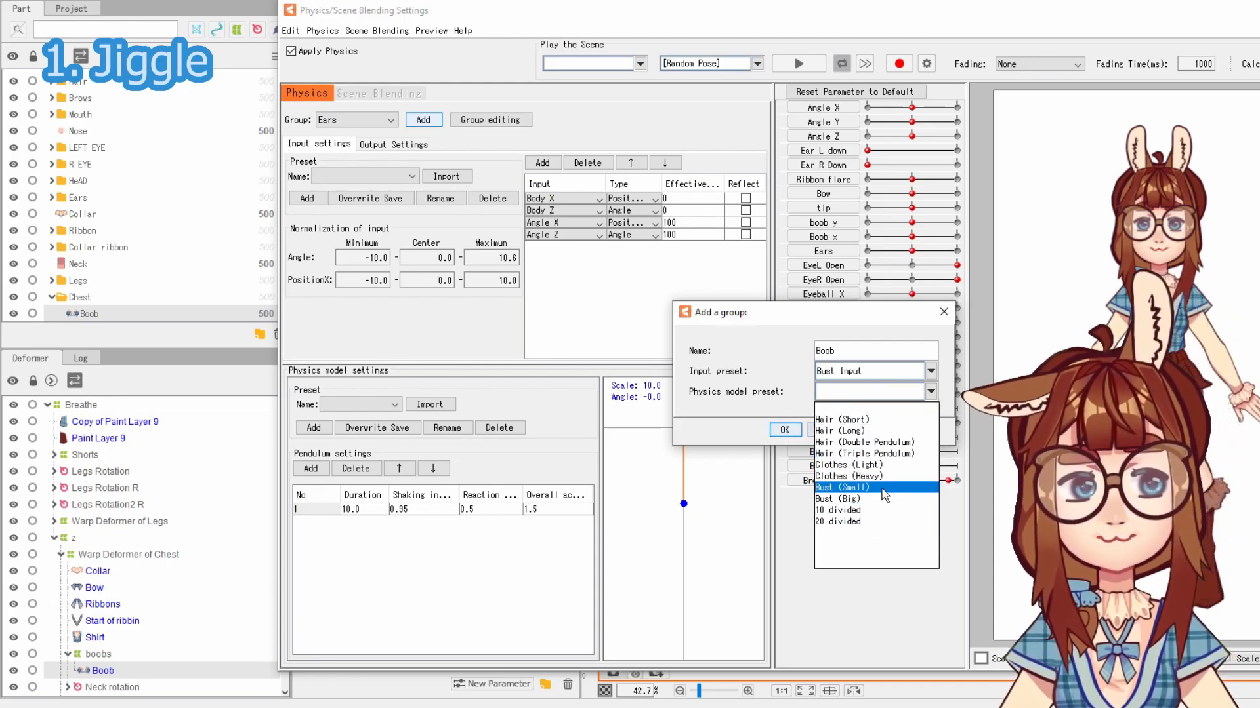
click(828, 487)
click(784, 429)
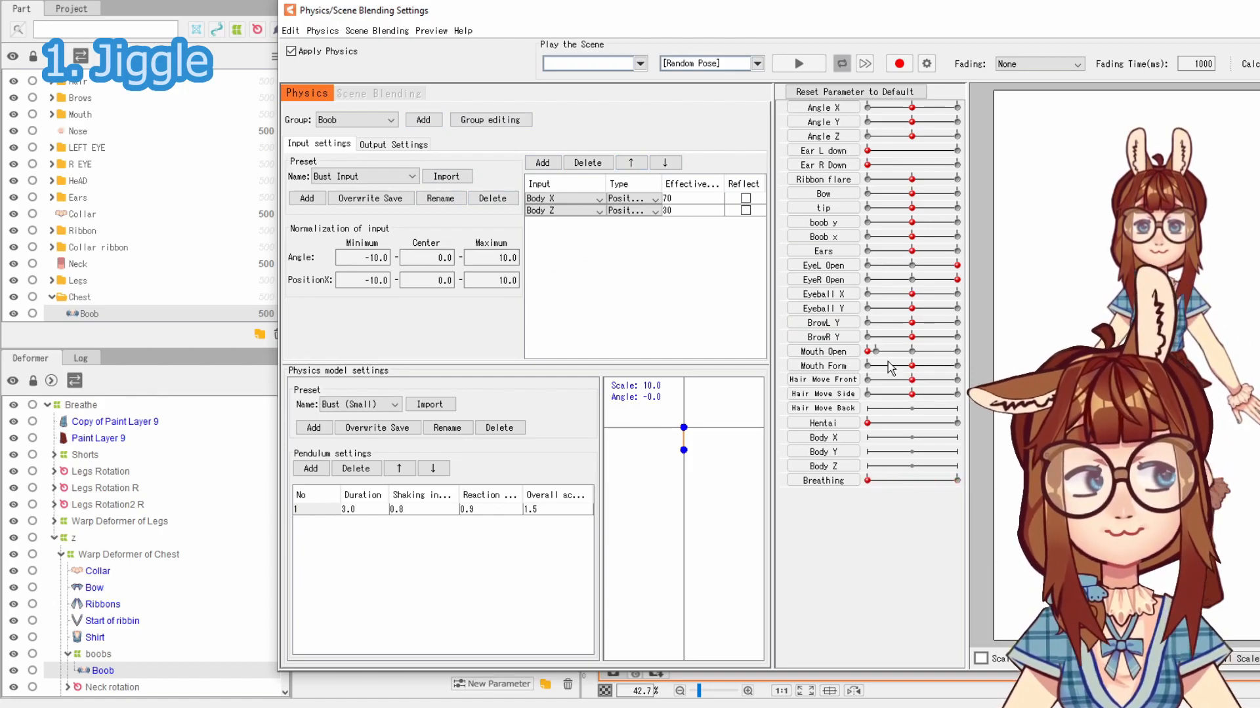
View the parameters available as outputs for the Boob group without adding any, and check the list of groups
click(393, 145)
click(303, 162)
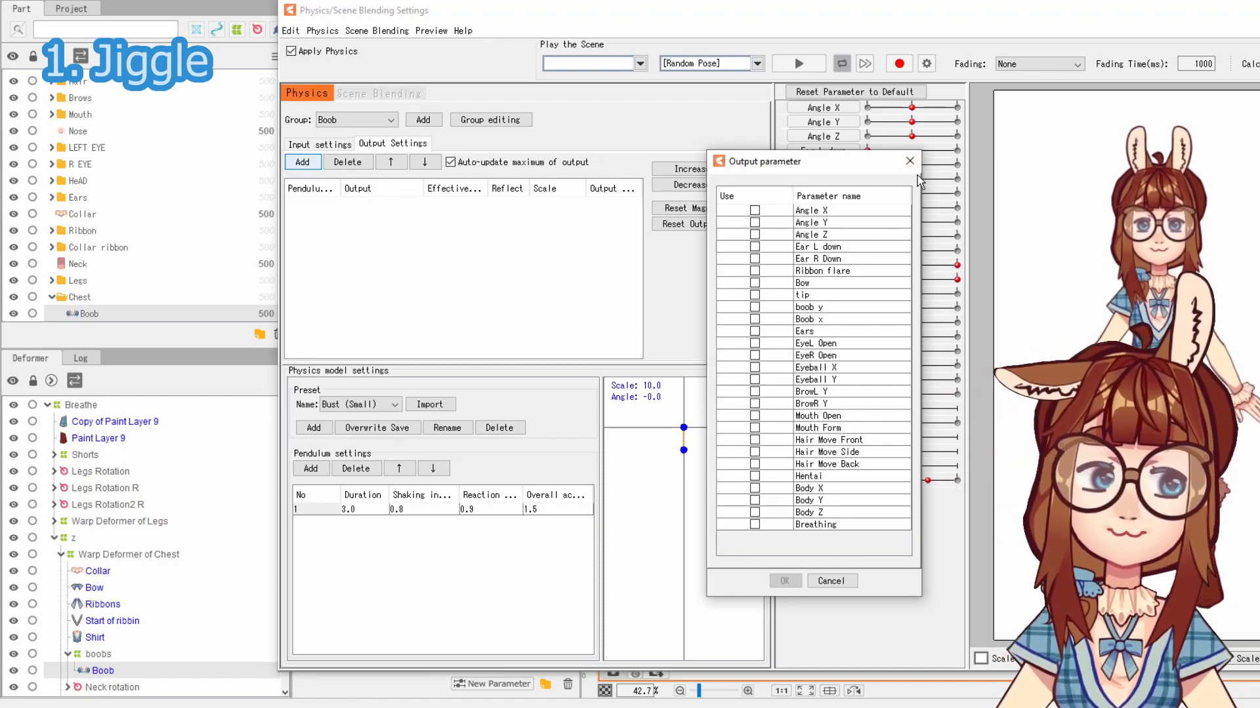
click(910, 161)
click(310, 141)
click(377, 120)
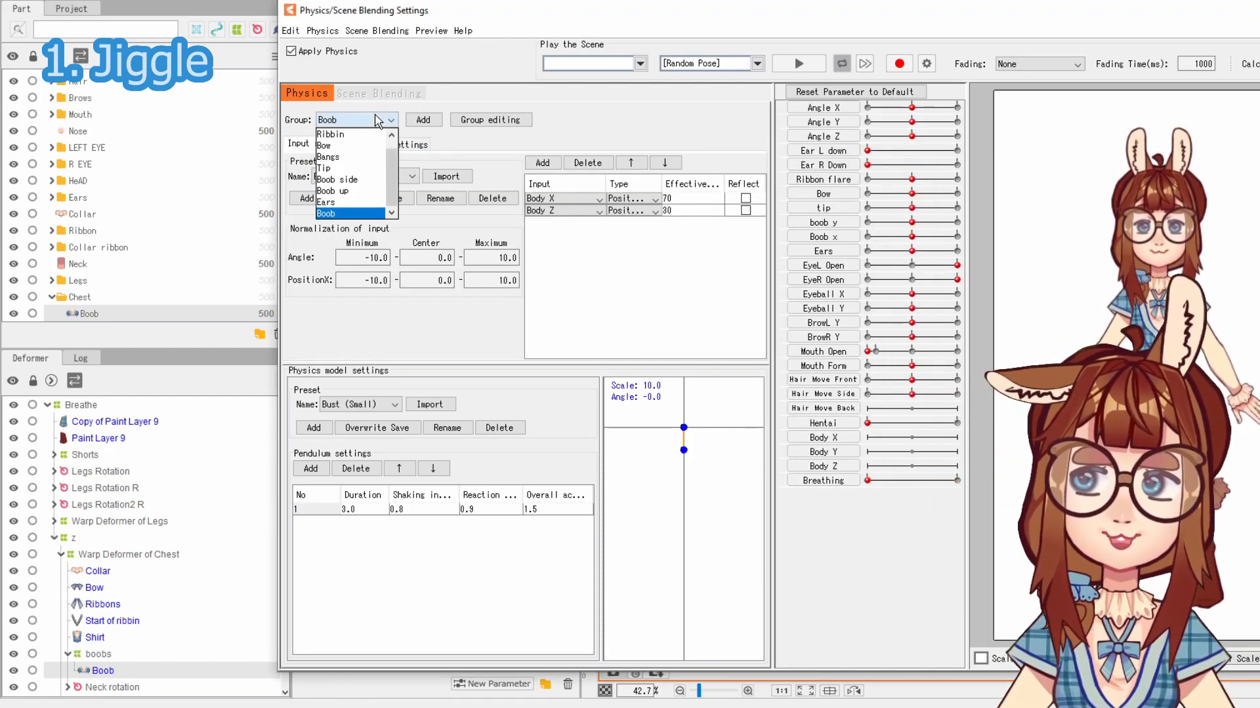
click(378, 120)
Try to delete the Boob group in the physics group settings
click(490, 120)
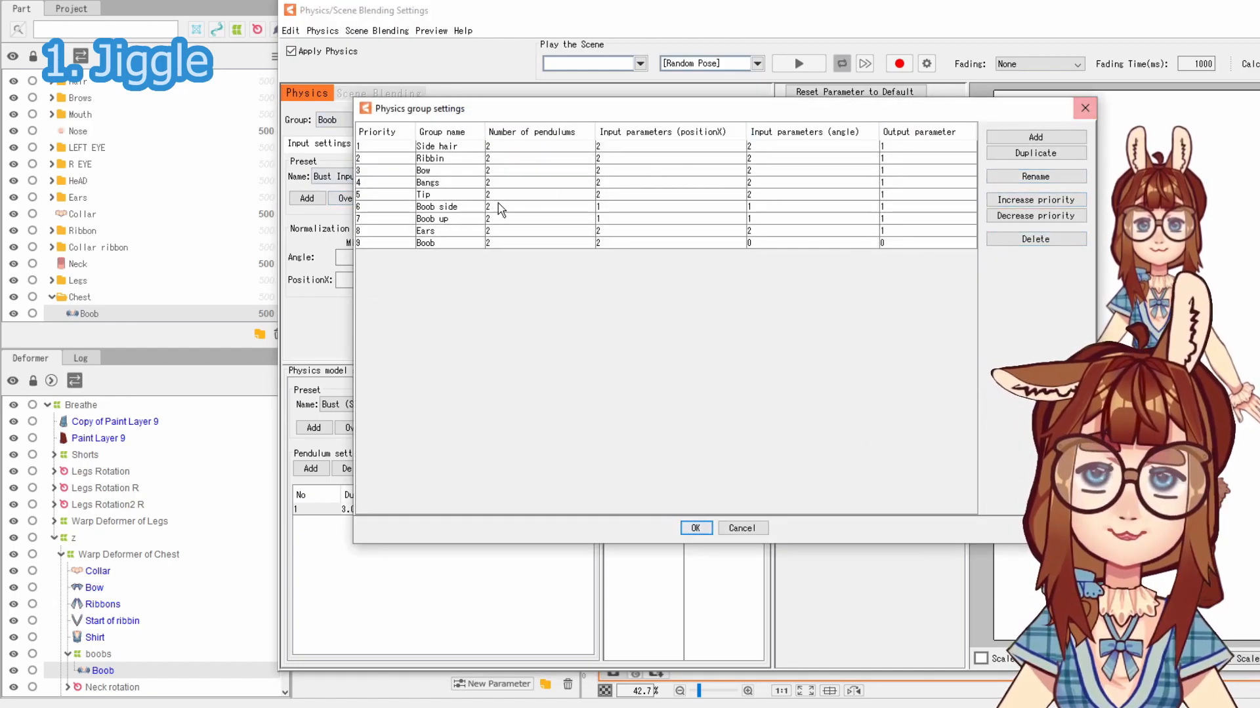
click(437, 244)
click(1026, 240)
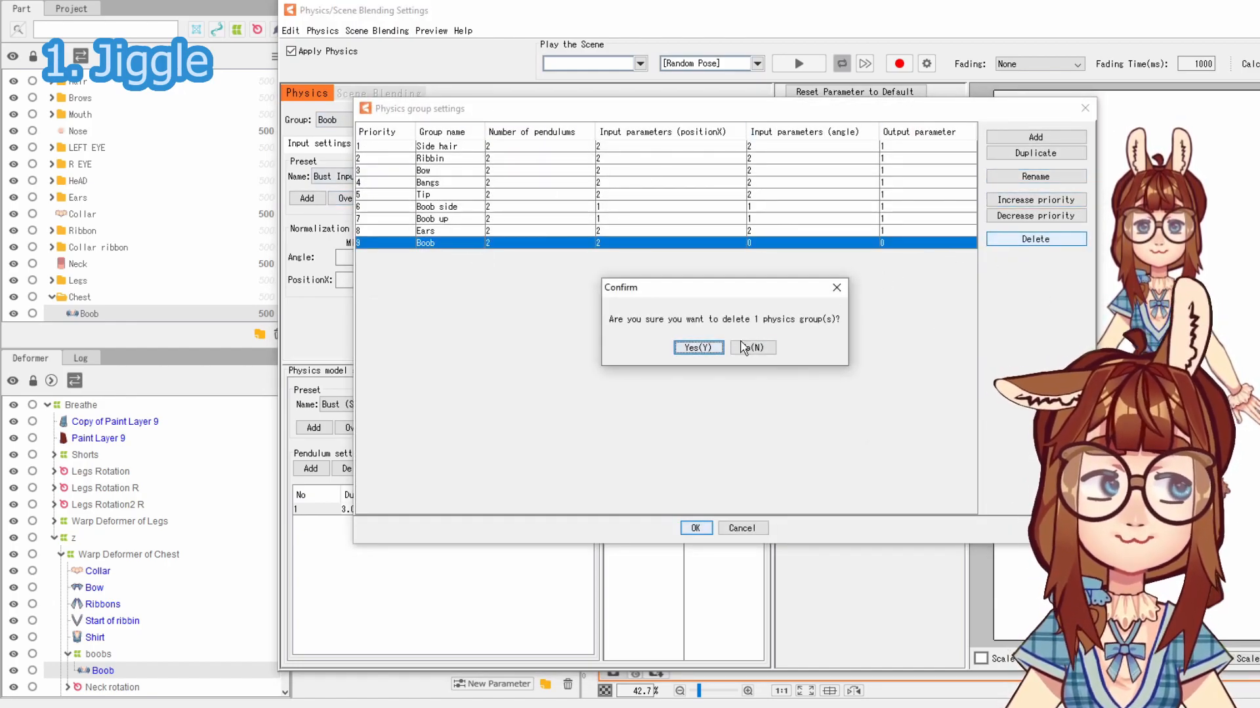
click(698, 349)
click(1083, 107)
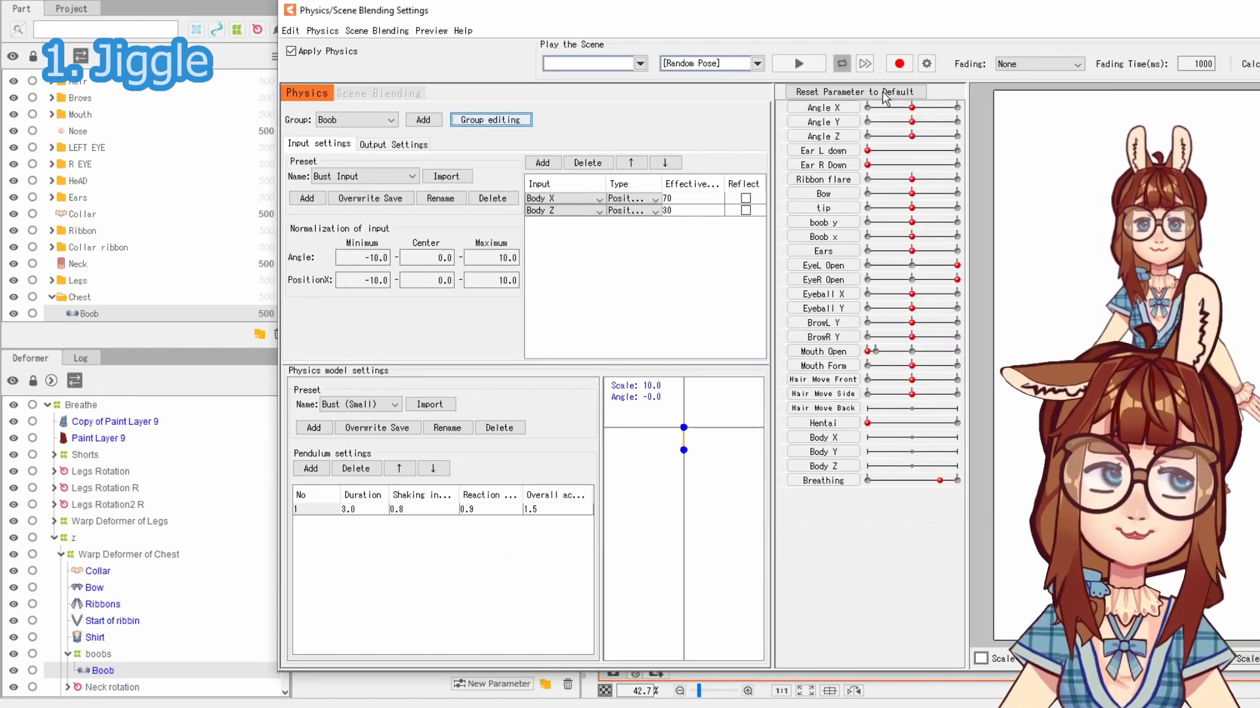
Delete the Boob physics group and apply the change to the group list
click(490, 120)
click(841, 235)
click(843, 243)
click(1035, 239)
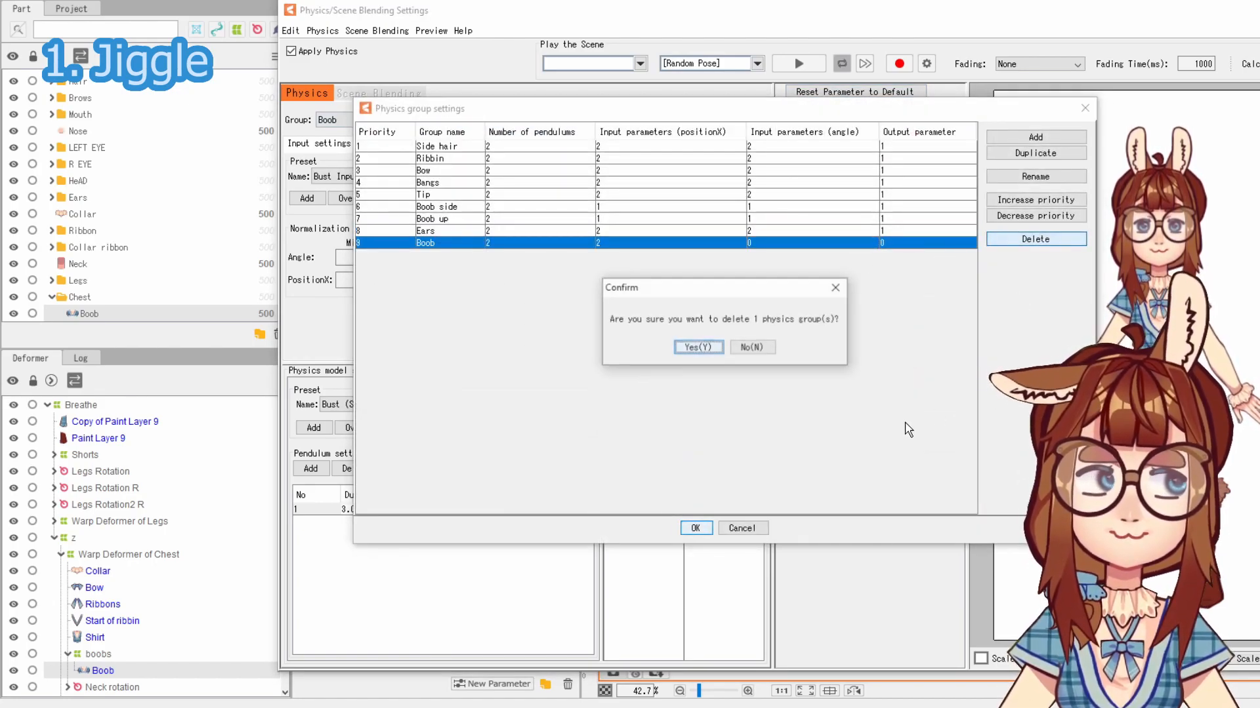
click(703, 351)
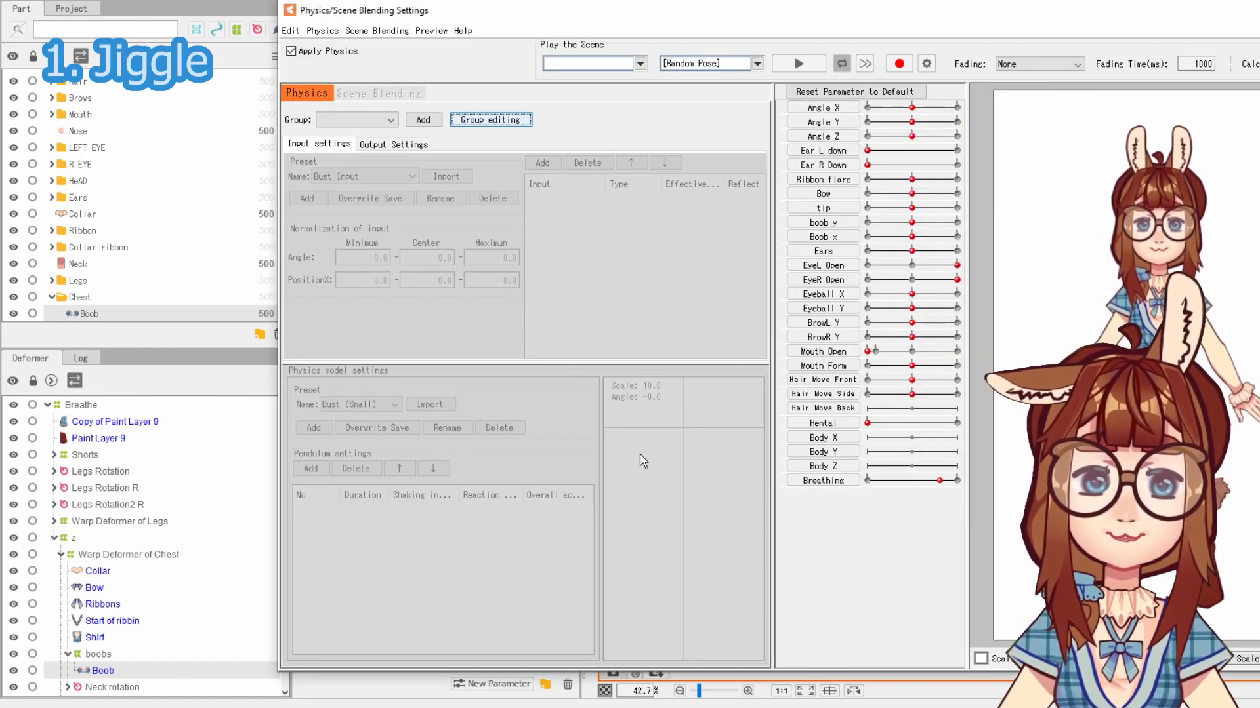
click(695, 528)
Switch to the Boob side physics group and examine its output settings
click(372, 120)
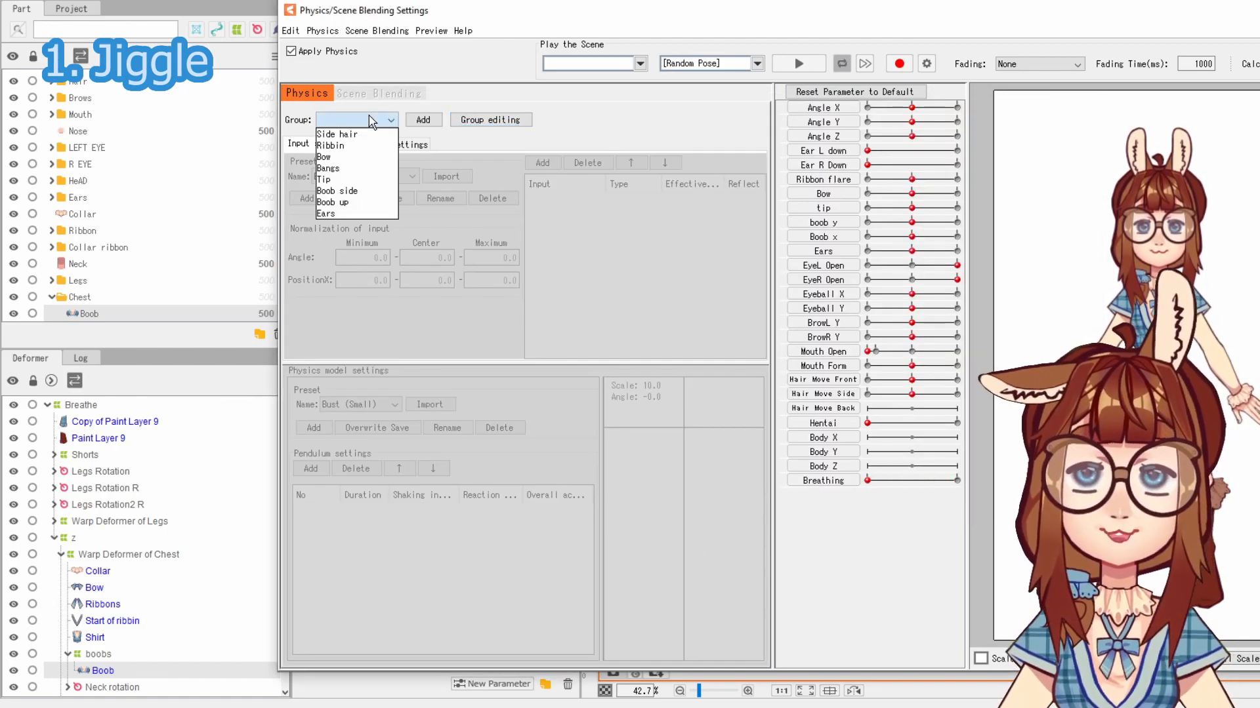
click(367, 191)
click(407, 143)
click(415, 160)
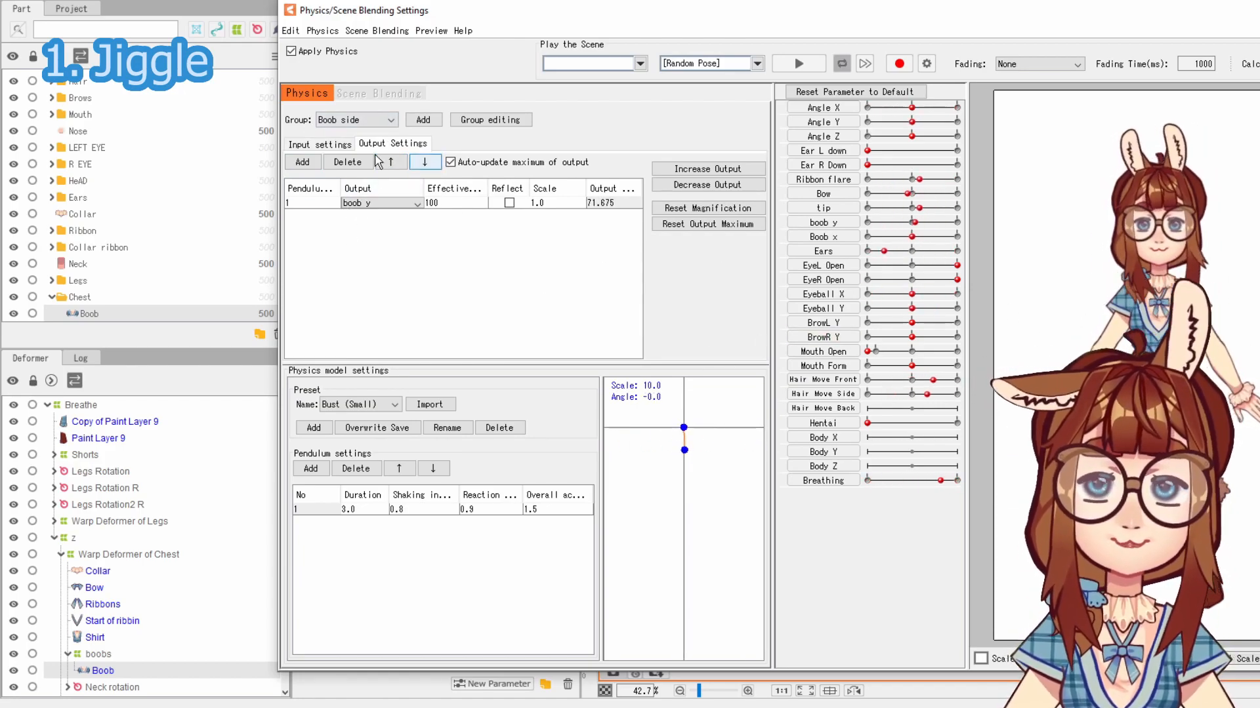
Show the Boob side group's input settings and examine its Angle X and Angle Y inputs
click(307, 144)
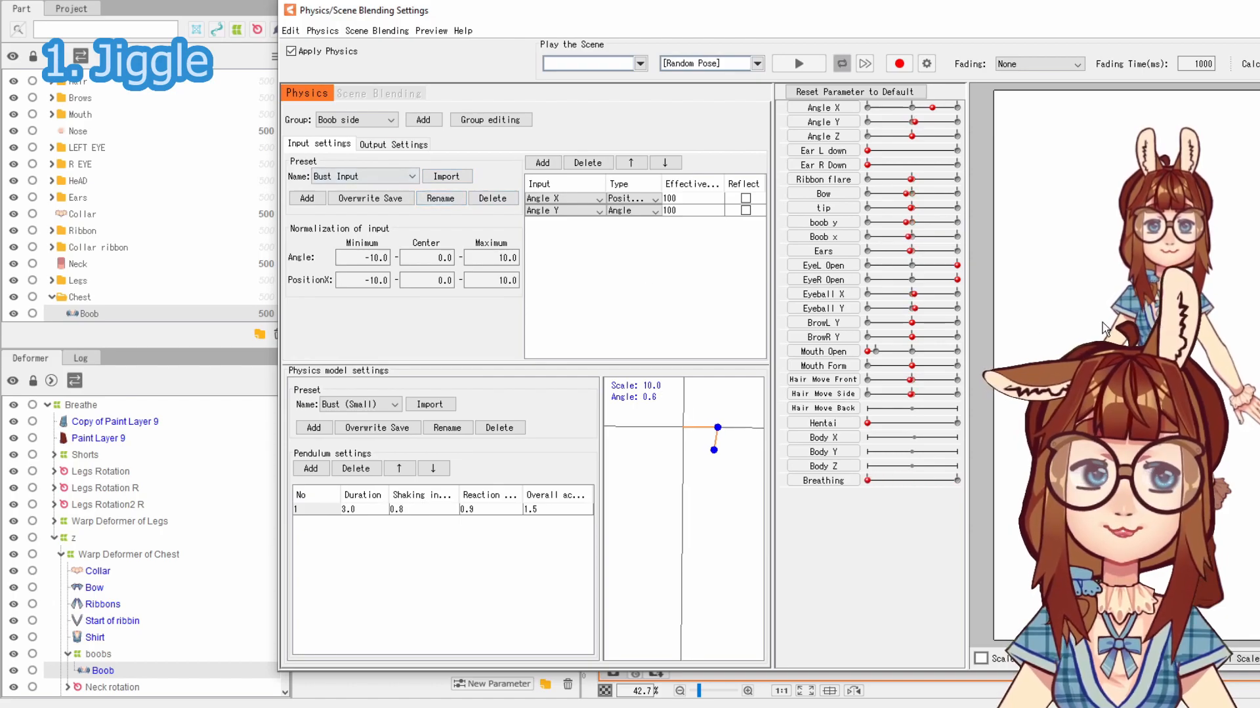
click(557, 210)
click(558, 201)
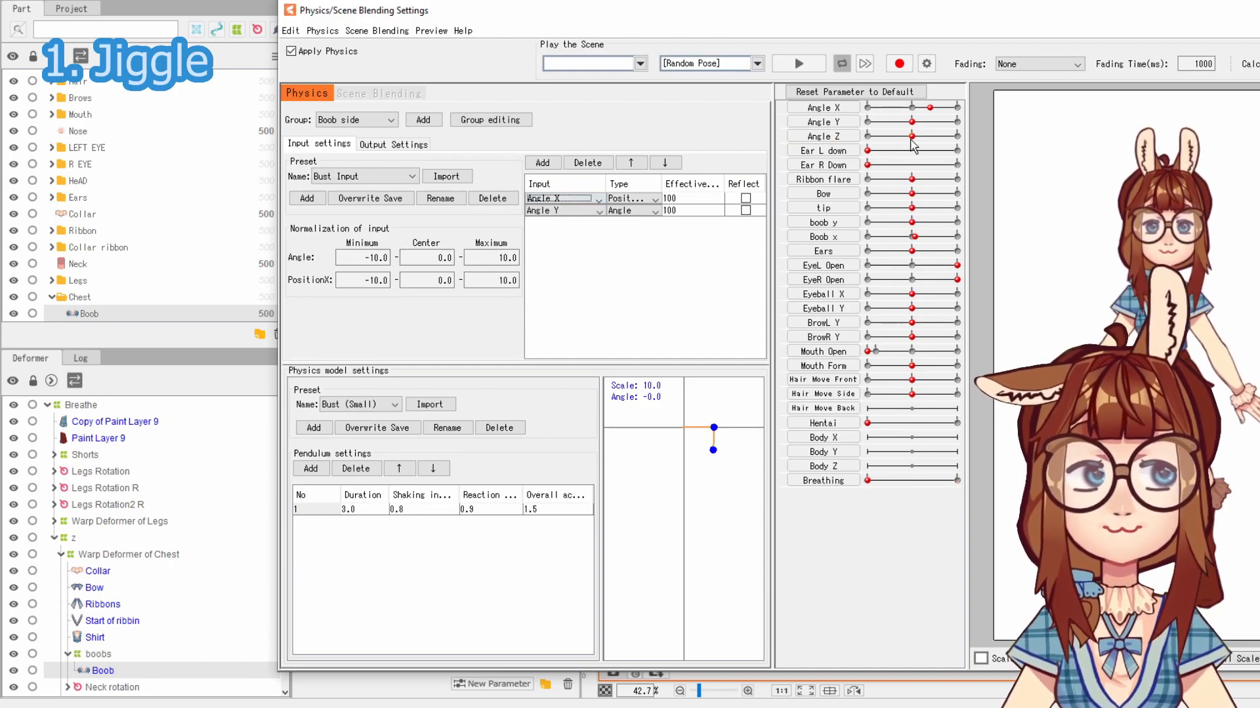
Check the Angle X input's type options and preview the model's motion by moving the Angle Z and Angle X parameters
drag(912, 138, 873, 161)
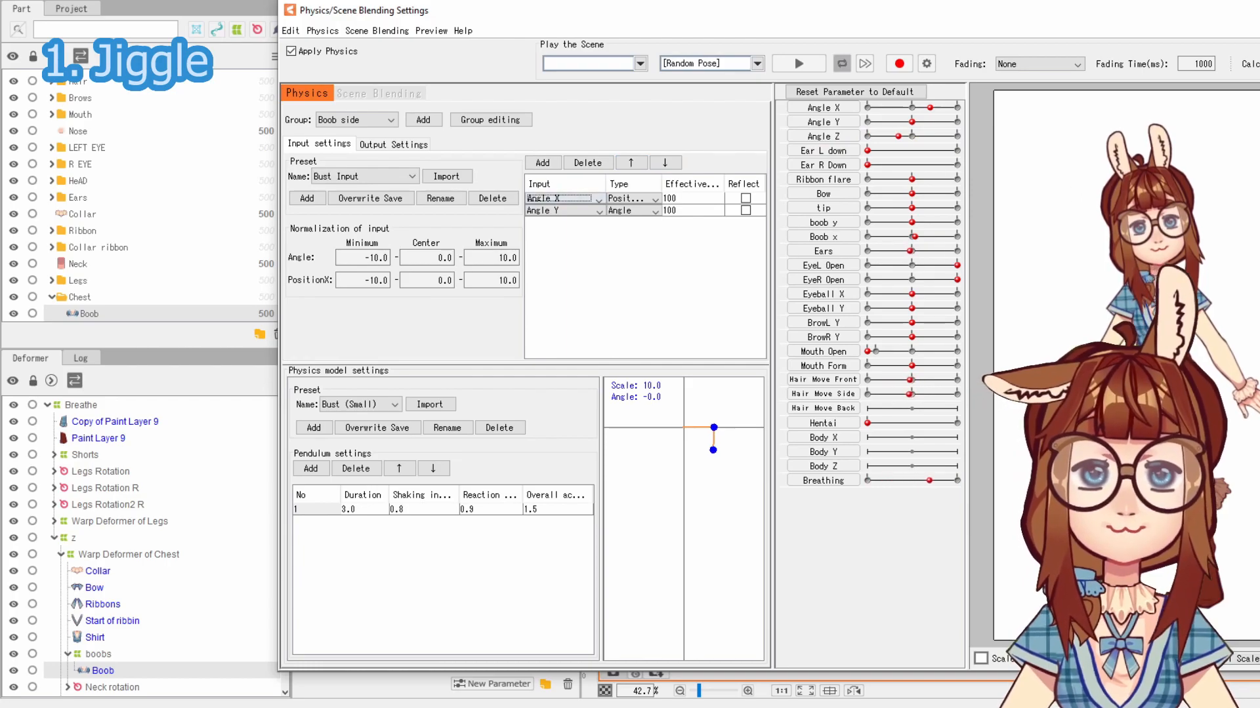
click(621, 200)
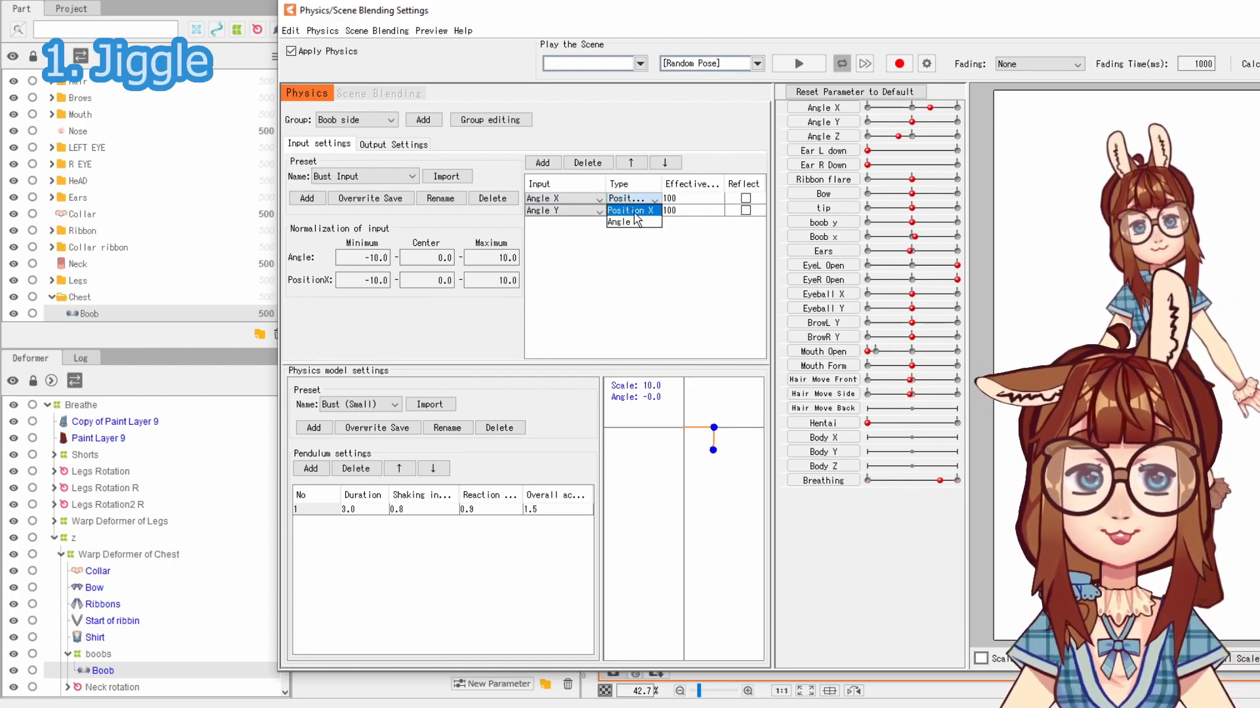
click(633, 221)
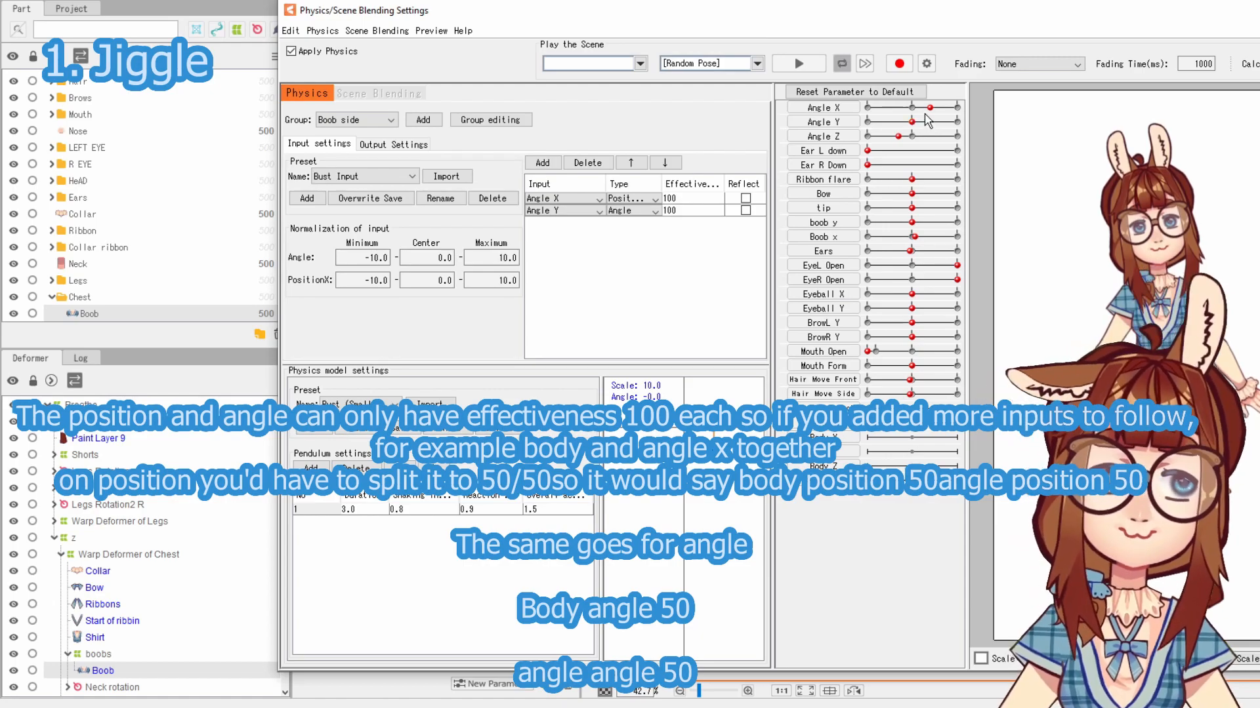
drag(925, 115, 911, 114)
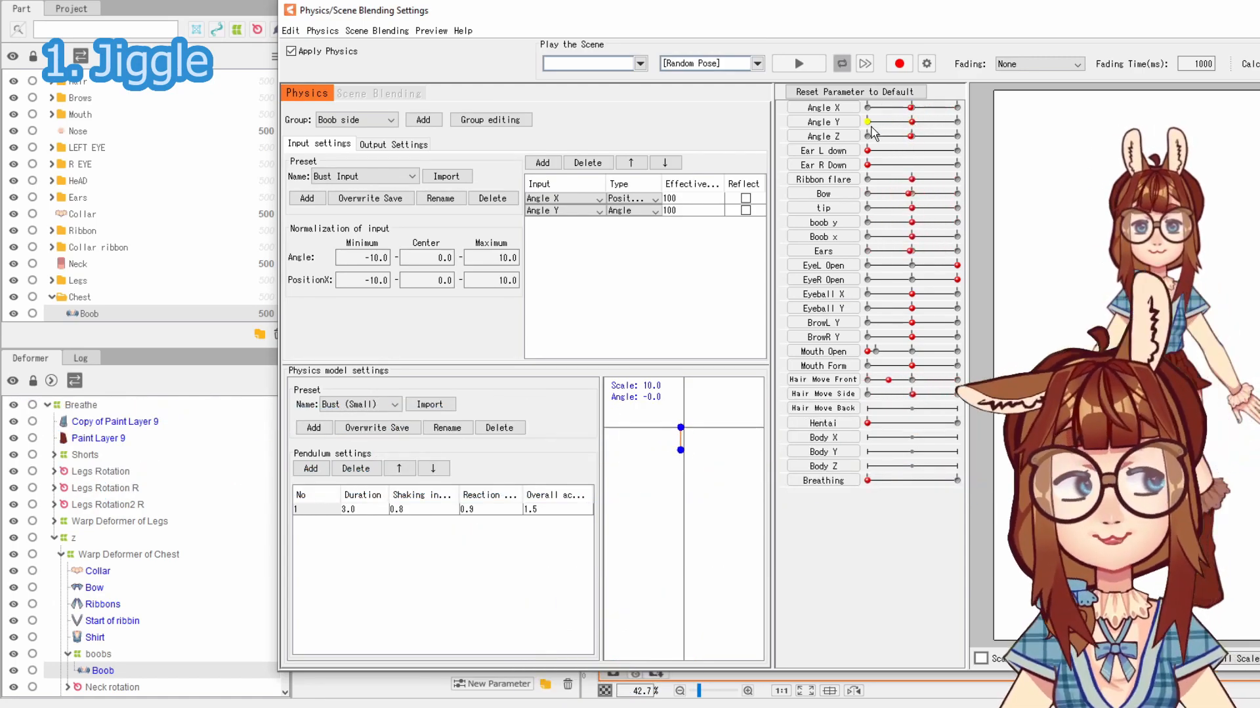
mouse_move(797, 707)
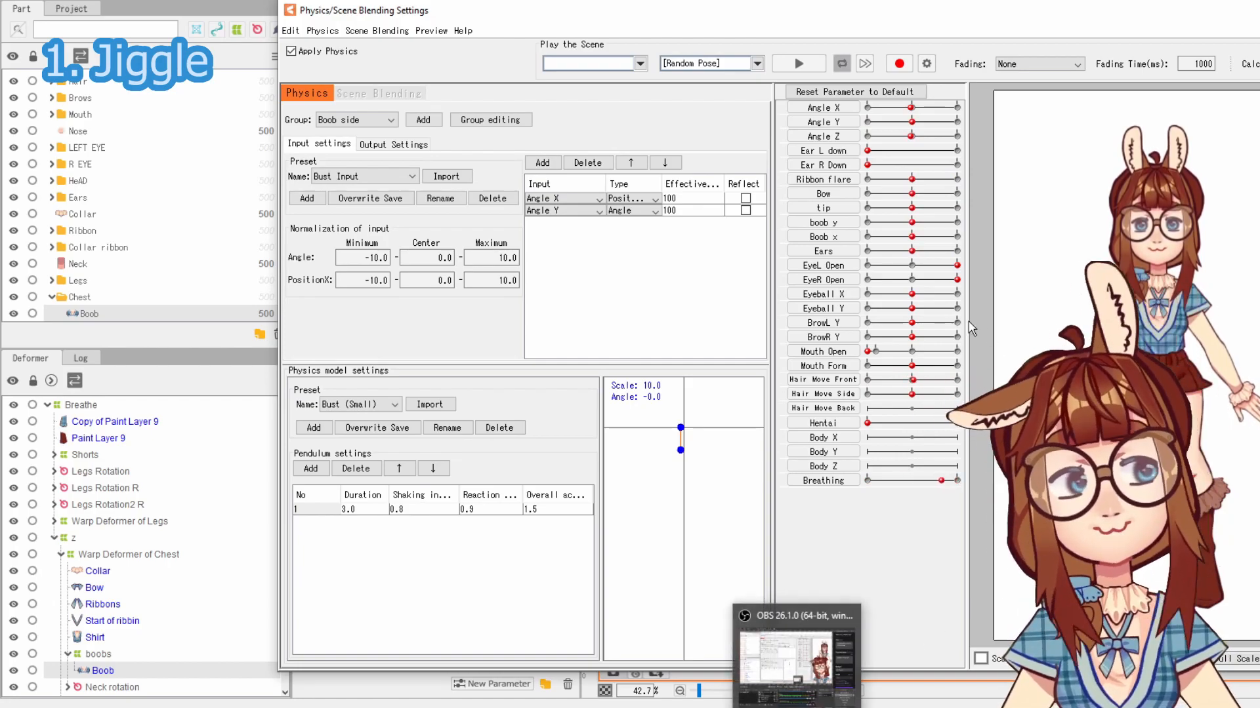
Switch to the Boob up physics group and examine its Angle X and Angle Y inputs
click(374, 122)
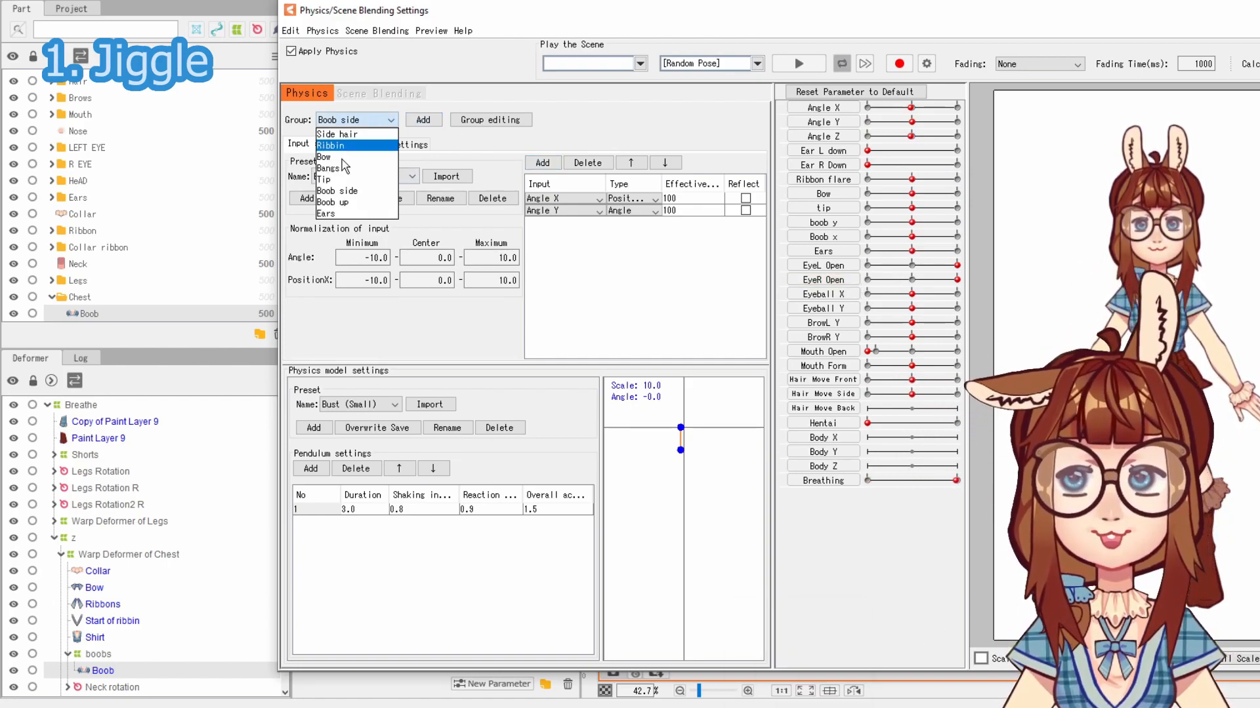
click(360, 203)
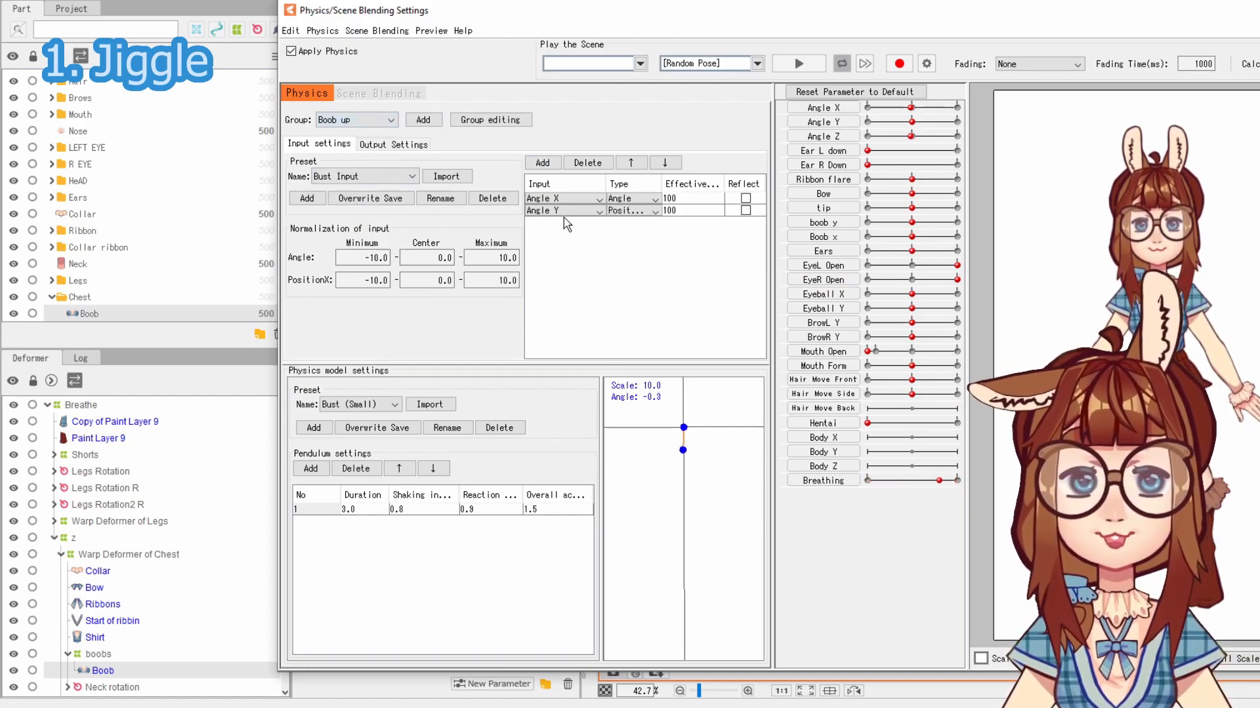
click(553, 198)
click(553, 205)
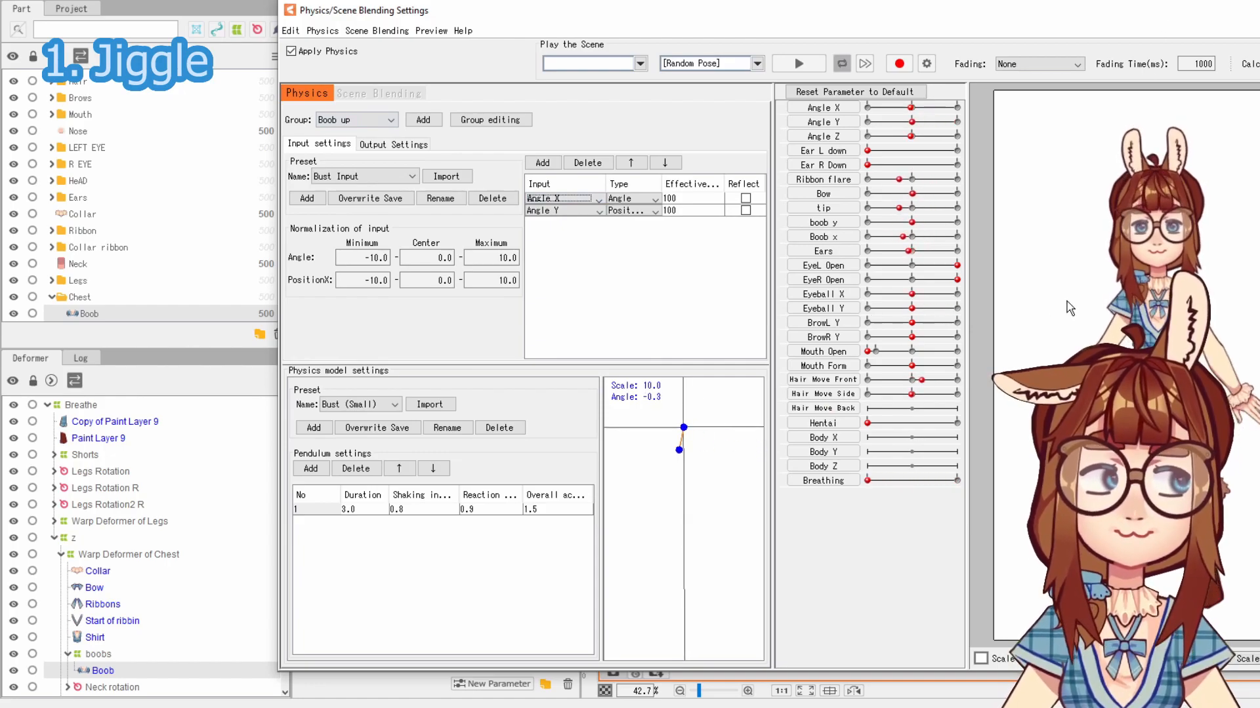
Examine the Boob up group's output settings and preview its motion by moving the Angle Y parameter
click(396, 145)
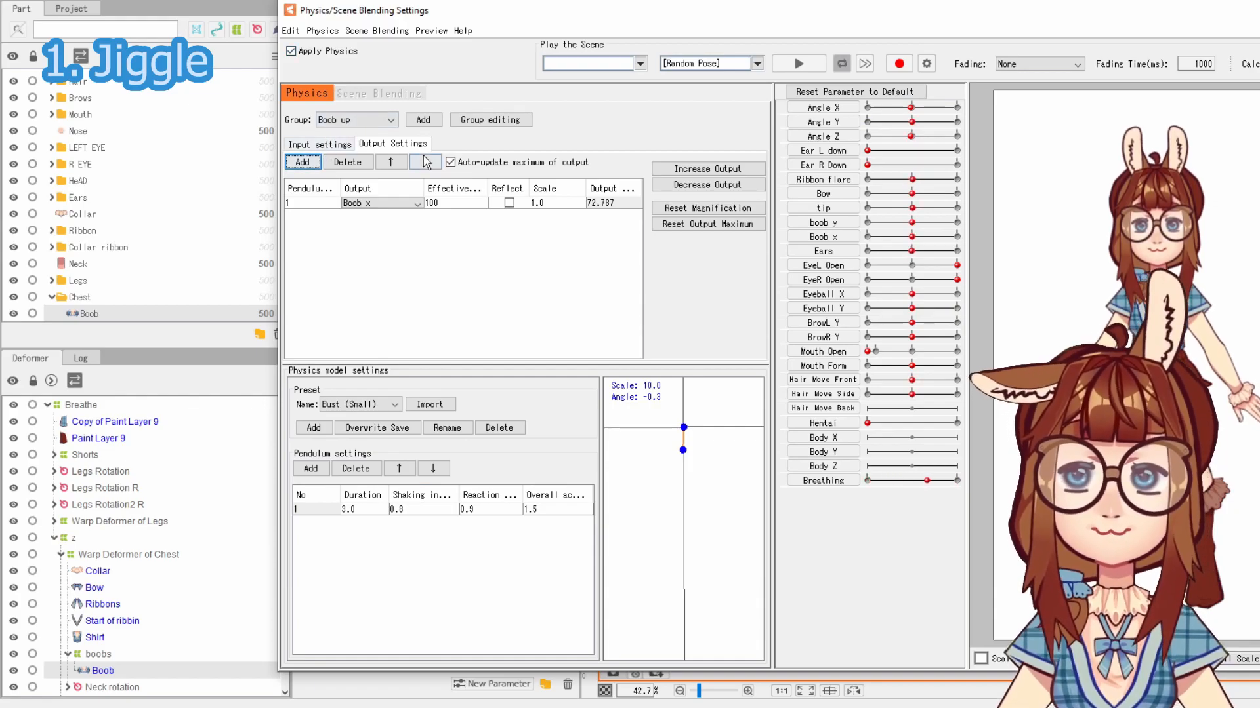
drag(913, 122, 887, 148)
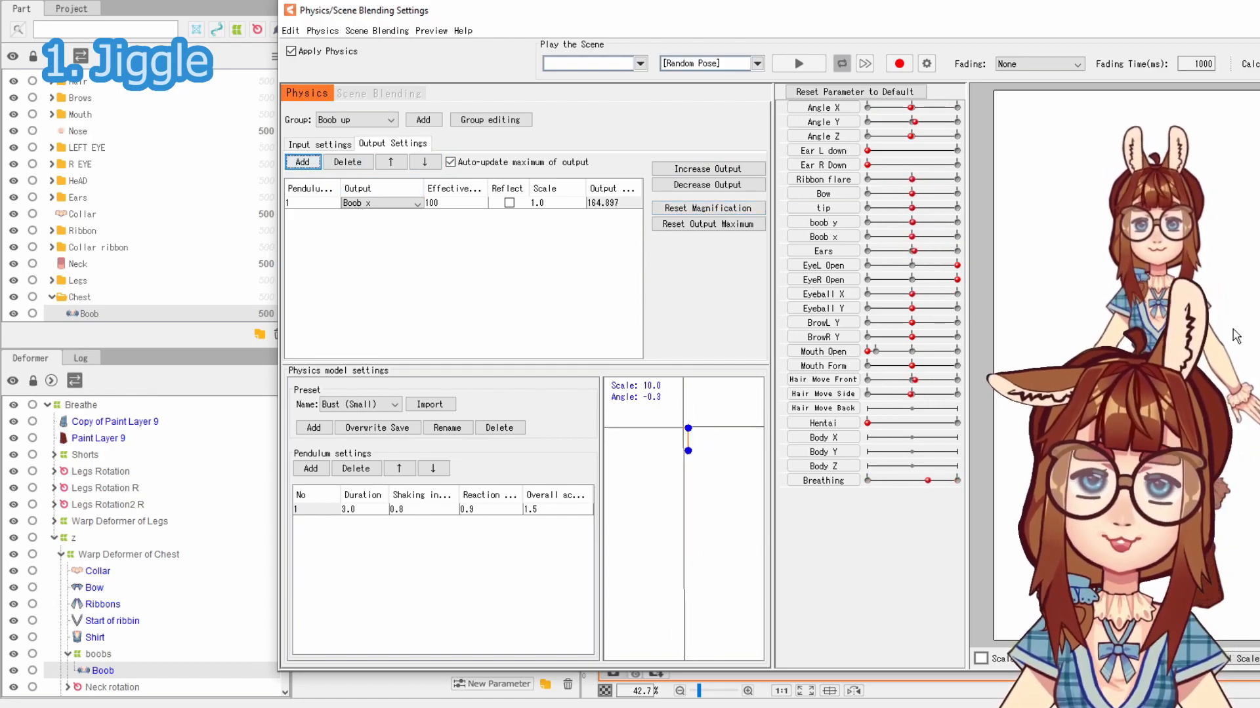
click(363, 142)
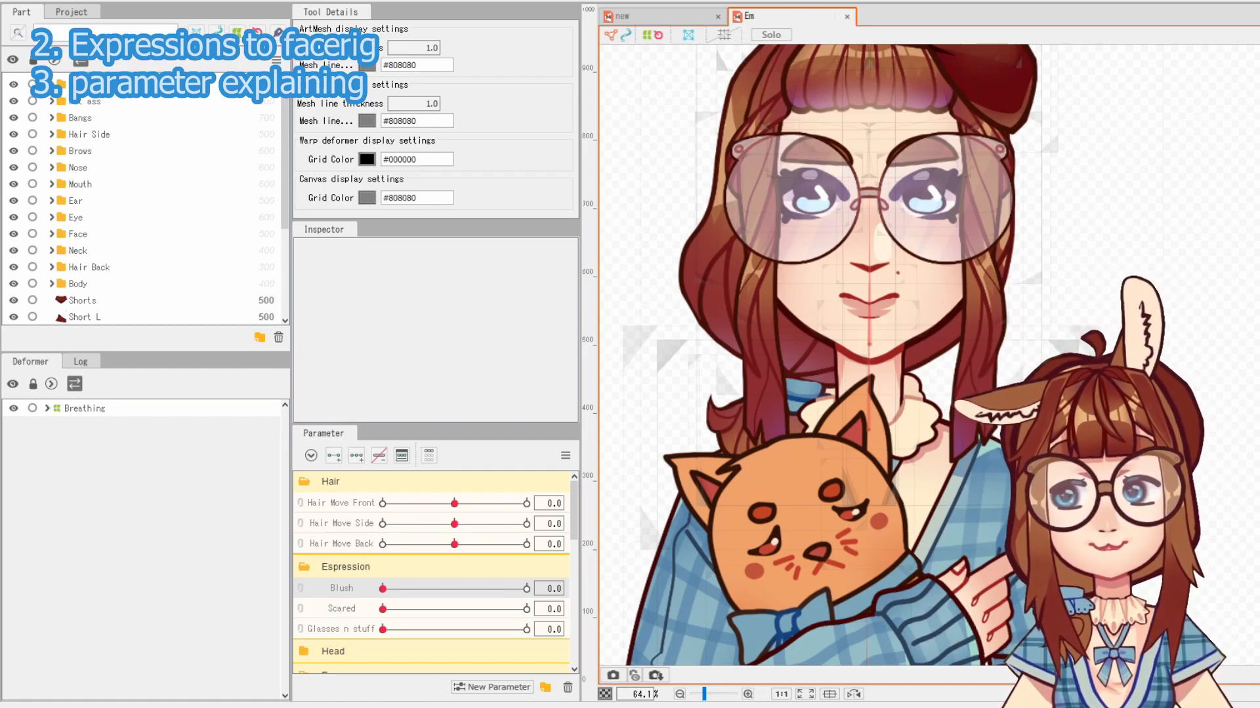
Examine the Blush, Scared and Glasses n stuff parameters in the Expression group of the Em model
drag(395, 589, 283, 593)
click(385, 613)
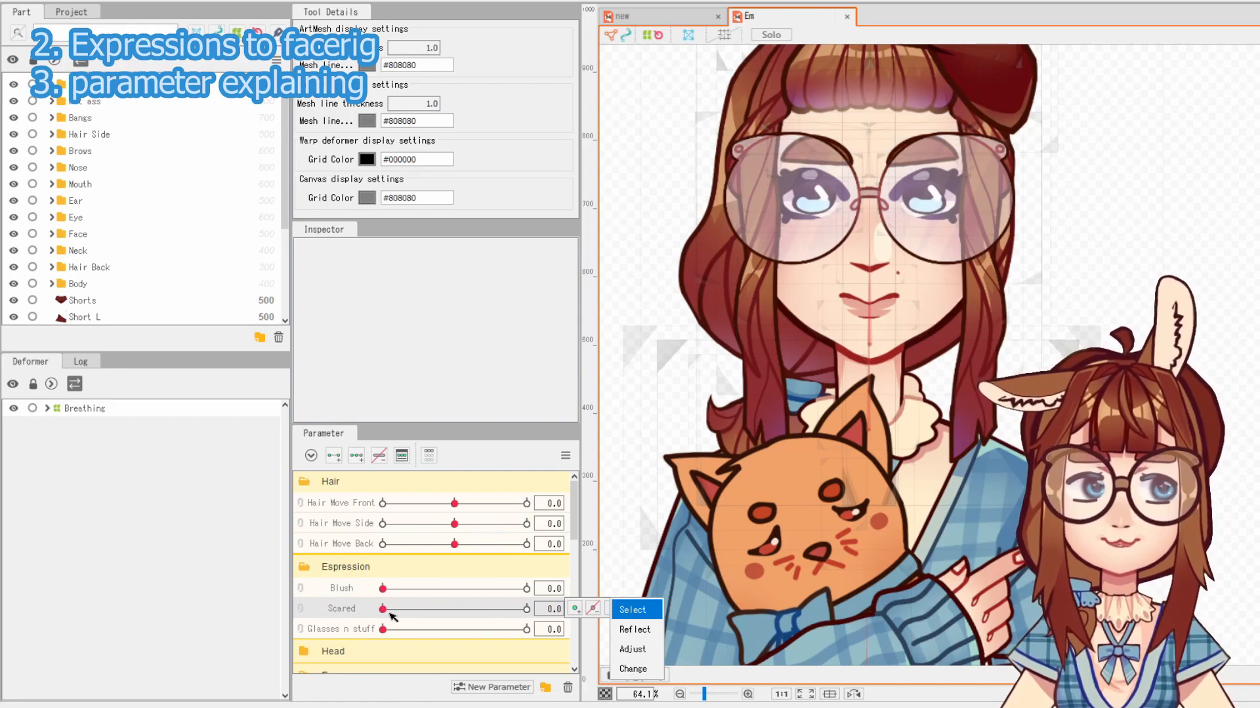
drag(391, 631, 360, 637)
drag(873, 252, 881, 511)
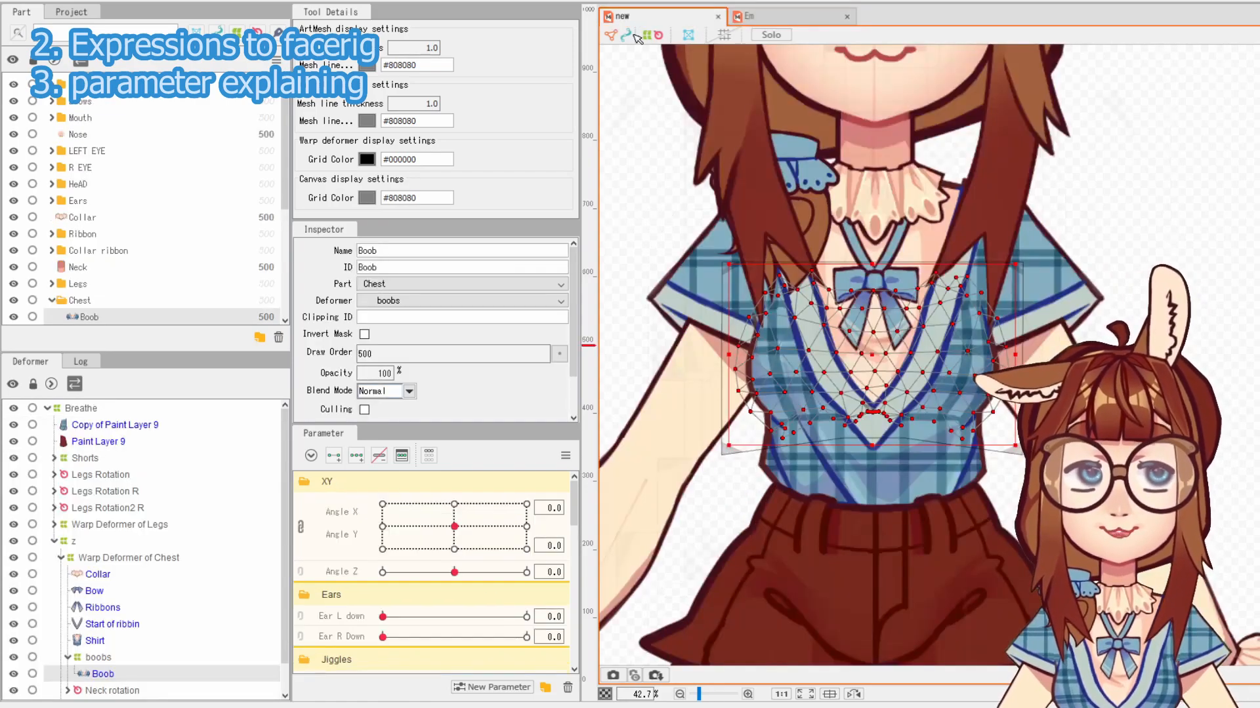
Switch to the "new" model and begin a new parameter with both name and ID set to Blush
click(640, 17)
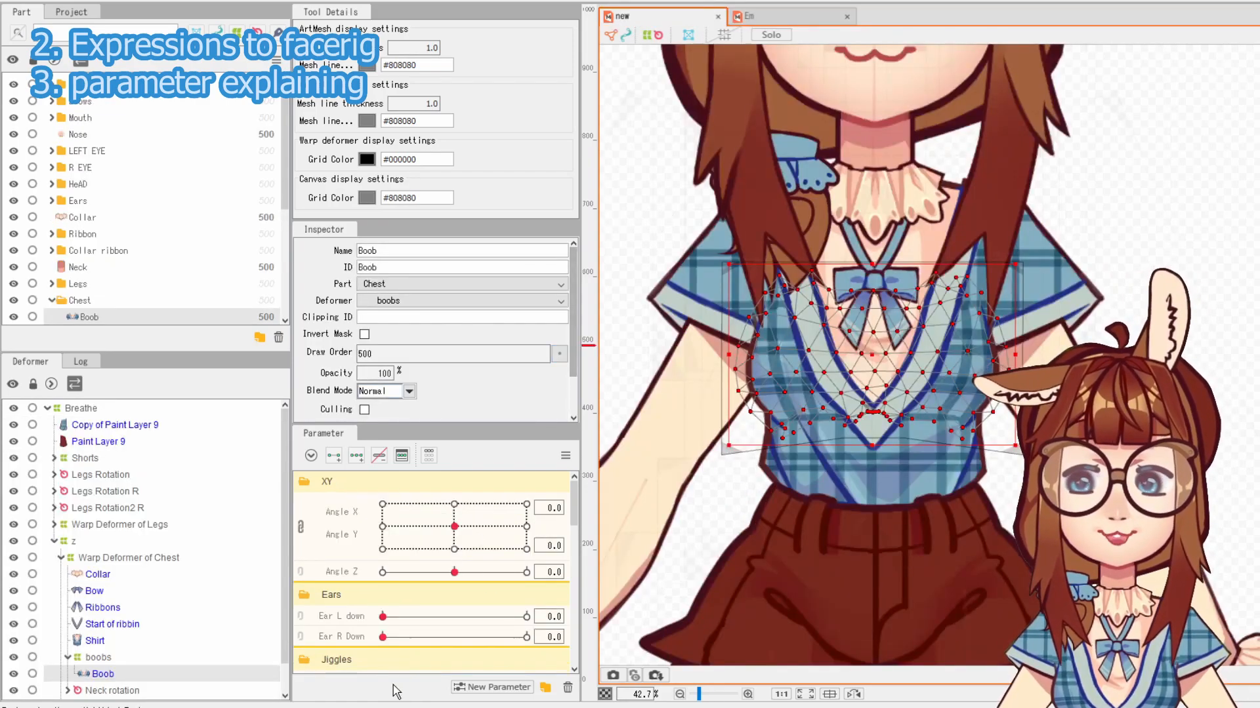
drag(1005, 88, 992, 324)
click(492, 687)
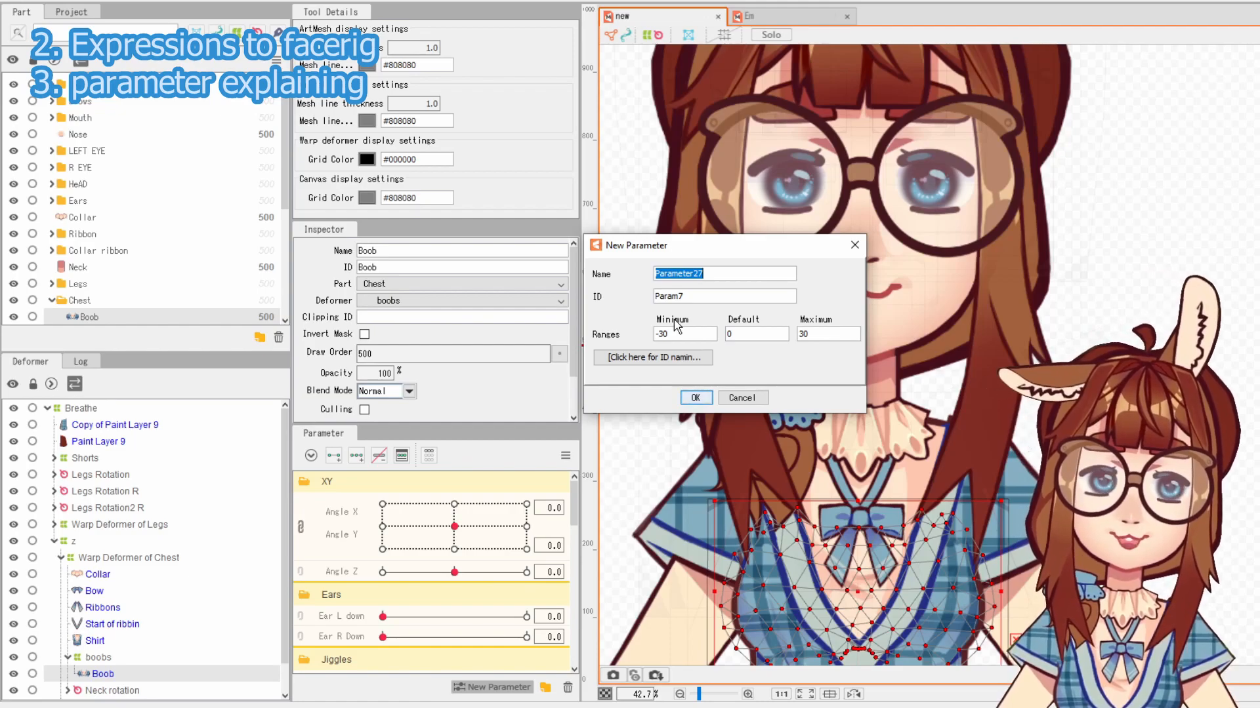
text(Blush)
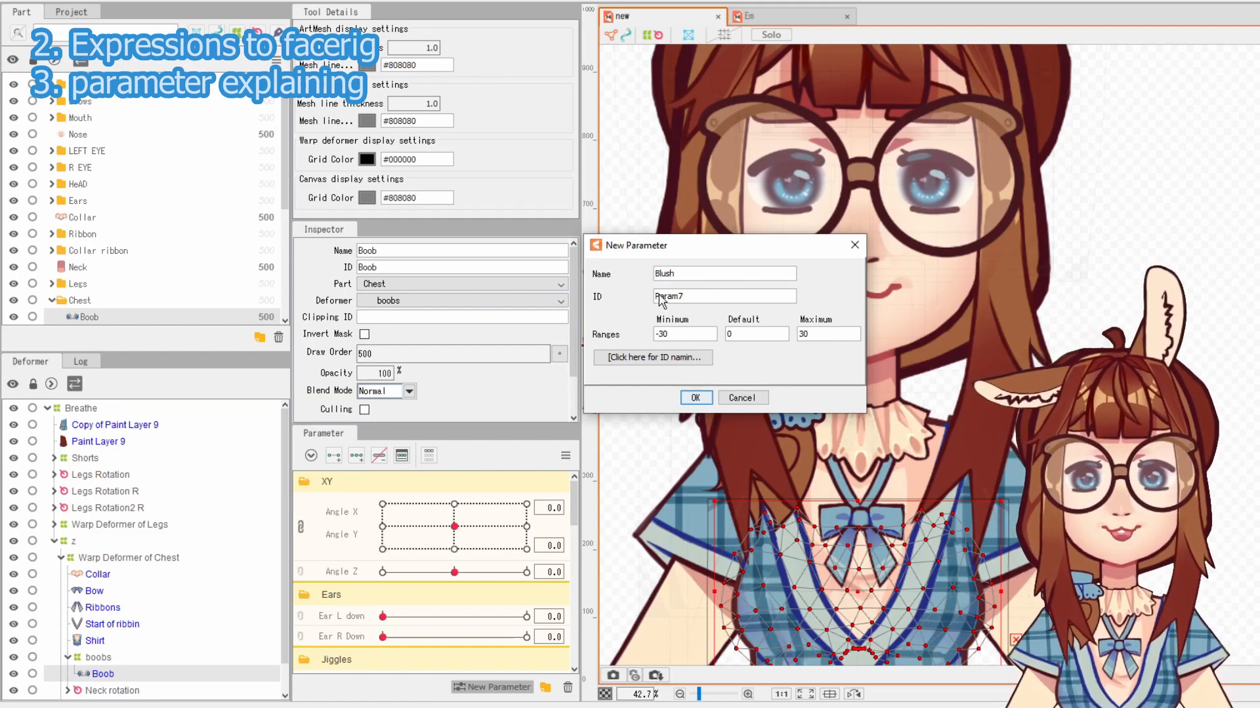
double_click(693, 300)
text(Blush)
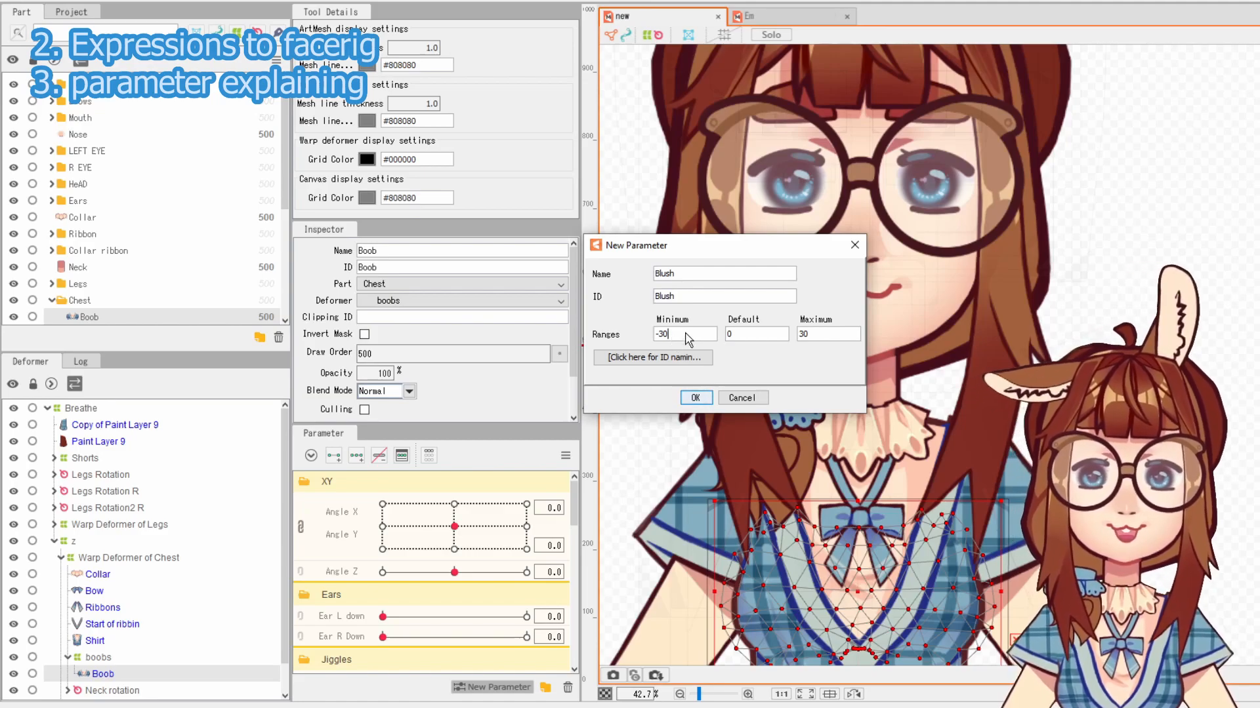
Set the new parameter's range to minimum 0 and maximum 1 and create it
click(749, 339)
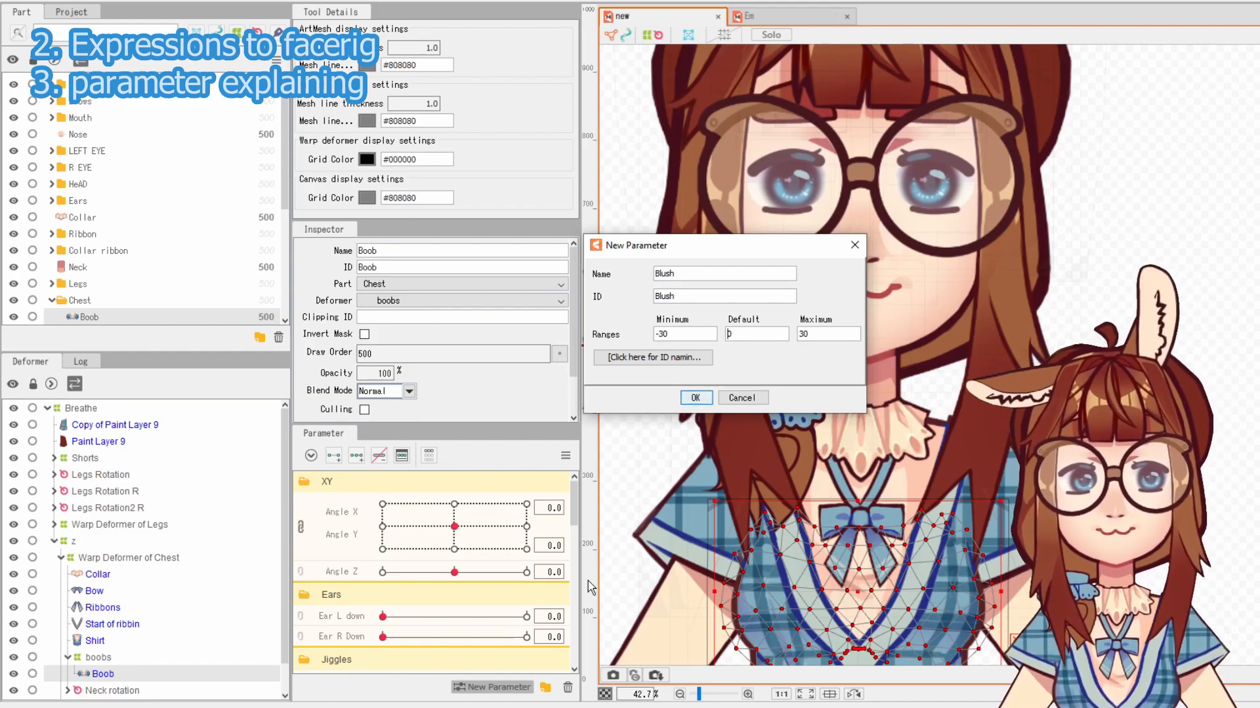
click(682, 334)
key(BackSpace)
key(BackSpace)
key(BackSpace)
text(0)
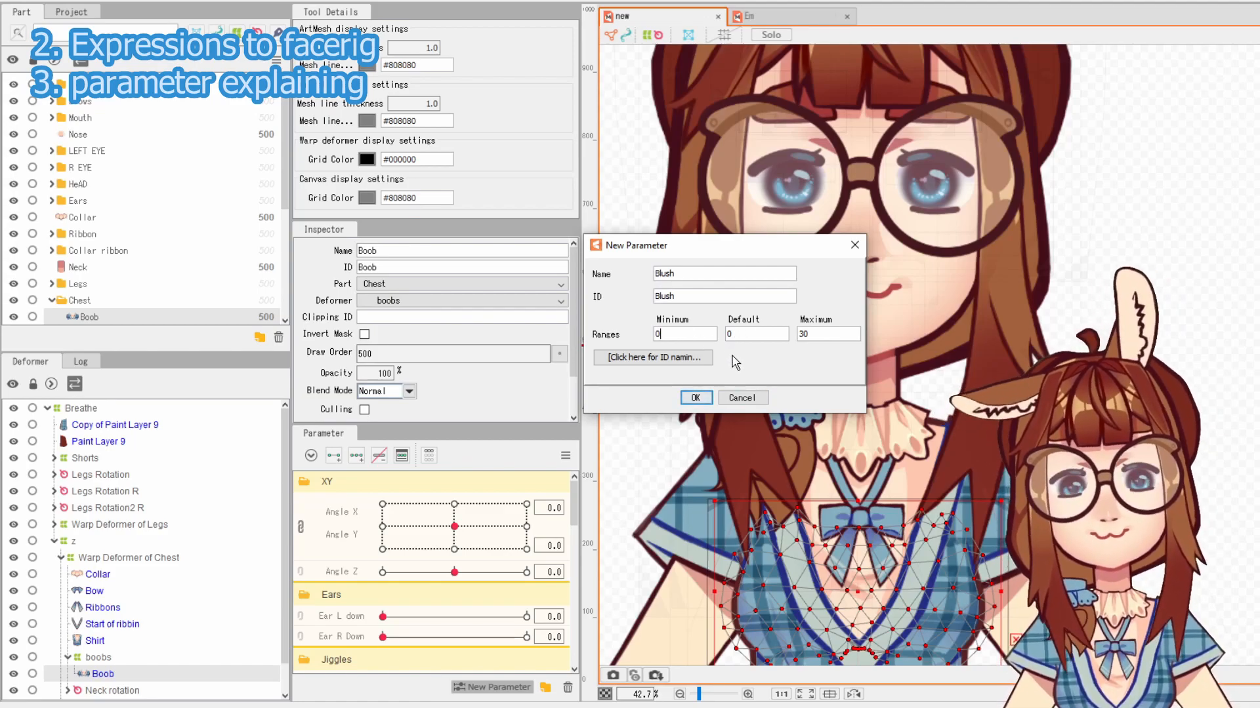
click(821, 338)
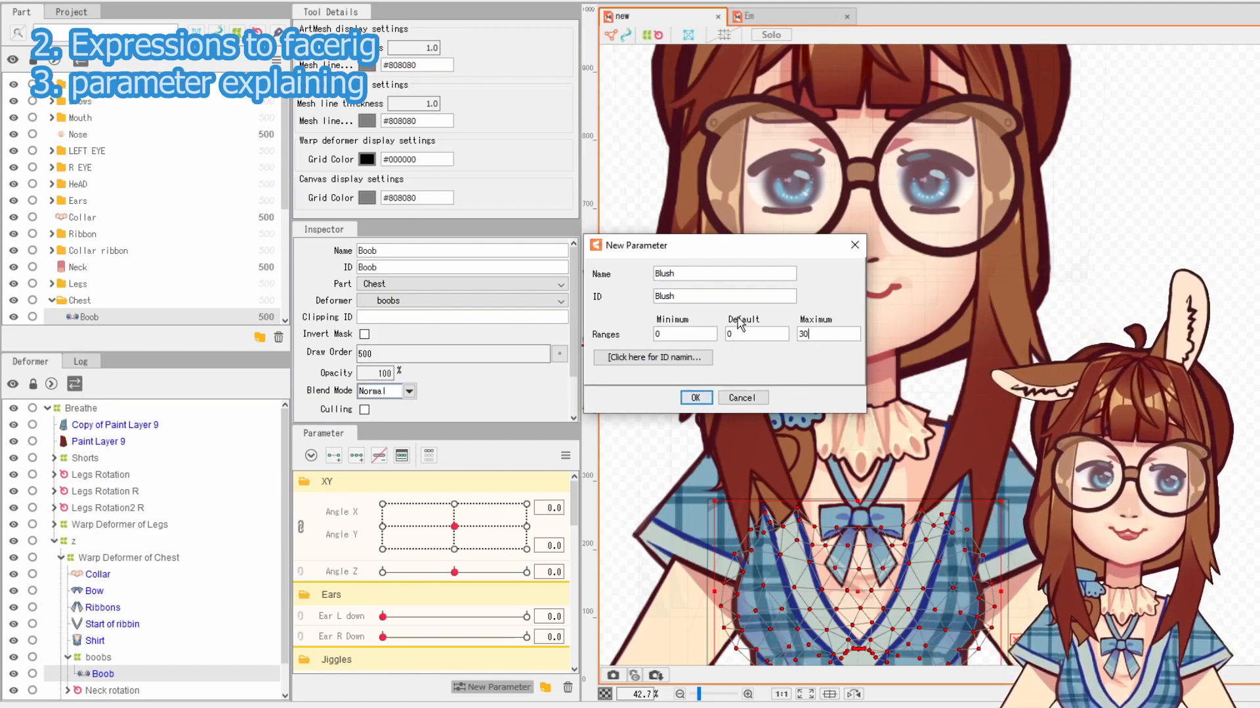
key(BackSpace)
key(BackSpace)
text(1)
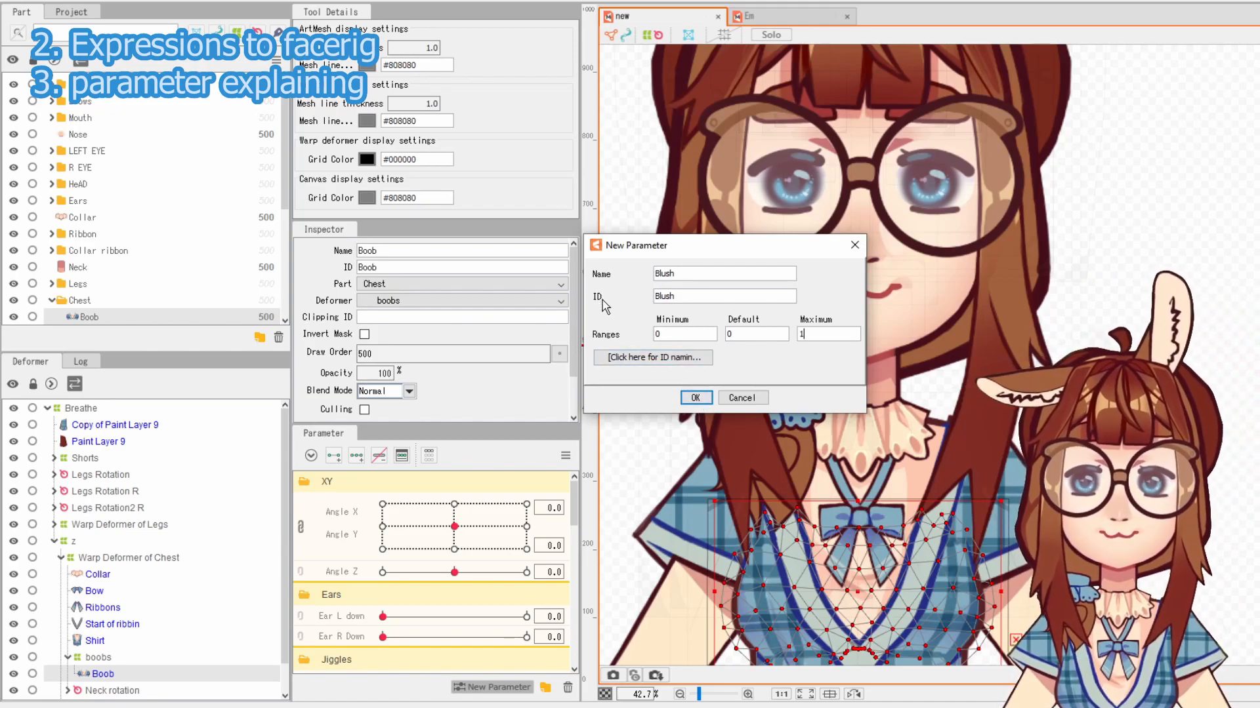
click(696, 398)
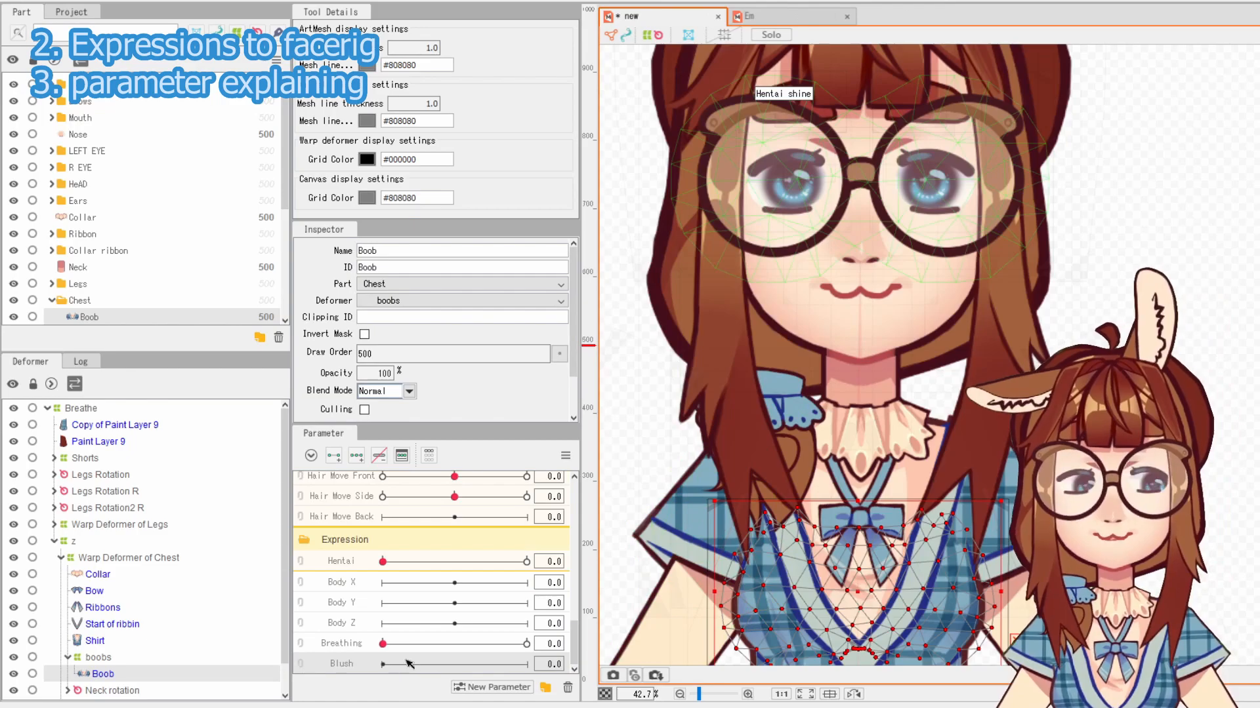
Try adding two keys on the Blush parameter for the shine mesh over the glasses, and take them back
click(785, 324)
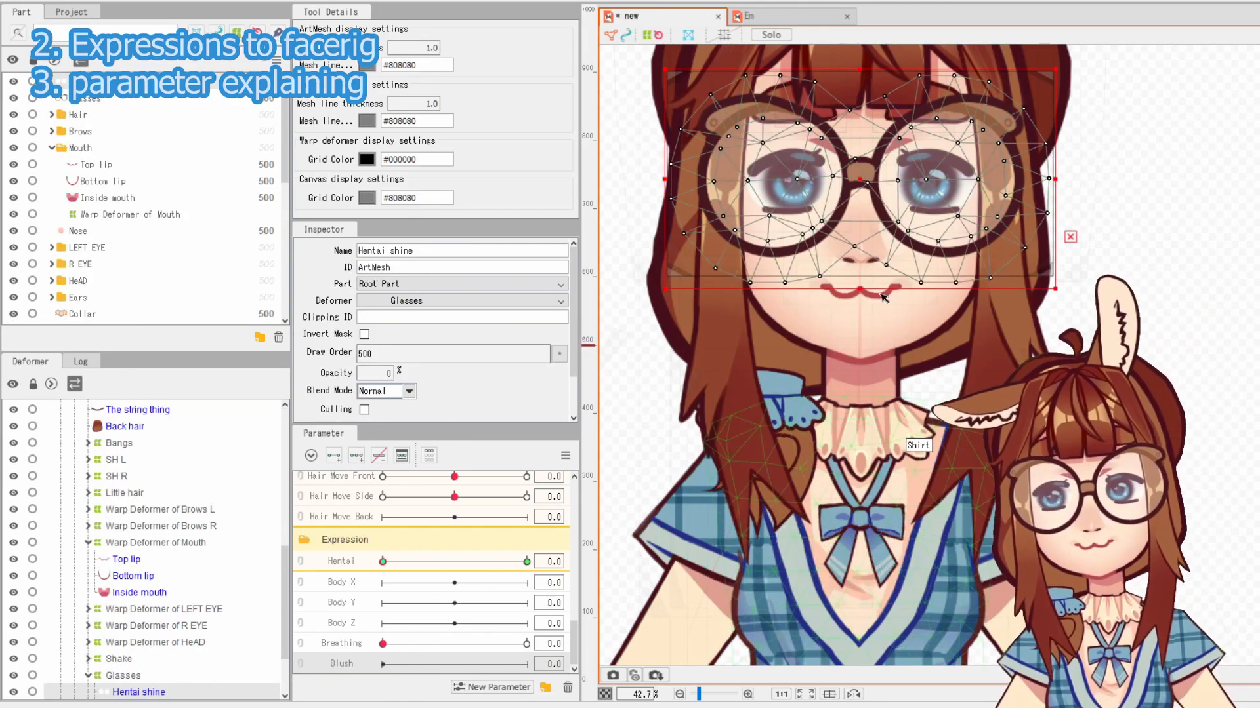
drag(945, 295, 962, 442)
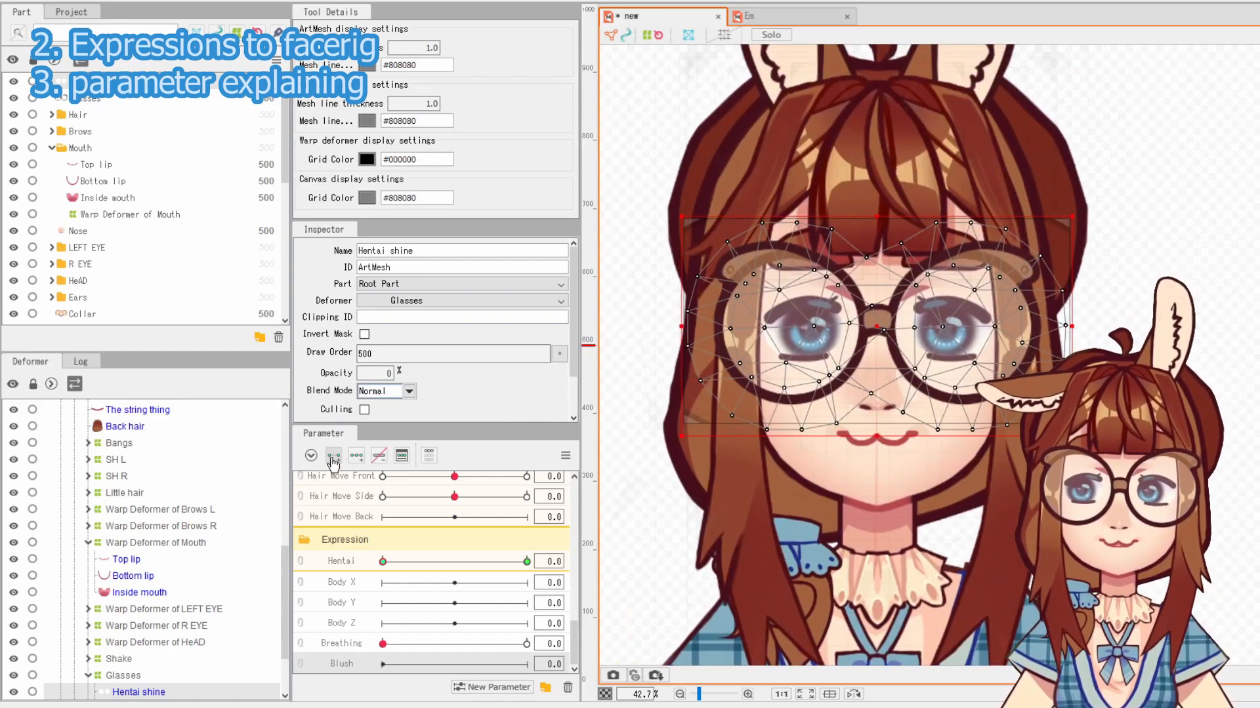
click(333, 459)
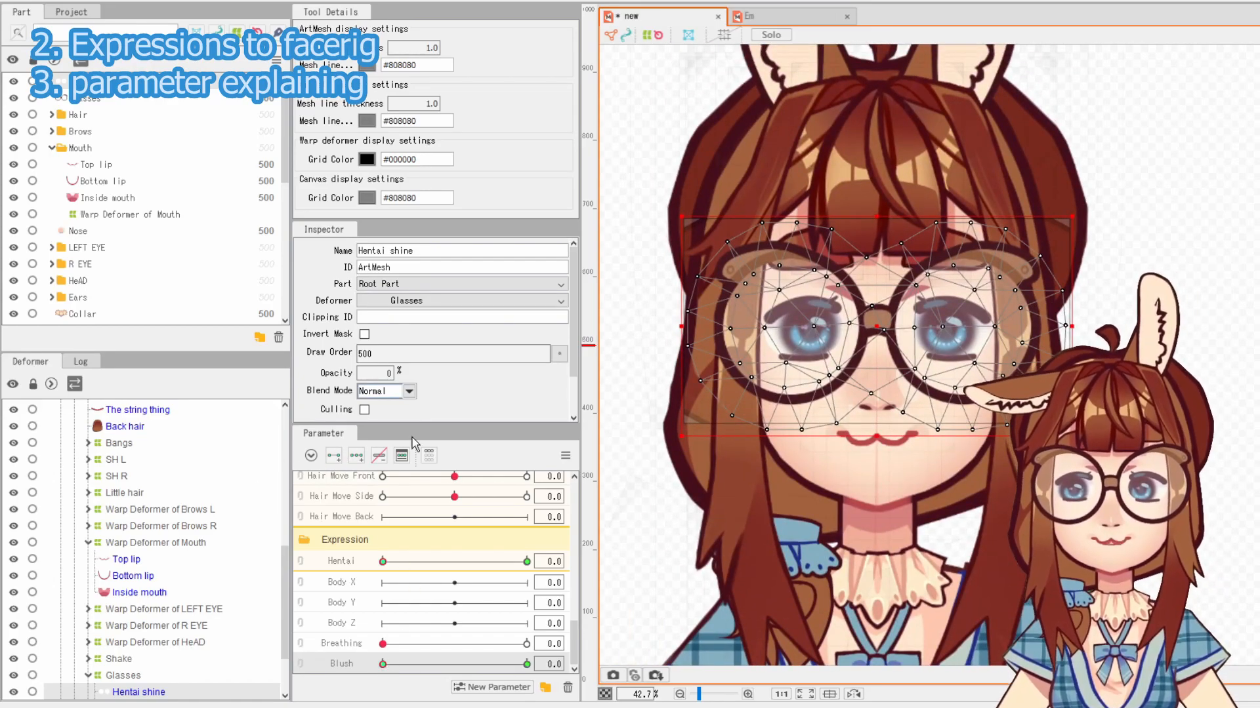
click(391, 661)
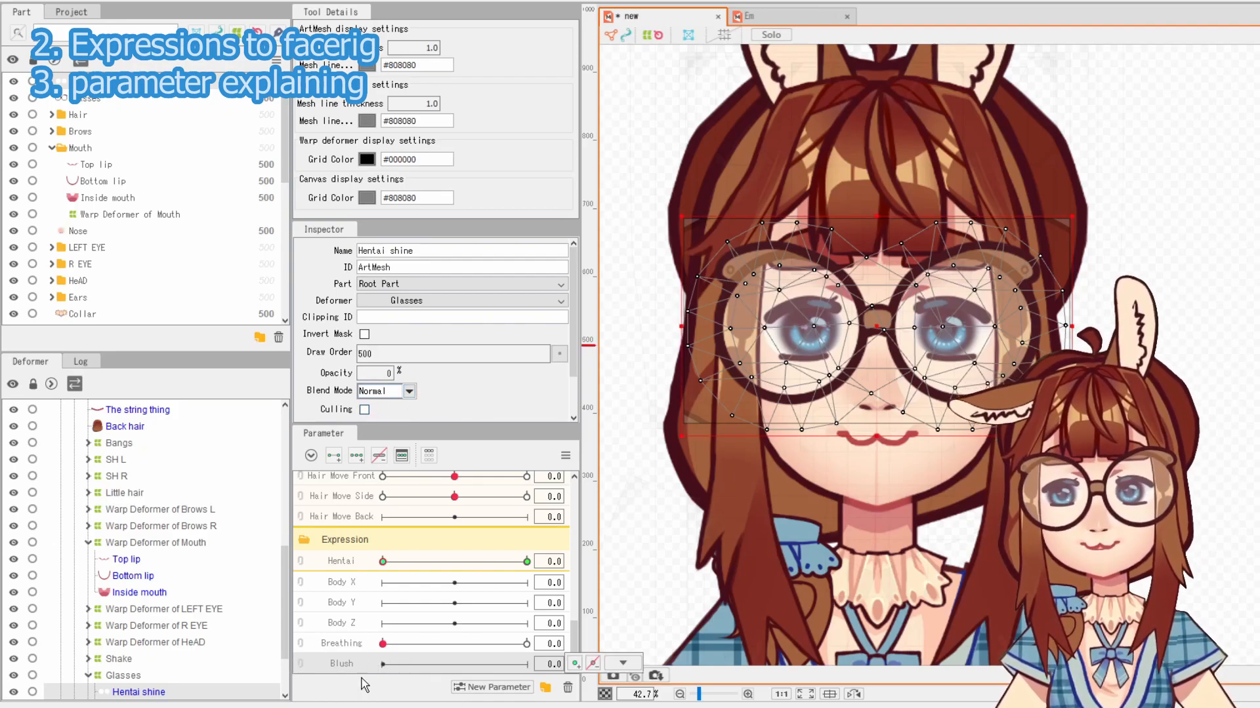
scroll(154, 682, down, 2)
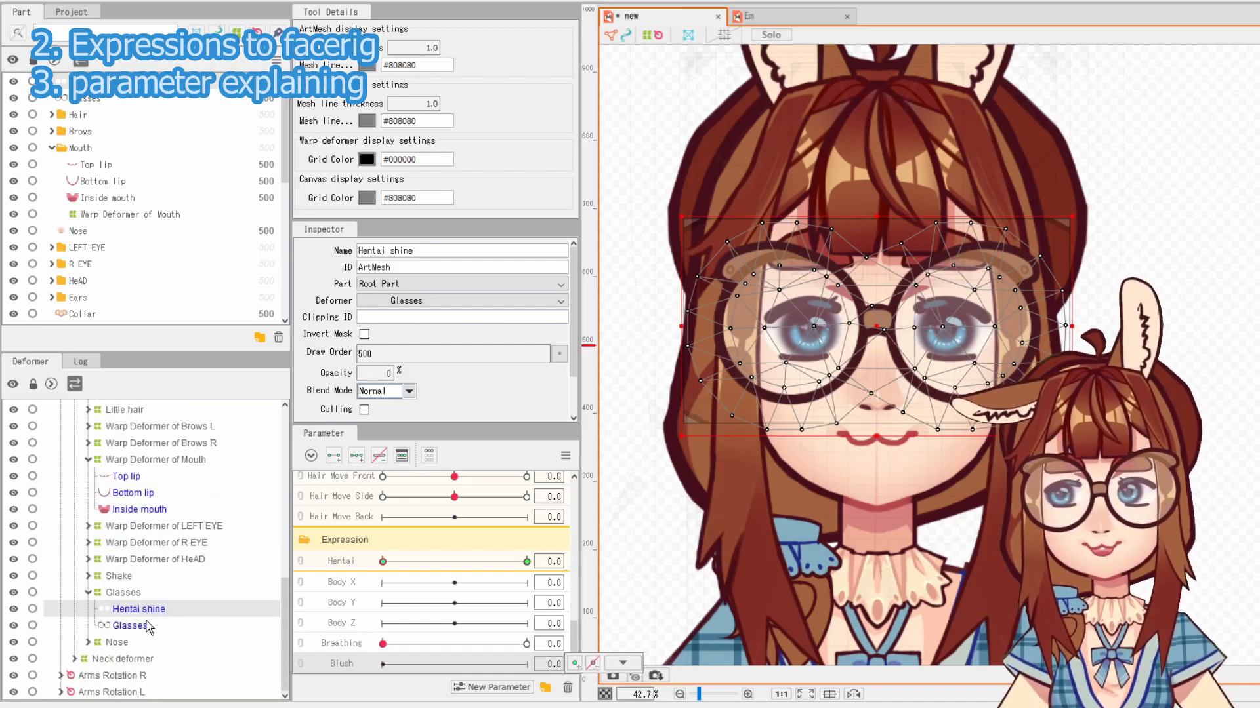
Select the Glasses mesh, add two keys on the Blush parameter and return the parameter to 0
click(151, 625)
click(402, 664)
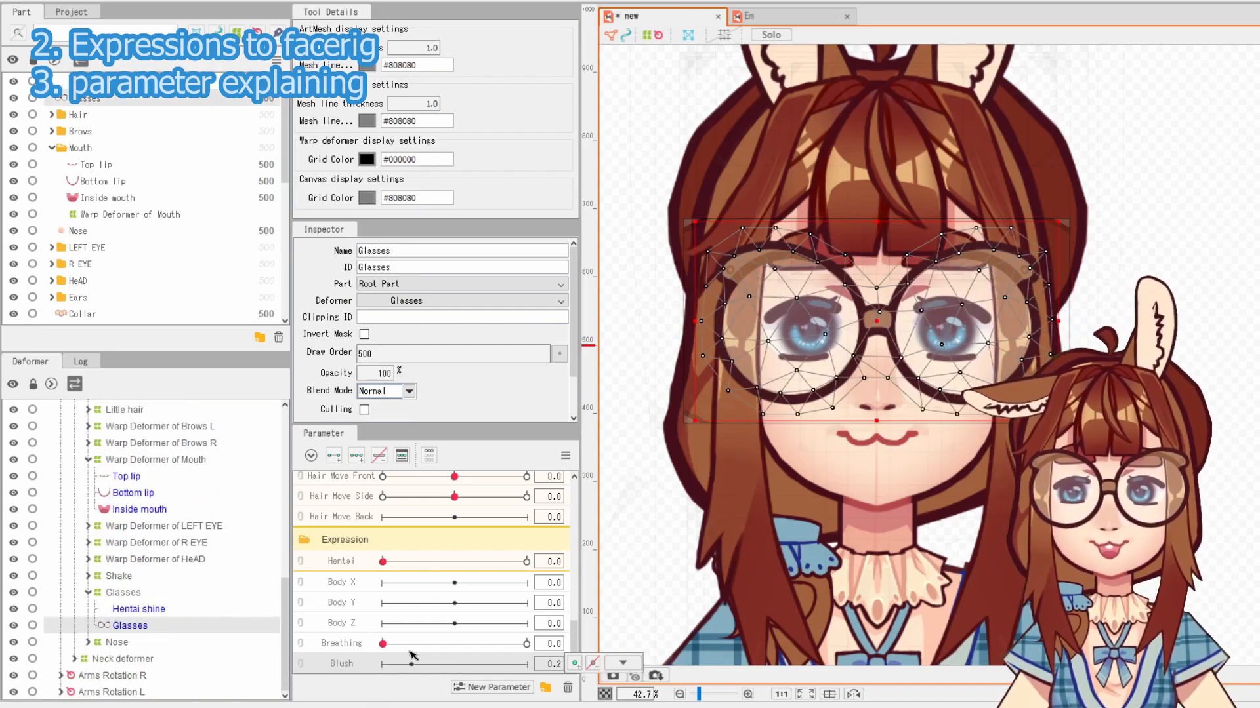
click(333, 455)
click(418, 664)
drag(419, 665, 383, 664)
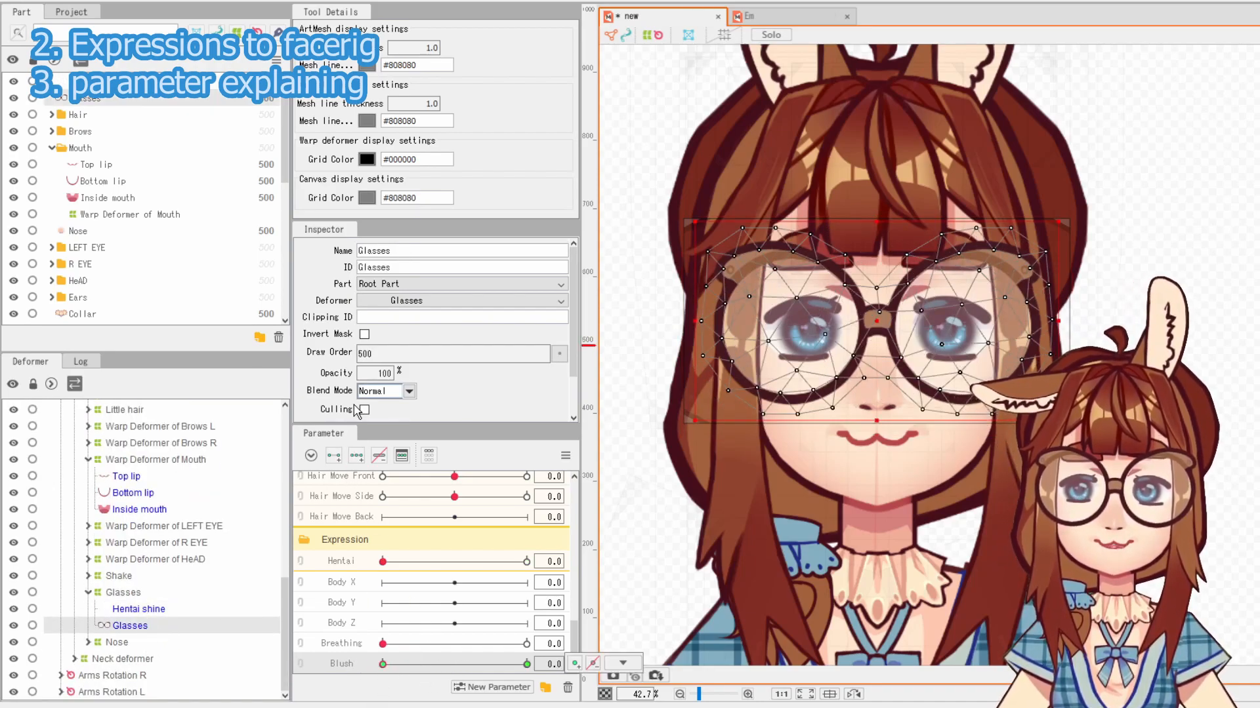
Set the Glasses mesh's opacity to 0% at Blush 0 and move the parameter to 1.0 to preview the change
click(382, 378)
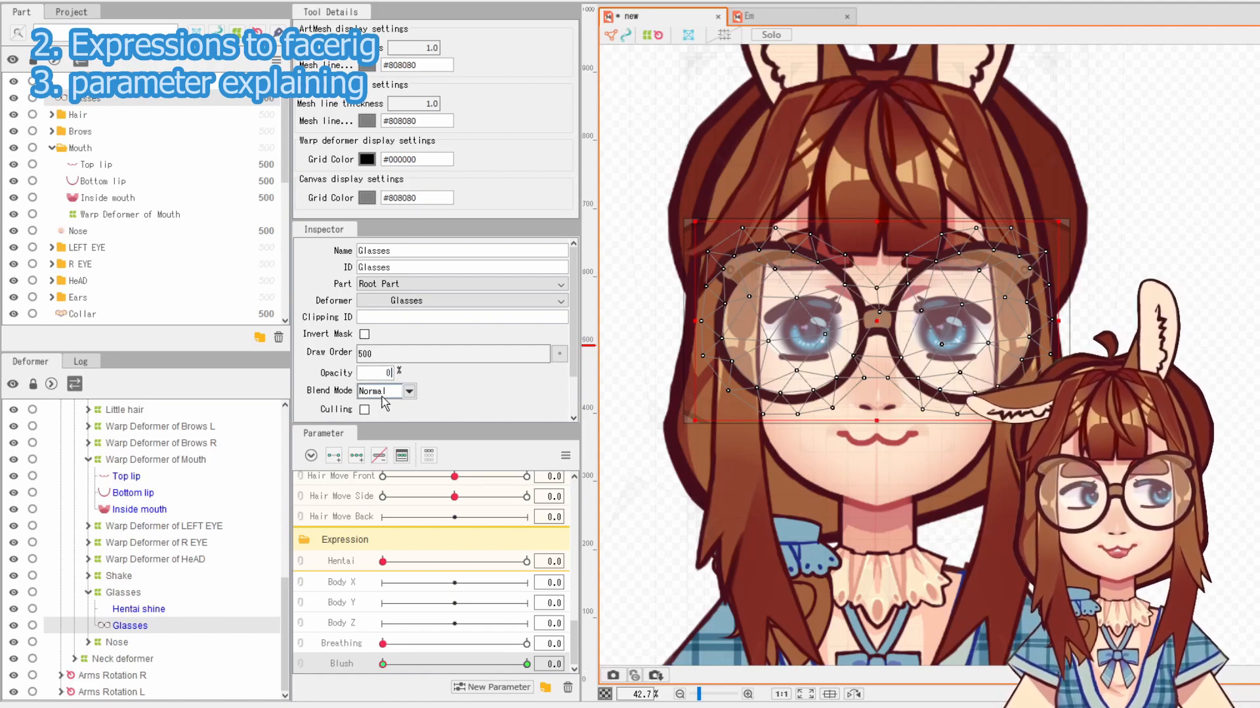
key(Return)
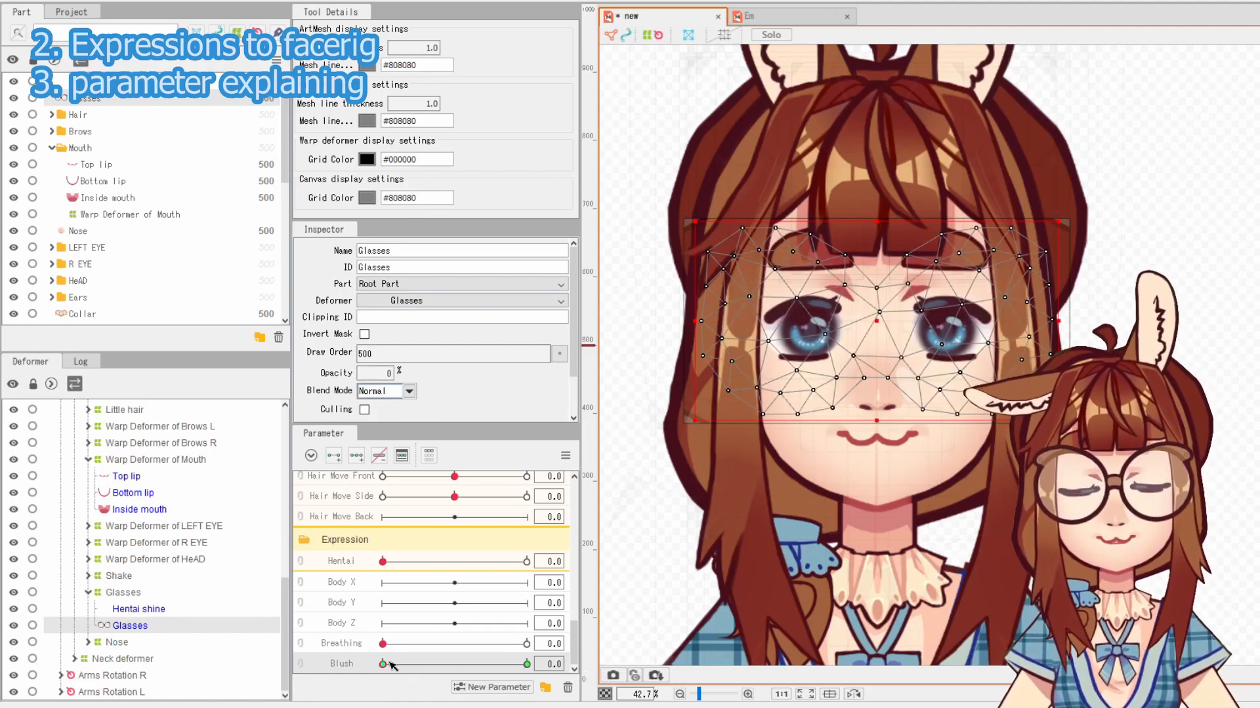
drag(388, 667, 526, 664)
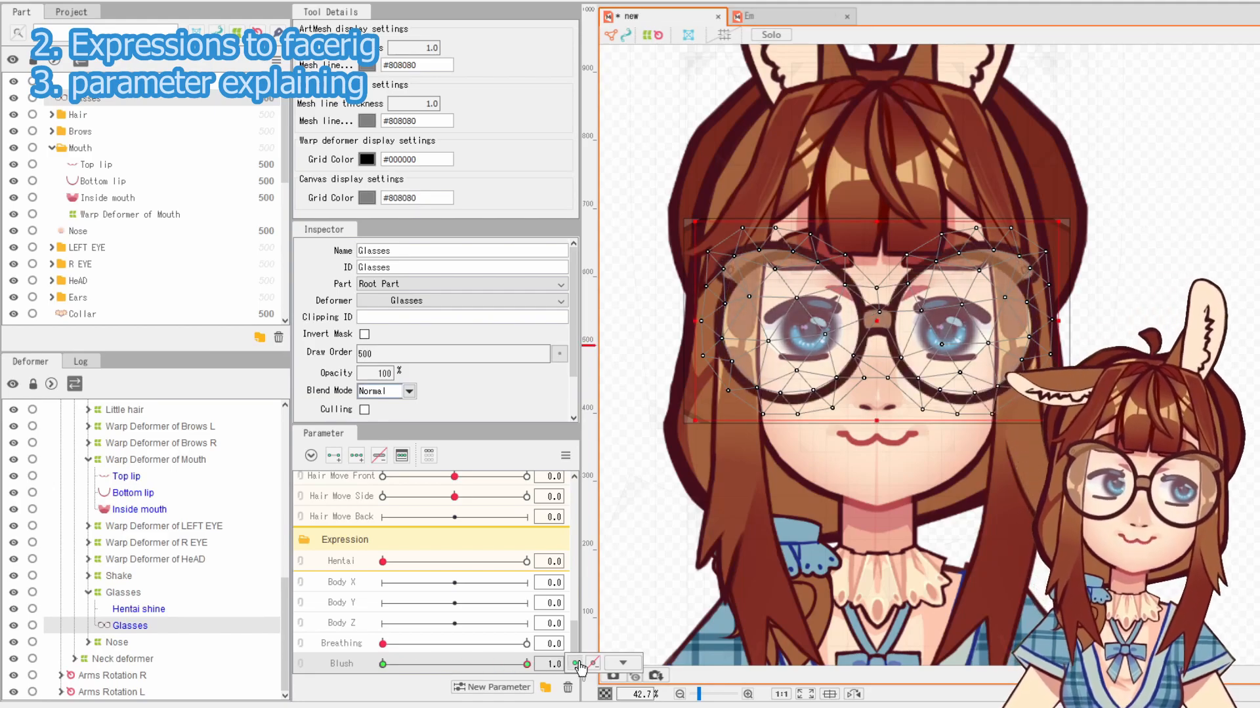
Delete the Blush parameter from the "new" model
right_click(355, 665)
click(401, 699)
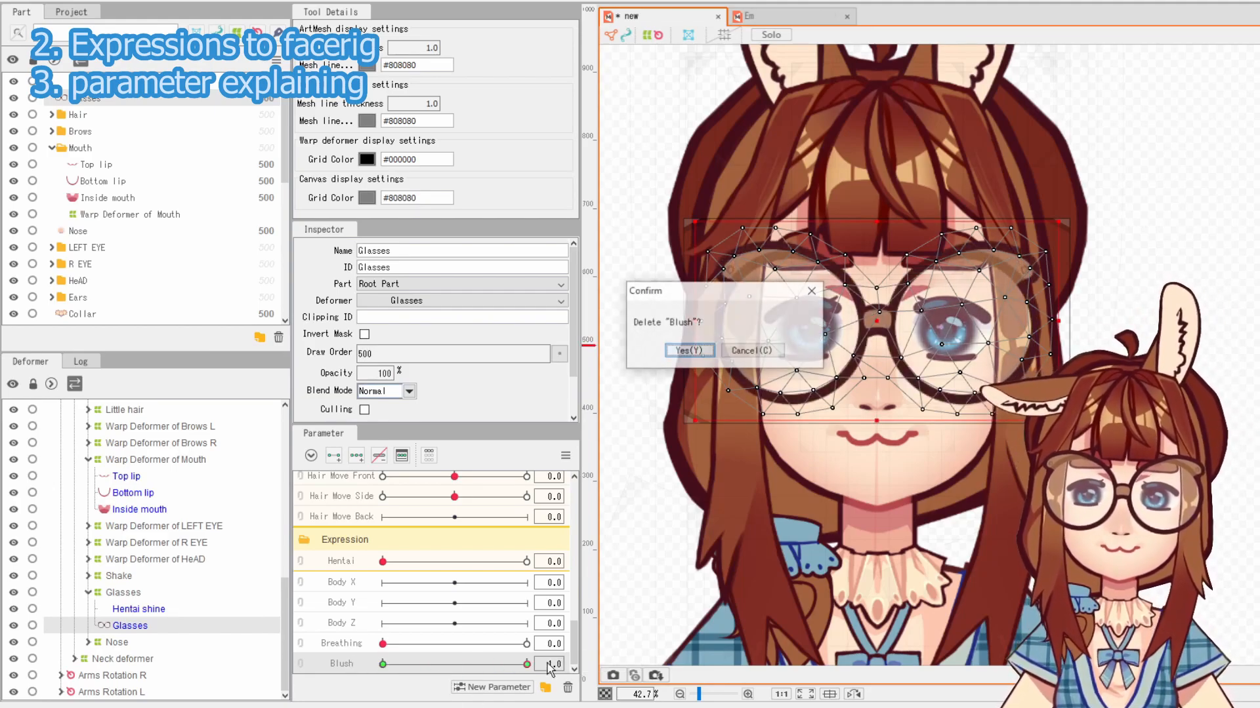
click(687, 352)
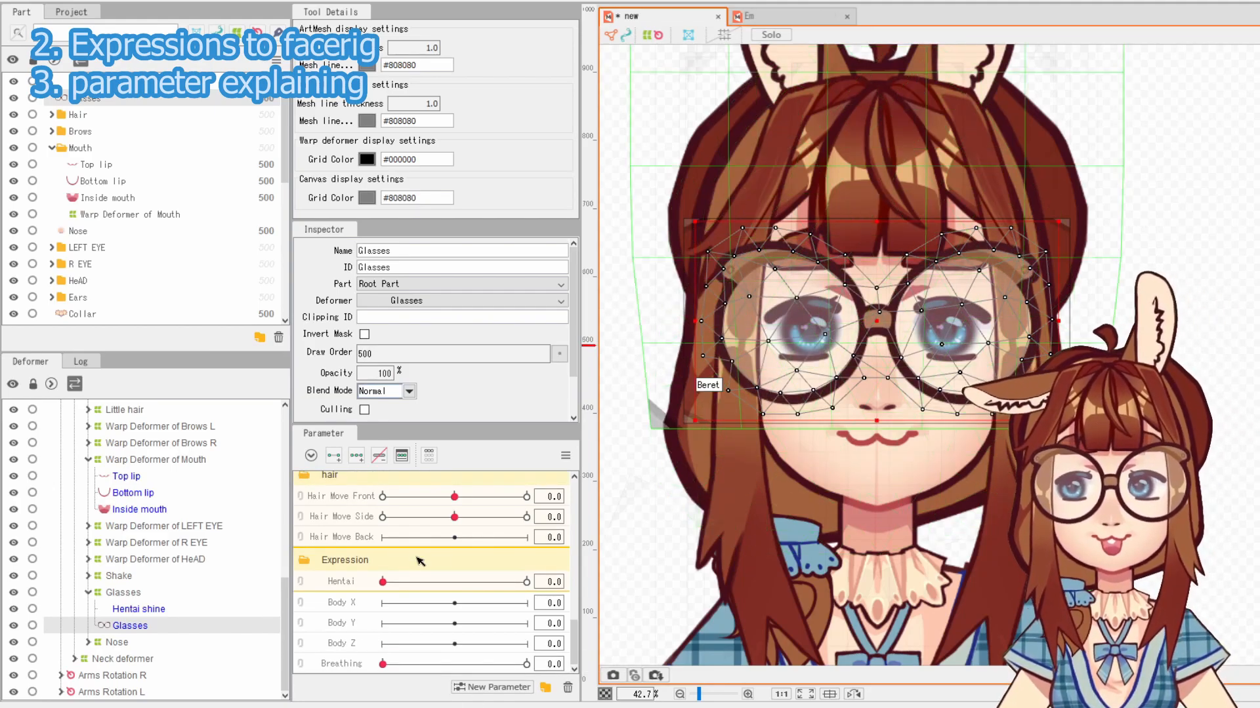
Preview the existing expression parameter's effect on the glasses and return it to 0
click(383, 582)
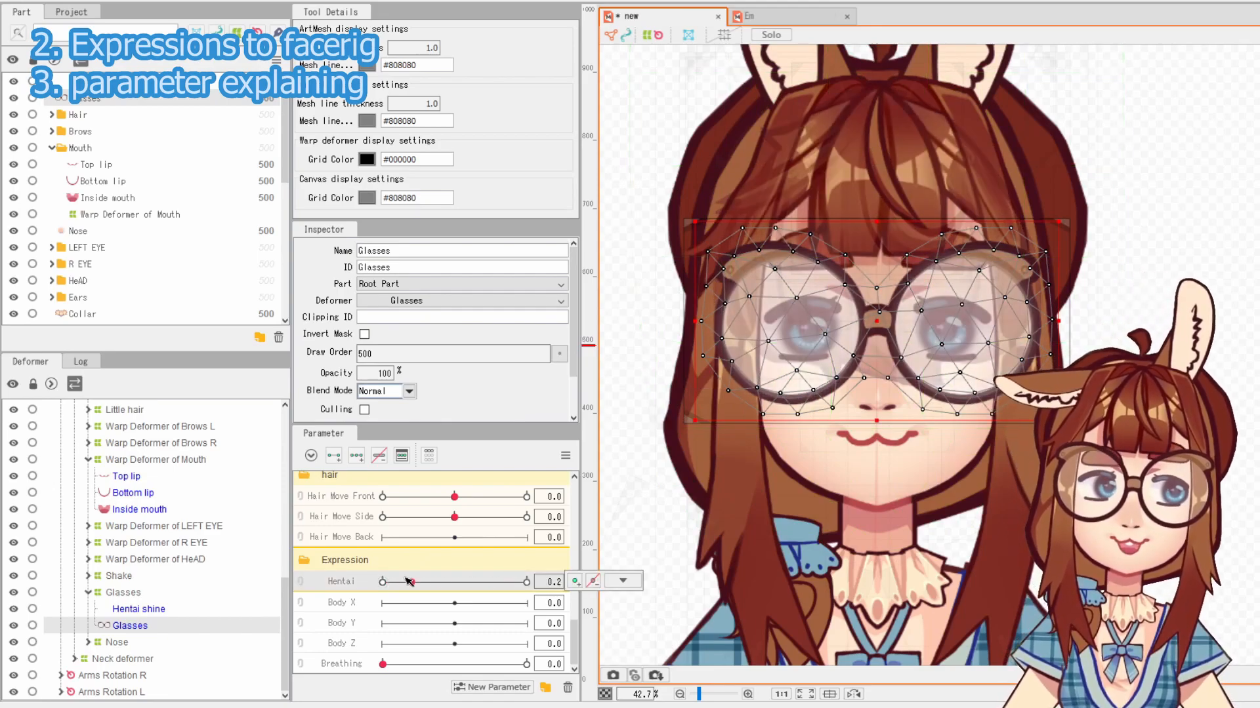
drag(395, 582, 308, 603)
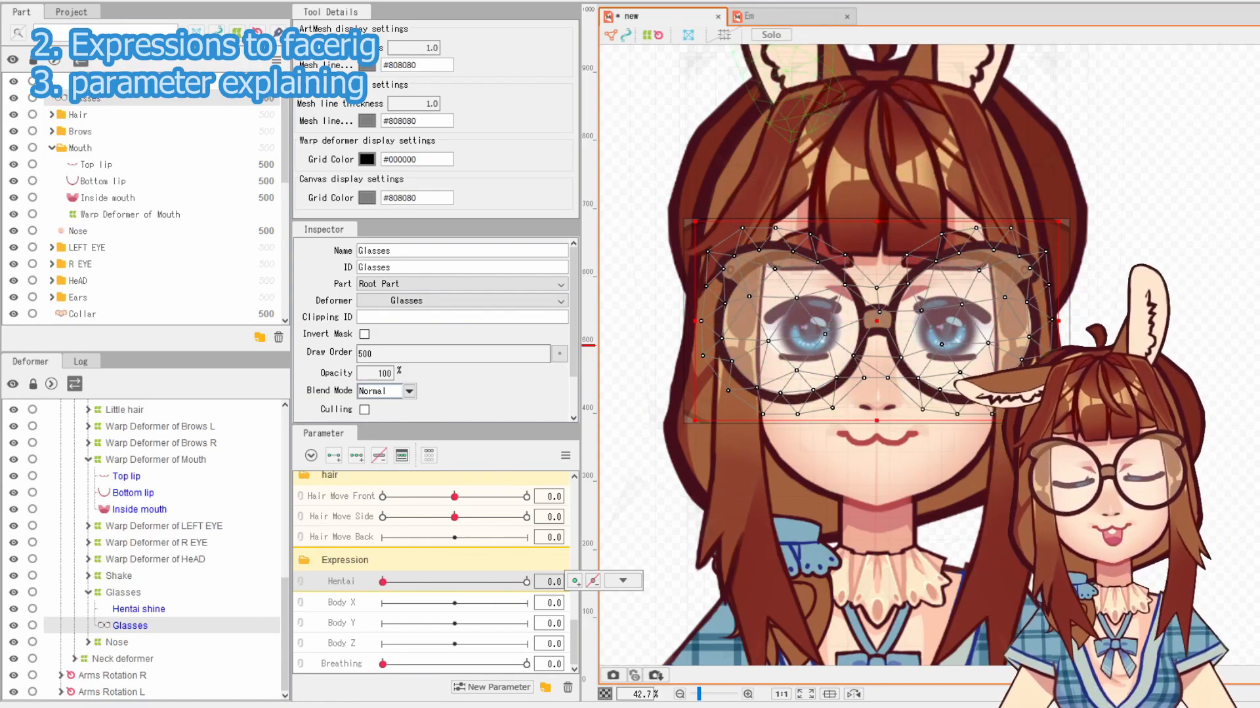
click(623, 581)
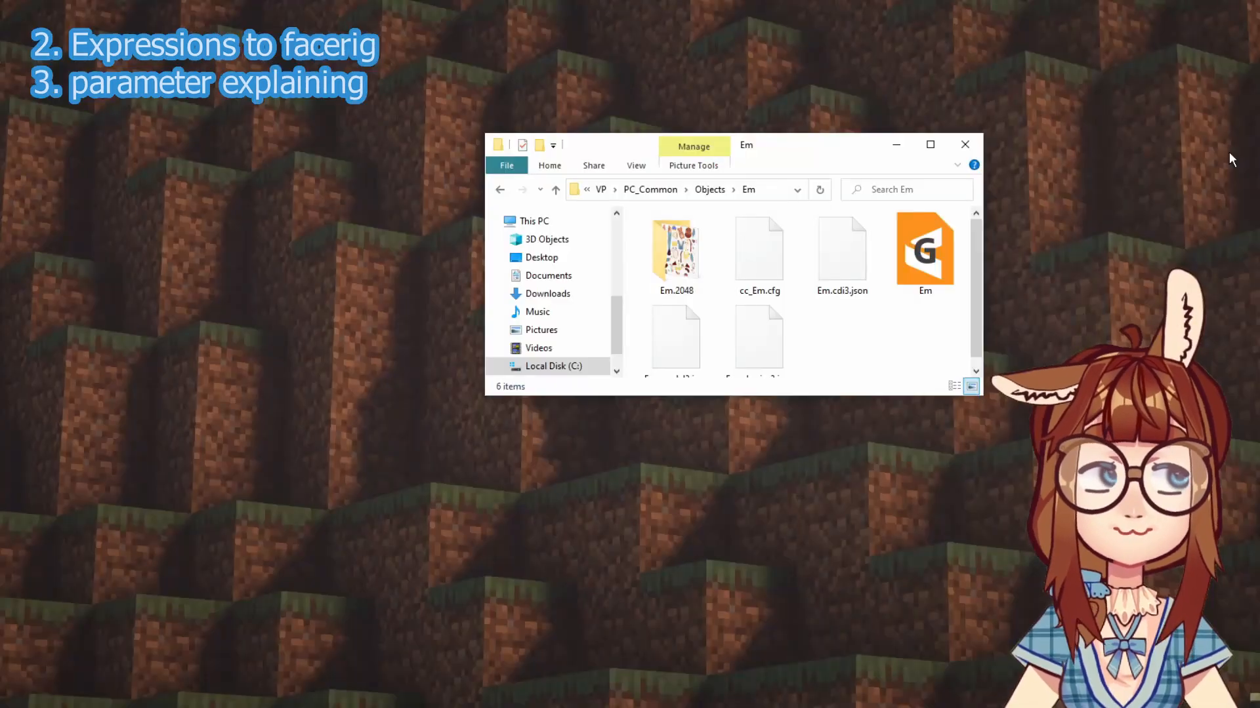
Switch to the Em folder in File Explorer and enlarge its window to fit all the model files
drag(767, 396, 768, 465)
click(773, 274)
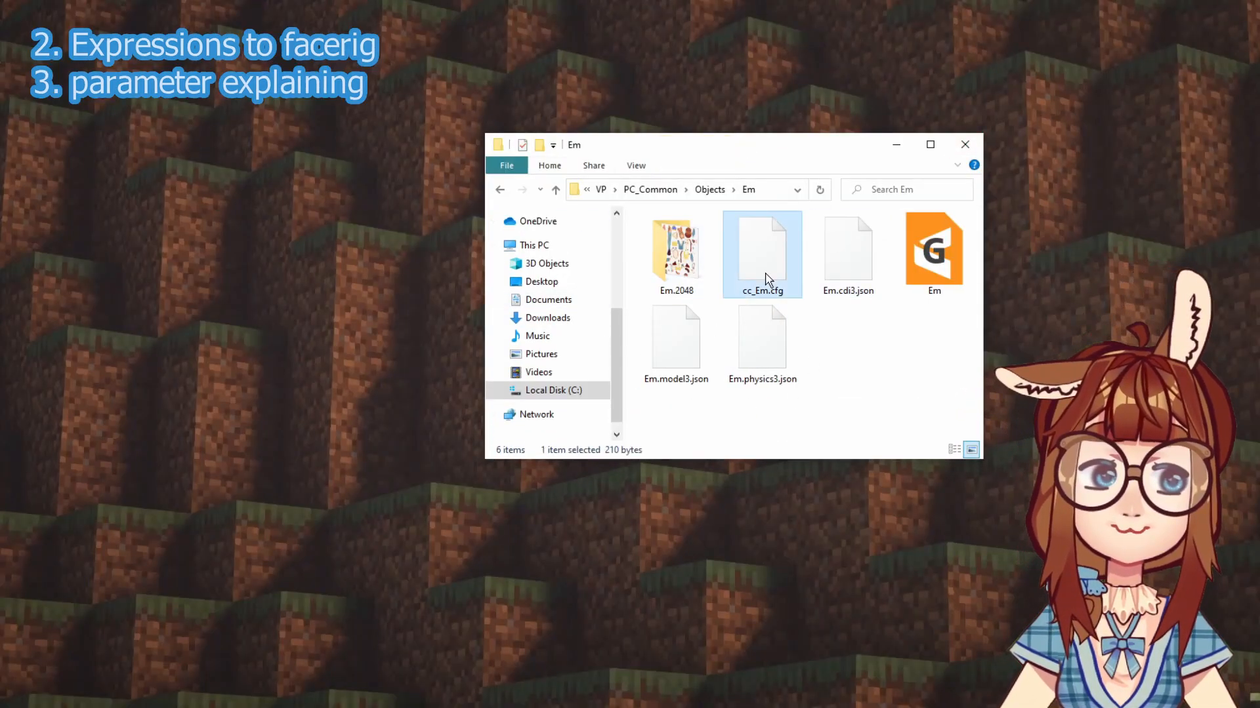
right_click(857, 346)
click(852, 387)
right_click(853, 389)
Rename the configuration file cc_Em.cfg to cc_Em.txt and accept the extension change
click(771, 249)
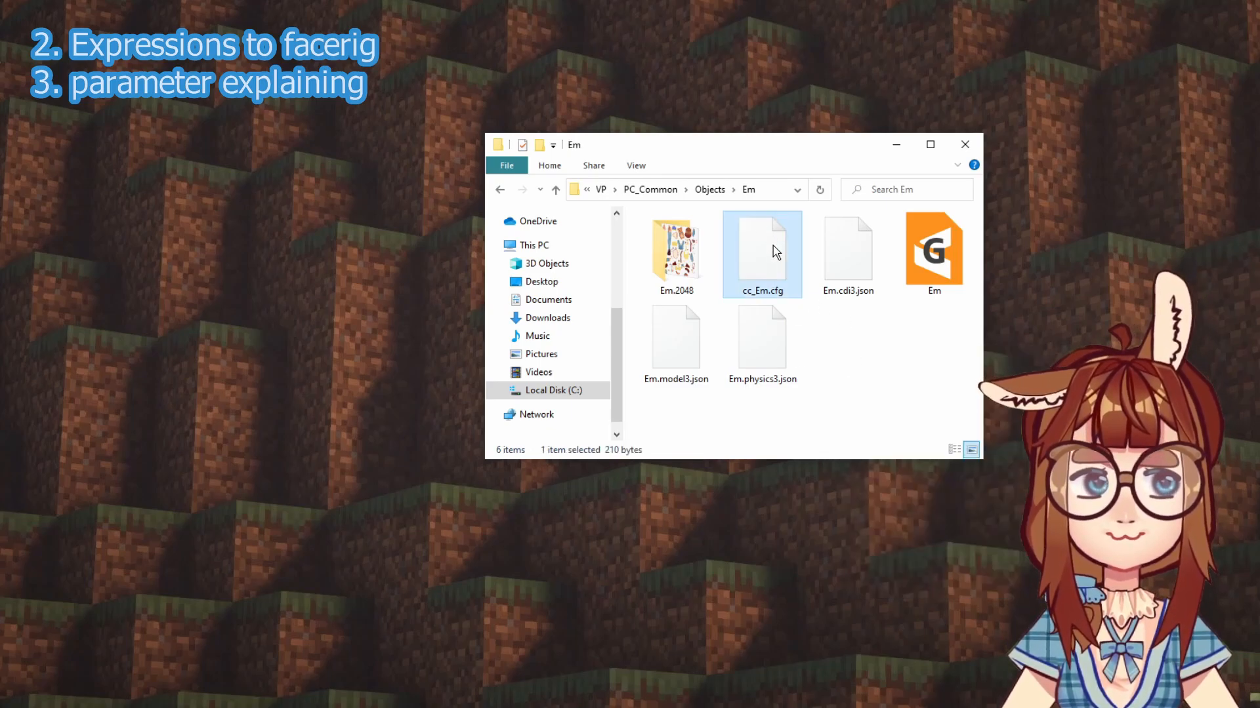
right_click(773, 246)
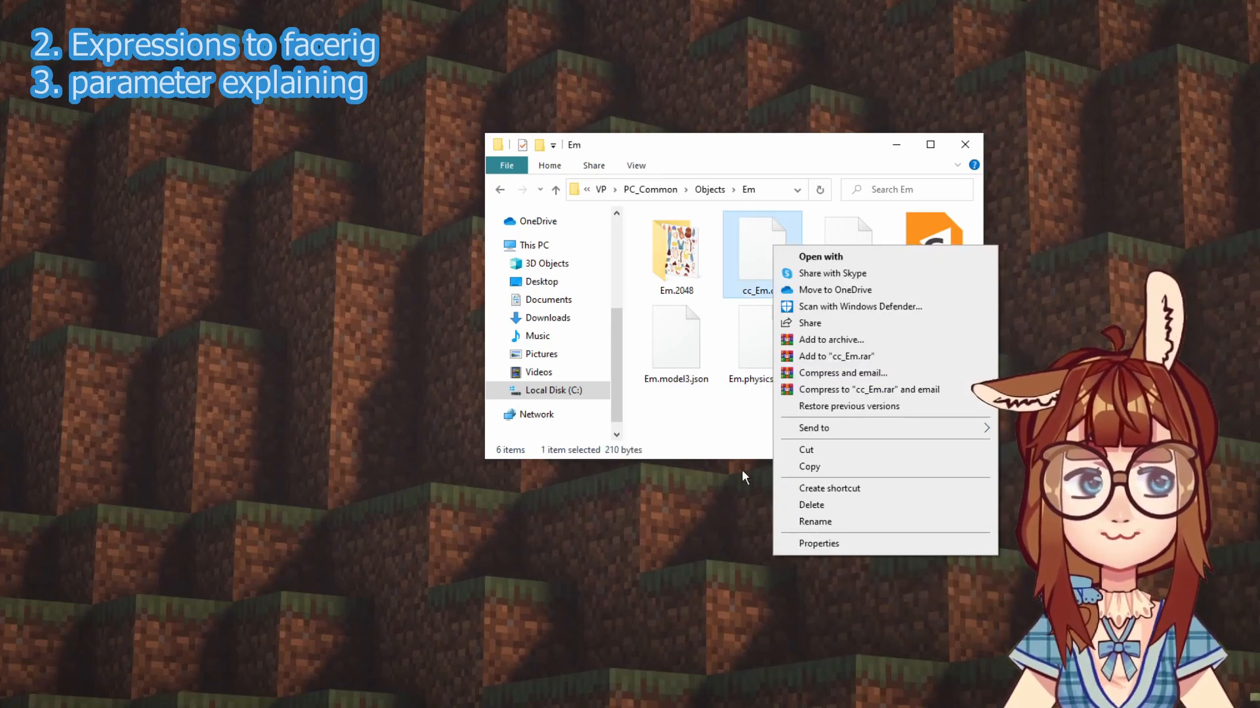
click(831, 523)
key(End)
key(BackSpace)
key(BackSpace)
key(BackSpace)
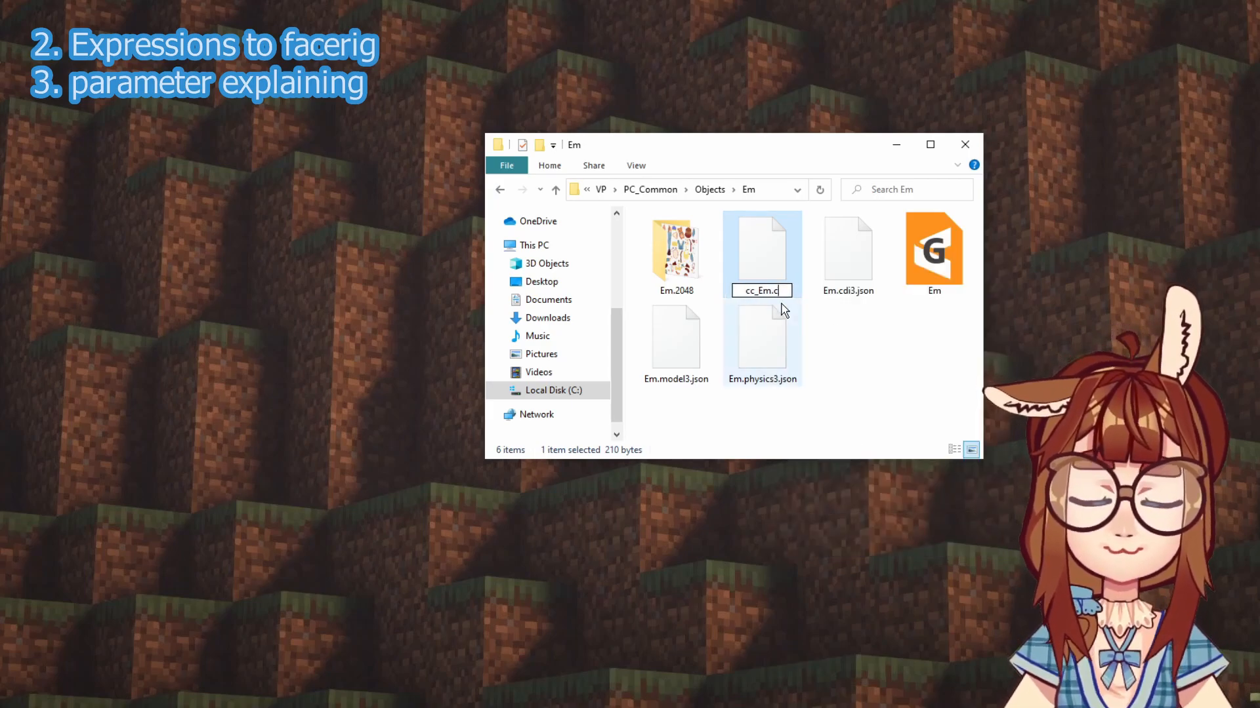
text(txt)
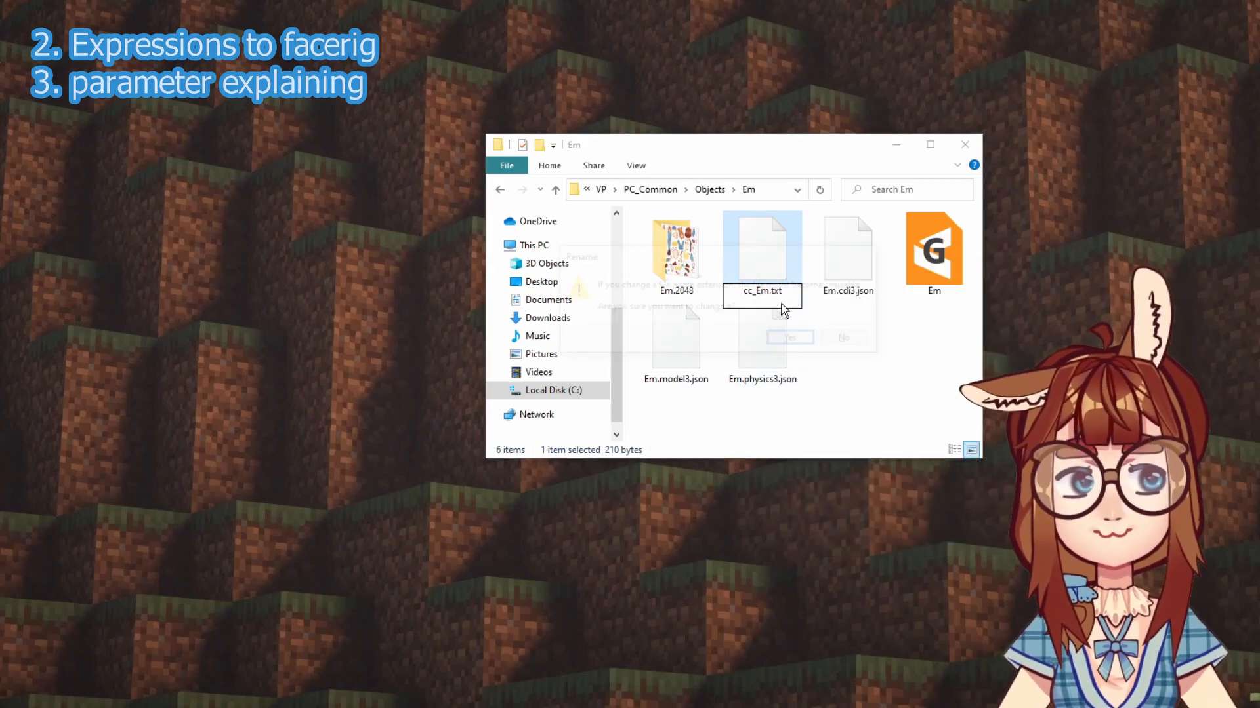
key(Return)
key(Return)
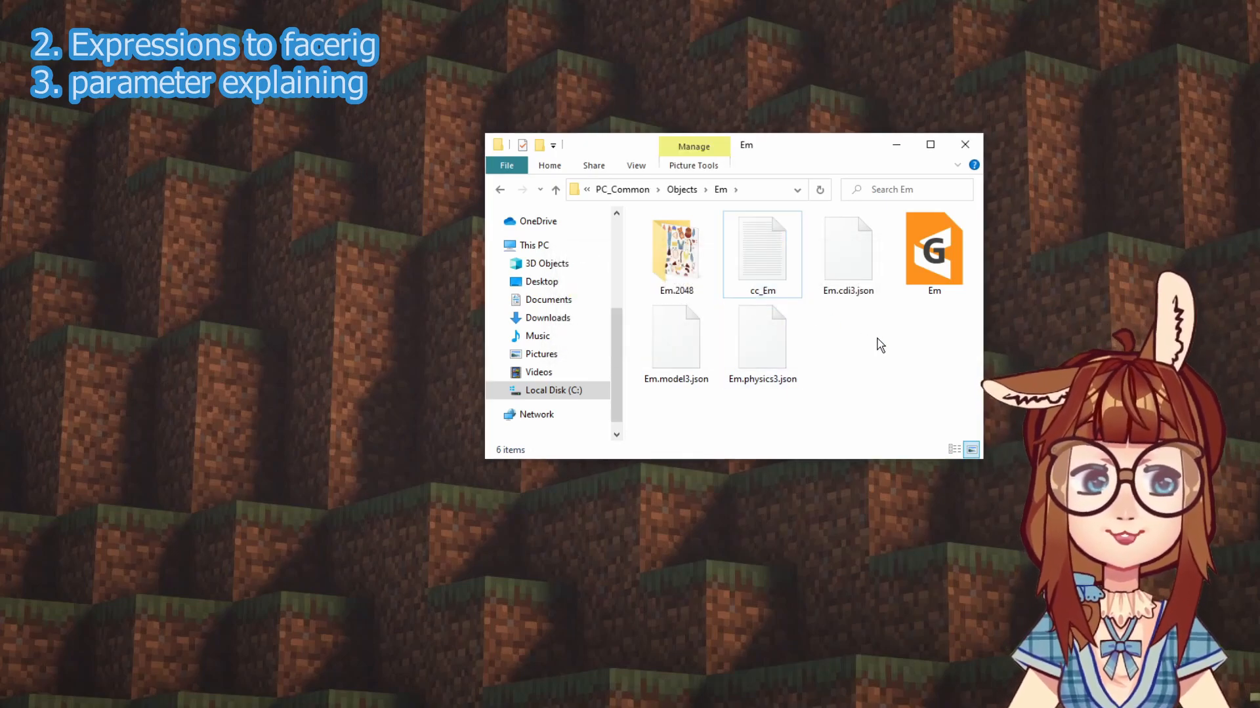
Create a new text document in the Em folder, keeping its default name
right_click(877, 338)
mouse_move(951, 522)
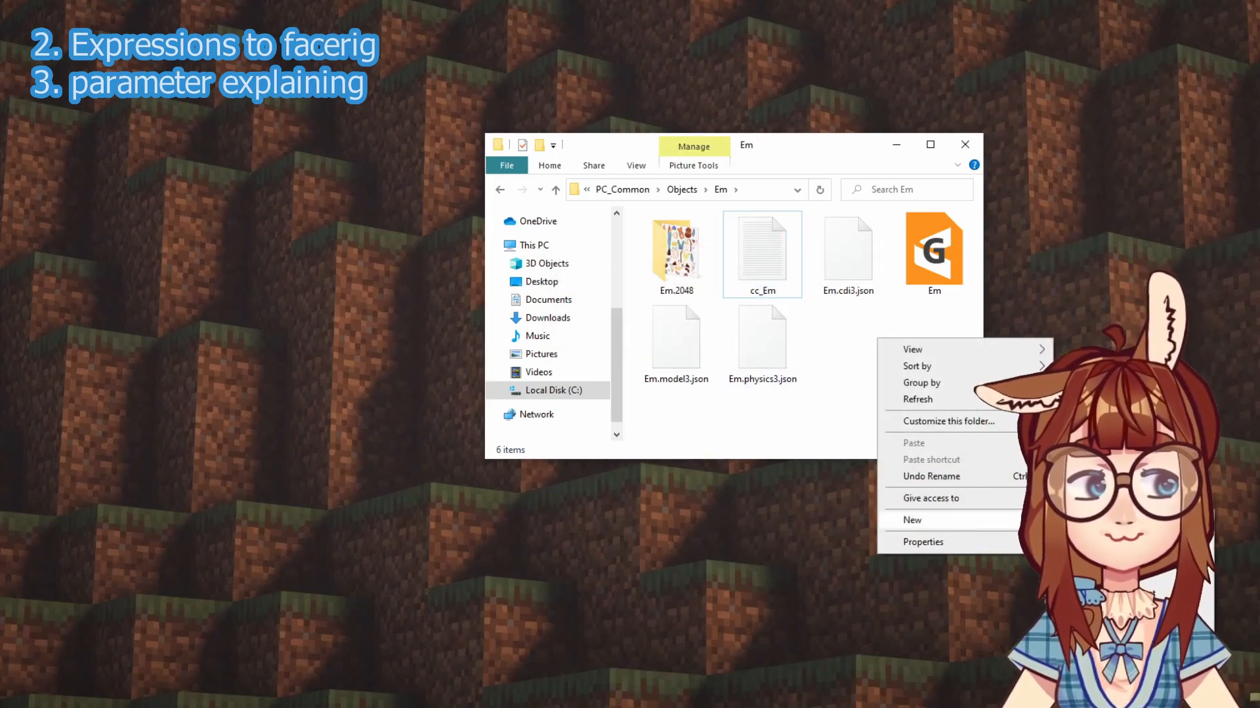
click(1130, 593)
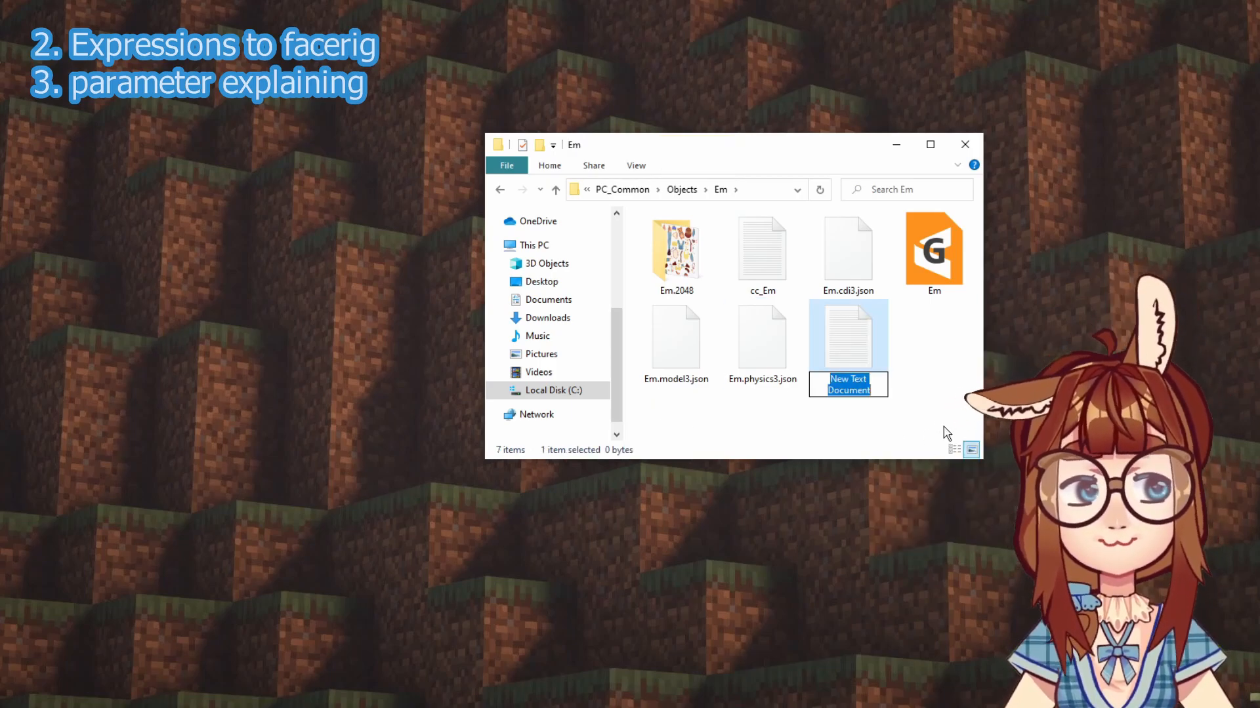
click(738, 289)
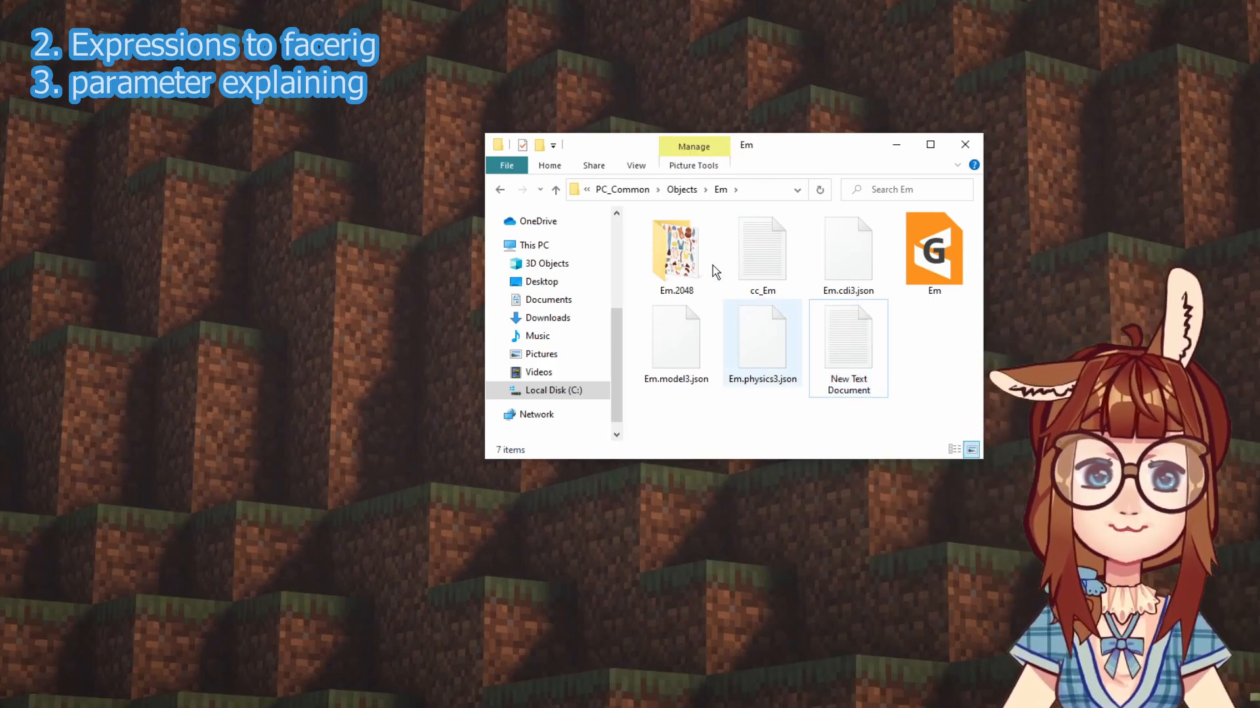
Delete the new text document from the Em folder and open cc_Em in Notepad with its window over the folder
click(857, 351)
key(Delete)
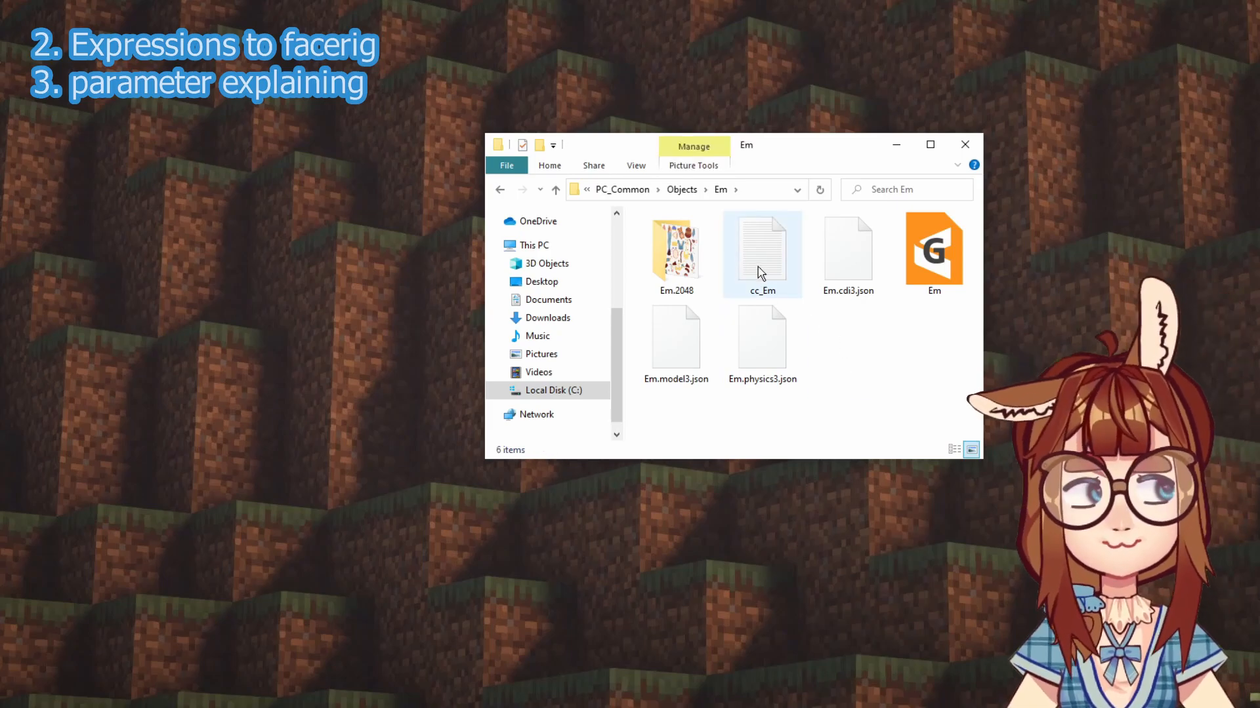
double_click(762, 266)
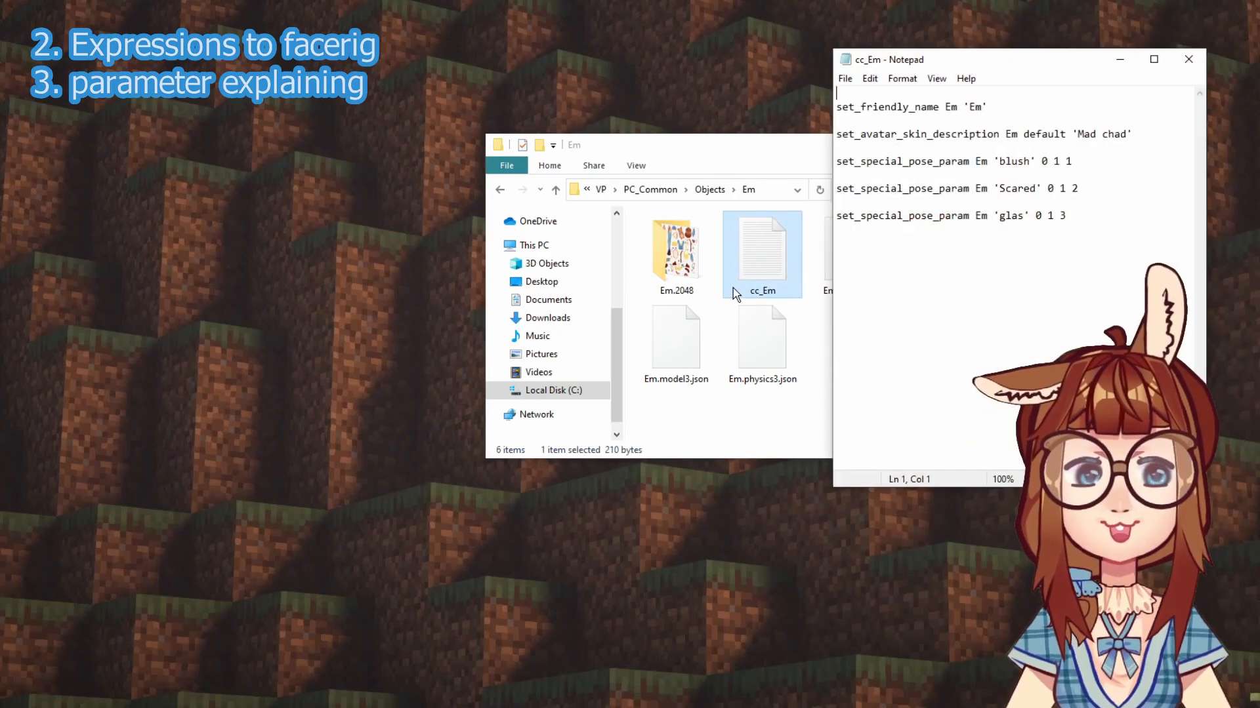
drag(1053, 57, 974, 111)
Examine the set_friendly_name line and its quoted model name in the configuration text
mouse_move(1049, 184)
mouse_down()
mouse_move(812, 182)
mouse_move(683, 135)
mouse_move(738, 186)
mouse_move(1029, 185)
mouse_up()
click(1028, 184)
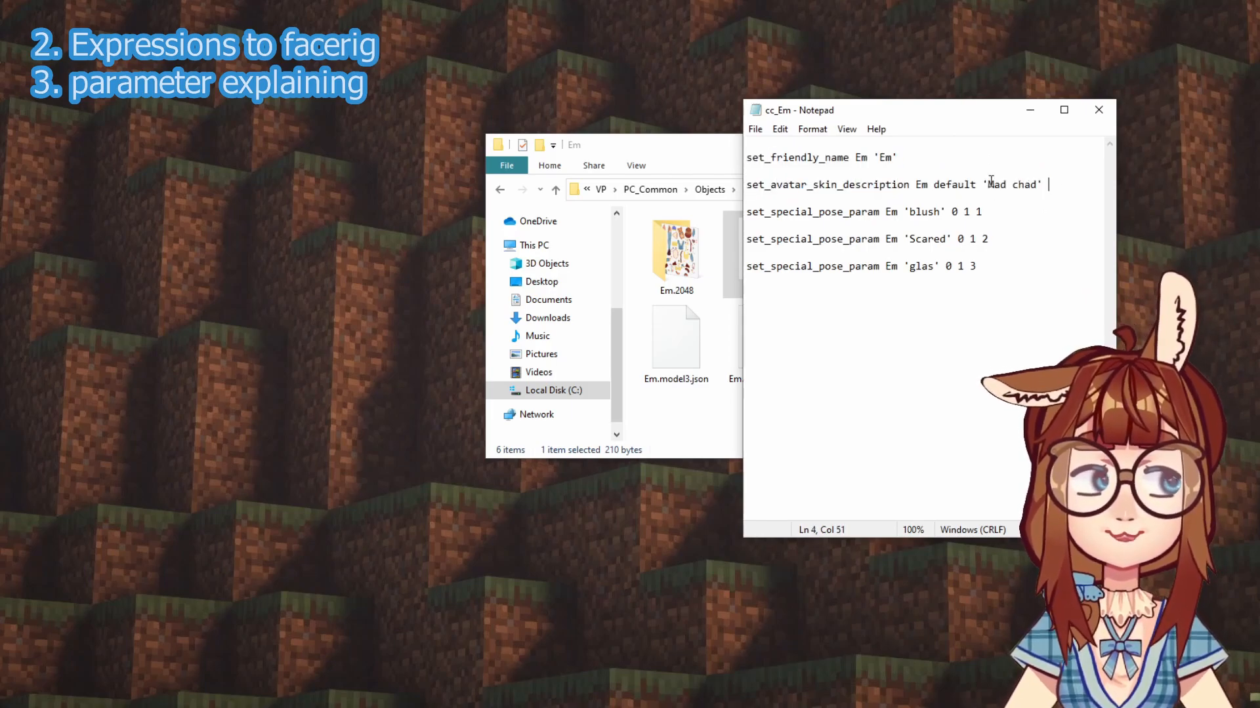
click(894, 149)
click(827, 160)
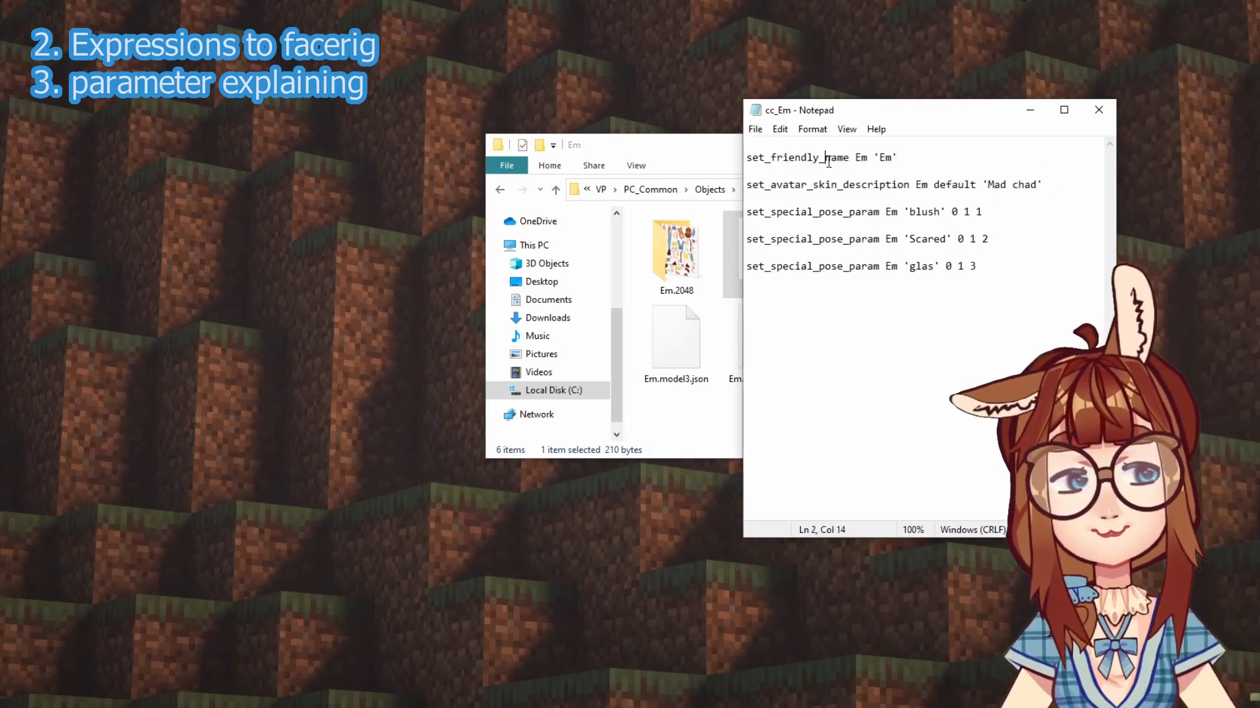
click(886, 159)
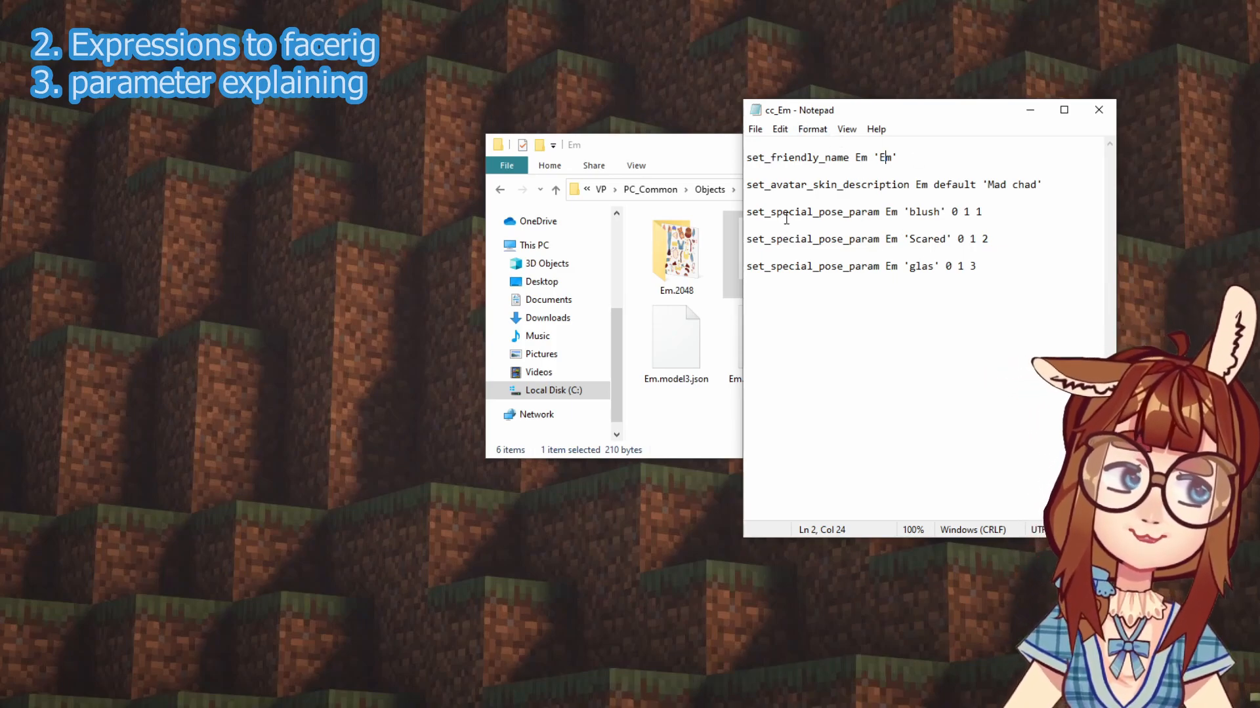
Examine the set_avatar_skin_description line's model name and description, and highlight the set_special_pose_param command of the blush line
click(757, 211)
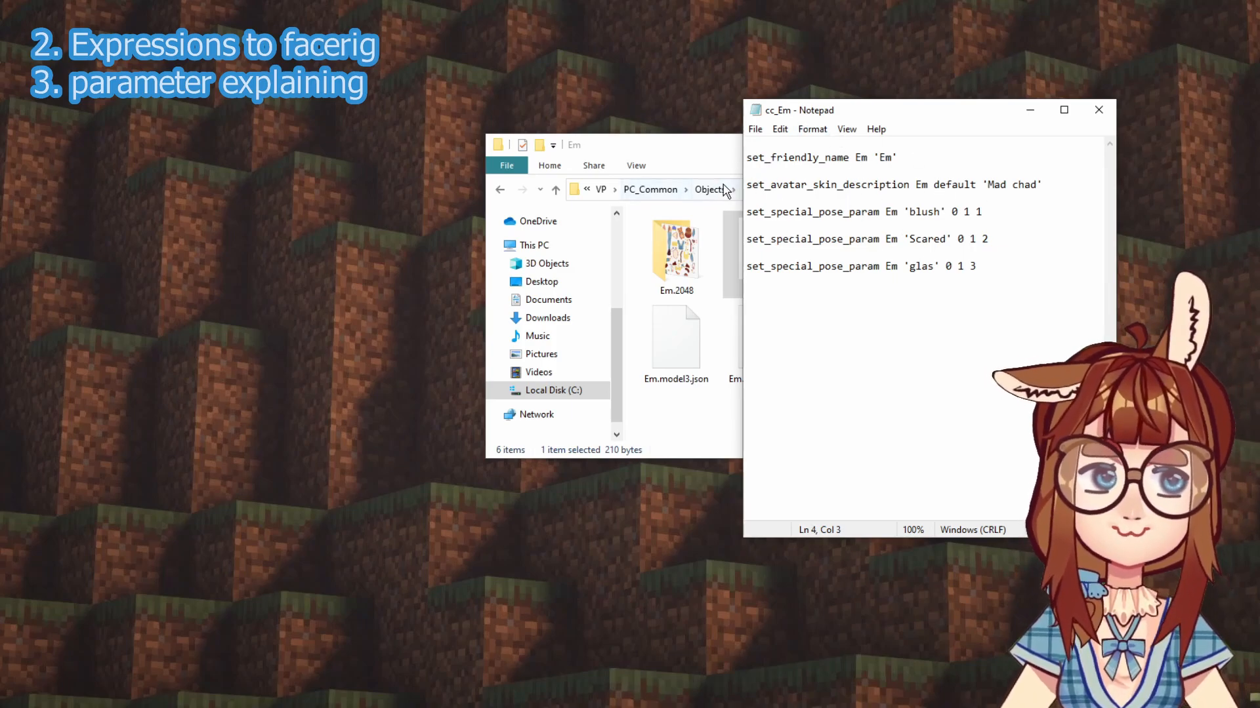
double_click(923, 185)
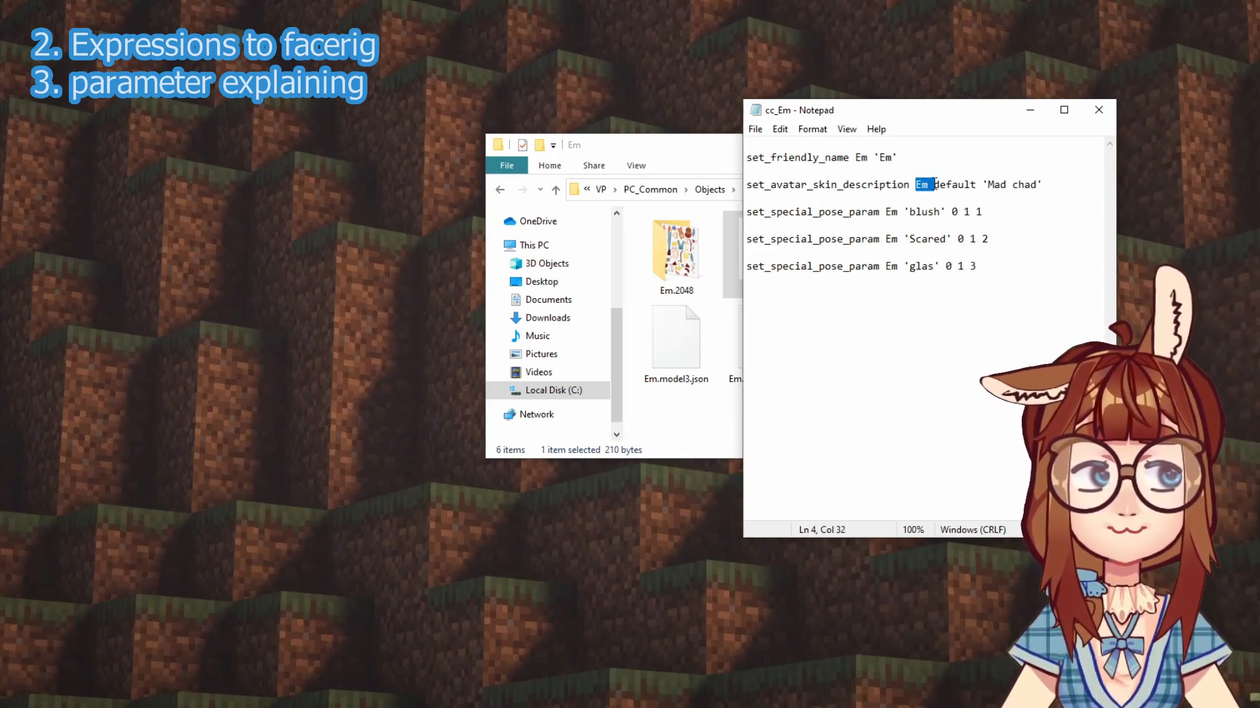
click(1036, 186)
mouse_move(1021, 185)
mouse_down()
mouse_move(1014, 197)
mouse_move(1031, 184)
mouse_up()
click(996, 198)
drag(1025, 184, 970, 175)
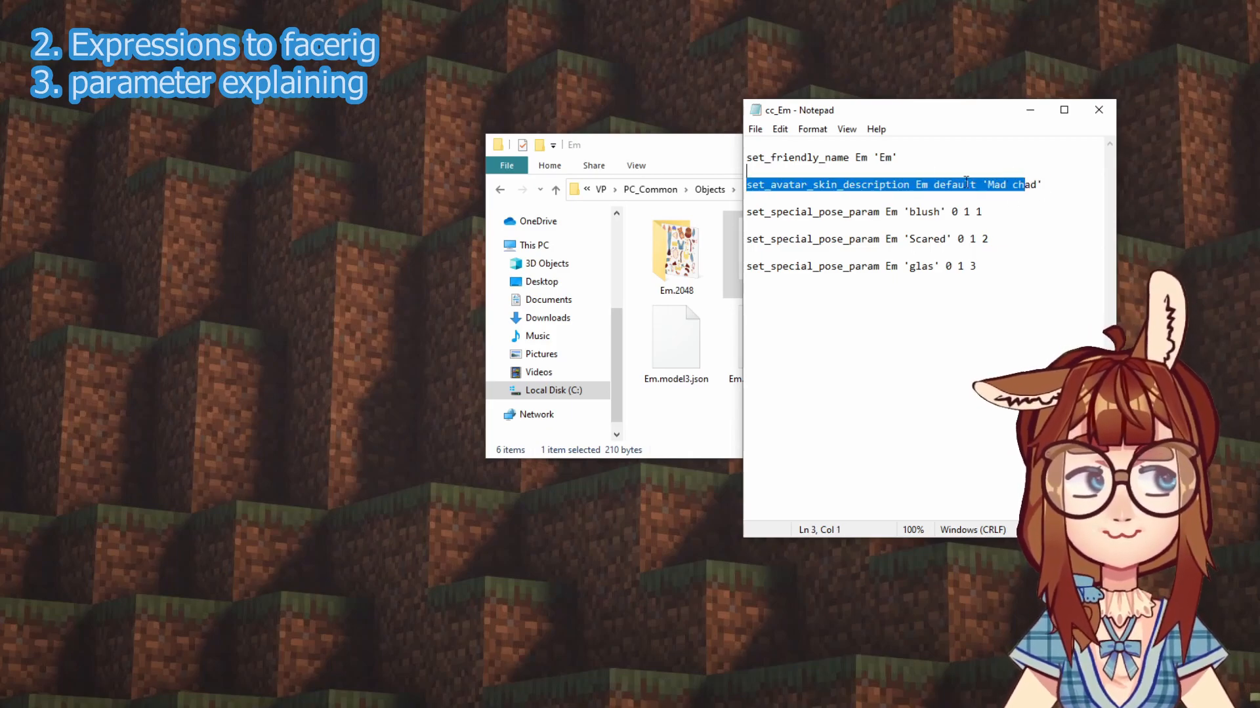
click(965, 184)
drag(747, 212, 896, 220)
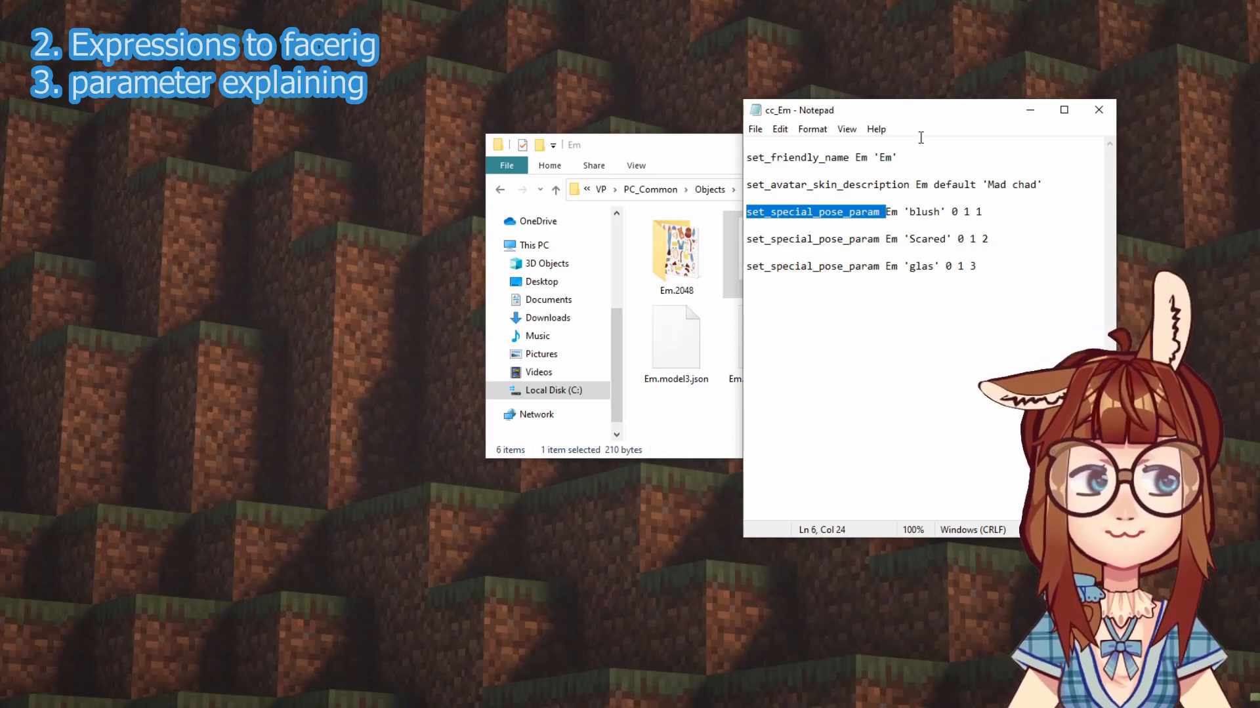
click(876, 129)
click(892, 163)
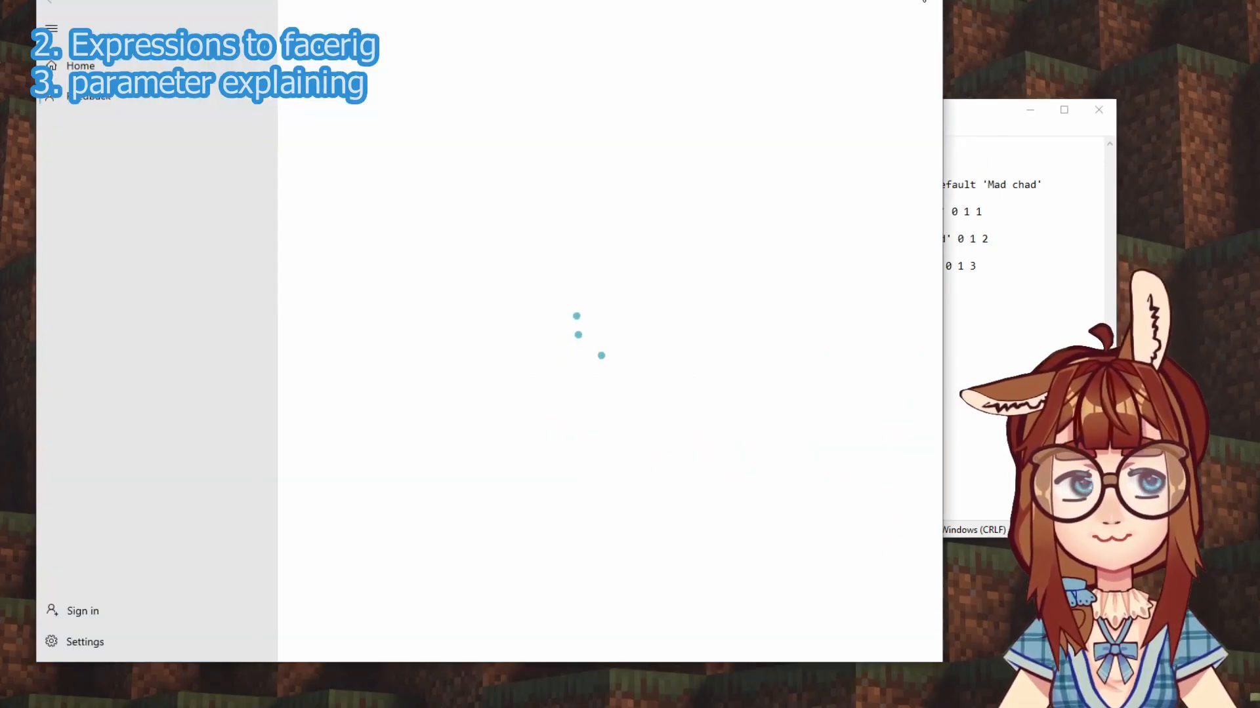
click(924, 2)
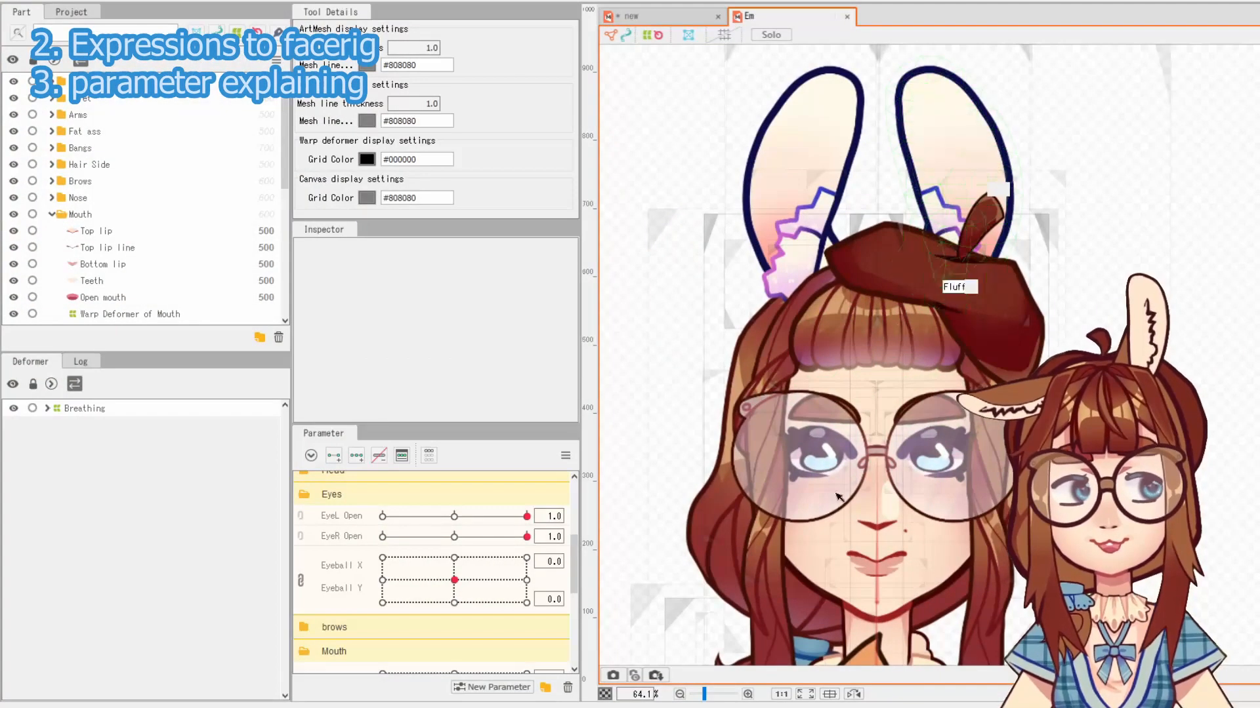
Set the Blush expression parameter to 1.0 in Live2D Cubism, then bring cc_Em back and move it clear of the model's face
scroll(444, 625, up, 3)
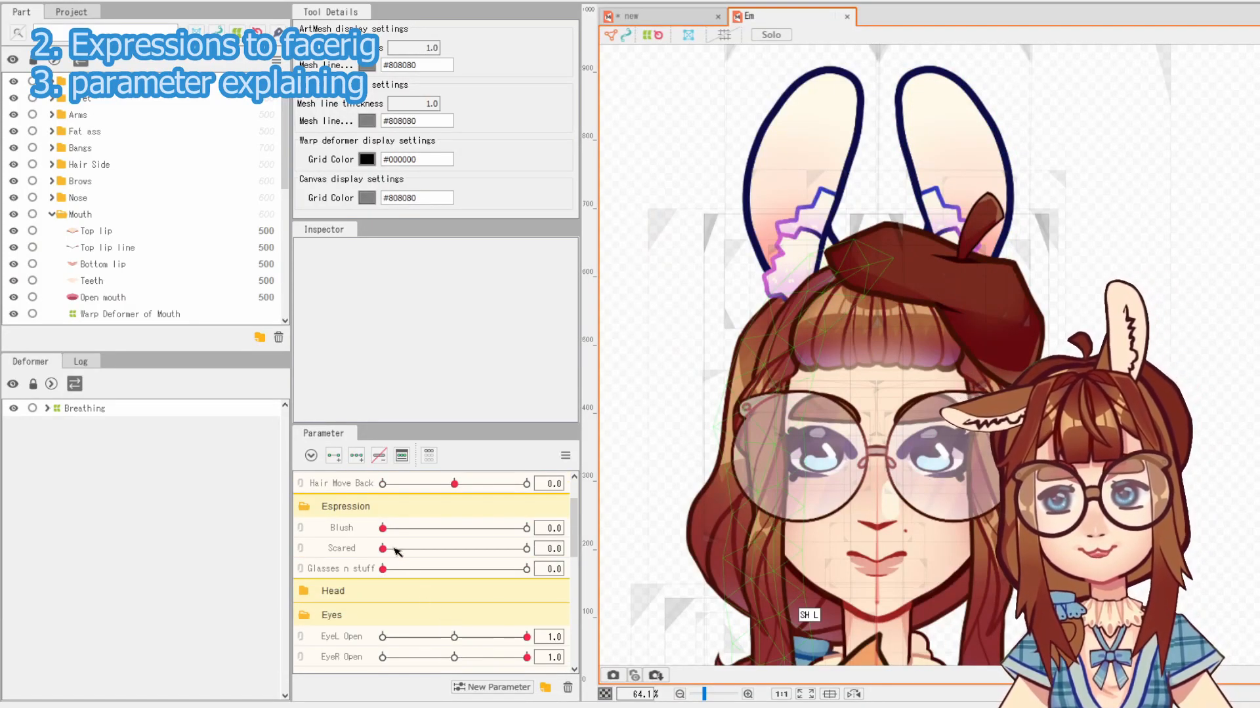
drag(397, 529, 527, 528)
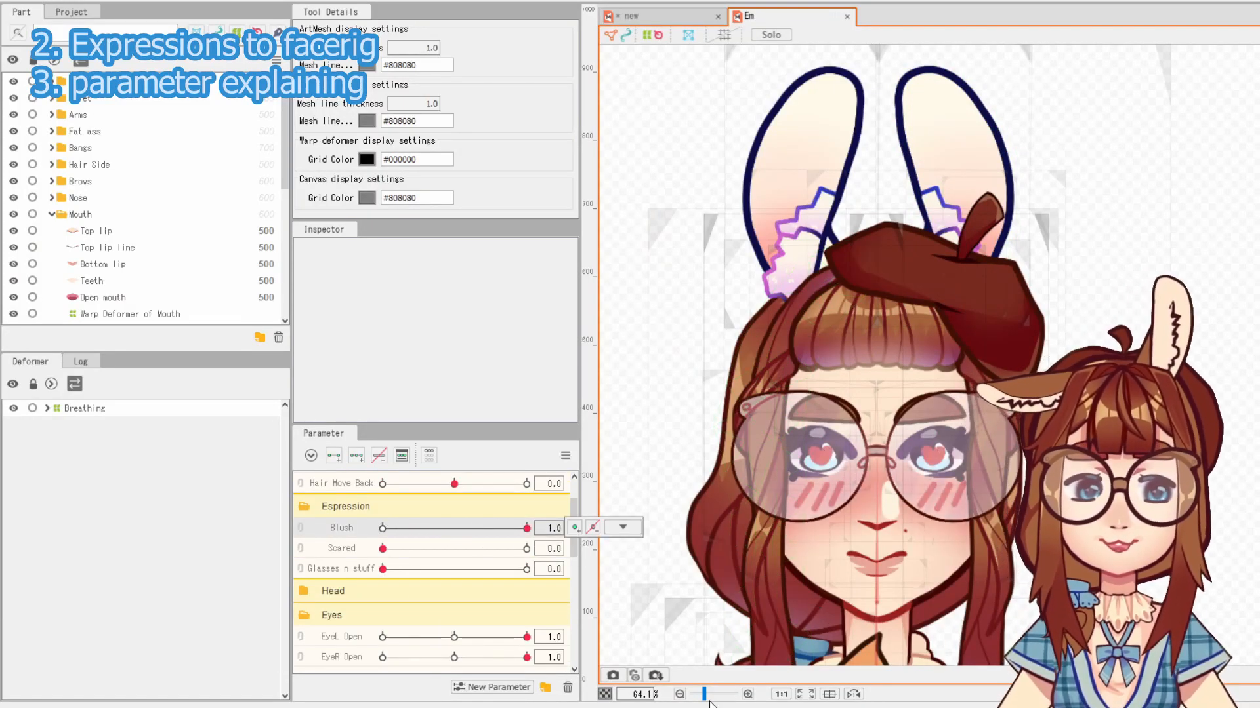
click(802, 682)
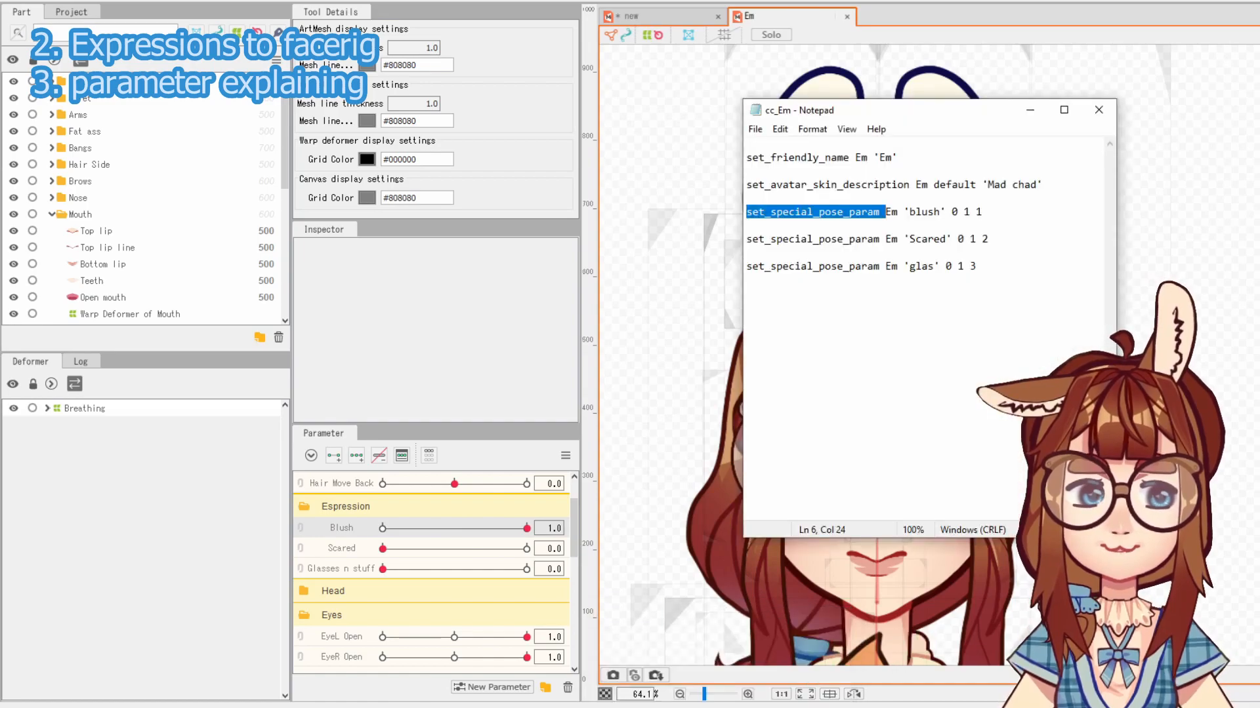
click(956, 226)
drag(854, 116, 1122, 88)
Examine the blush line in cc_Em, highlighting its set_special_pose_param command and the 'blush' entry
click(1081, 185)
drag(1014, 187, 1148, 189)
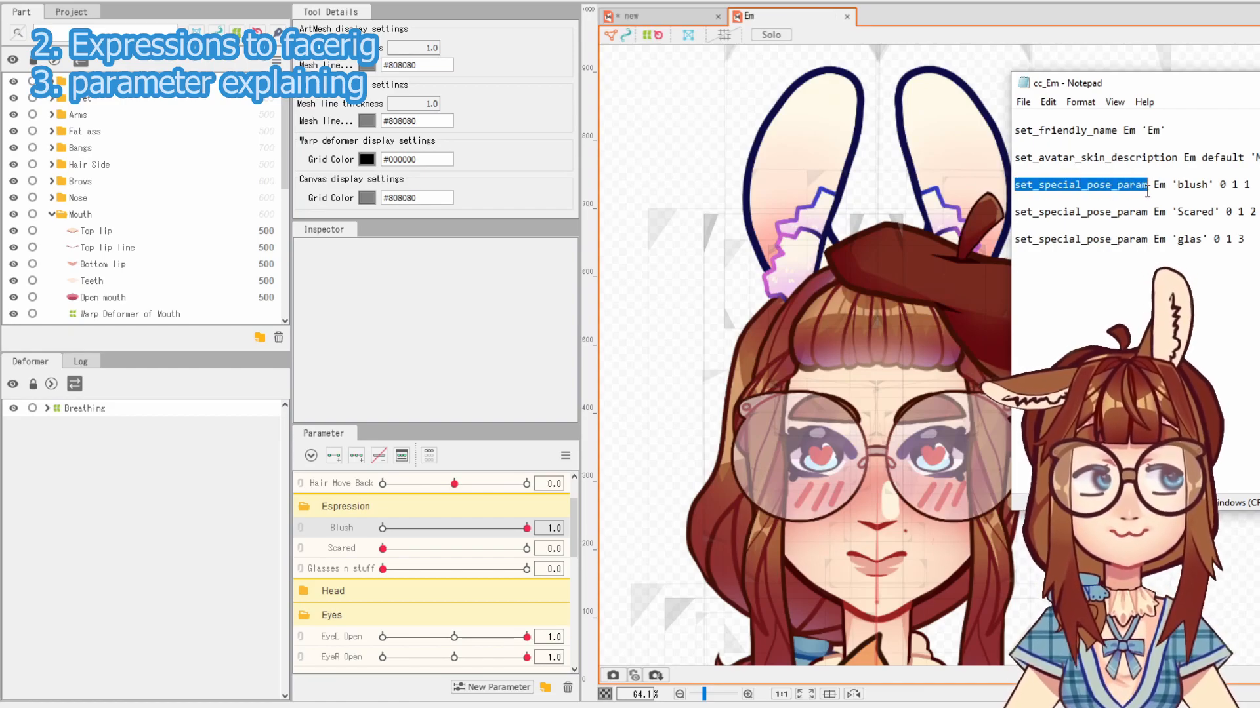
double_click(1162, 188)
click(1163, 187)
double_click(1183, 186)
Check the Blush parameter's ID in its settings, cancel without changes, and compare it with the blush line in cc_Em
right_click(366, 529)
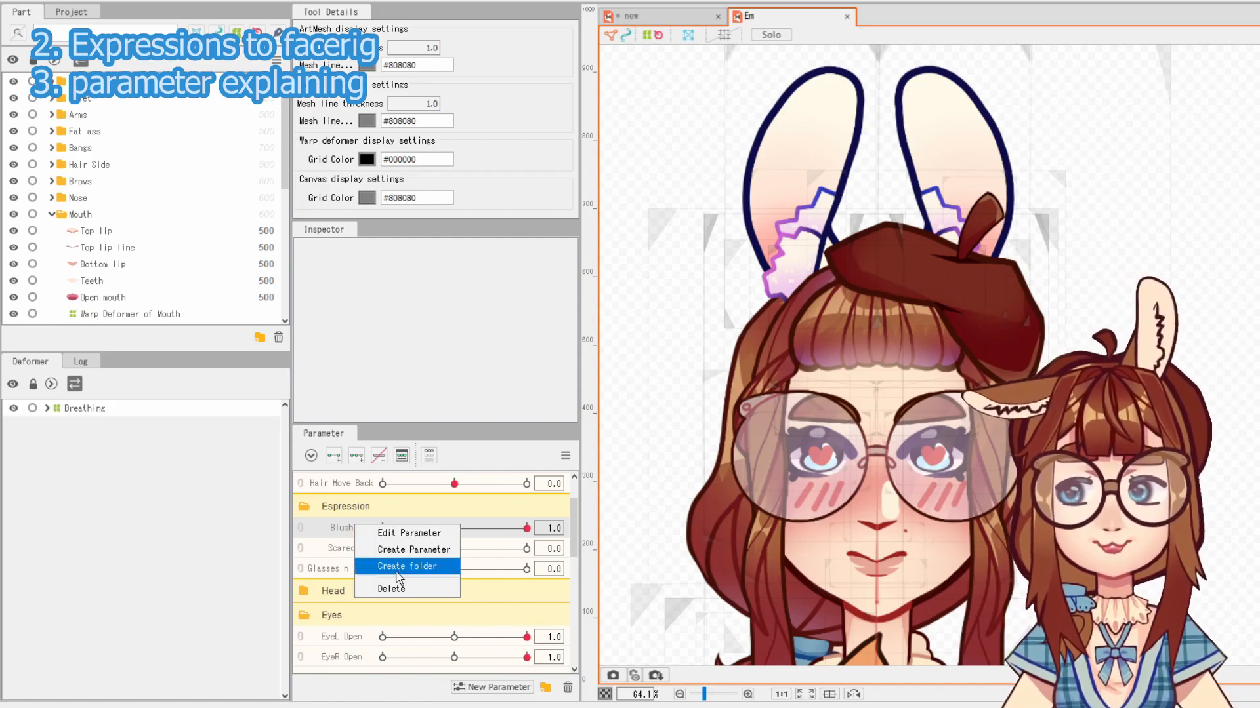
click(393, 531)
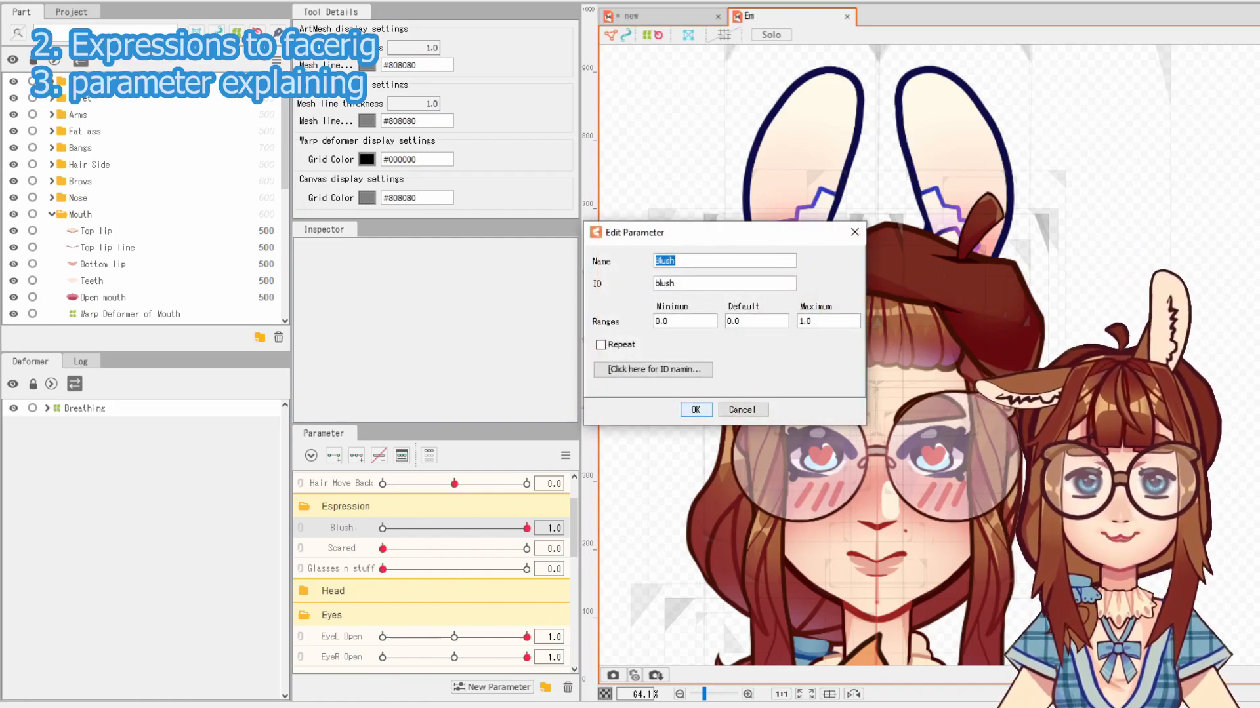
click(742, 407)
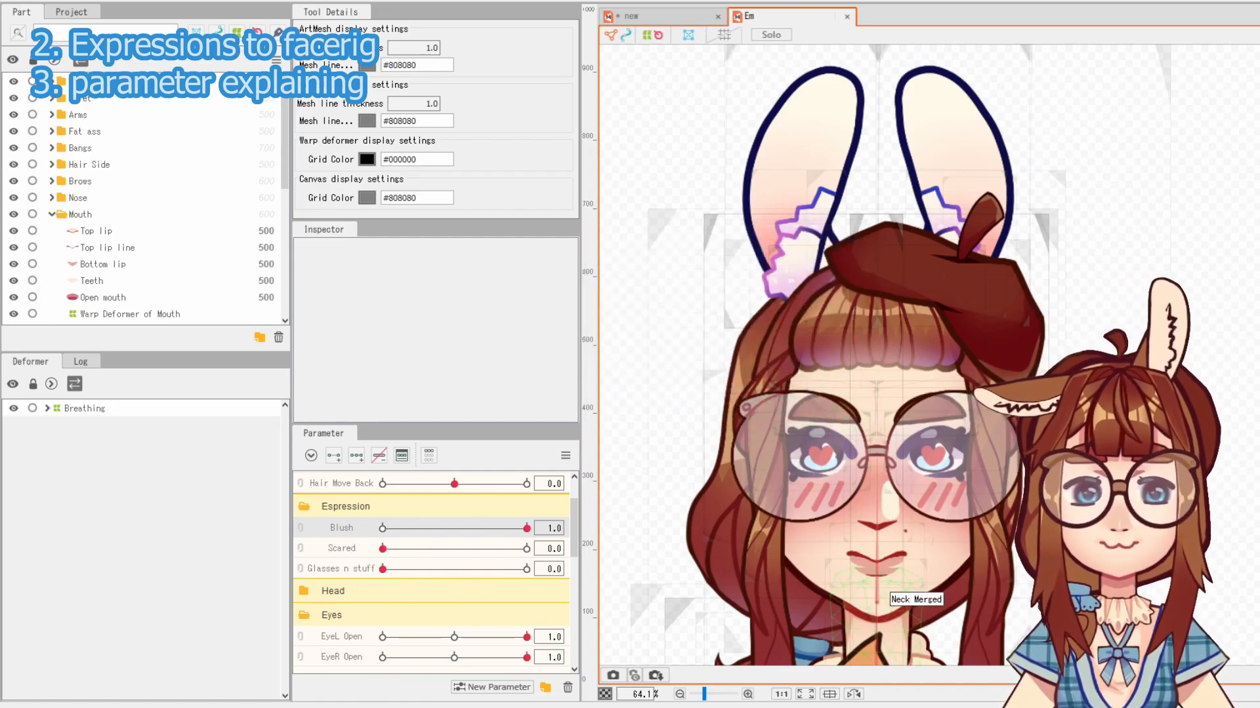
click(806, 656)
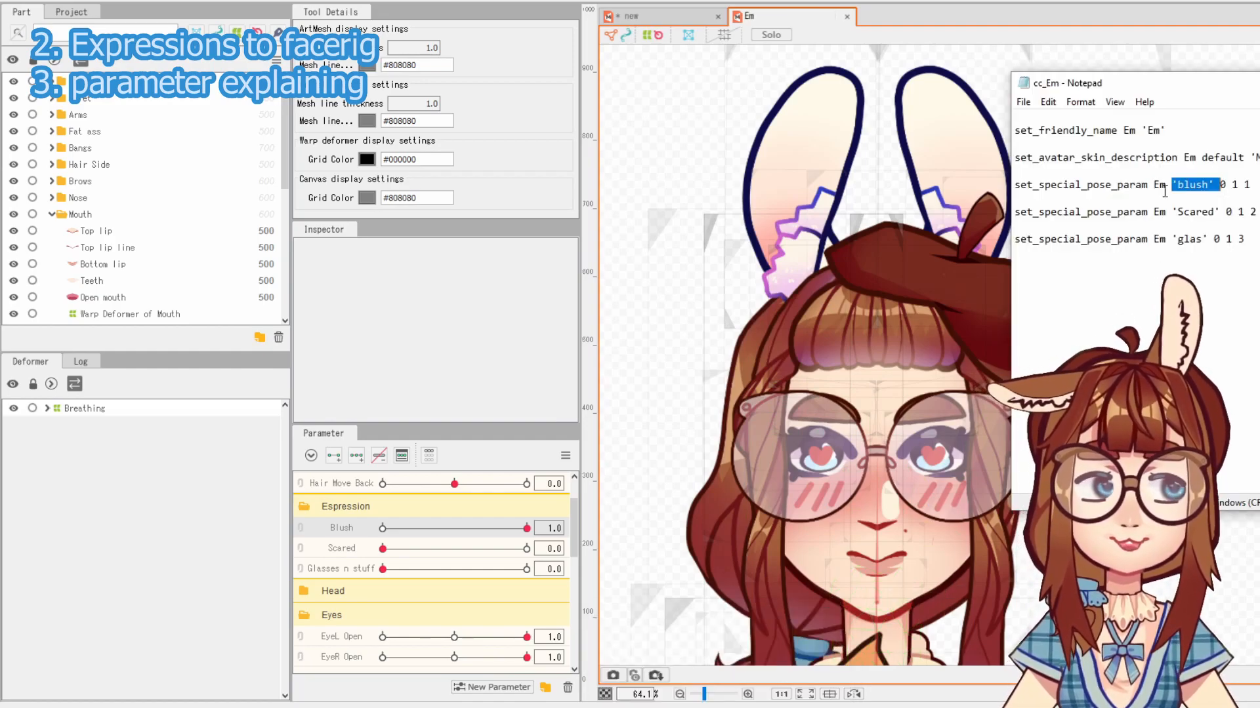
click(1222, 186)
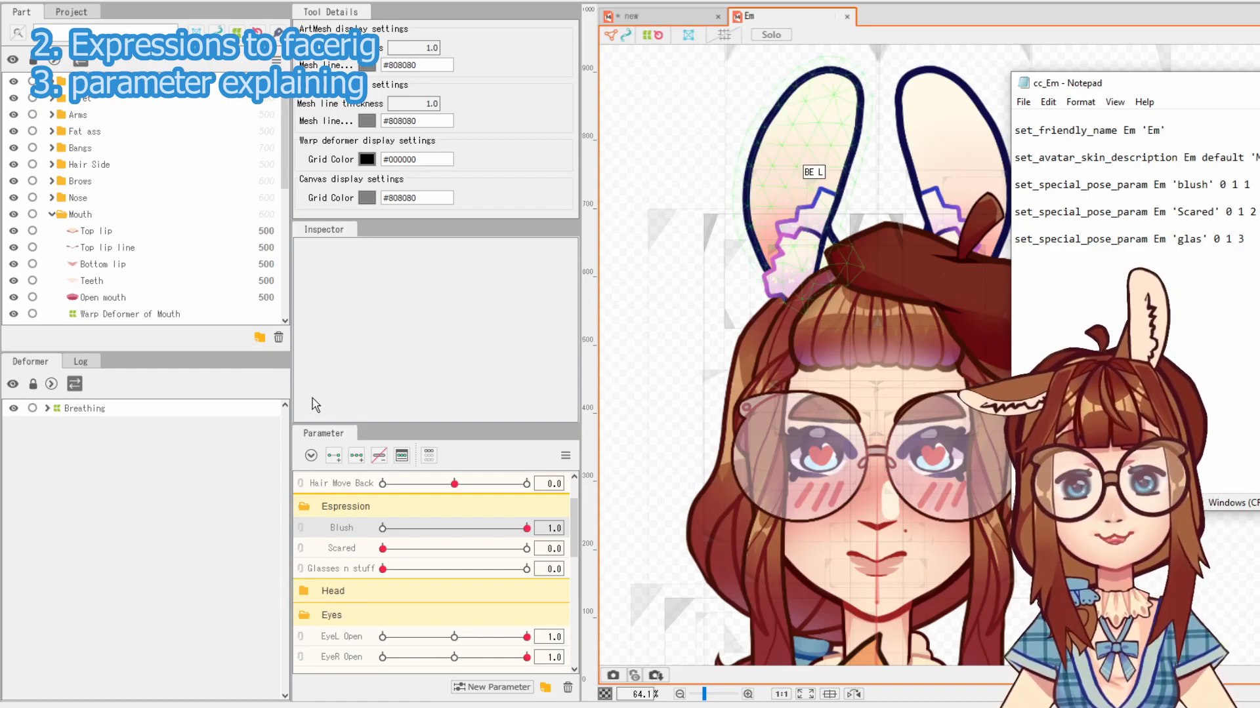
Check the Blush parameter's minimum, default and maximum range in its settings and close them without changes
right_click(337, 526)
click(390, 533)
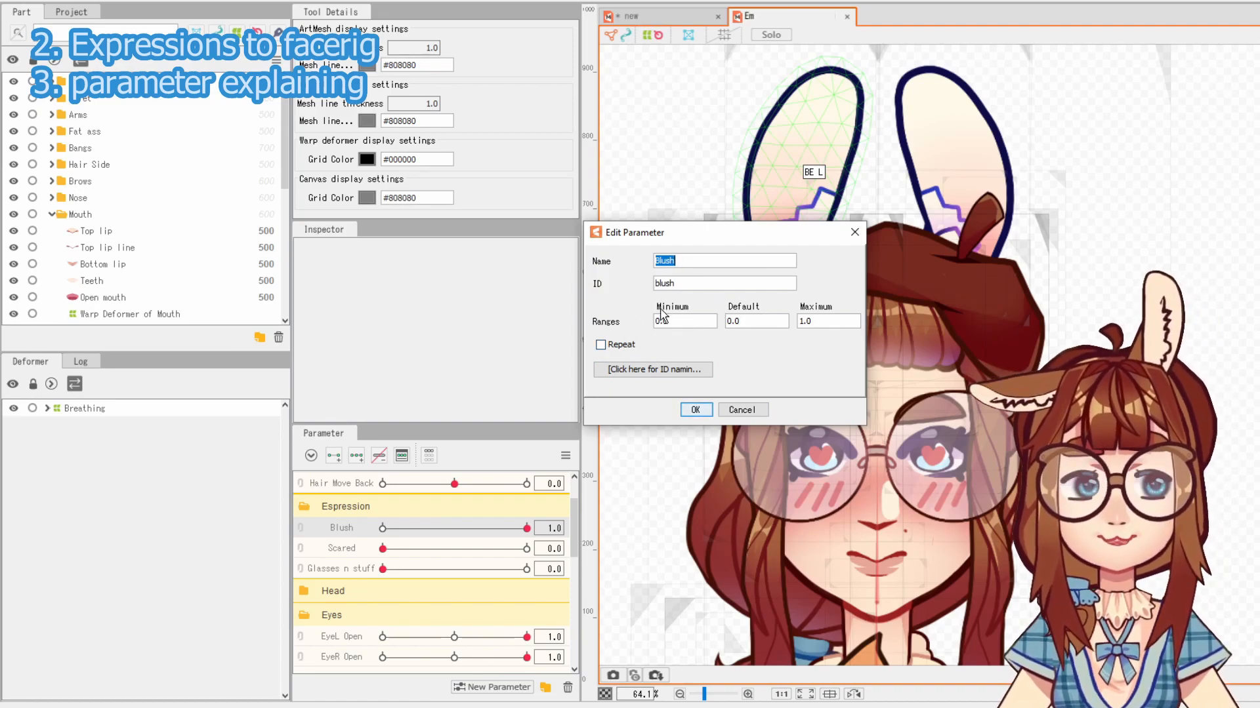
click(814, 322)
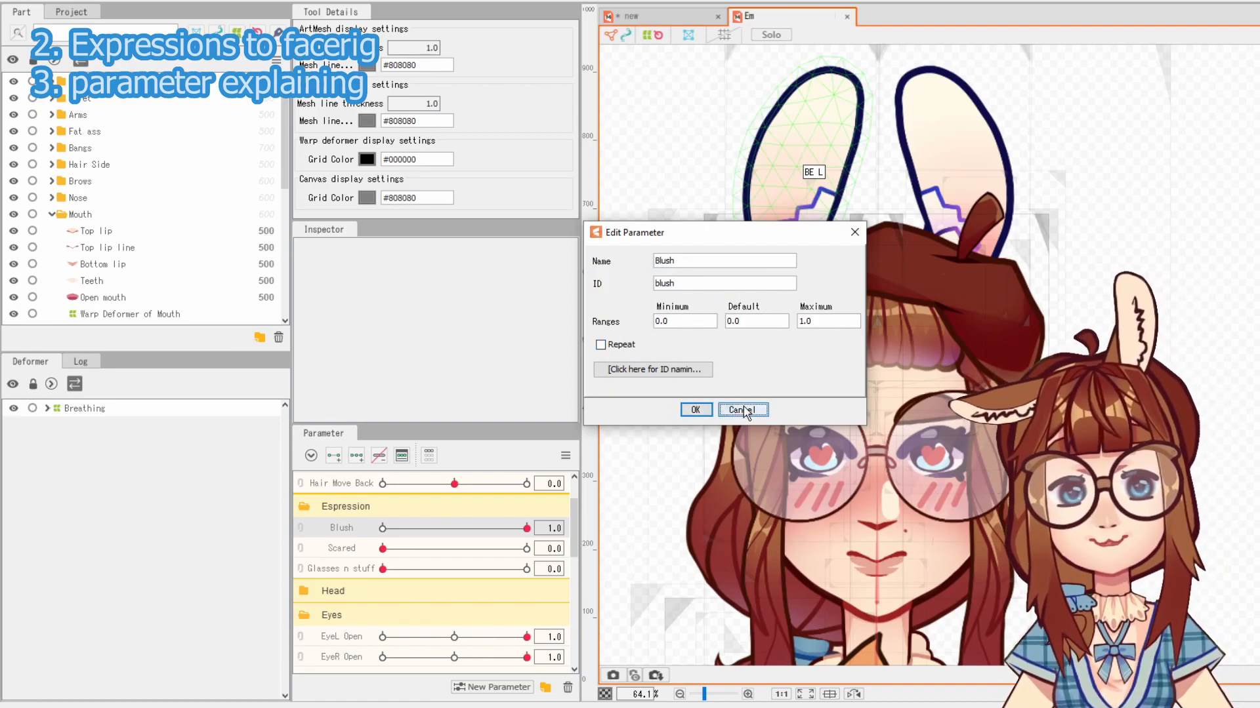
click(742, 410)
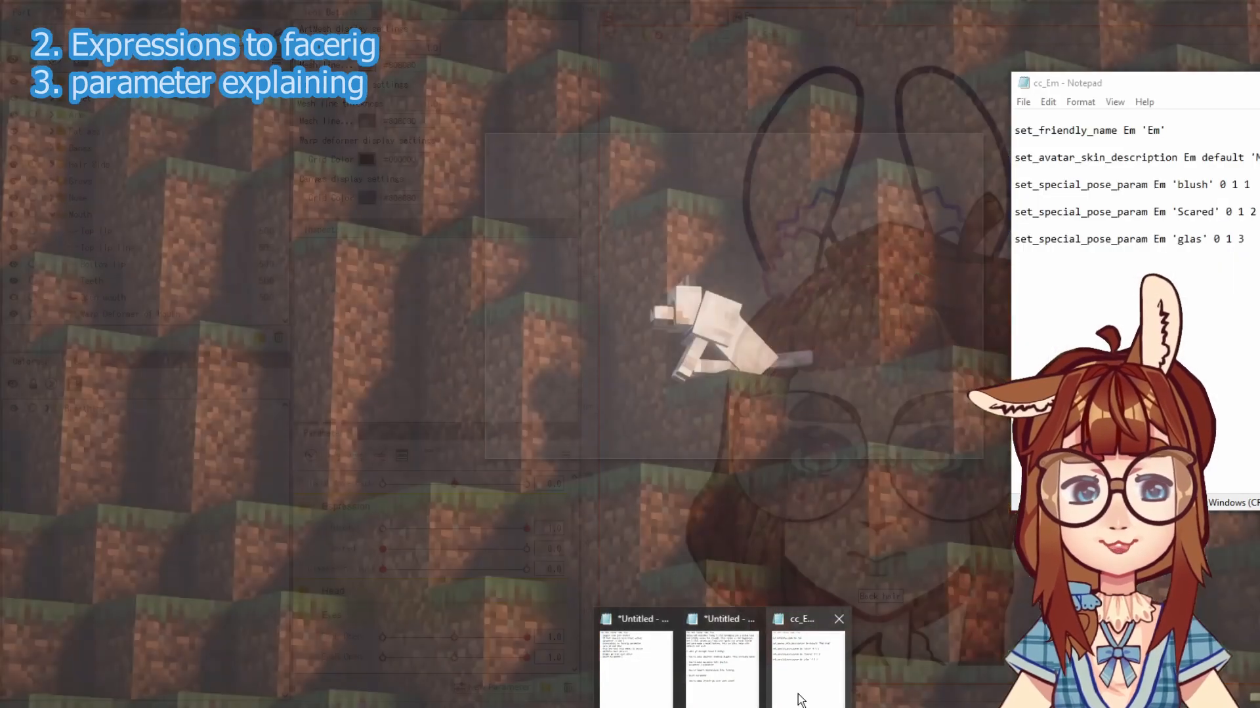
click(801, 699)
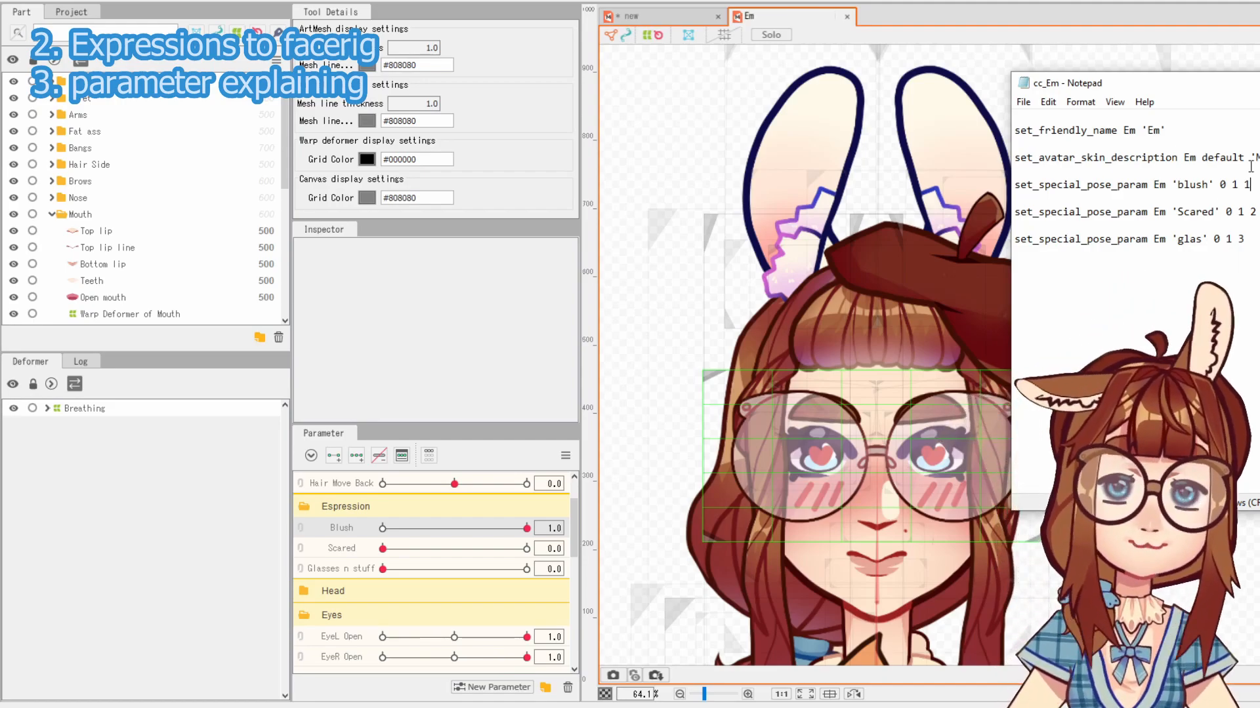
key(BackSpace)
text(z)
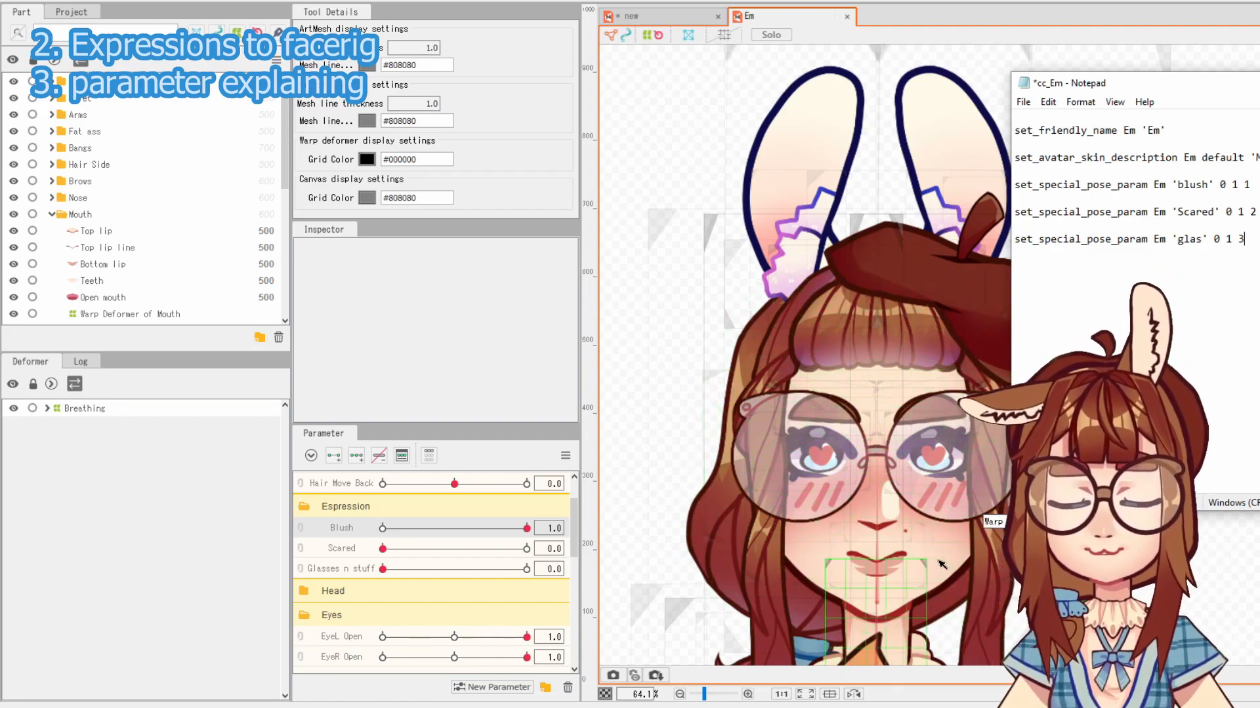
key(BackSpace)
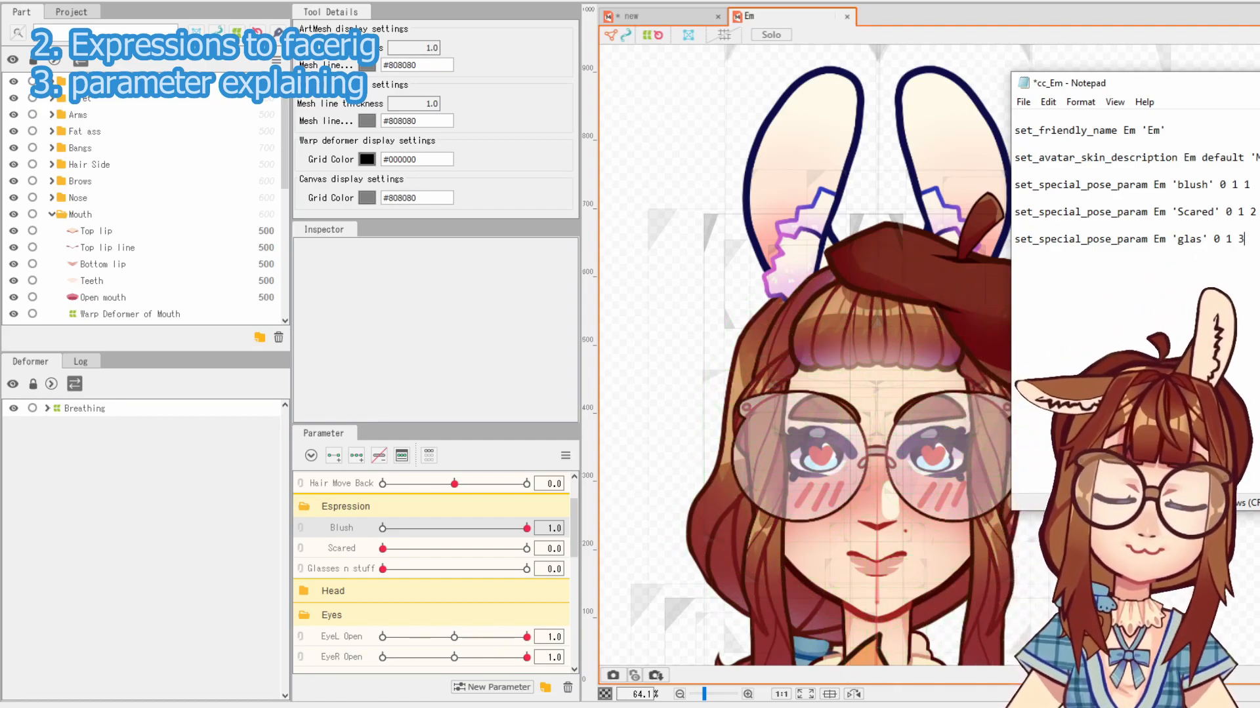
Switch to the Em folder, reopen cc_Em in Notepad and bring up its Save As dialog
key(alt+Tab)
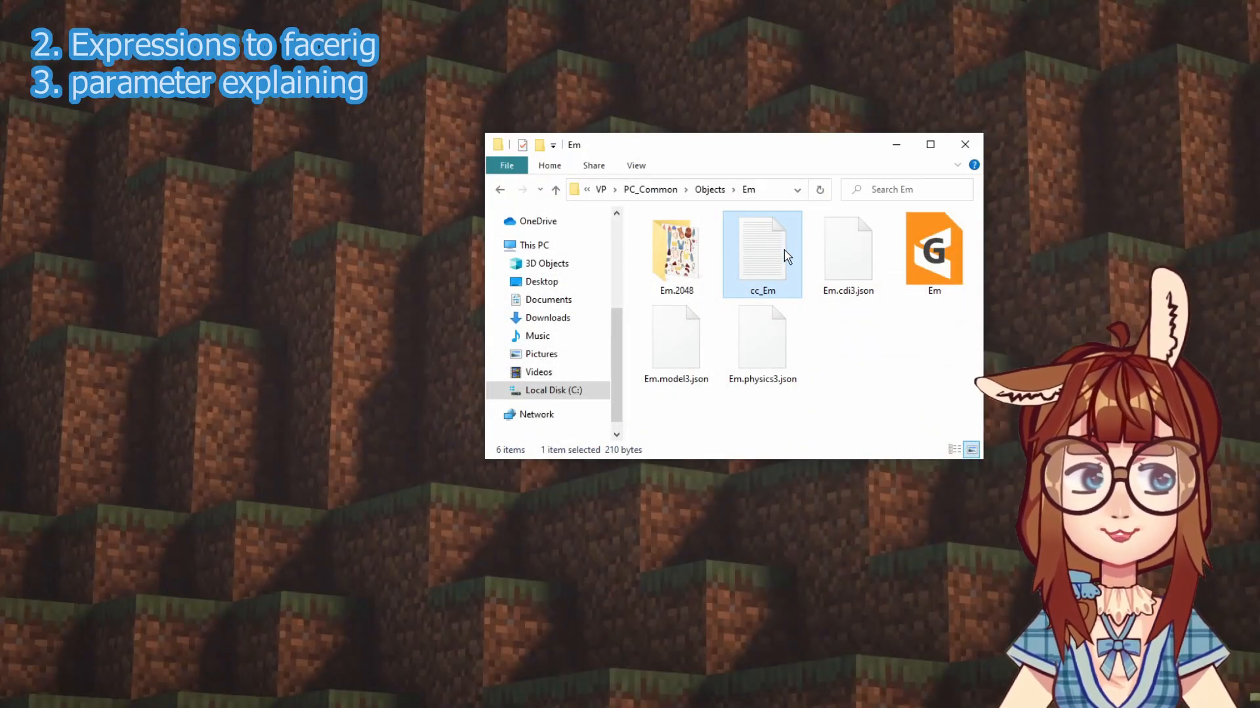
double_click(787, 256)
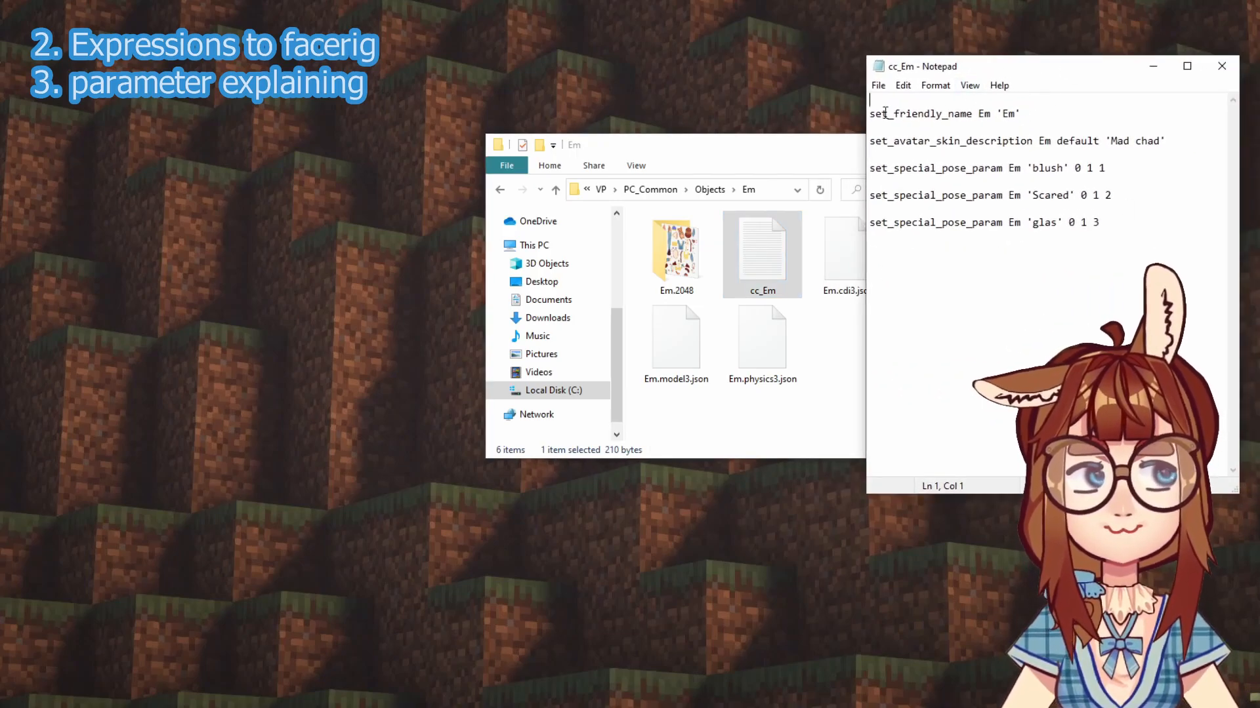
click(902, 85)
click(904, 86)
click(878, 86)
click(878, 85)
click(879, 86)
click(922, 169)
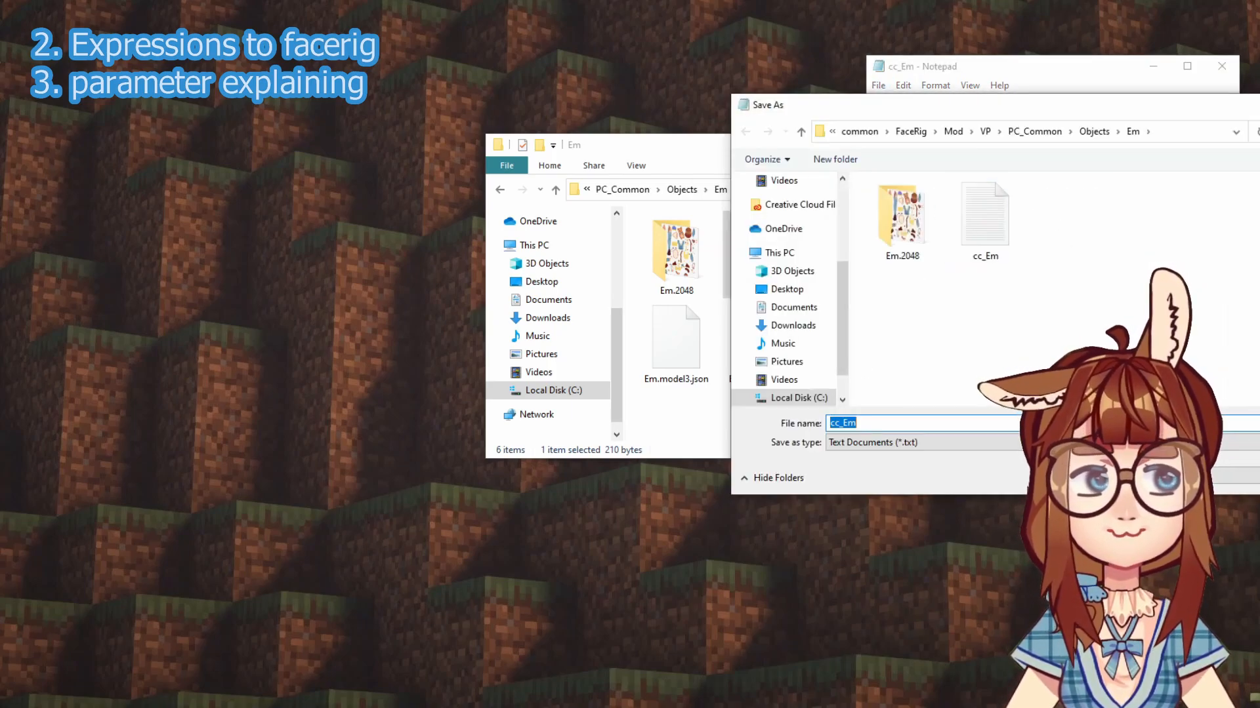
Delete the cc_Em text file from the folder and save the document there as cc_Em.cfg with the file type All Files
click(966, 231)
key(Delete)
click(872, 442)
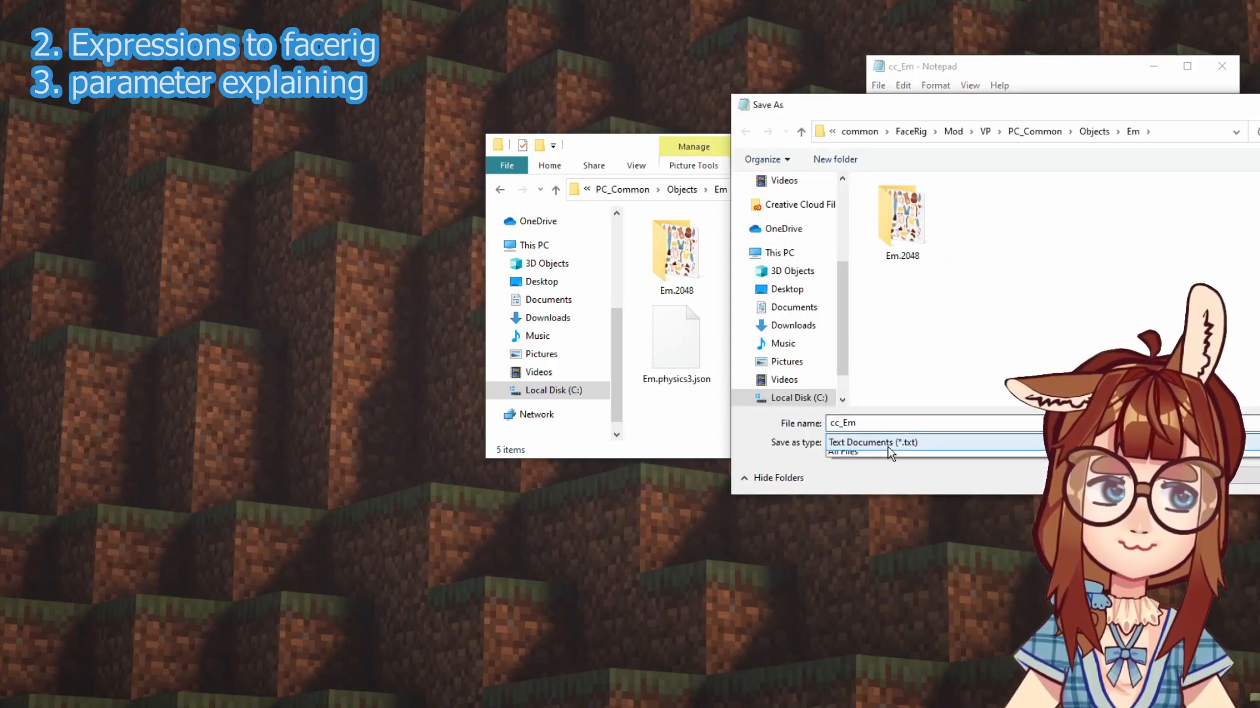
click(874, 469)
click(835, 425)
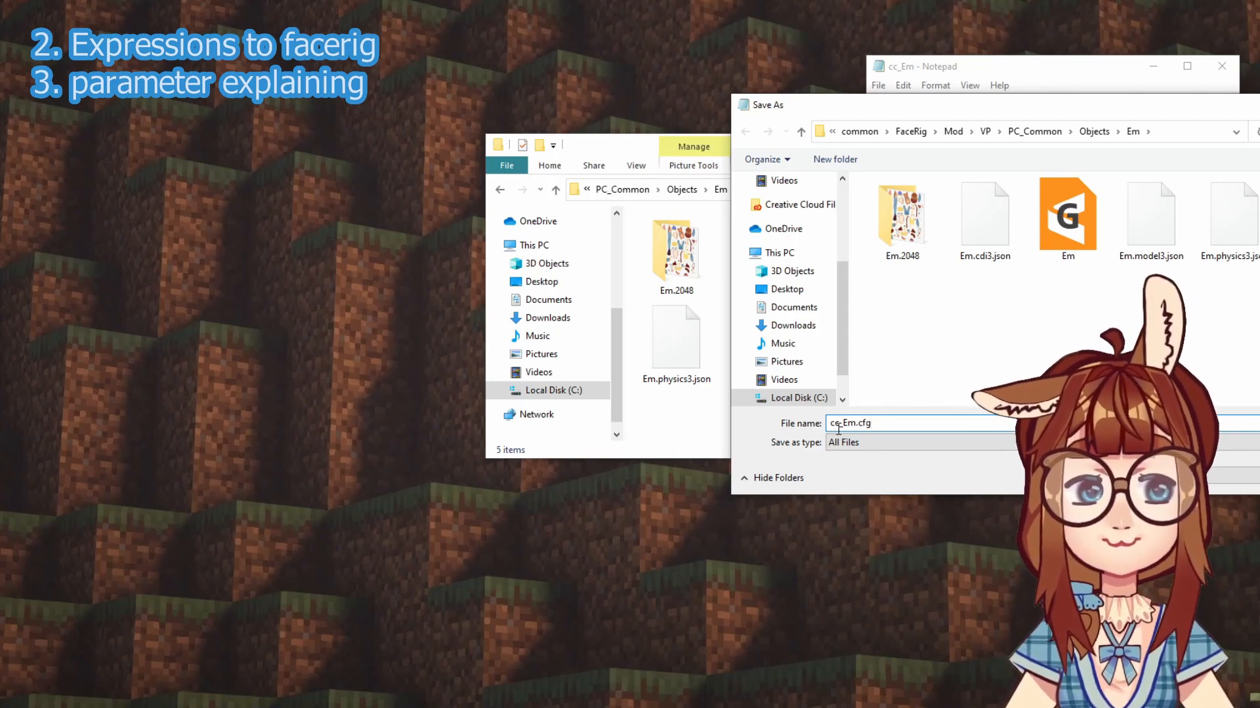
drag(843, 423, 838, 423)
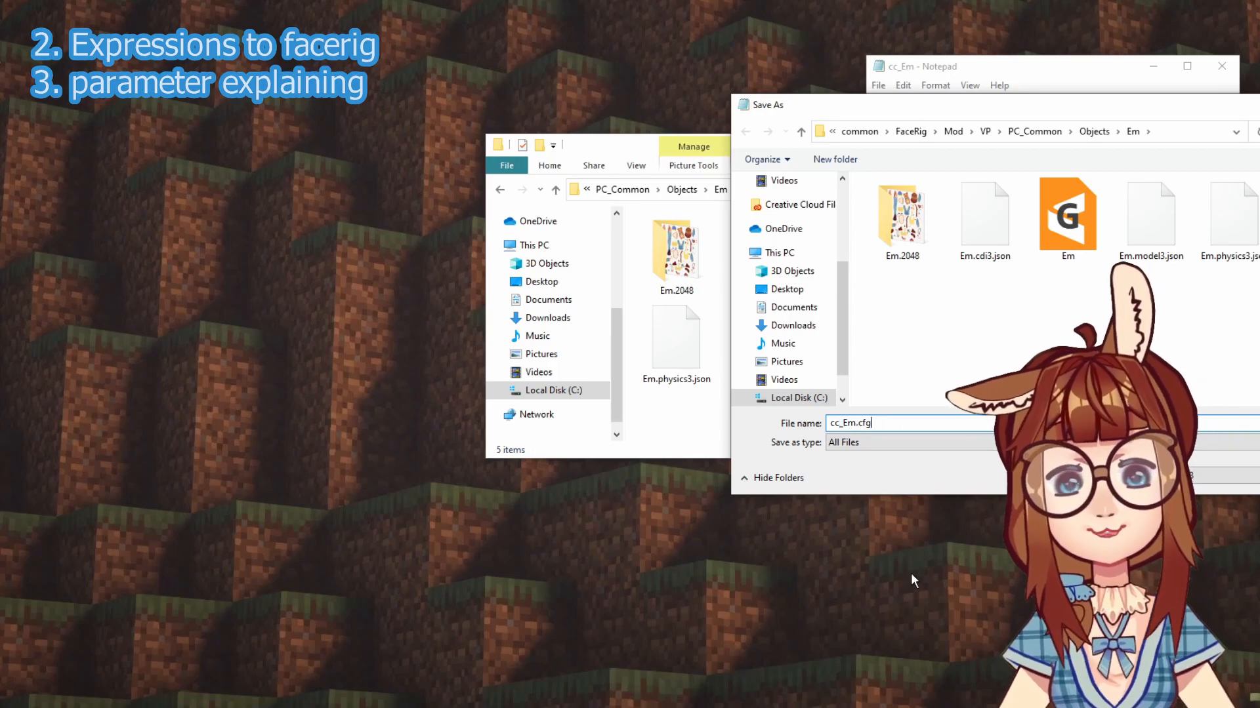
key(Return)
click(753, 308)
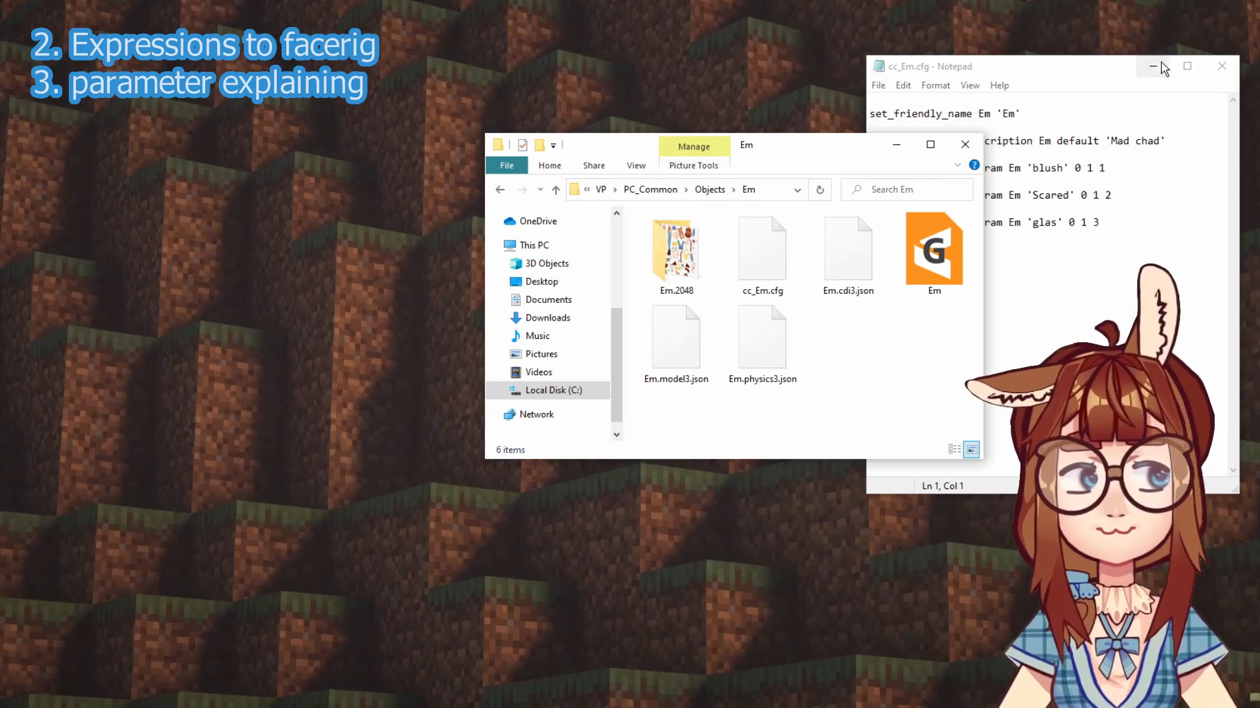
click(1123, 71)
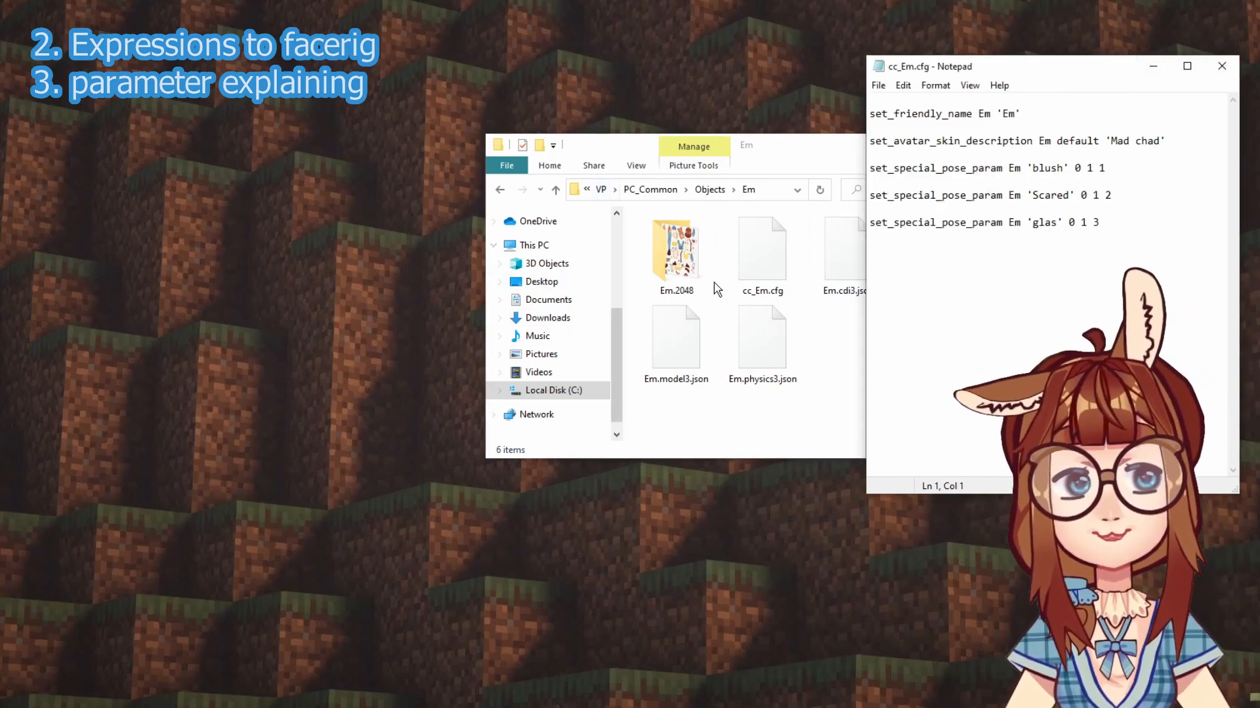
click(833, 381)
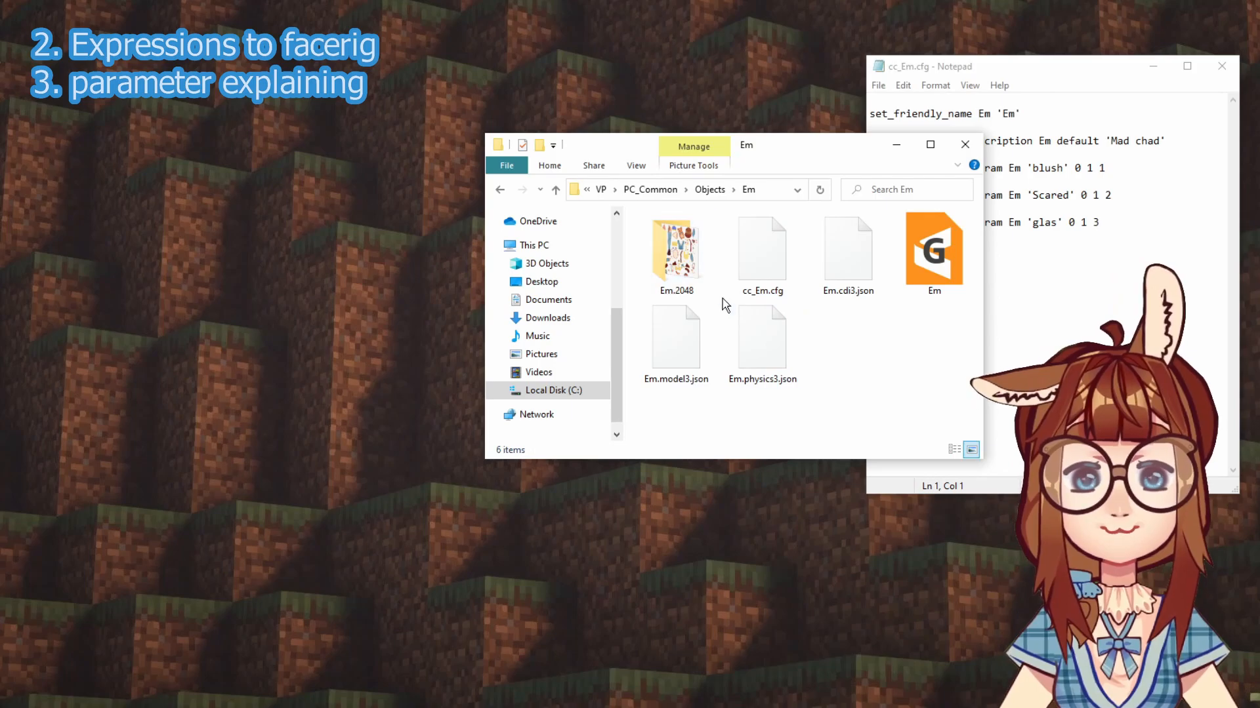
Return to the model canvas and select the side hair strand LH 2 to examine its mesh and deform path up close
click(1155, 94)
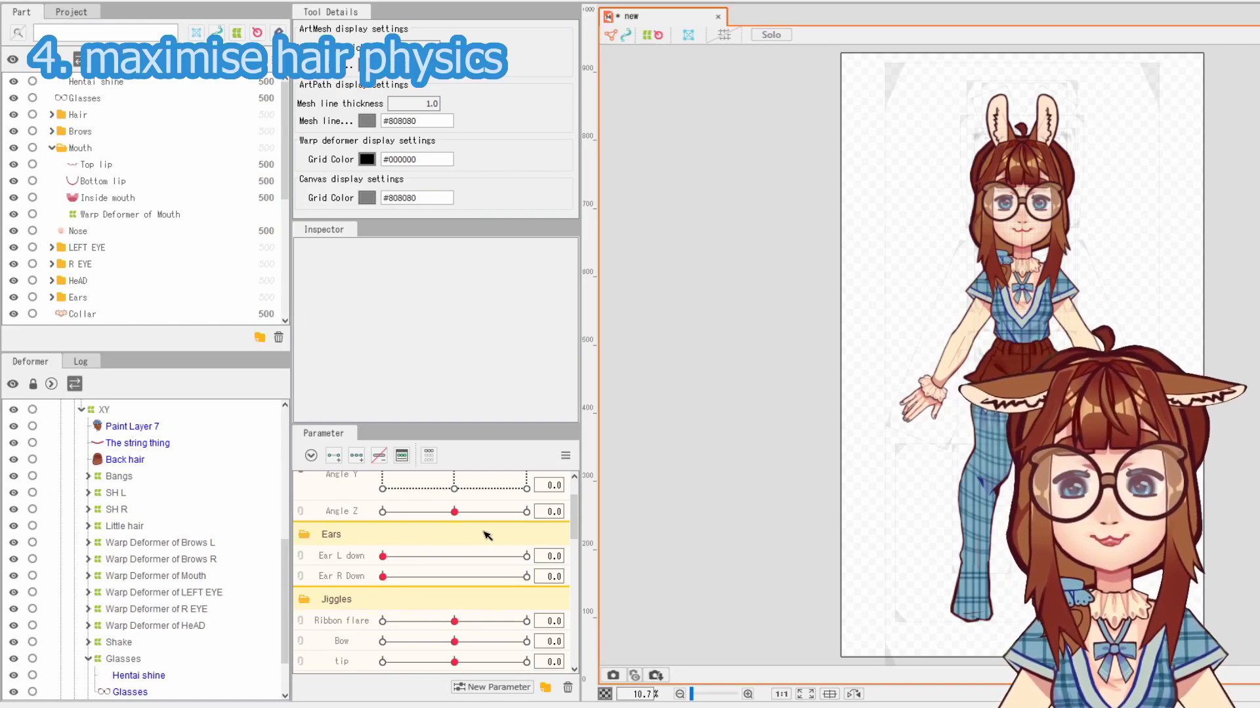
click(993, 262)
scroll(987, 272, up, 2)
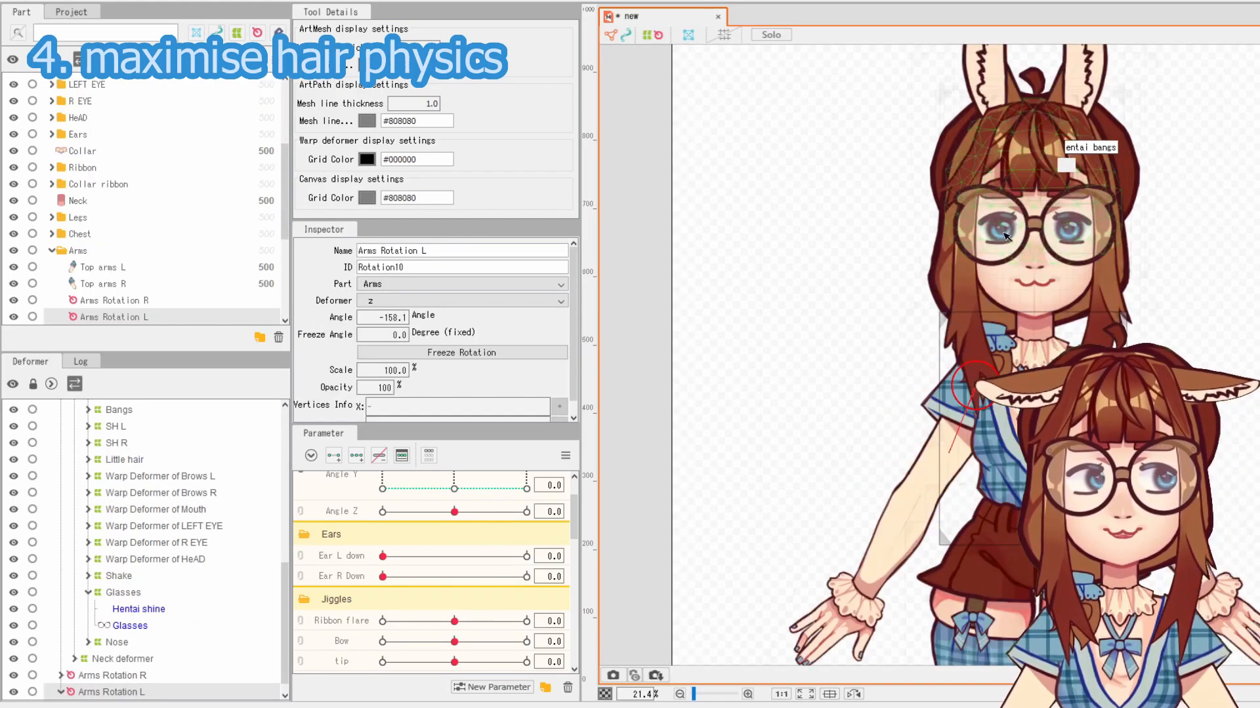
click(973, 287)
scroll(1022, 358, up, 4)
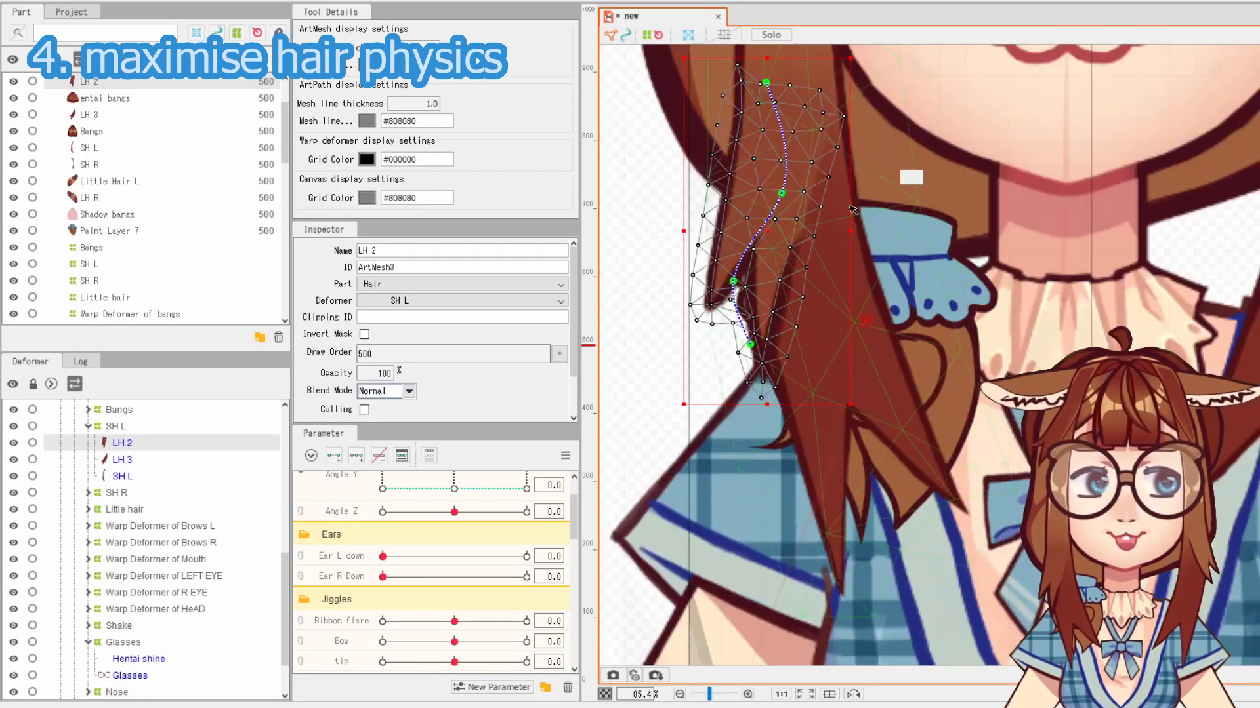
click(765, 82)
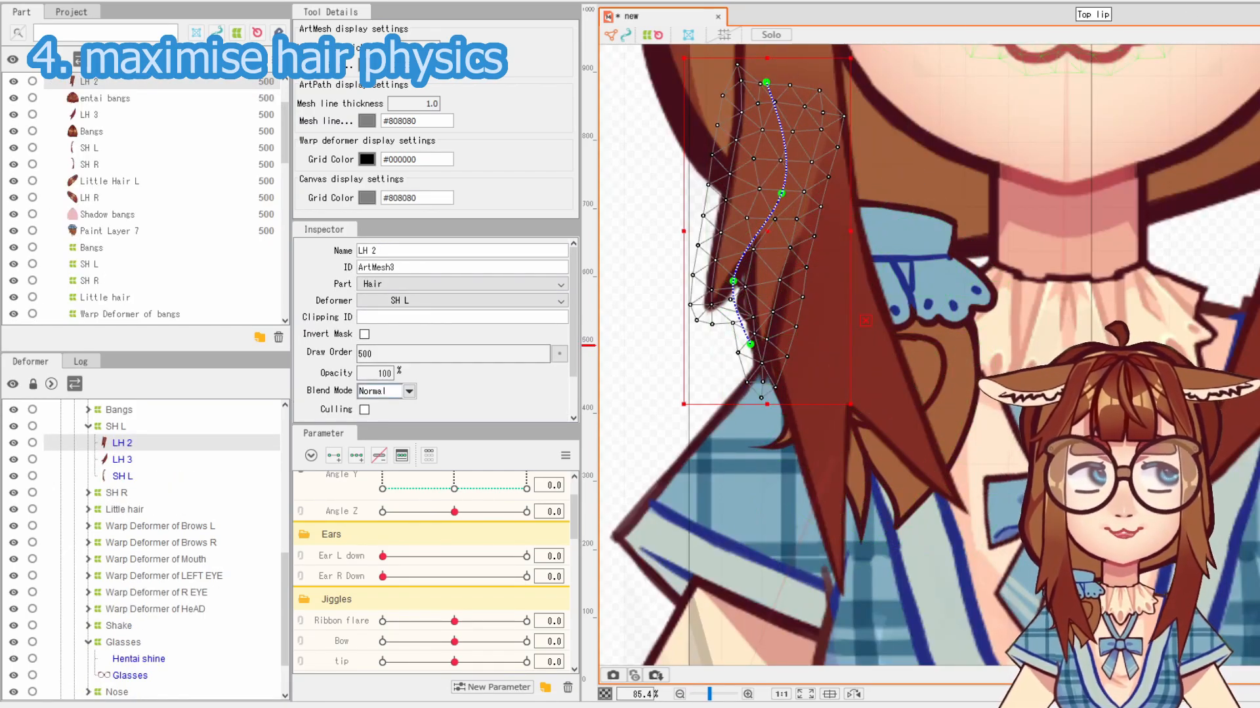
click(1108, 1)
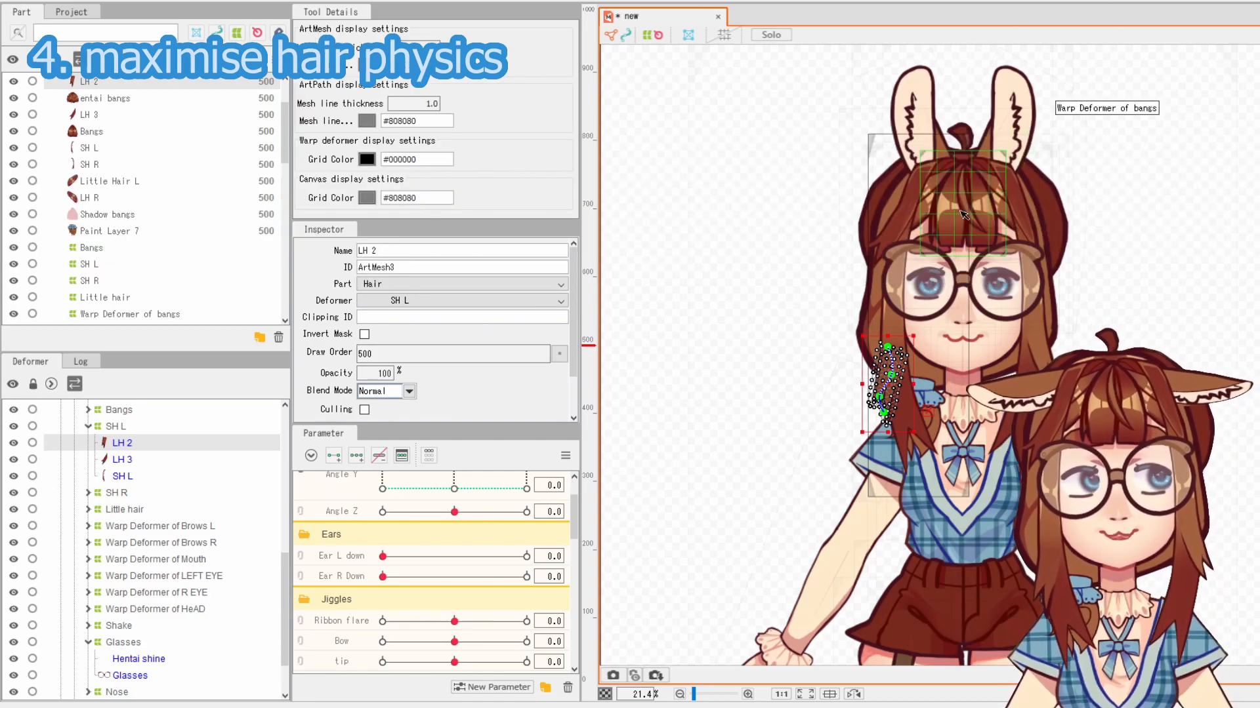
scroll(905, 431, up, 5)
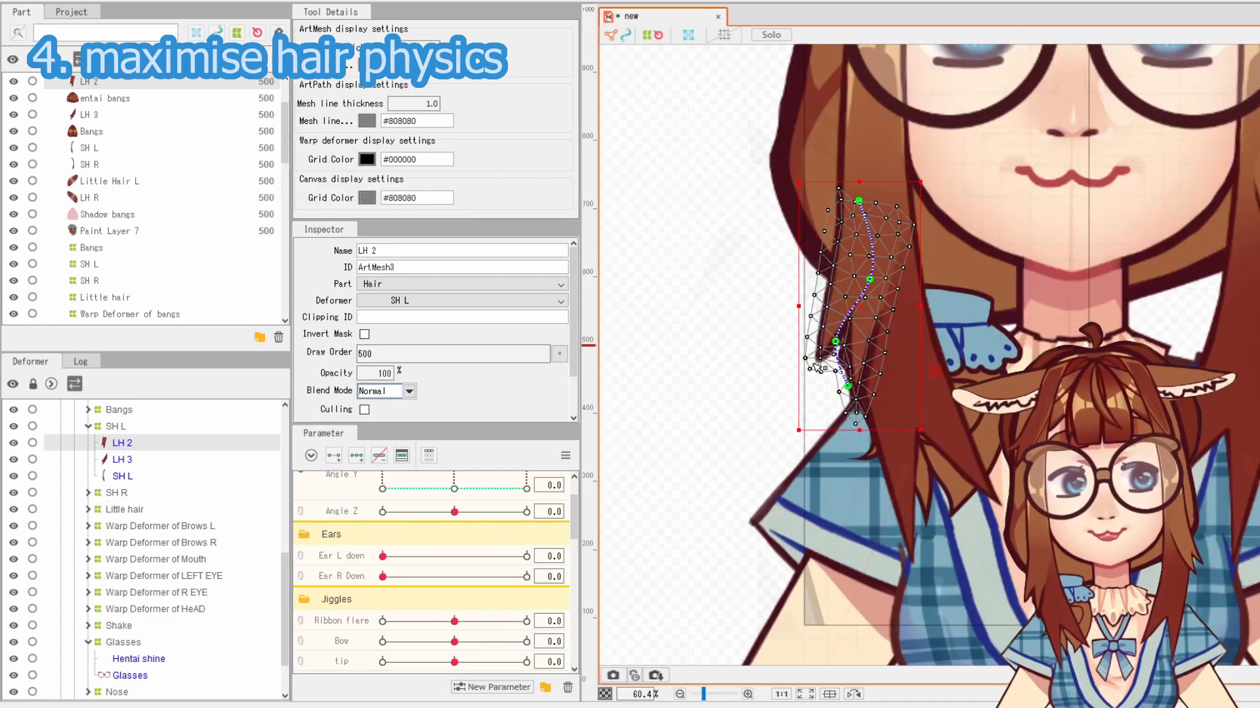
Select the SH L side strand, try bending its lower tip with the deform path points, and undo the change
click(906, 433)
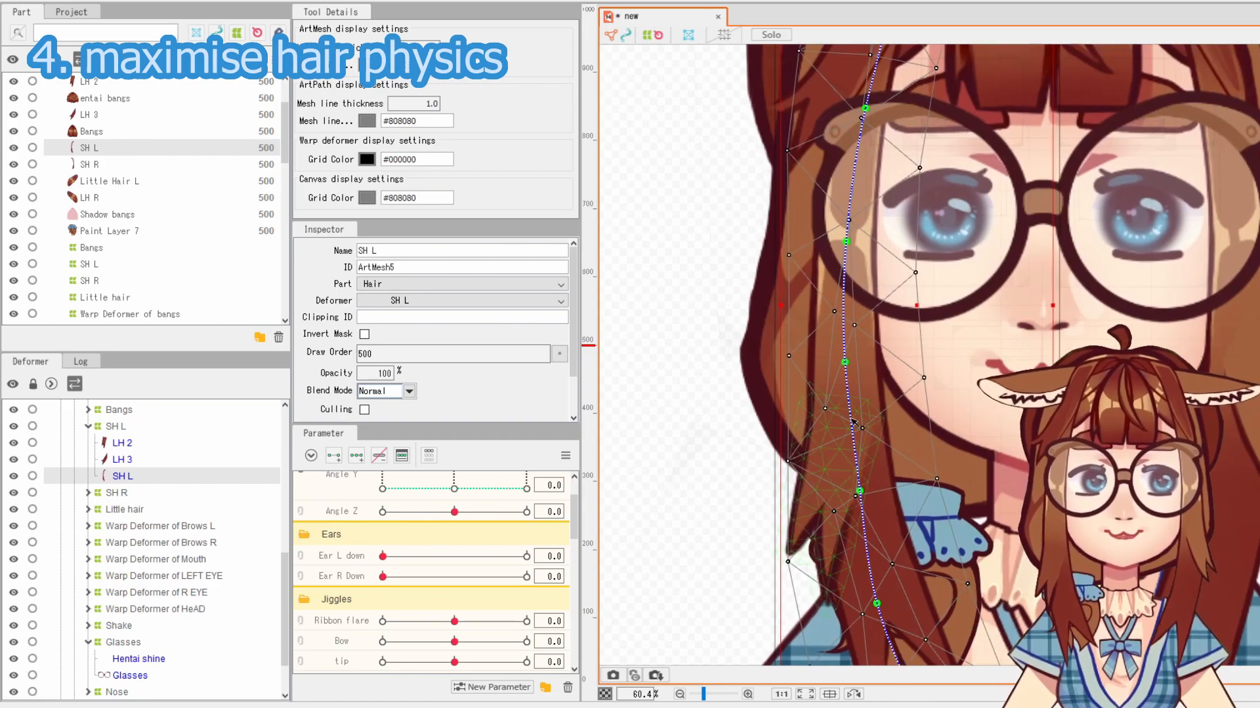
scroll(913, 372, down, 3)
drag(873, 489, 843, 384)
scroll(888, 433, up, 3)
drag(889, 439, 919, 414)
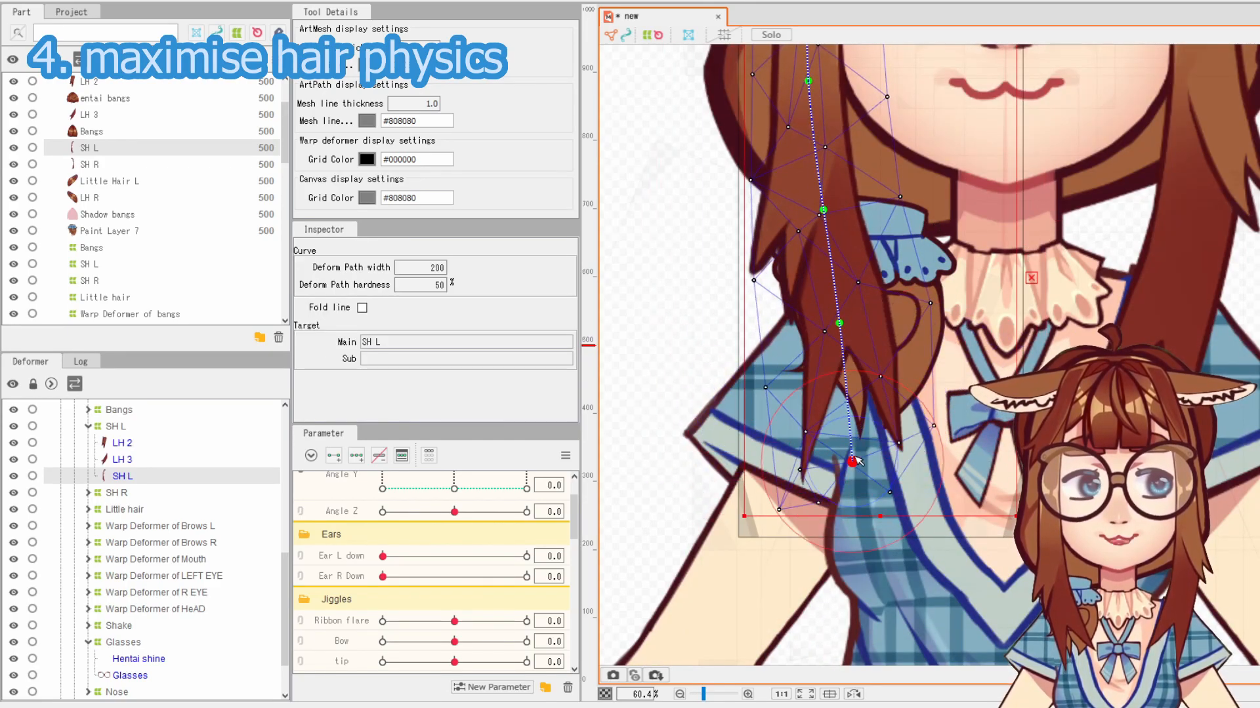
drag(935, 183, 906, 254)
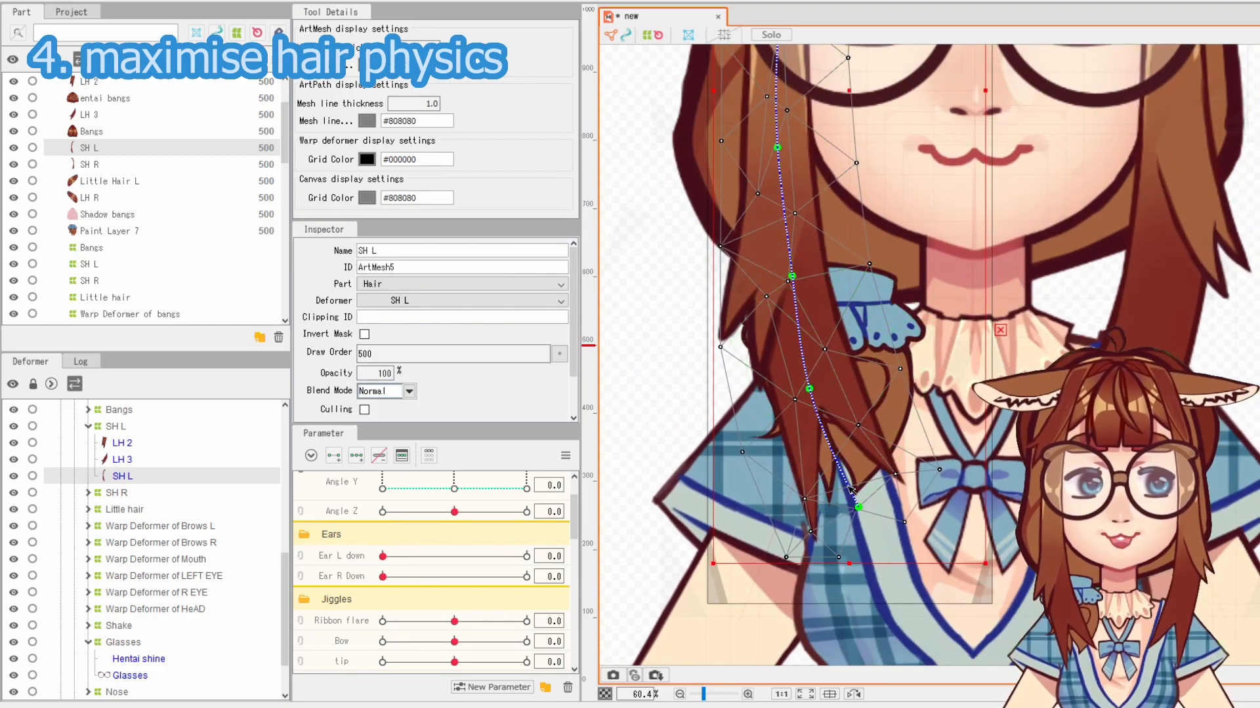
drag(791, 189, 869, 514)
drag(911, 165, 886, 458)
mouse_move(907, 303)
mouse_down()
mouse_move(839, 287)
mouse_move(903, 299)
mouse_up()
key(ctrl+z)
drag(978, 399, 971, 258)
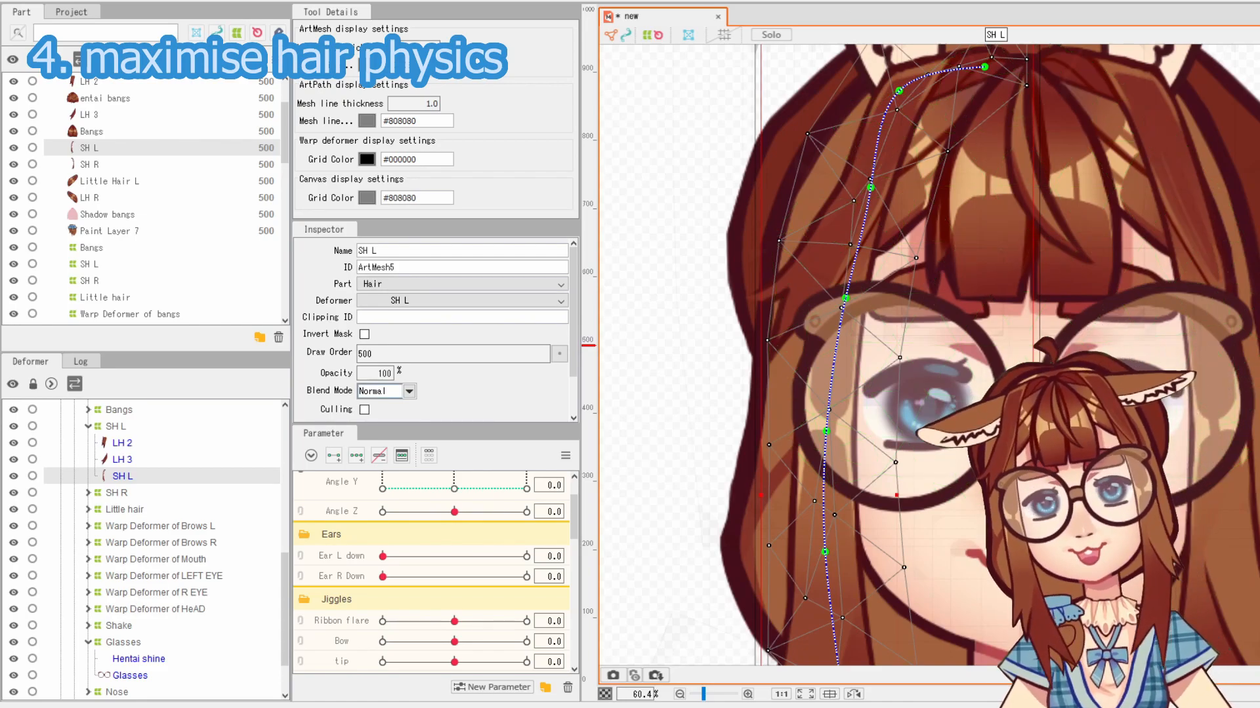
Raise the Hair Move Side parameter to 1.0 to examine how far the SH L strand bends
scroll(940, 309, down, 2)
drag(949, 288, 941, 379)
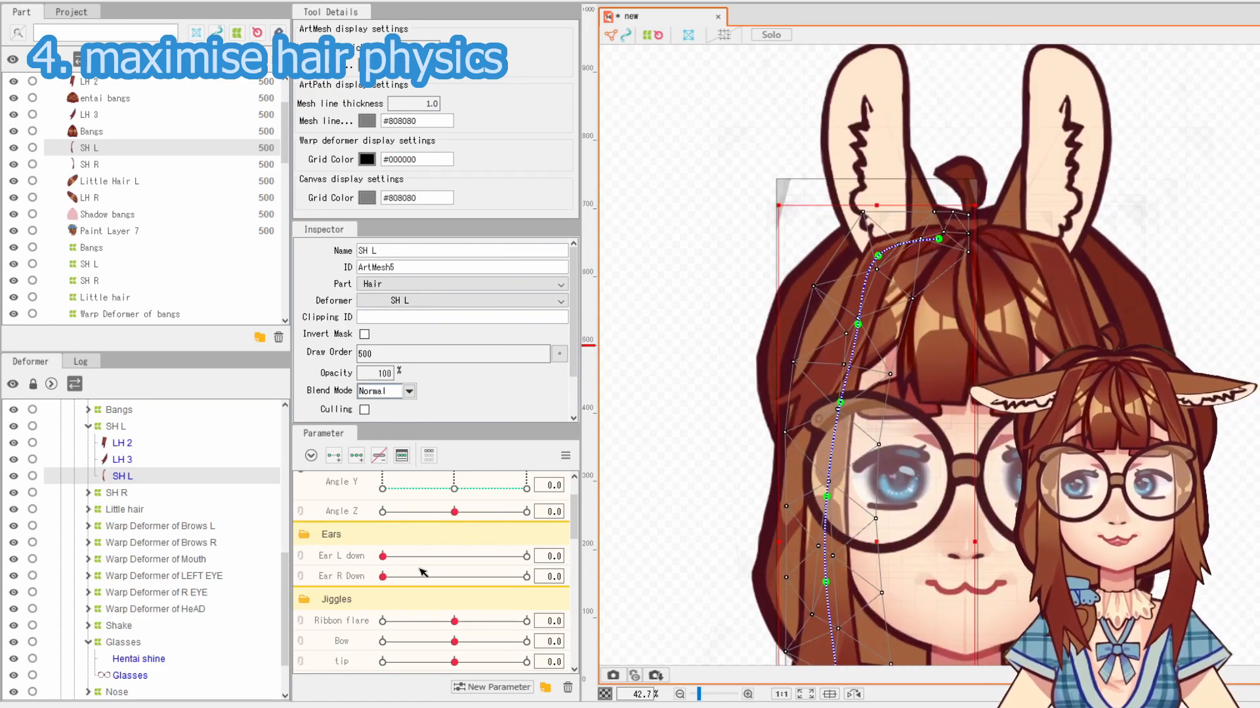
scroll(423, 573, up, 2)
scroll(443, 577, down, 5)
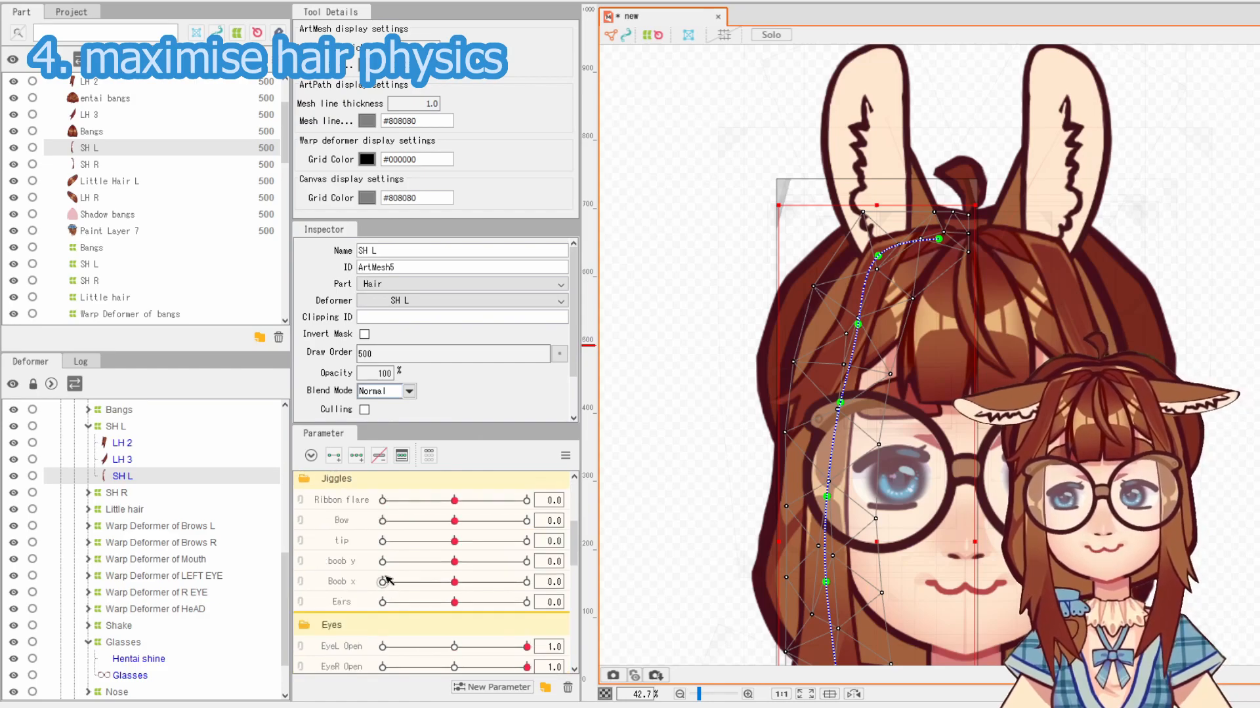
scroll(452, 591, down, 6)
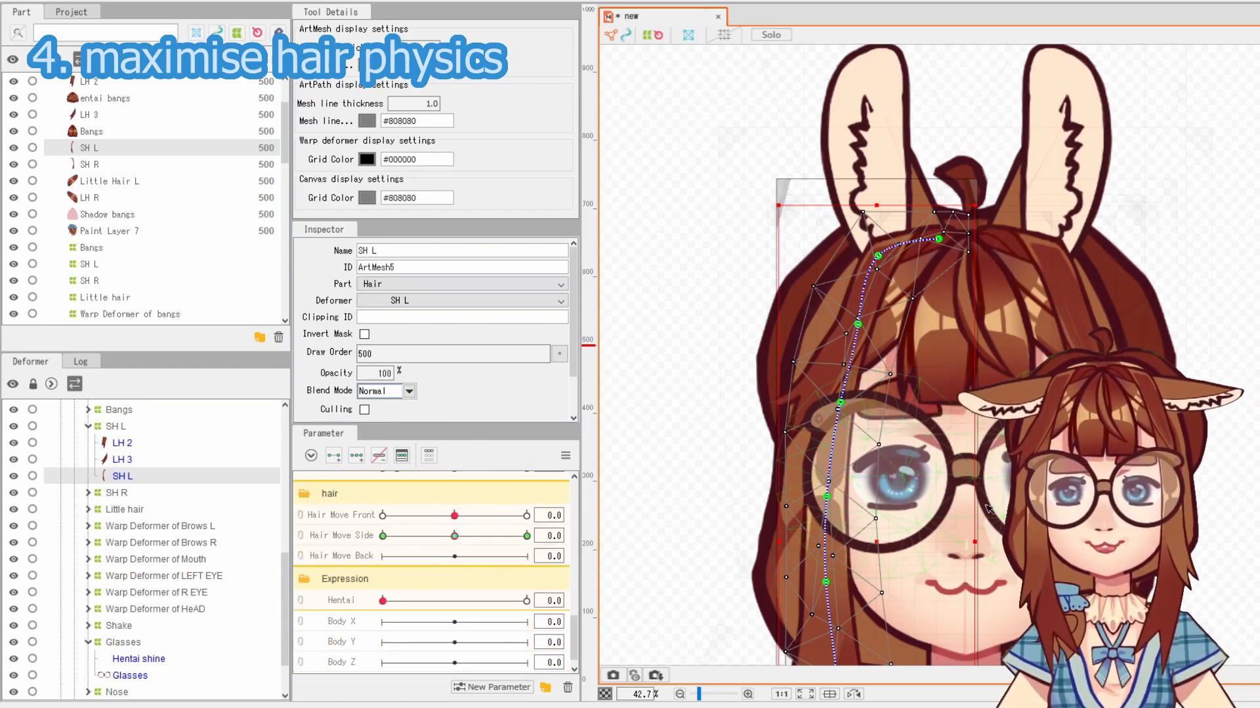
scroll(987, 509, down, 2)
drag(455, 536, 546, 555)
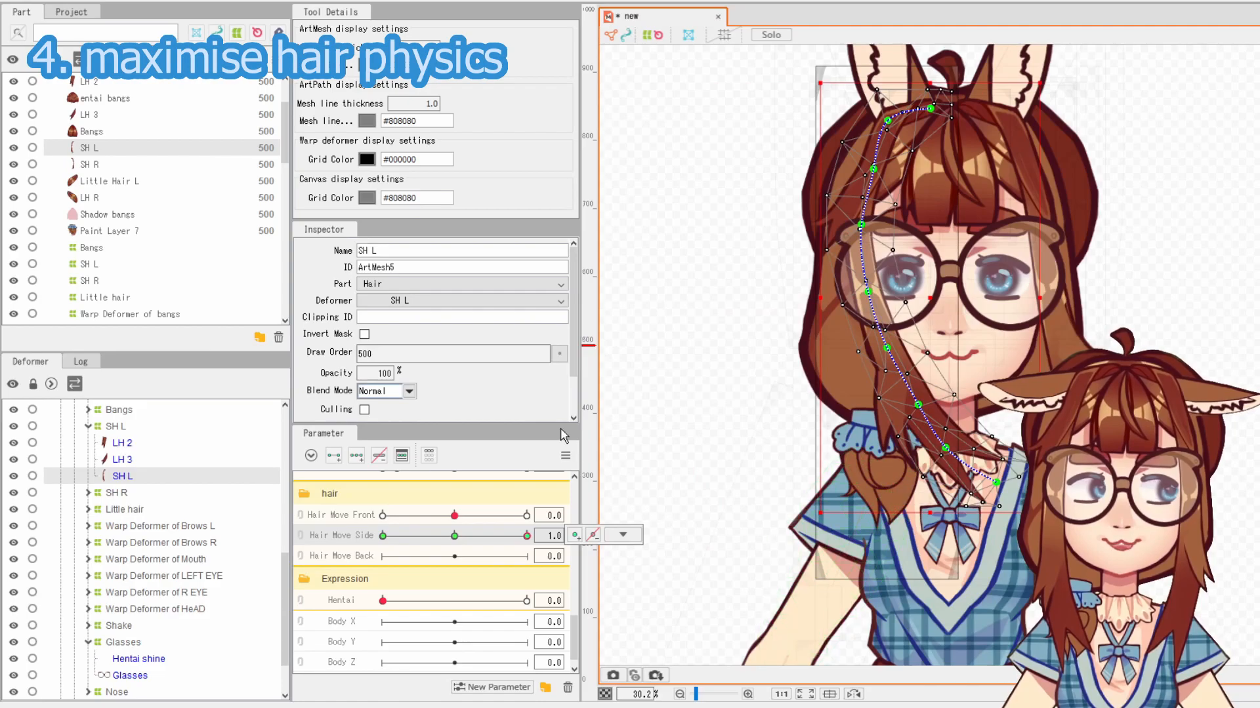
Select the SH R side strand and swing Hair Move Side between 1.0 and -1.0 to compare both extremes
click(961, 113)
scroll(1168, 490, up, 3)
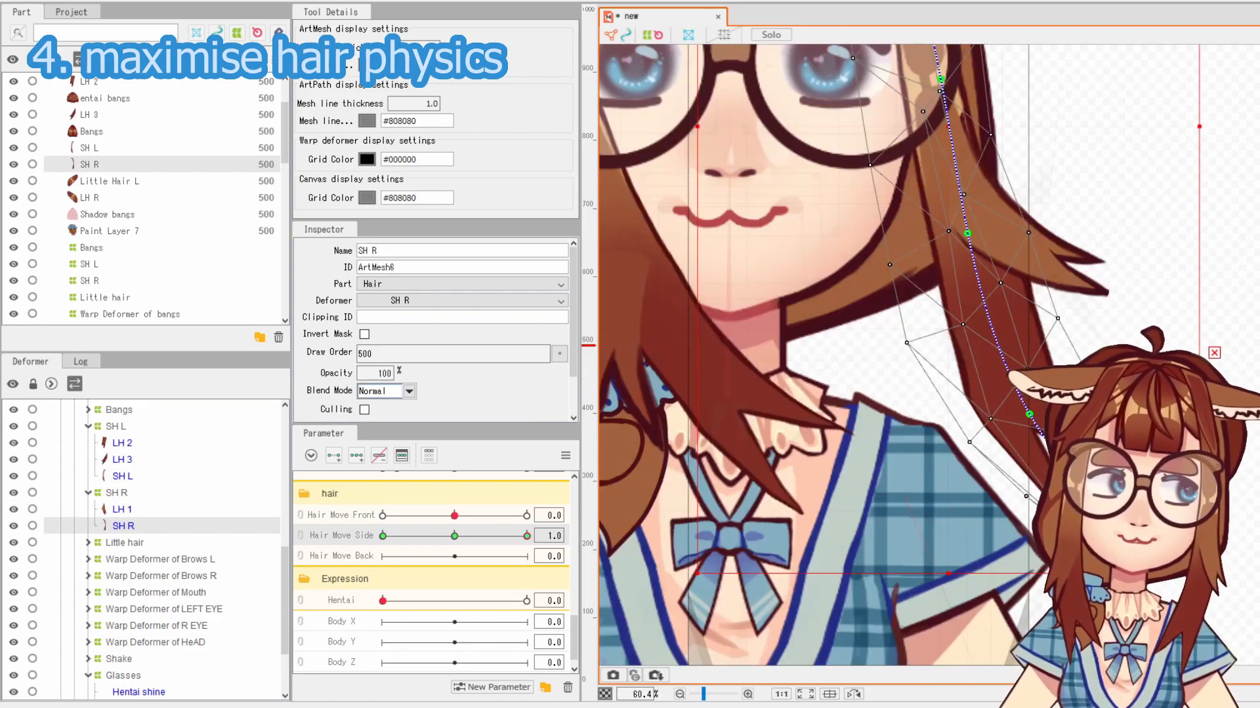
scroll(887, 457, down, 3)
scroll(991, 460, up, 2)
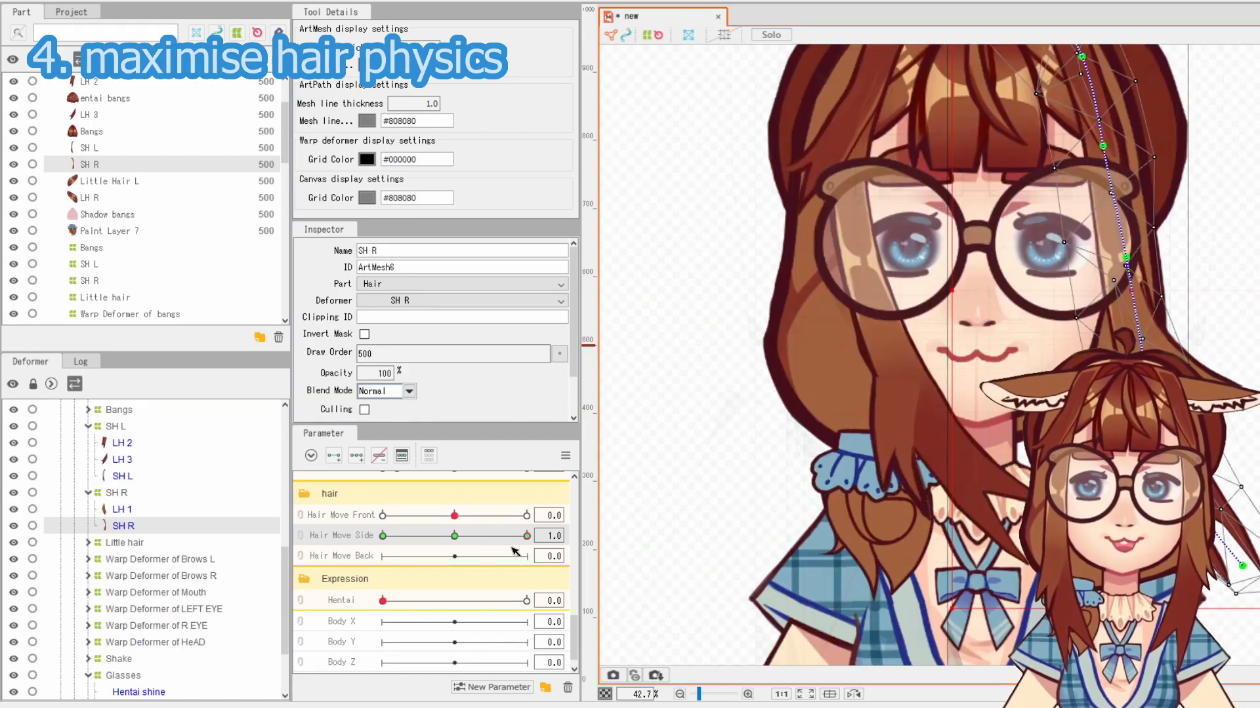
drag(506, 536, 383, 536)
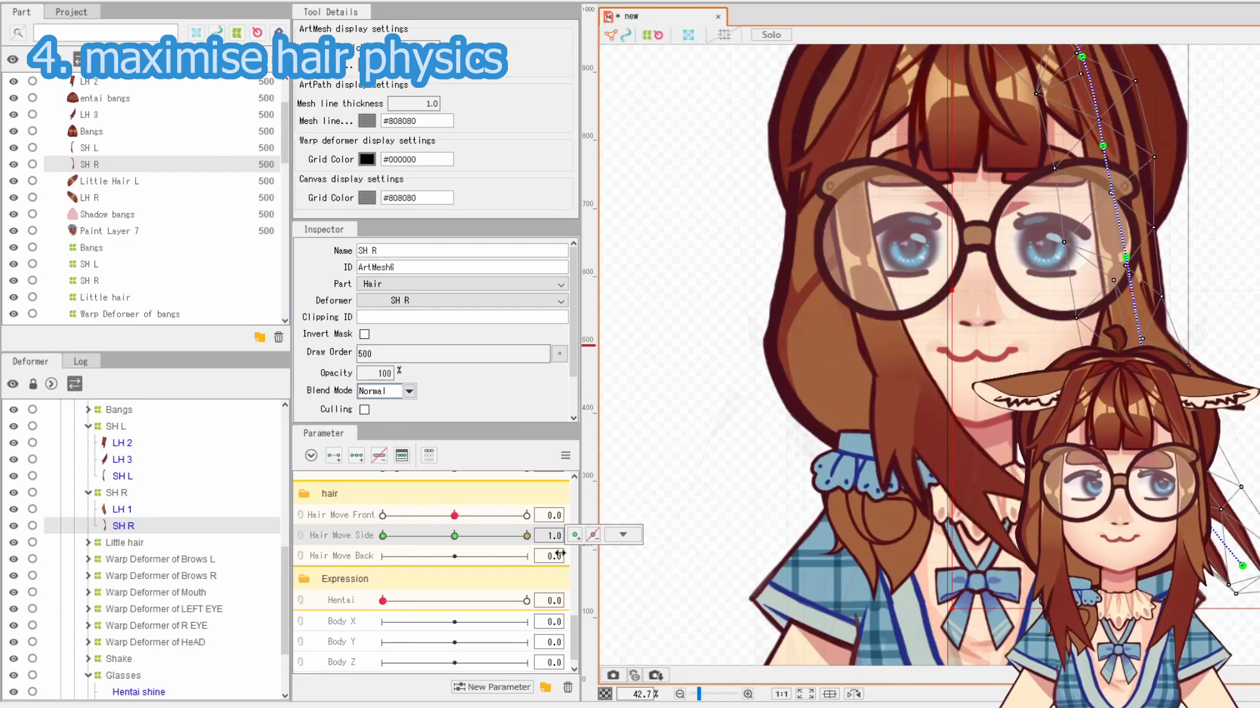
drag(783, 368, 784, 403)
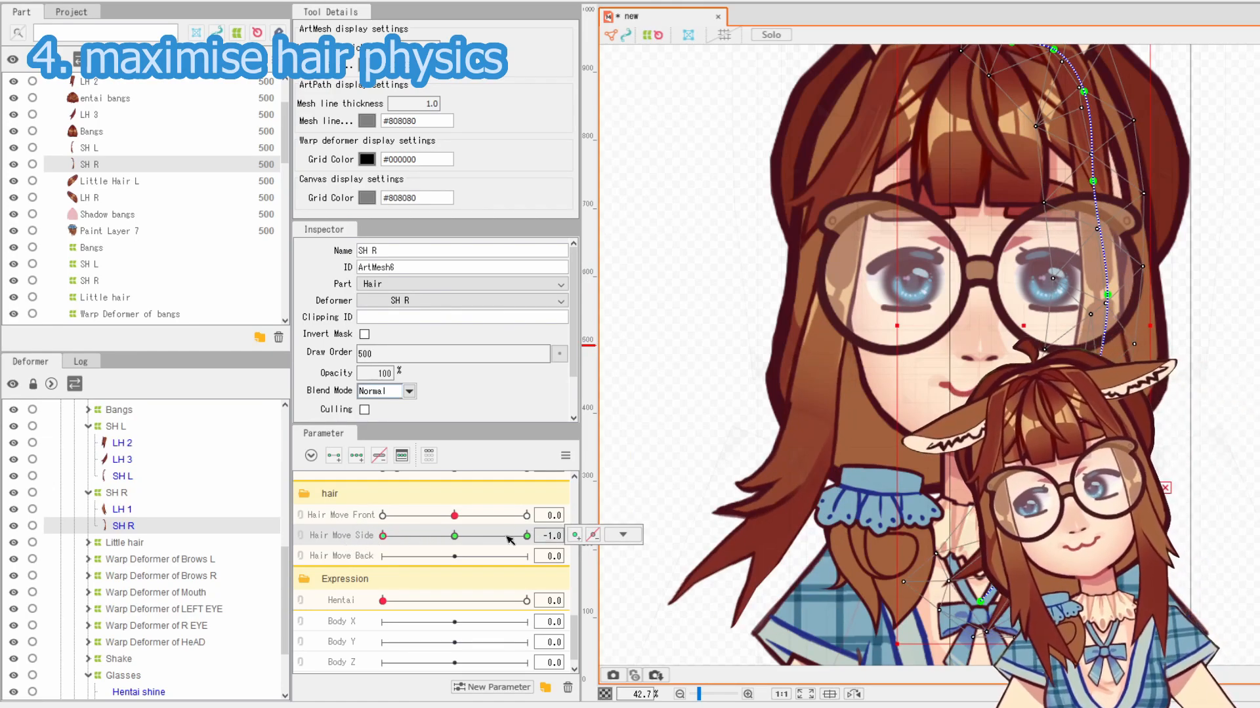
drag(385, 536, 550, 536)
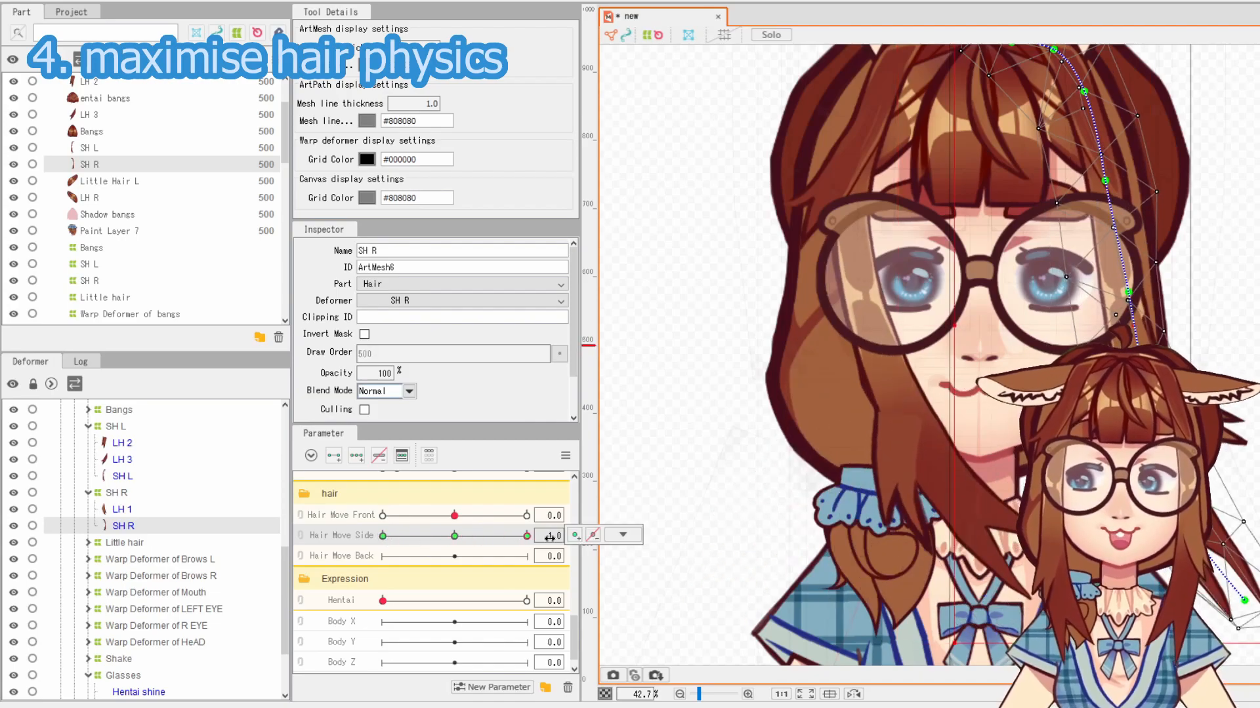
click(608, 538)
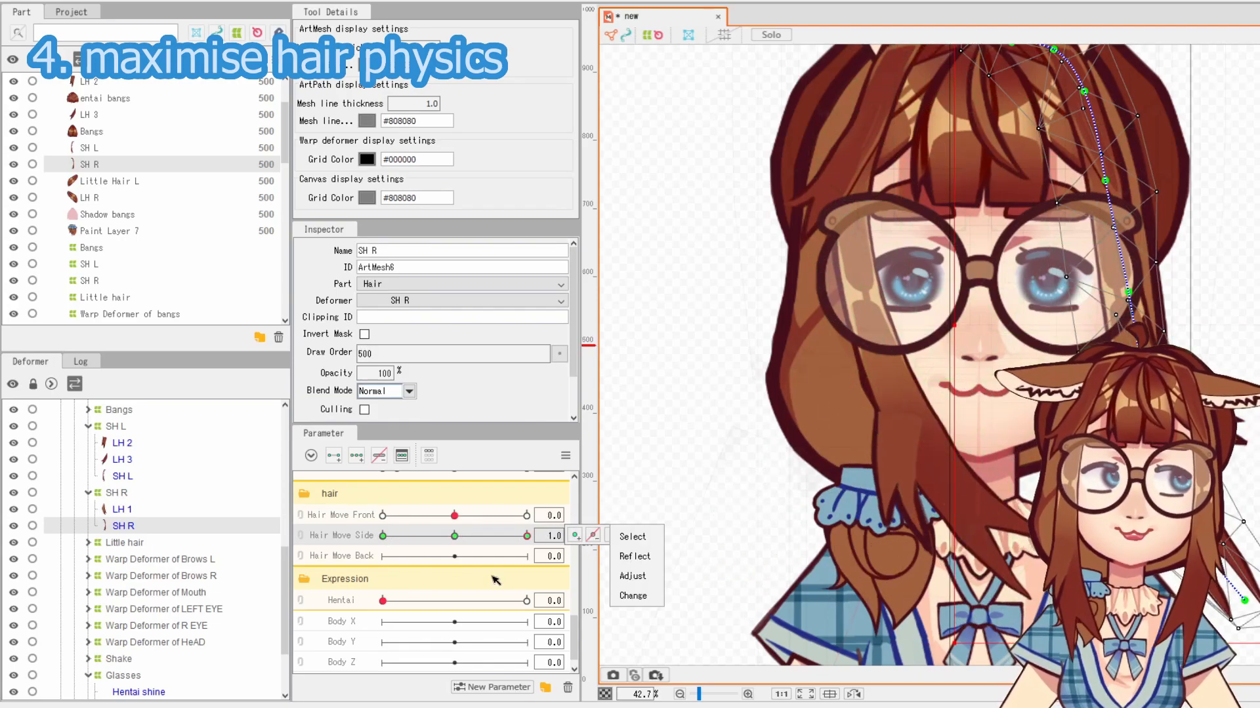
drag(403, 542, 356, 549)
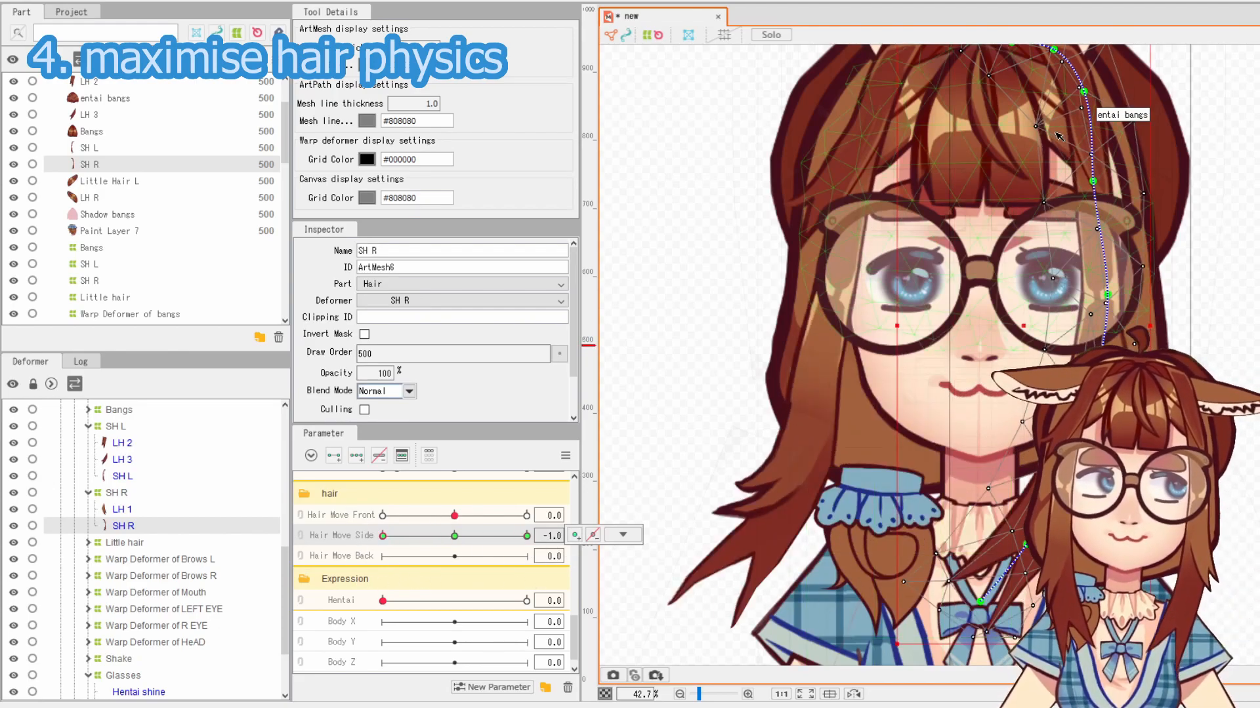
Select the Bang LH strand and swing Hair Move Front to 1.0 and back to -0.2 to examine the bangs' movement
click(1045, 105)
click(989, 97)
click(460, 516)
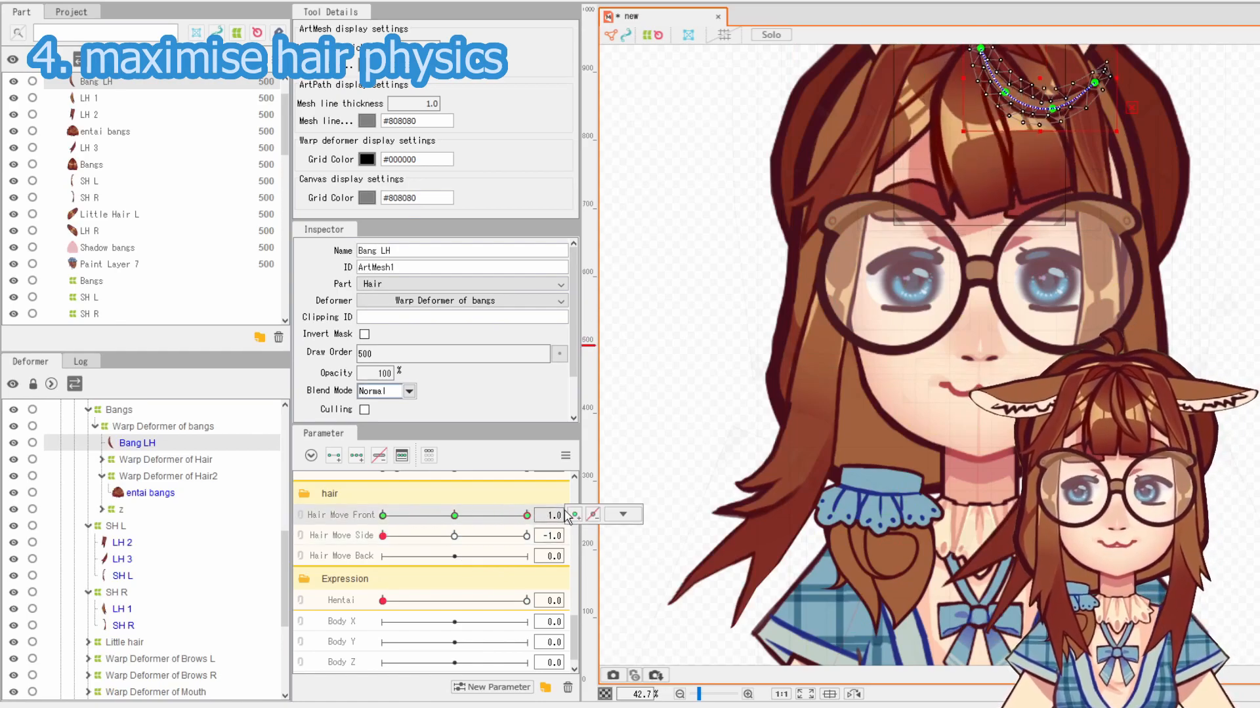
drag(461, 515, 442, 516)
Select the small strands LH 3 and LH 1, and sweep Hair Move Side across its range, ending at -0.3
click(821, 185)
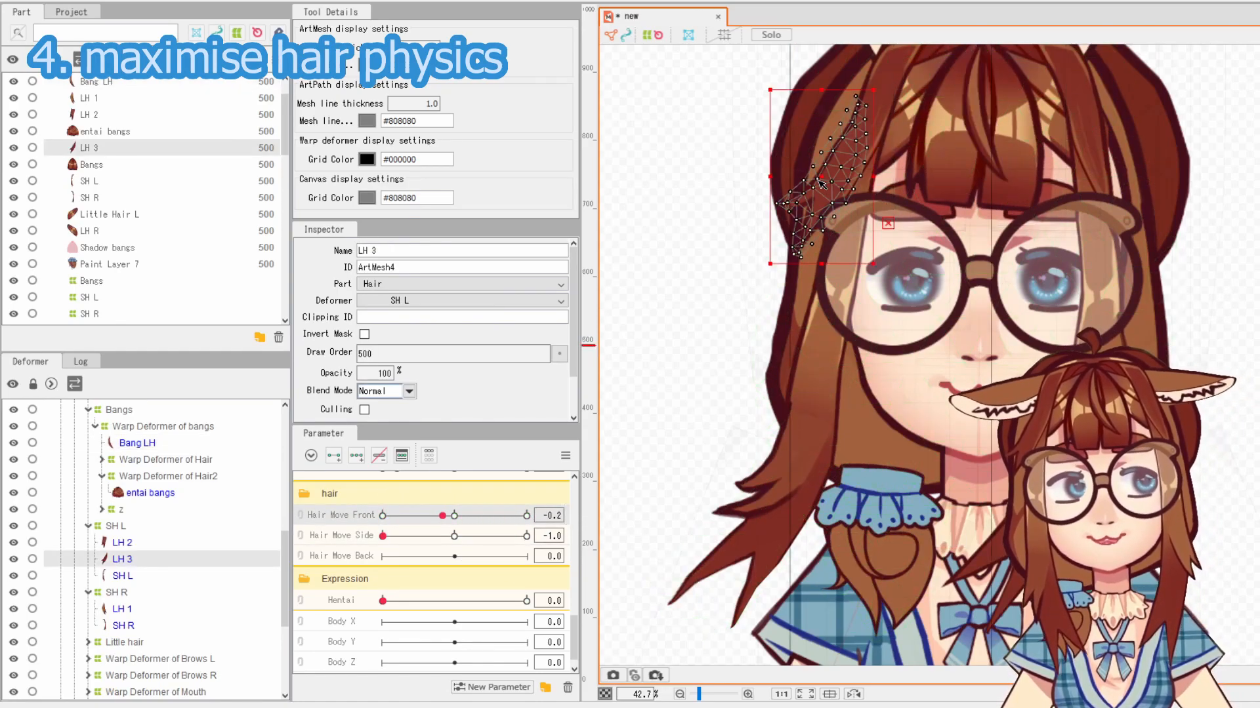
click(1116, 321)
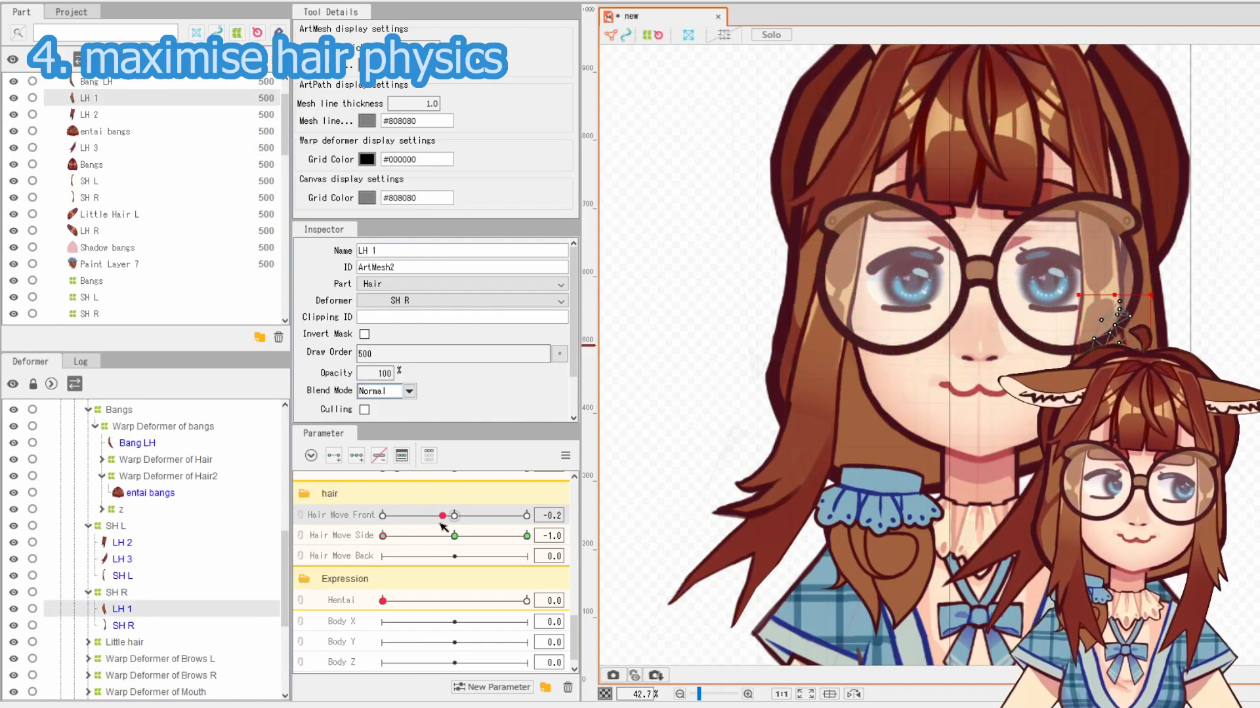
click(384, 536)
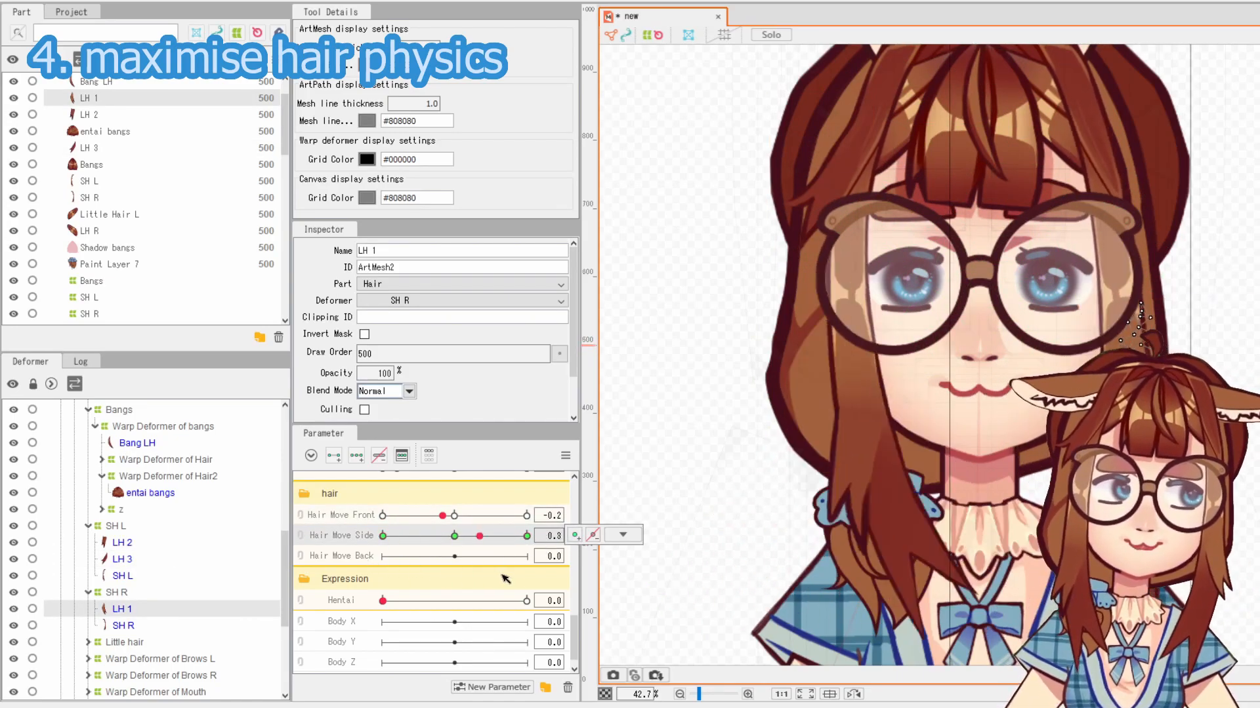
click(527, 536)
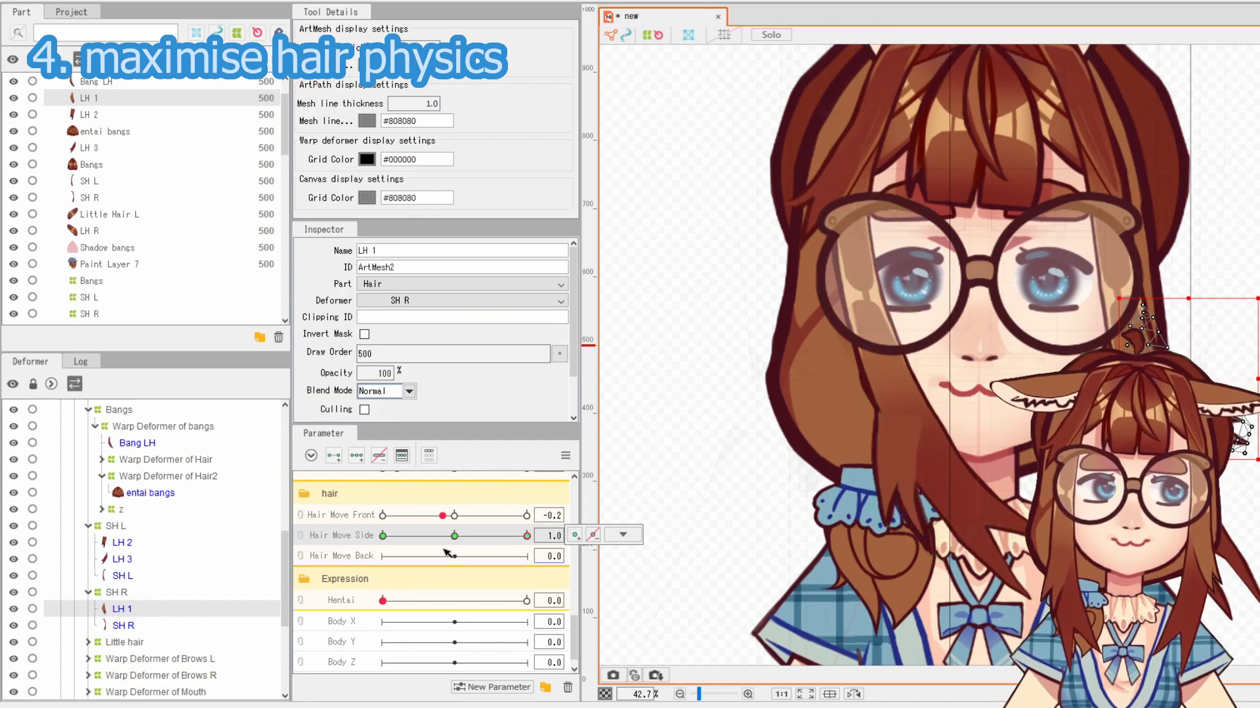
drag(527, 536, 430, 537)
Save the model and open its Physics/Scene Blending Settings
key(ctrl+s)
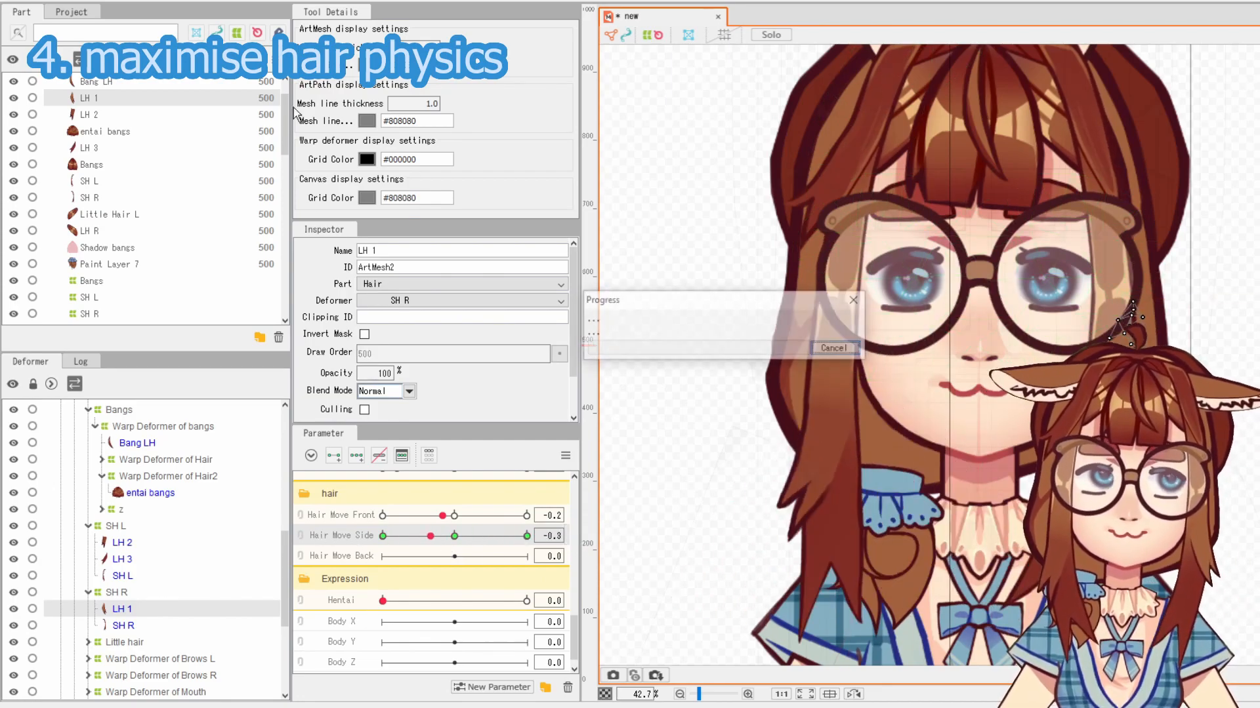
click(95, 1)
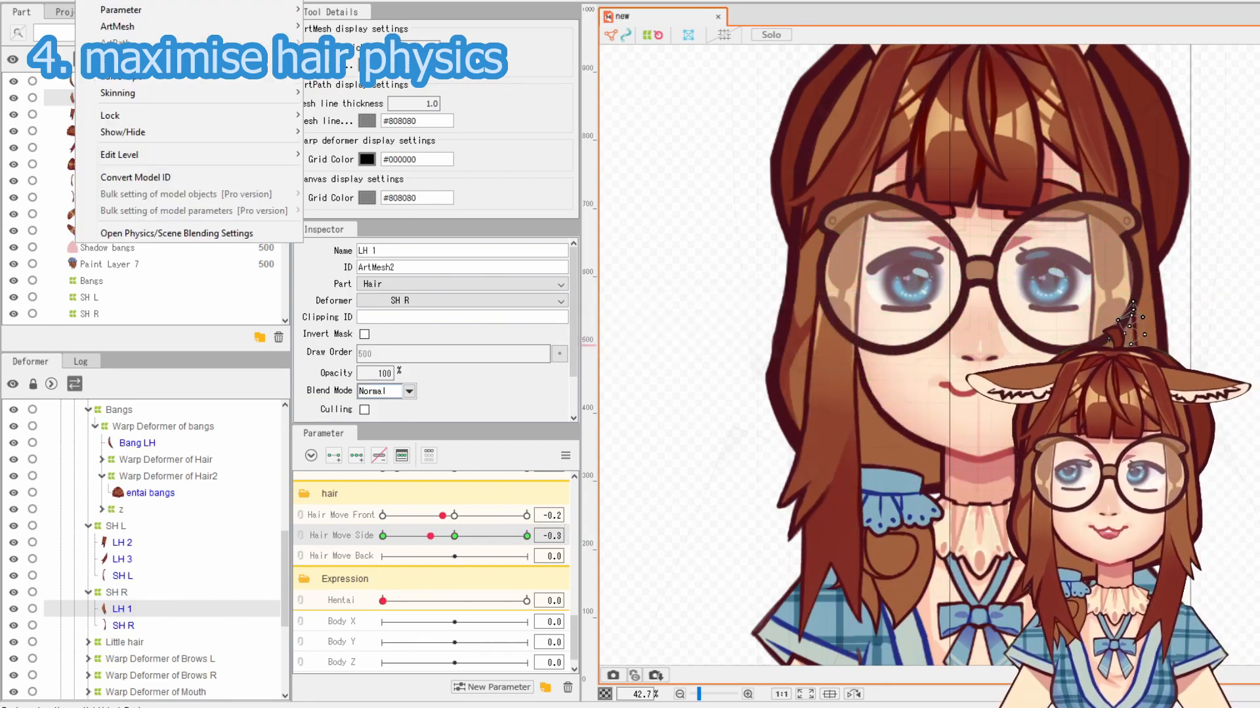
click(148, 232)
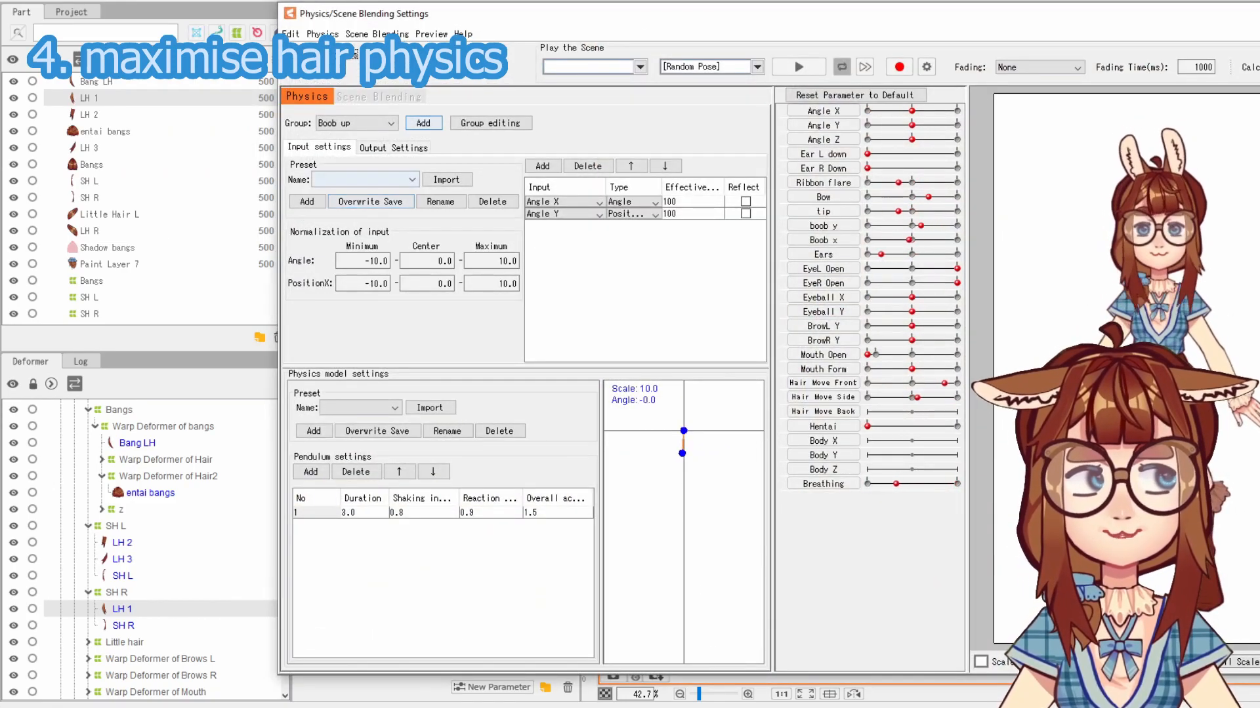
Show the Bangs physics group, and play and stop the Random Pose preview to examine its pendulum movement
click(358, 123)
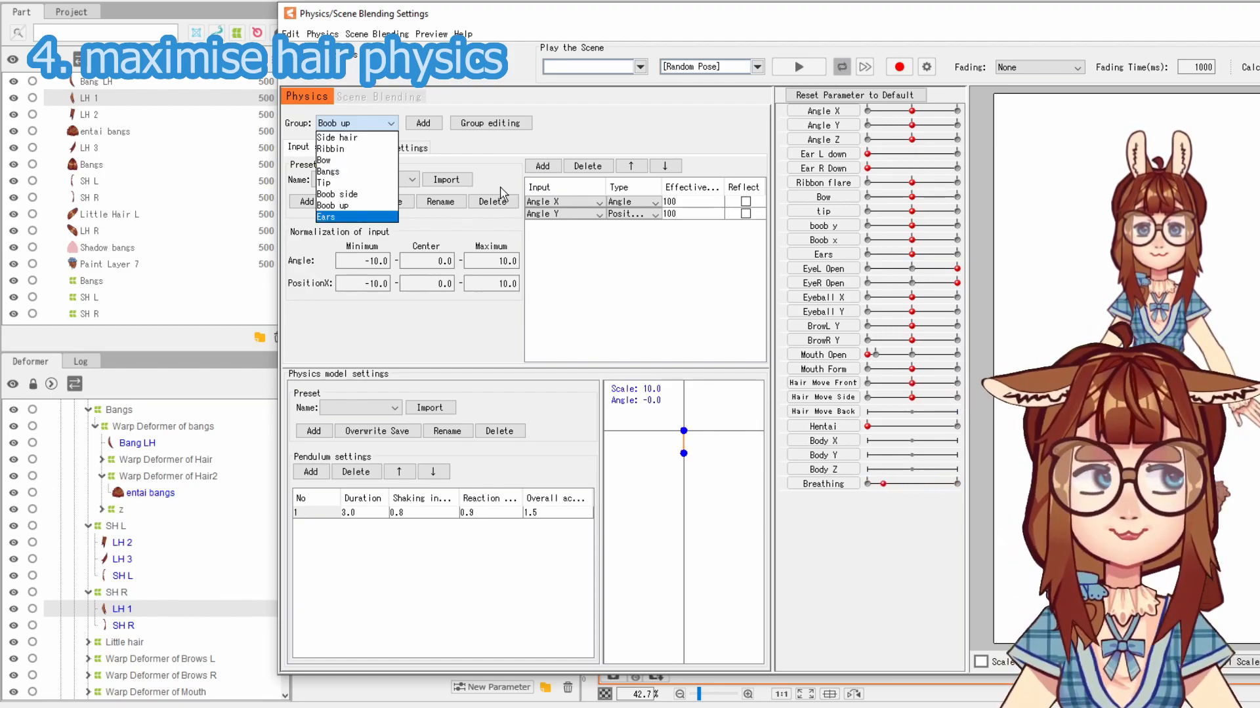
click(1161, 259)
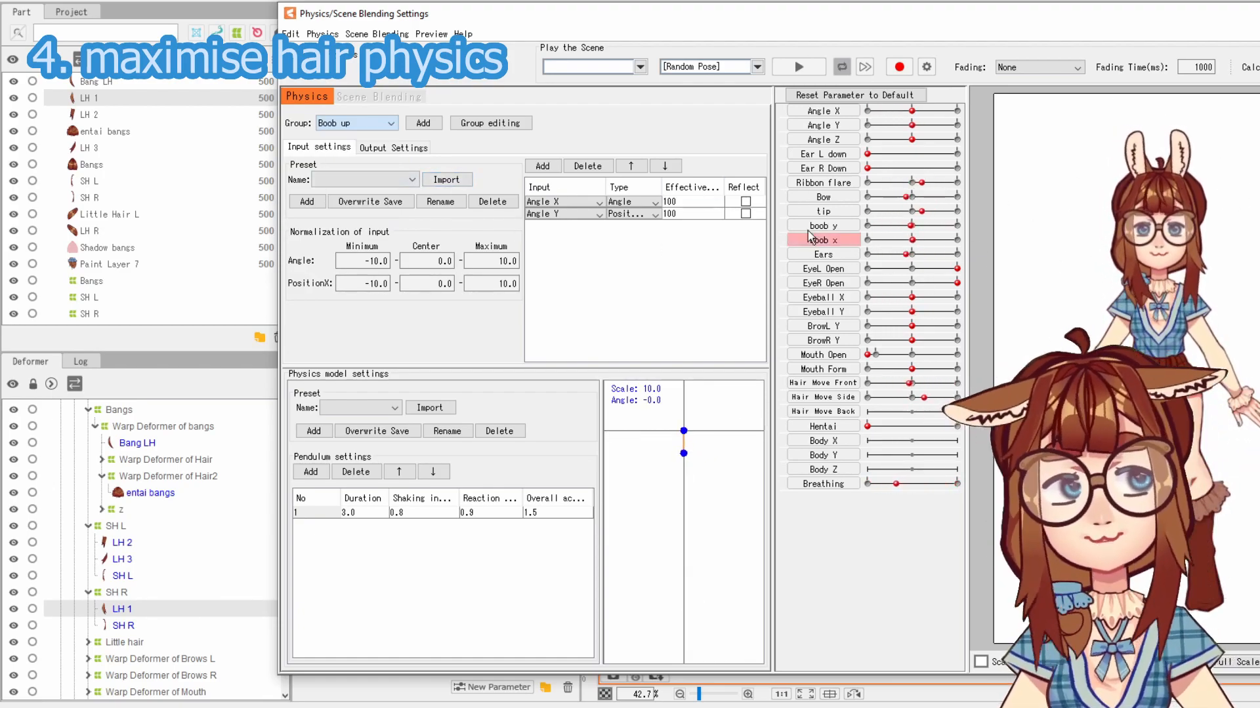
click(334, 125)
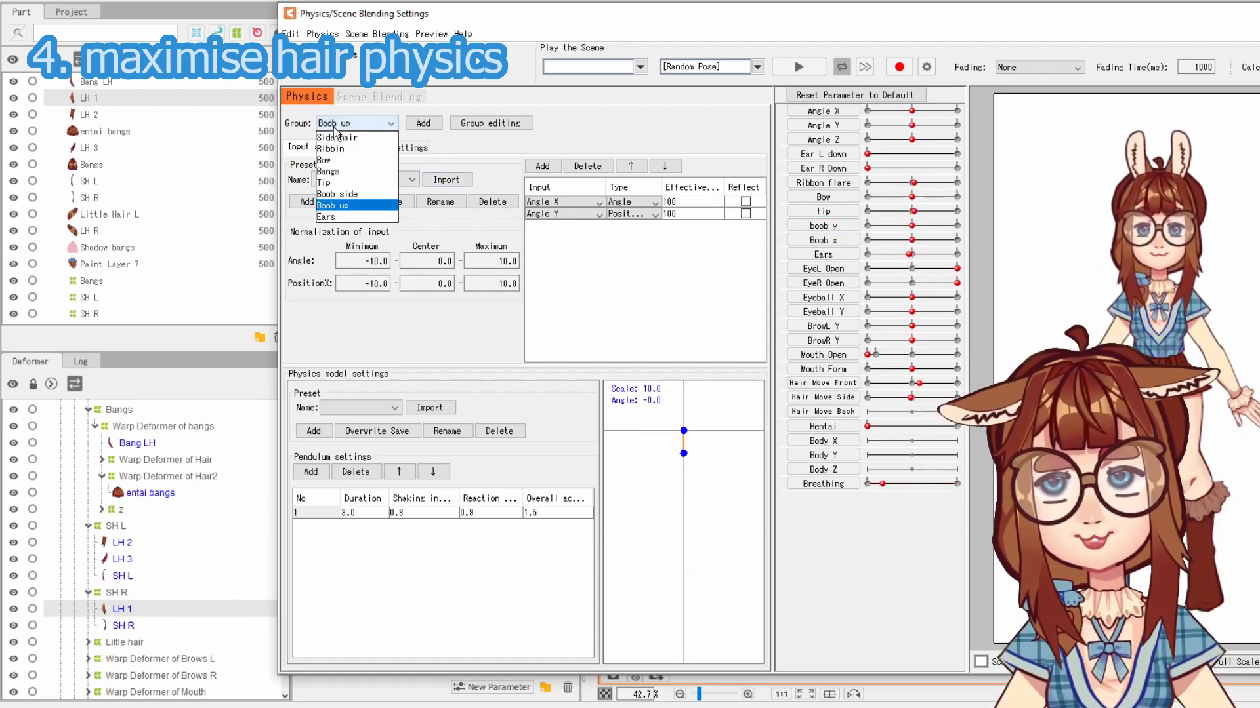
click(328, 171)
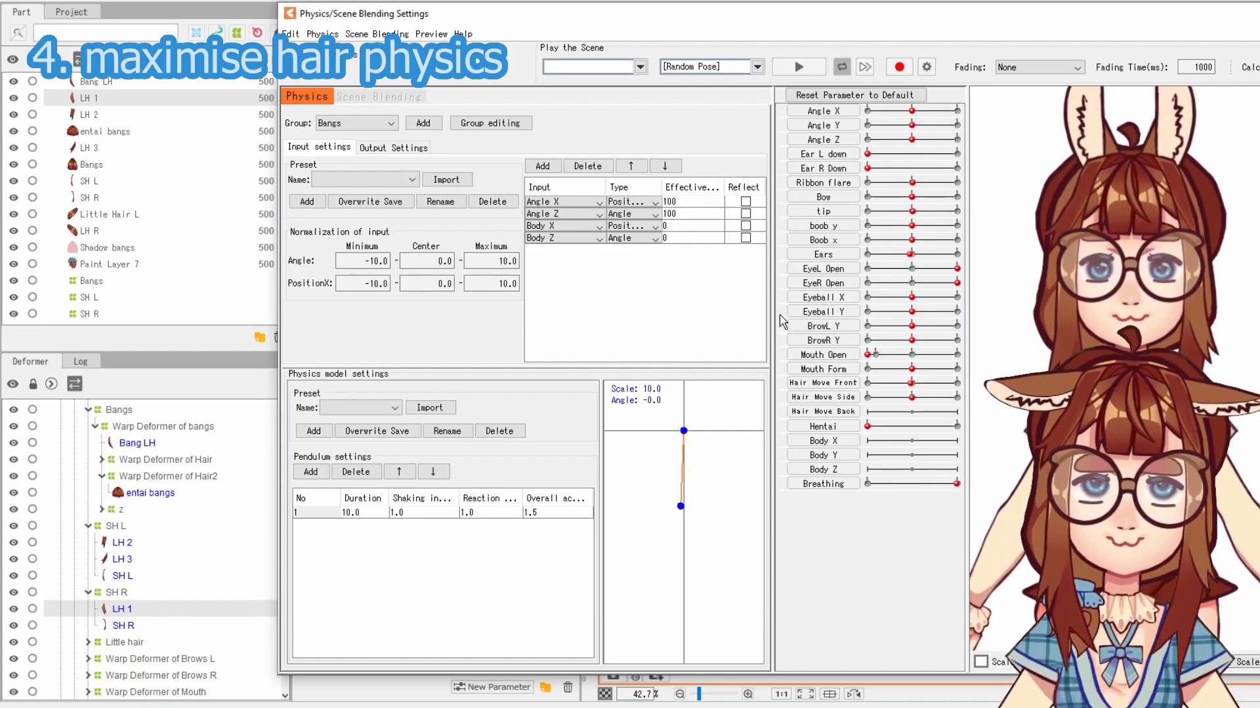
click(796, 68)
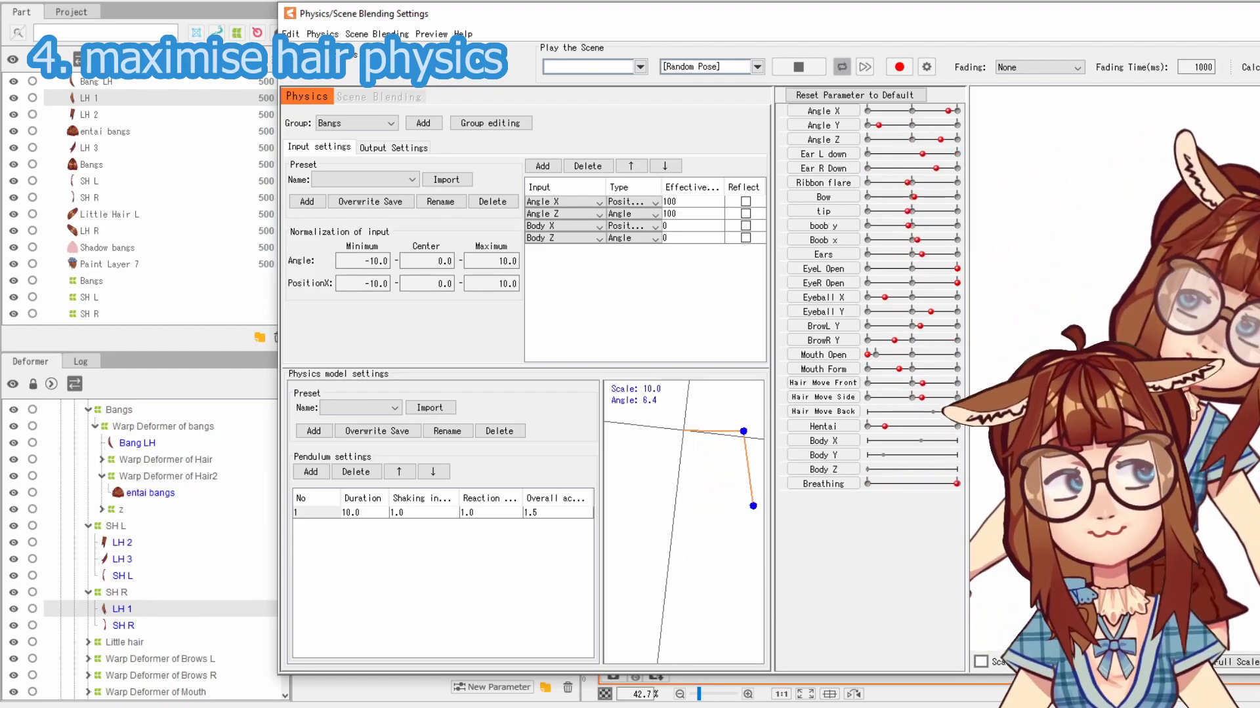
click(798, 67)
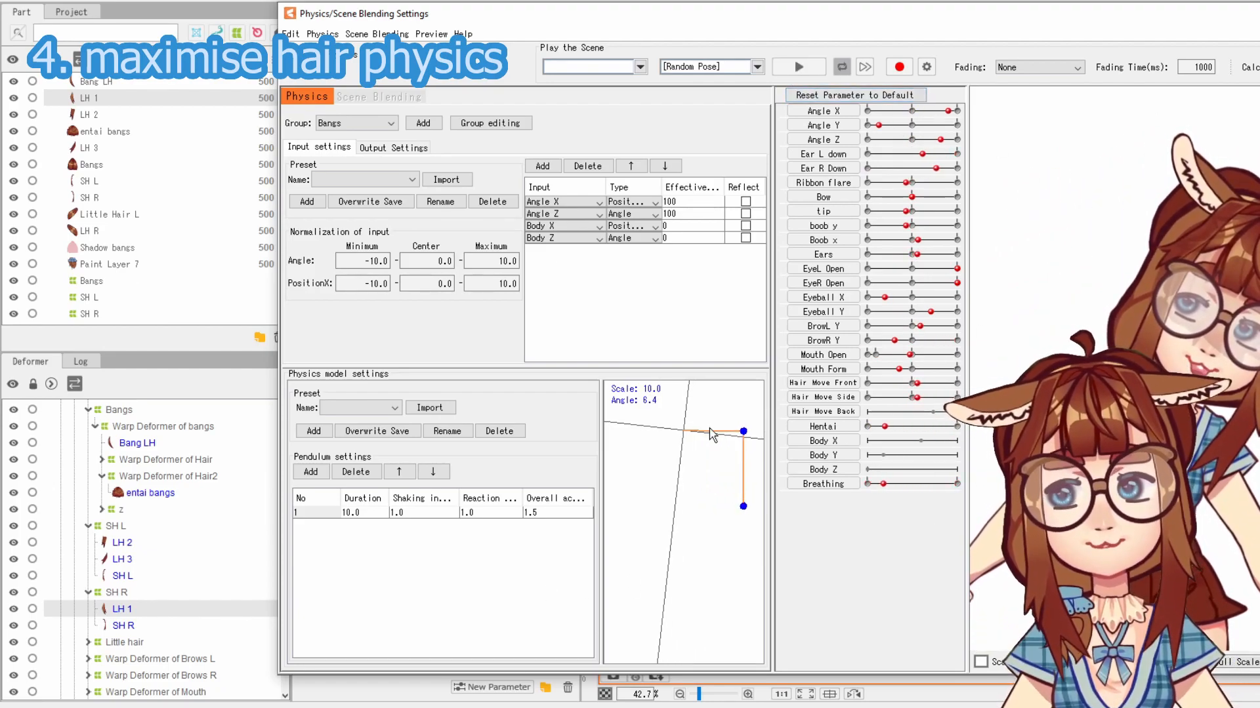
Reset the preview parameters to default, and try a reaction value of 0.50 on the Bangs pendulum before restoring 1.0
click(893, 95)
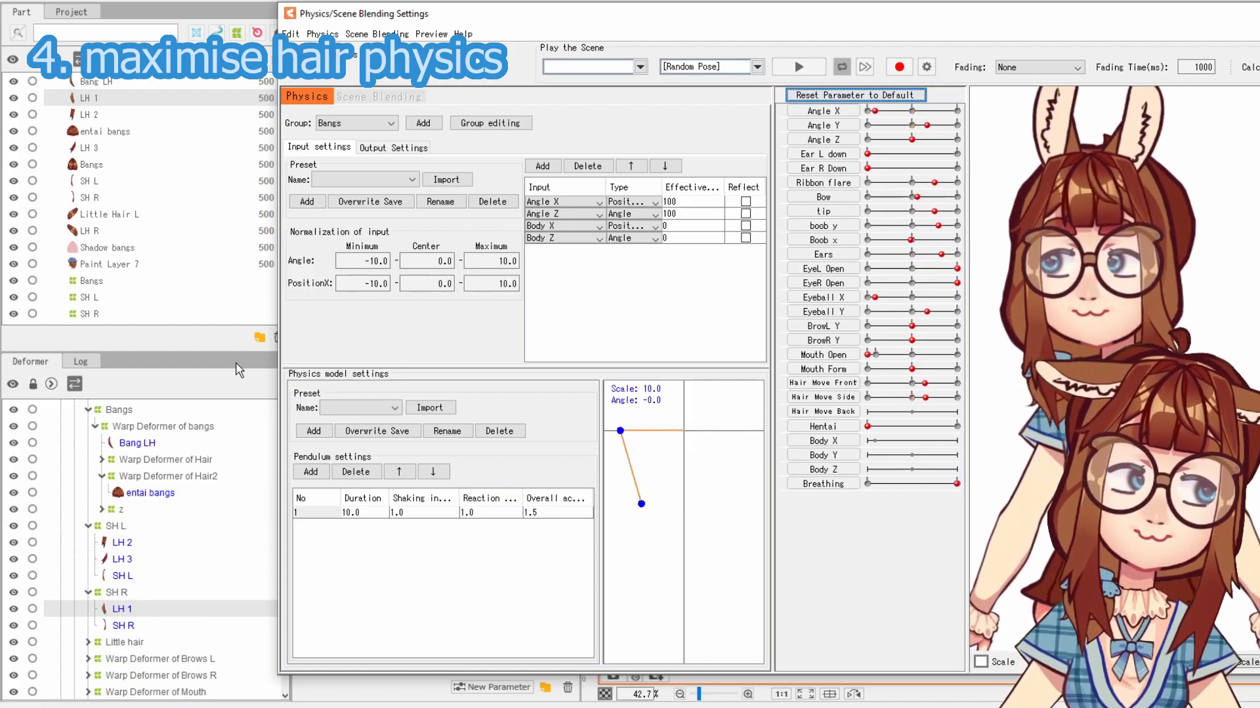
double_click(476, 513)
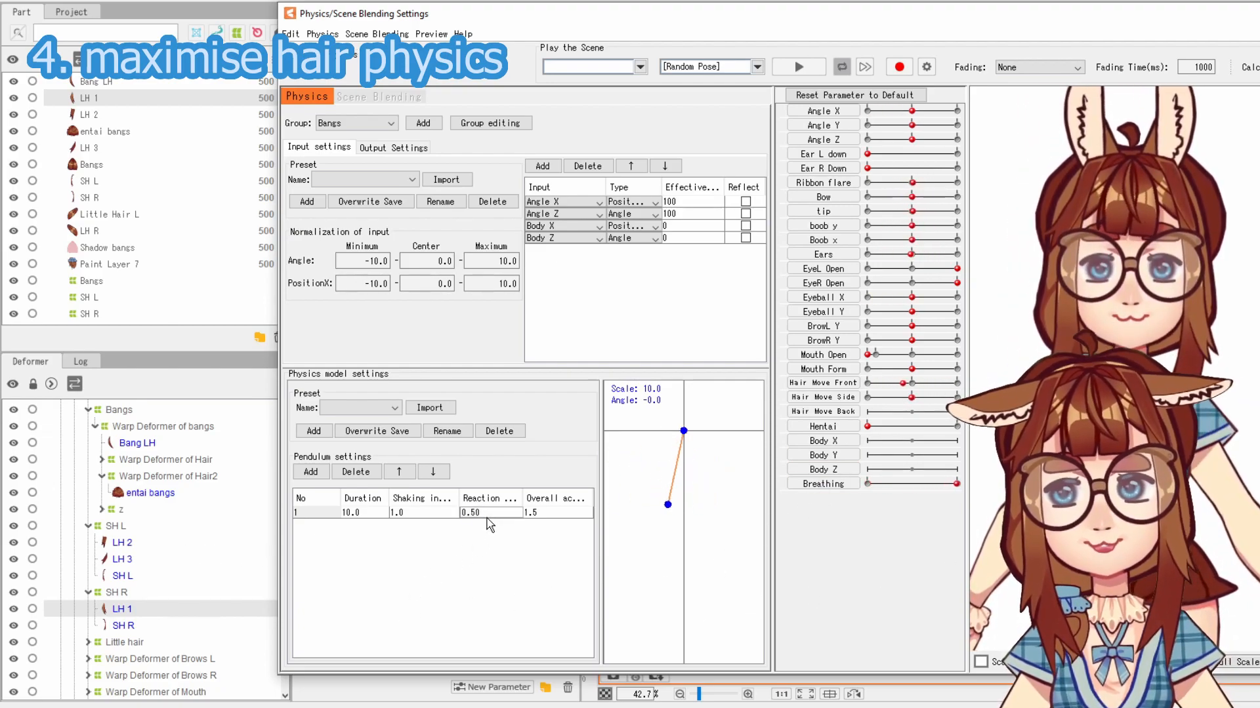
text(1)
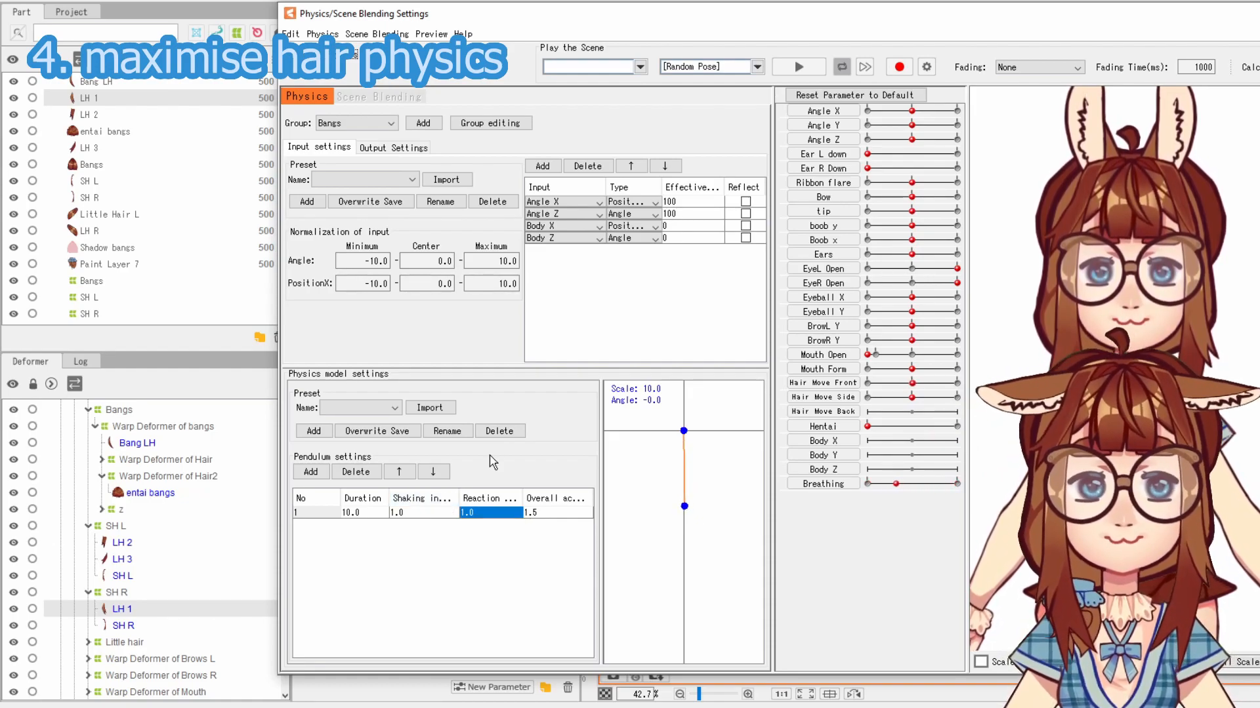
Show the output settings of the Bangs physics group and return to its input settings
click(366, 149)
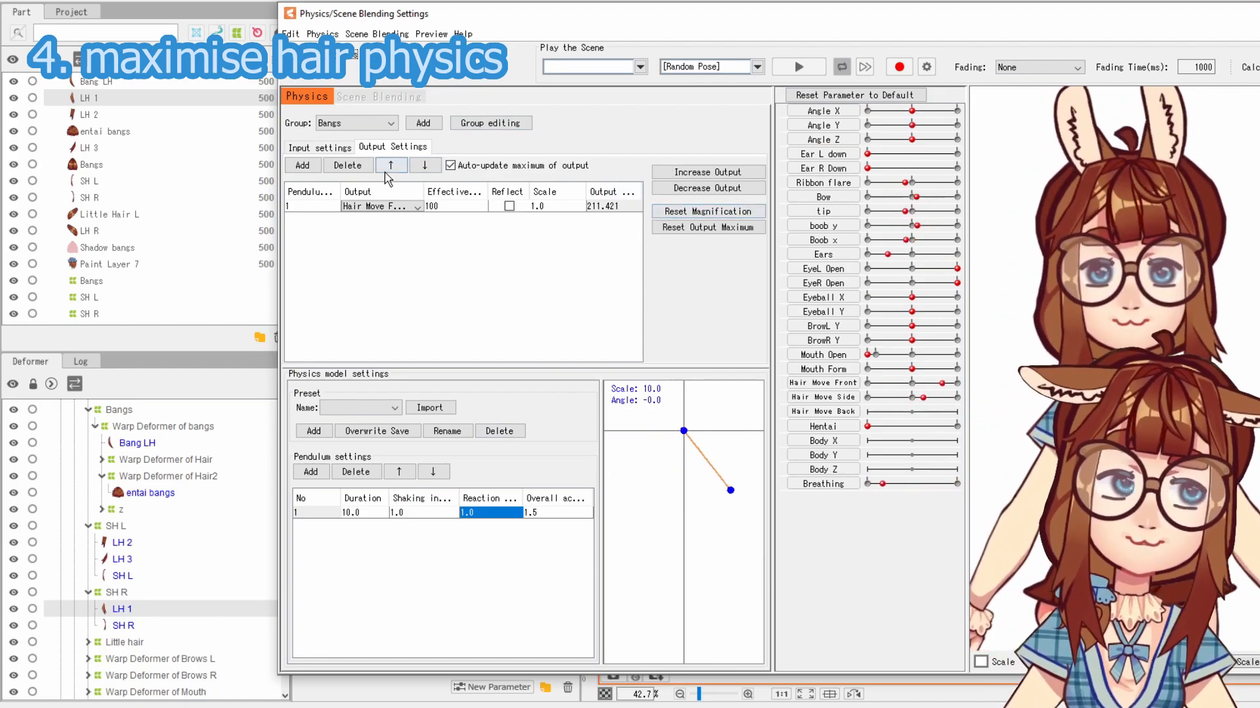
click(319, 148)
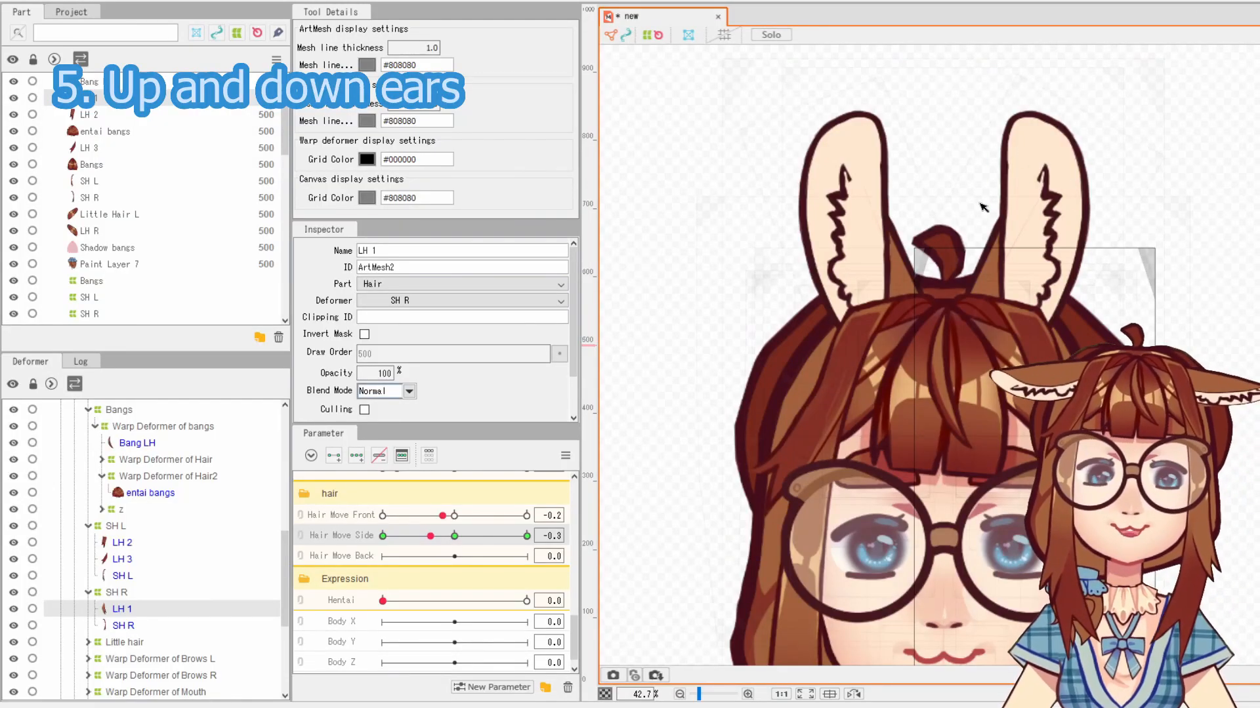
Select the EAR BASE L mesh, and set Ear L down and Ear R Down to 10.0 to fold both ears
click(913, 149)
scroll(405, 562, down, 1)
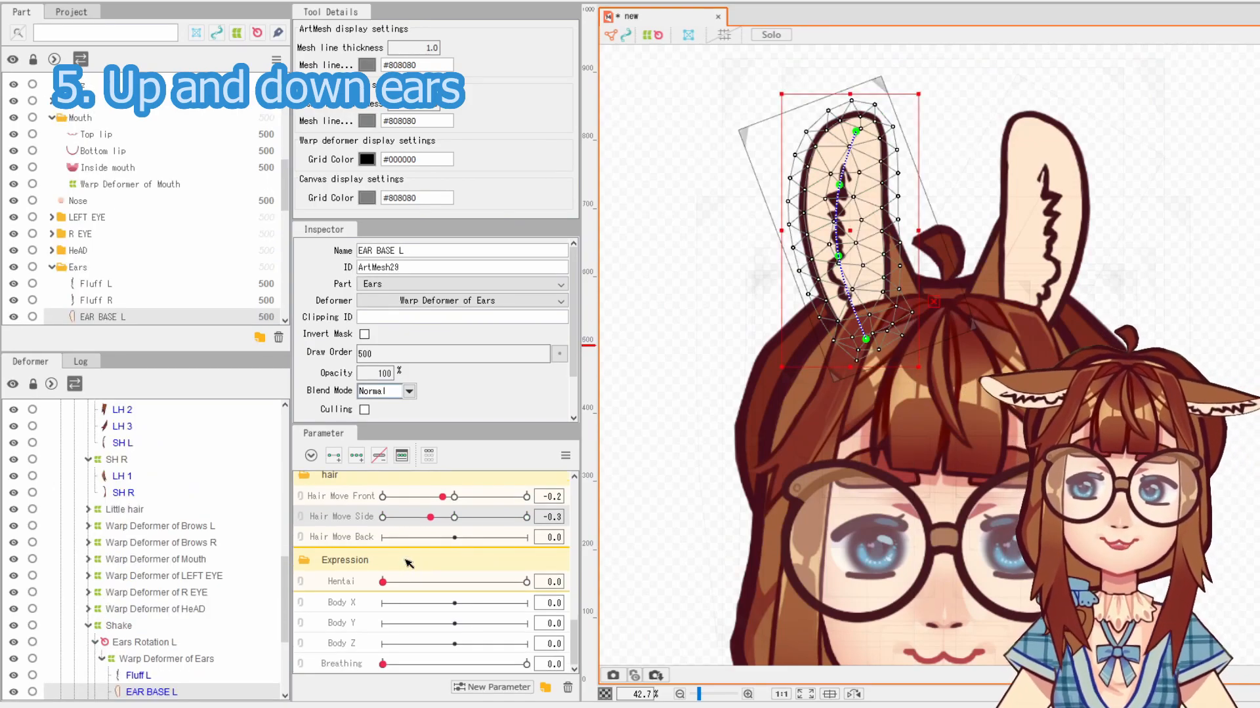
scroll(497, 618, up, 2)
scroll(497, 619, down, 6)
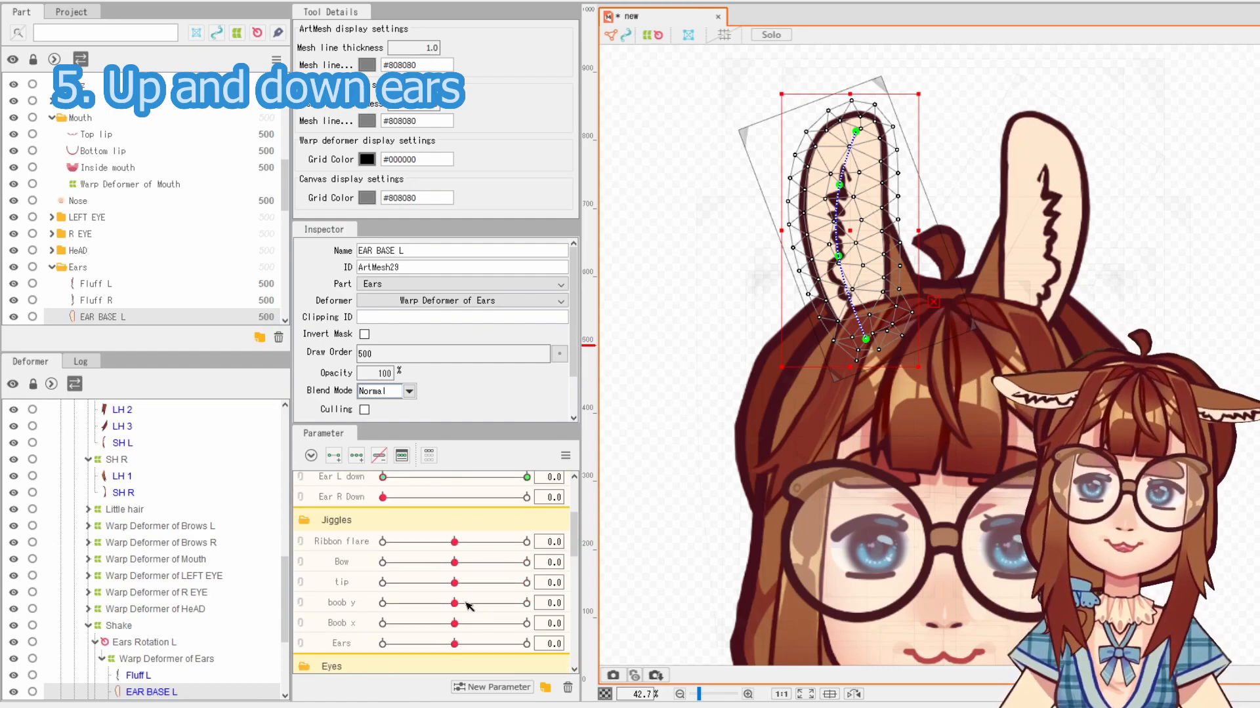
scroll(441, 628, up, 2)
drag(383, 597, 590, 607)
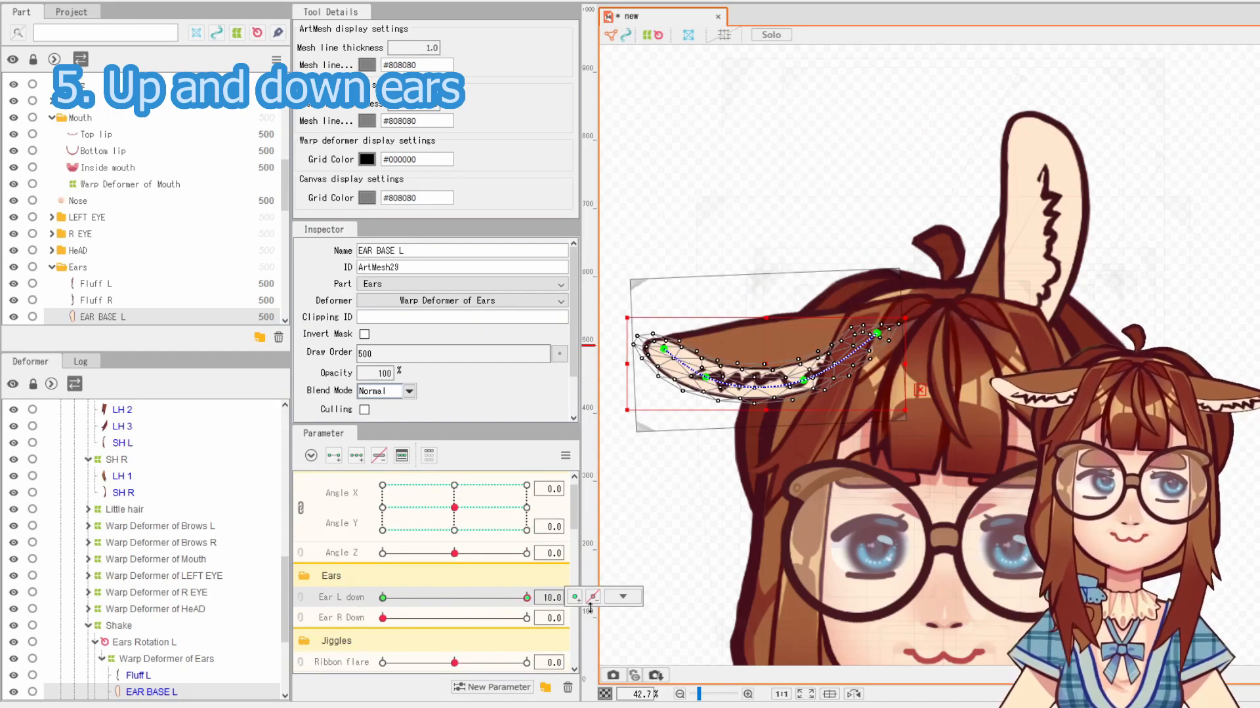
drag(381, 618, 614, 623)
scroll(950, 462, down, 3)
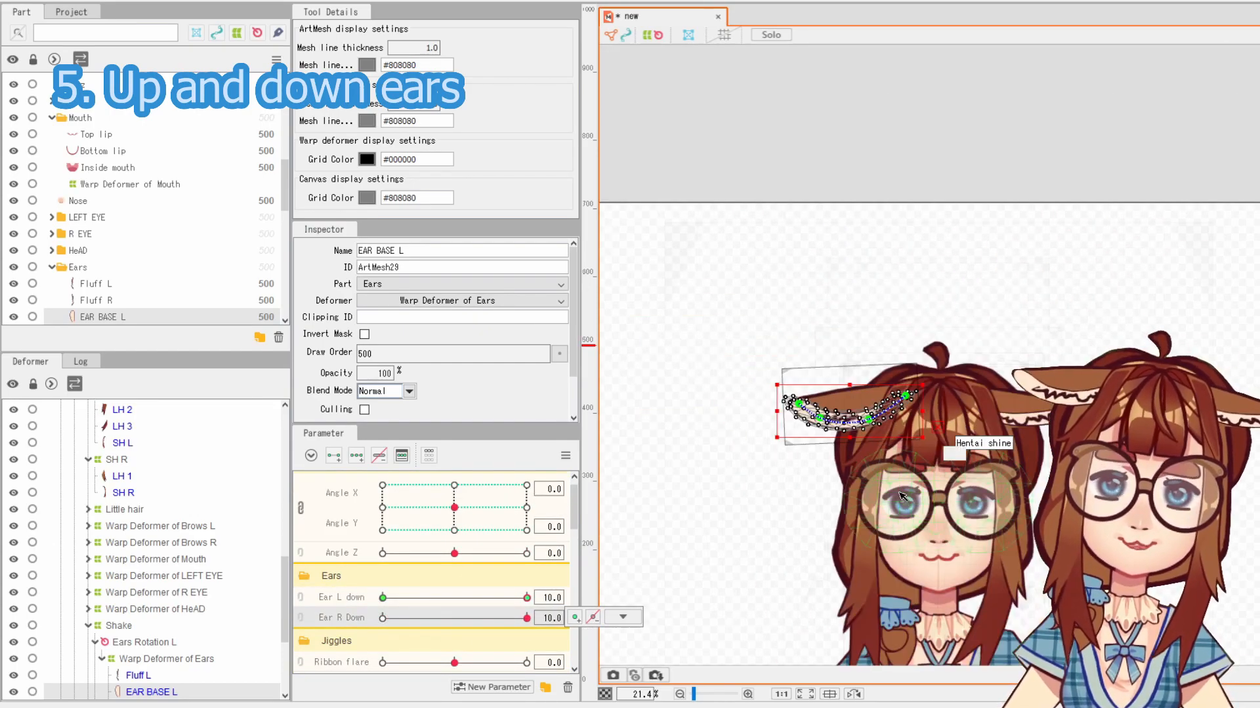
drag(899, 490, 894, 395)
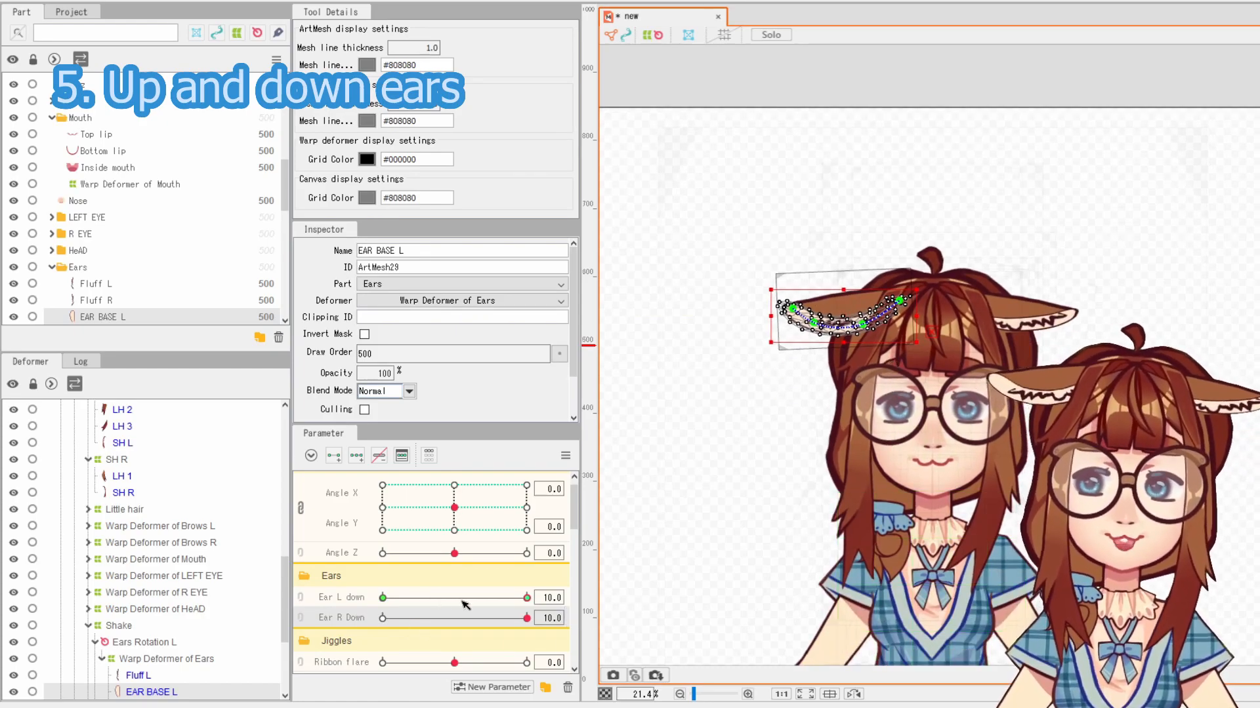
Sweep Ear L down between 0.0 and 10.0 to examine the fold, ending at 0.0 with the ear upright
drag(481, 595, 325, 601)
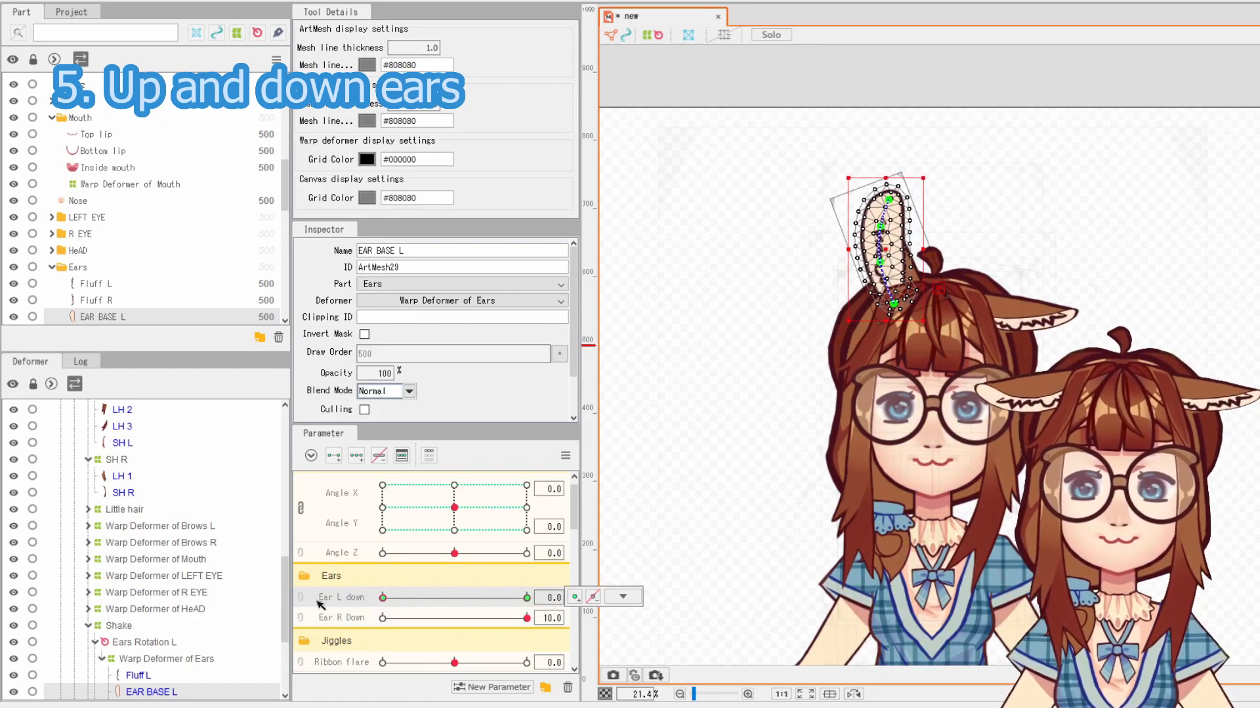
drag(408, 602, 559, 613)
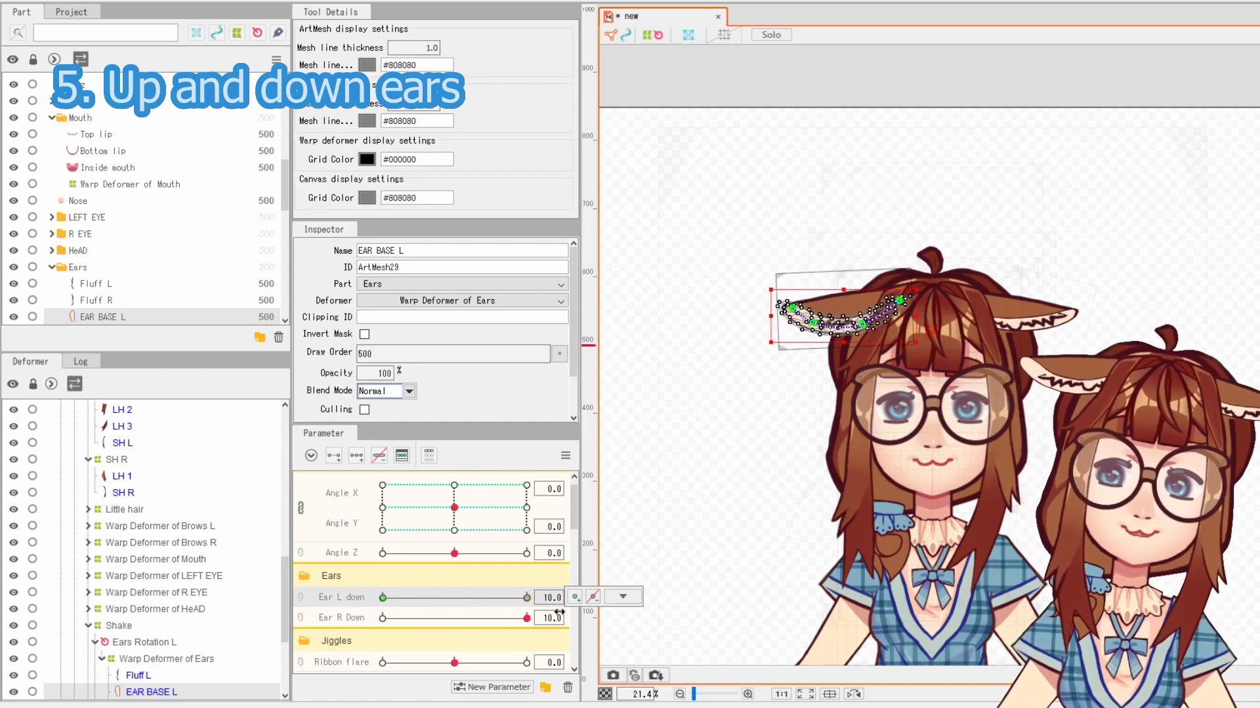
scroll(889, 257, up, 2)
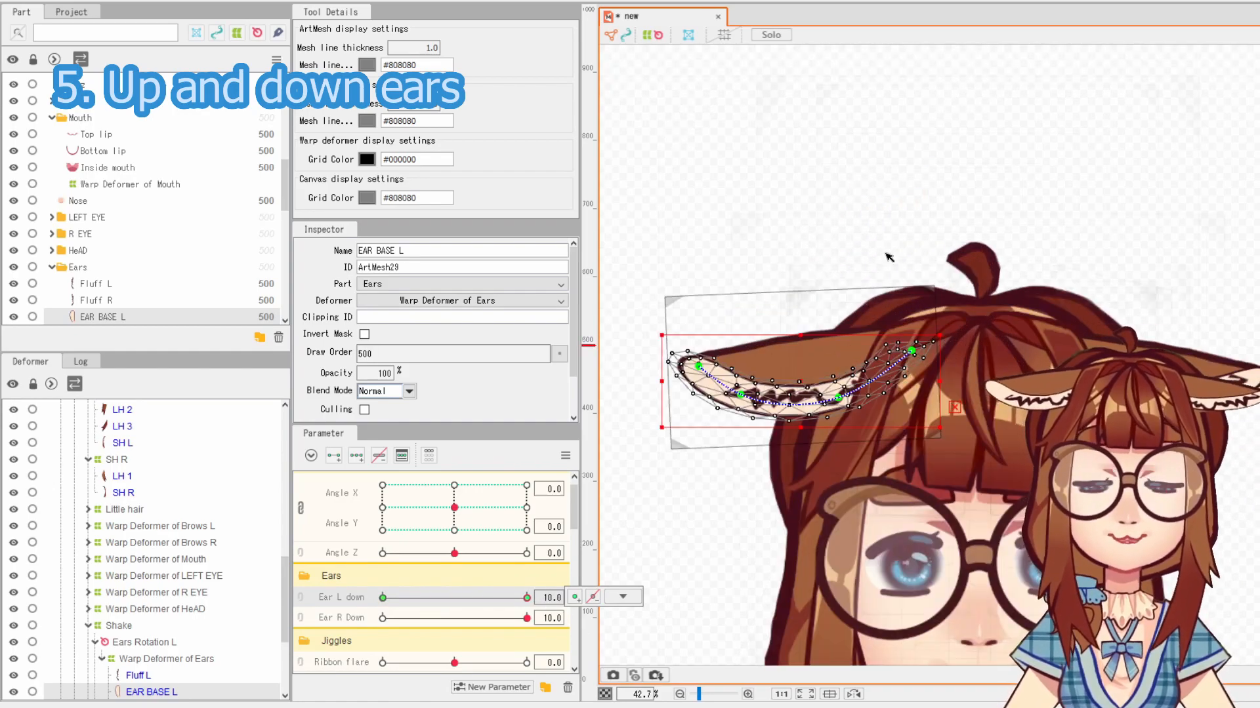
drag(446, 596, 288, 593)
Move the EAR BASE L and Fluff L meshes away from the ear's back to separate the layers, and clear the selection
click(1030, 221)
click(914, 281)
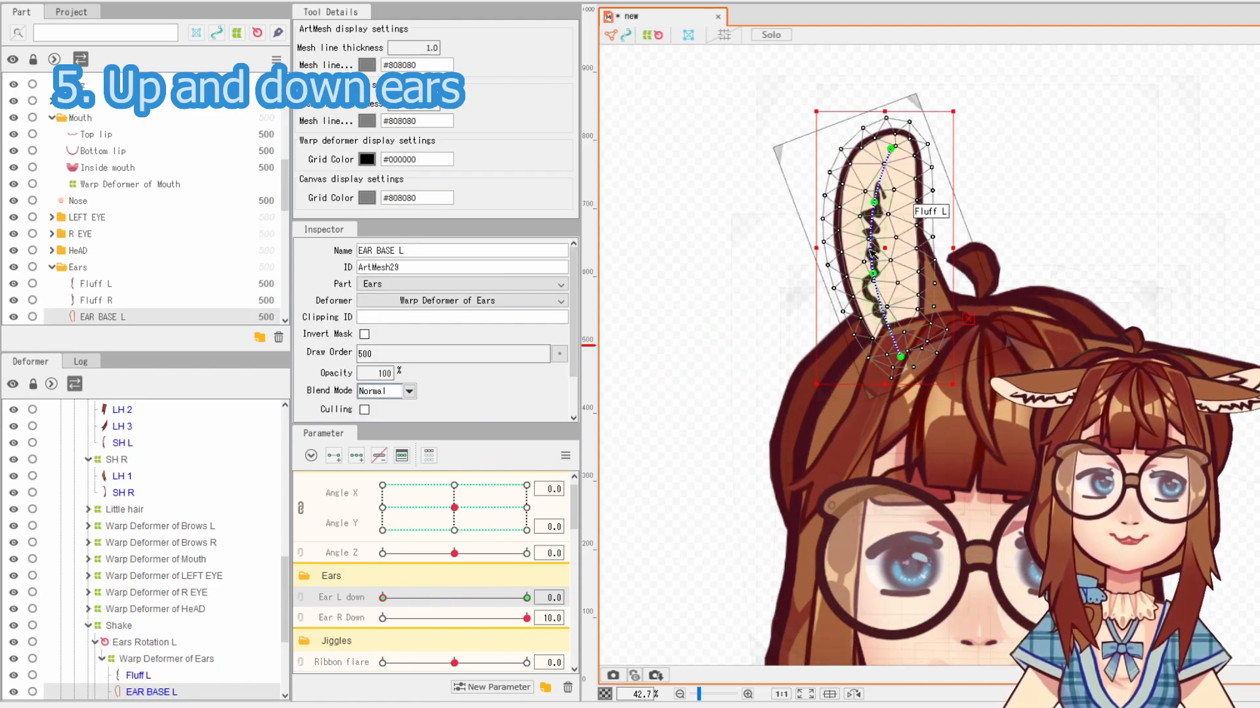
click(879, 252)
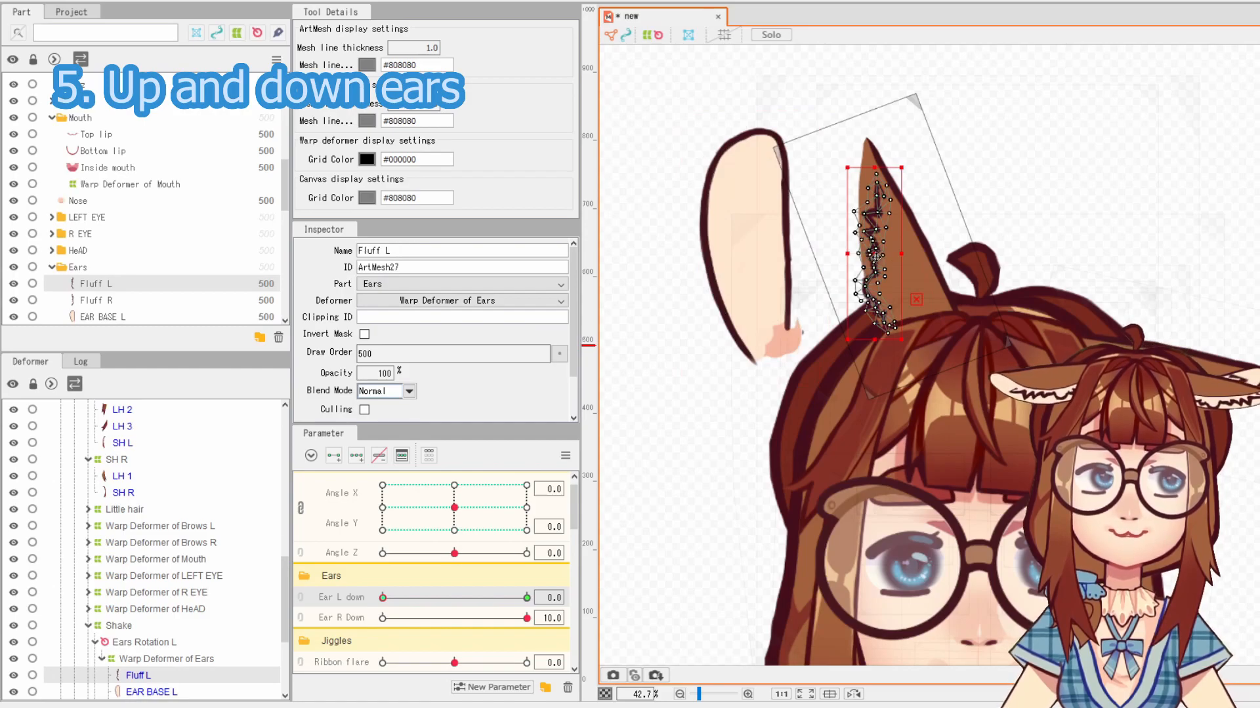
drag(876, 256, 653, 254)
drag(732, 313, 843, 388)
drag(689, 182, 808, 477)
click(795, 401)
click(759, 305)
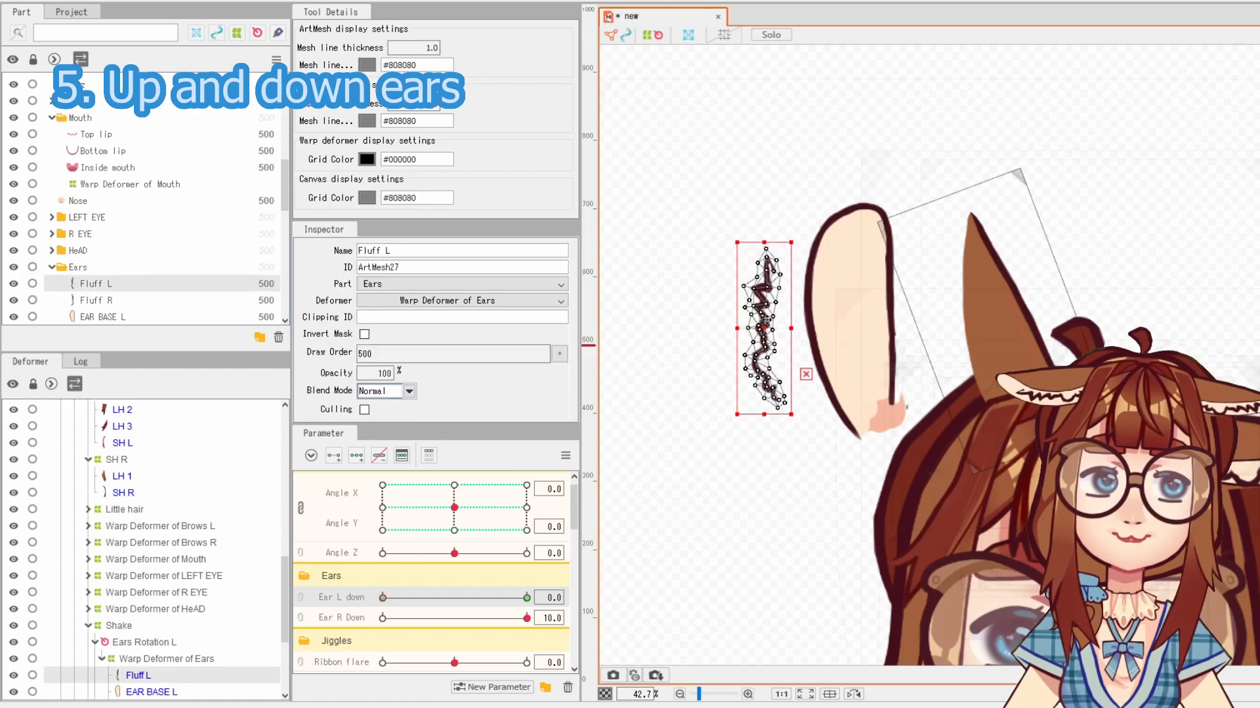
click(879, 336)
click(897, 147)
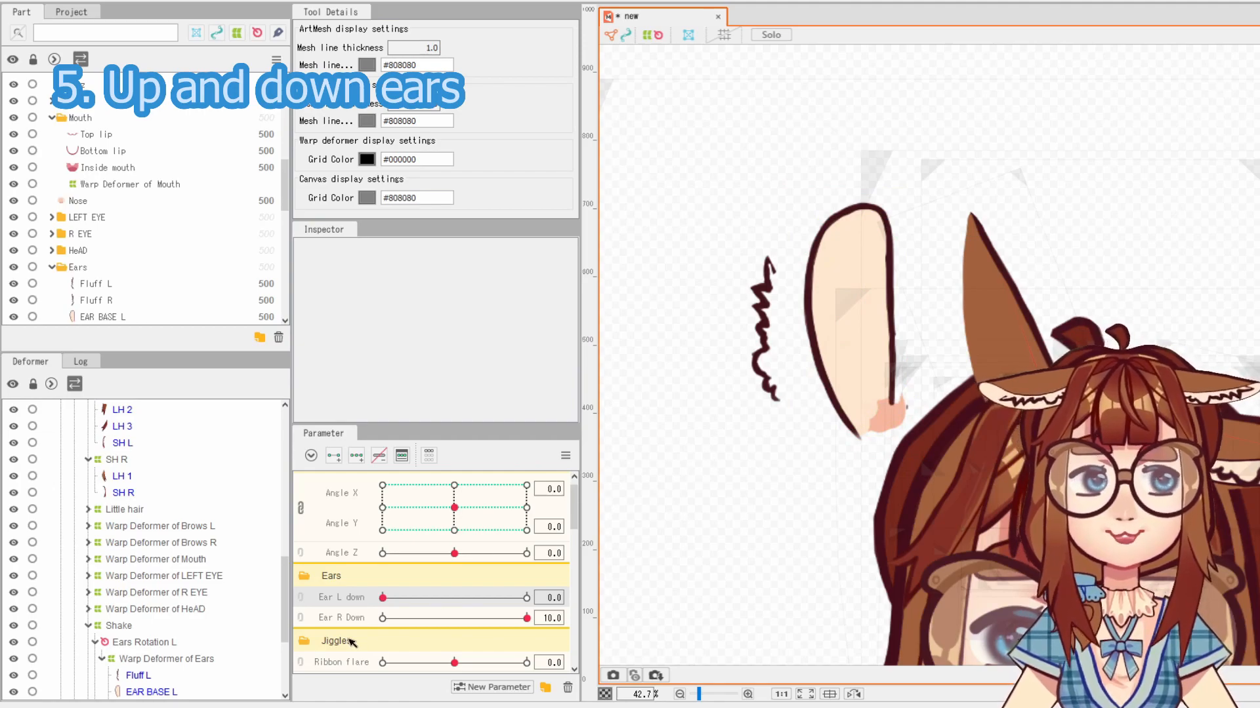
Sweep Ear L down to 10.0 and back to 0.0 to examine how the separated ear layers fold
drag(382, 597, 321, 614)
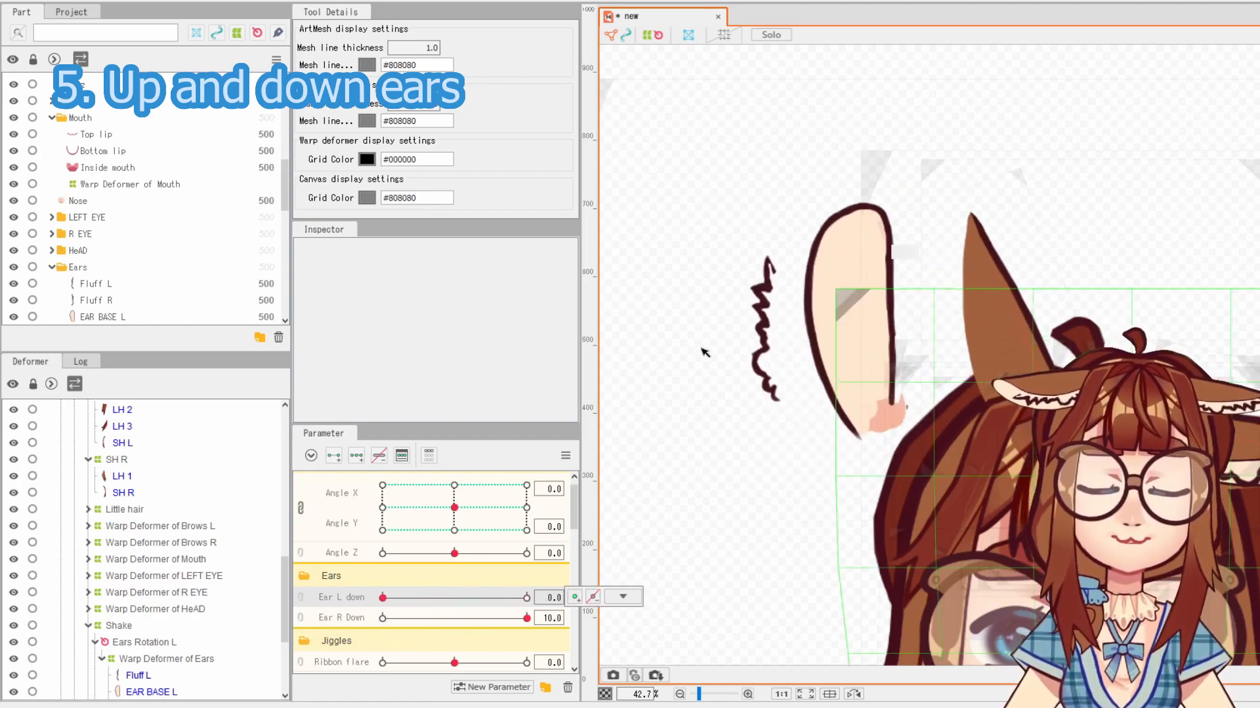
drag(383, 598, 549, 598)
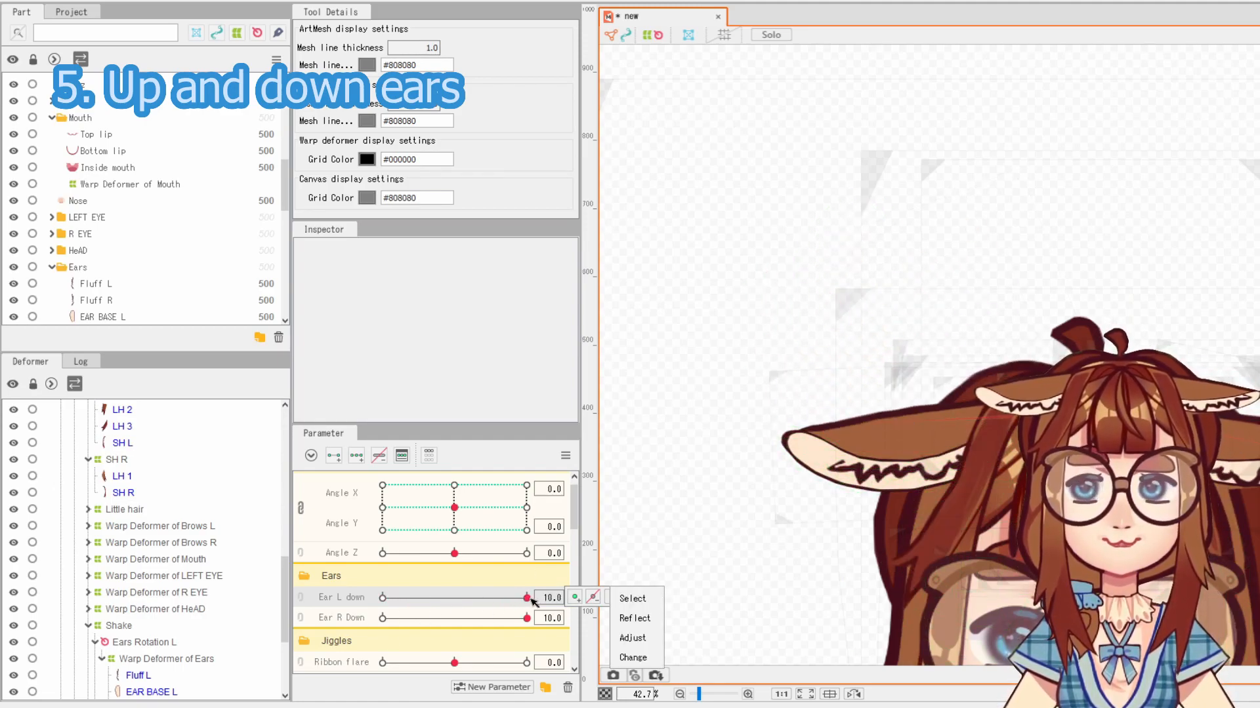
drag(516, 599, 383, 598)
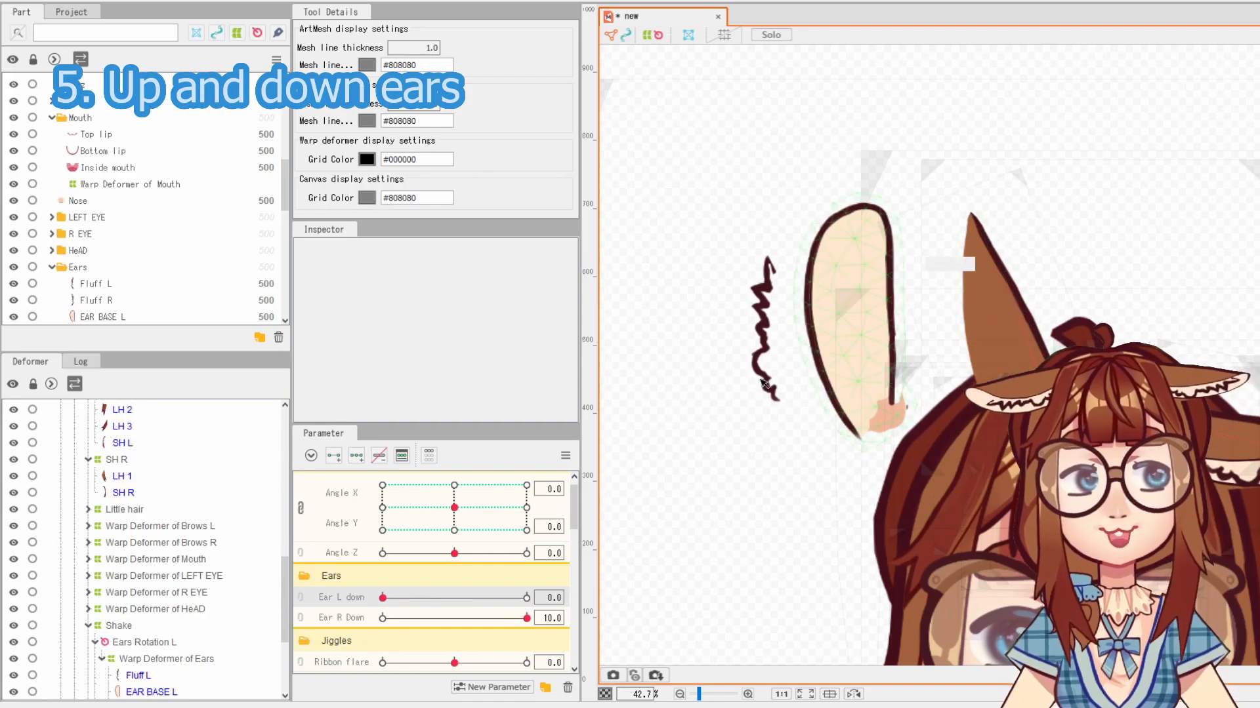
Undo the moves of Fluff L and EAR BASE L, and select the EAR BASE L mesh
key(ctrl+z)
key(ctrl+z)
key(ctrl+z)
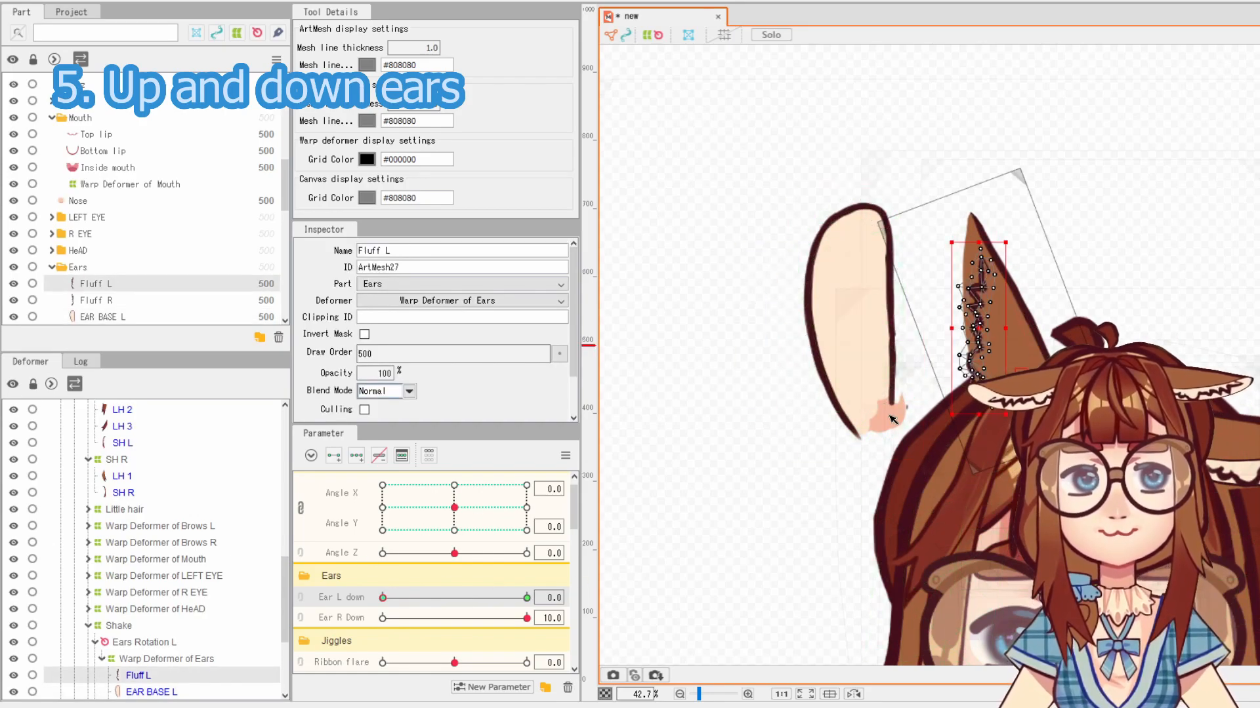
click(876, 433)
scroll(938, 406, up, 2)
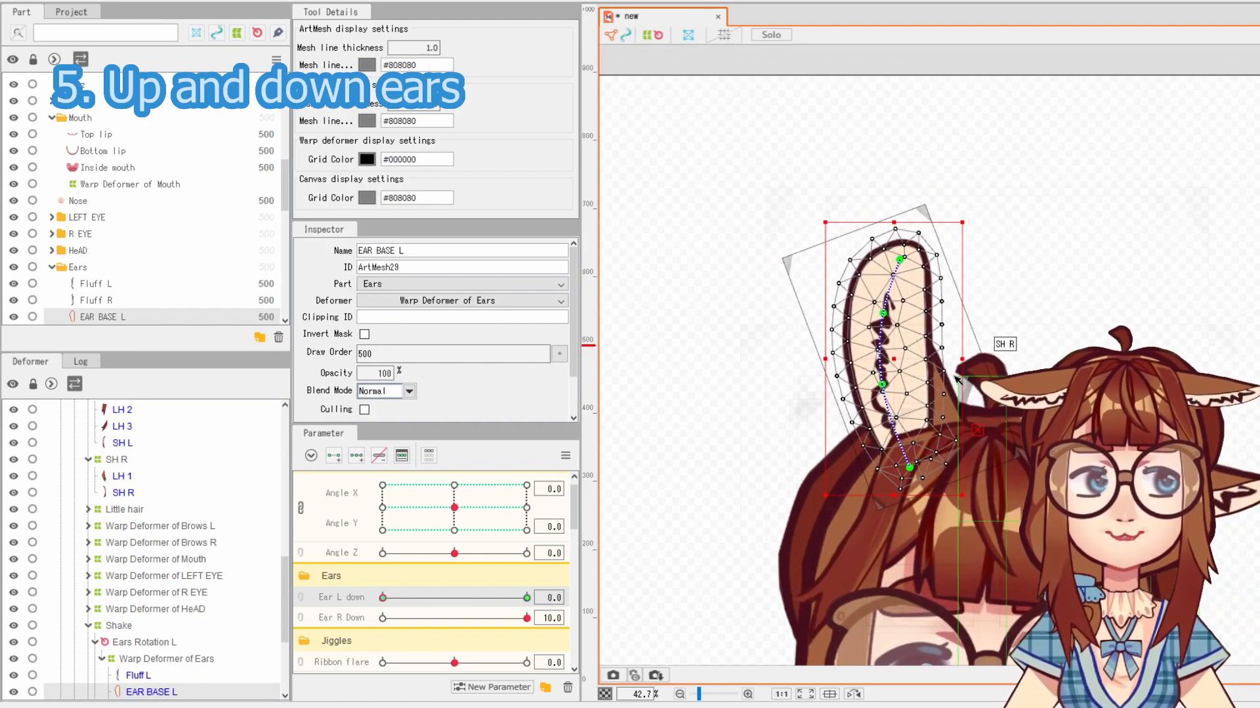
Try moving the Back L mesh out from behind the ear, and undo the move
scroll(938, 407, up, 3)
click(925, 285)
scroll(925, 285, down, 4)
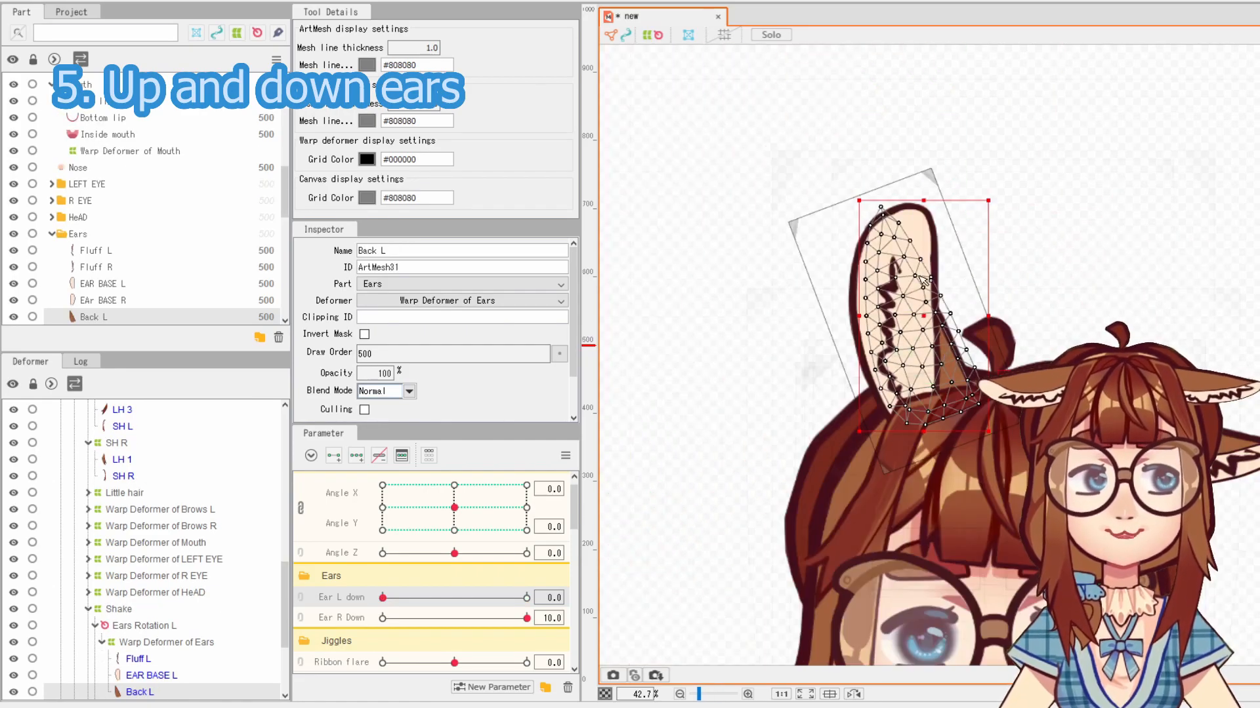
drag(922, 318, 1033, 318)
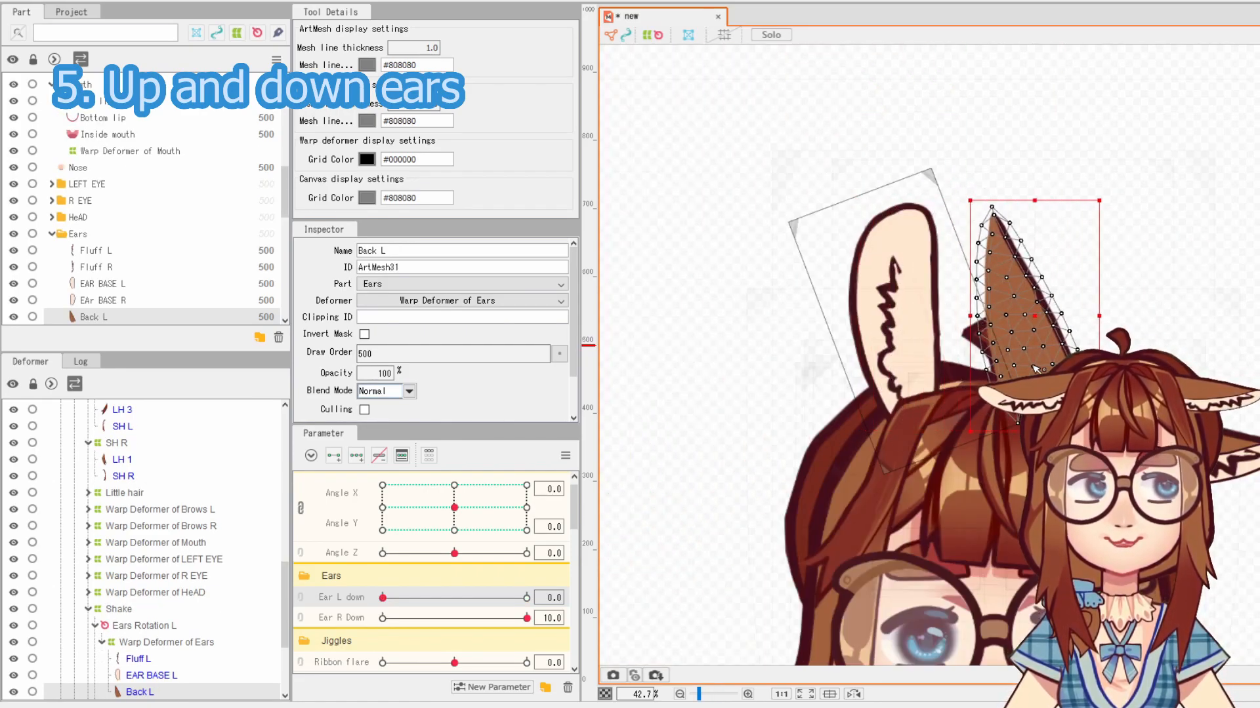
key(ctrl+z)
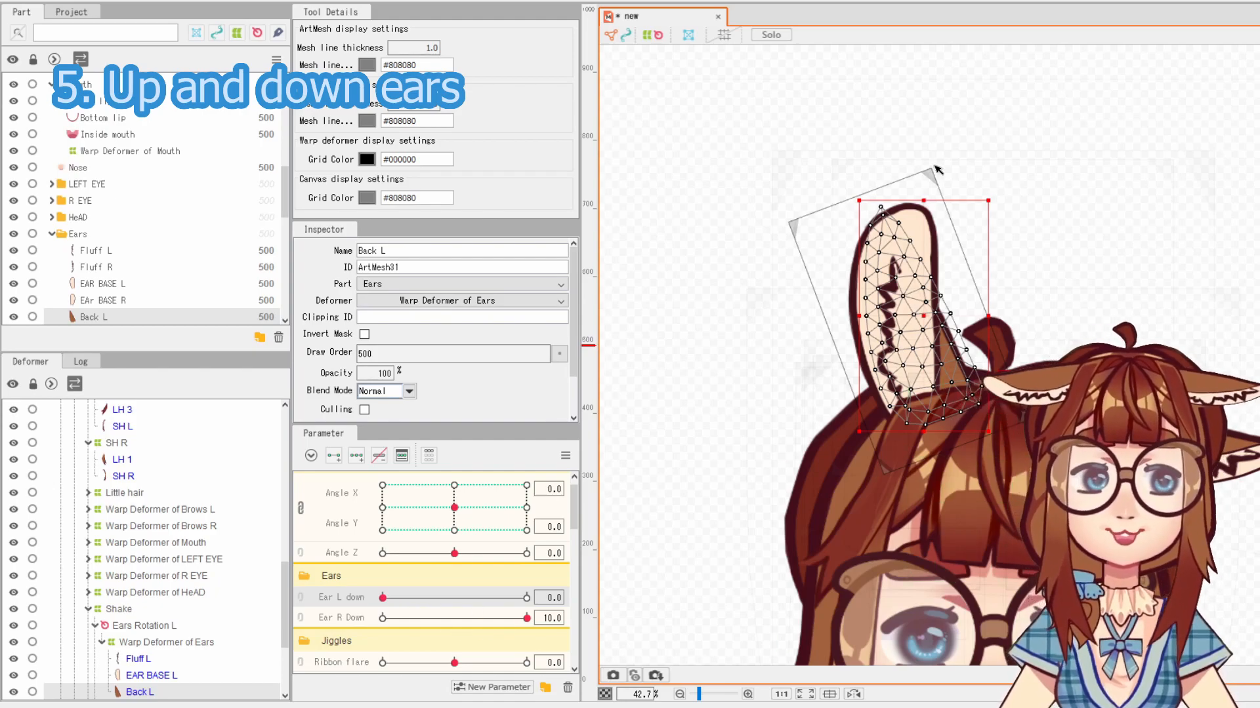
Select the EAR BASE L mesh and set Ear L down to 10.0 to show its deform path on the folded ear
scroll(852, 338, up, 3)
click(952, 422)
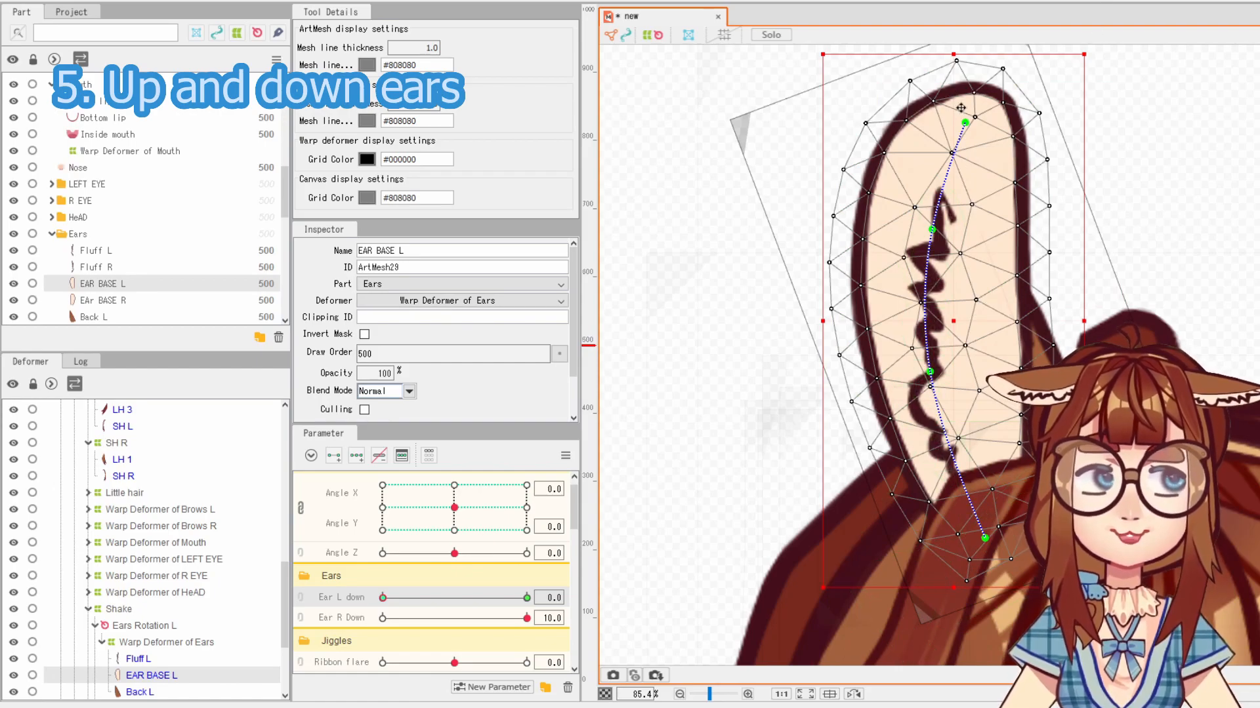
drag(382, 598, 527, 597)
drag(930, 533, 1087, 408)
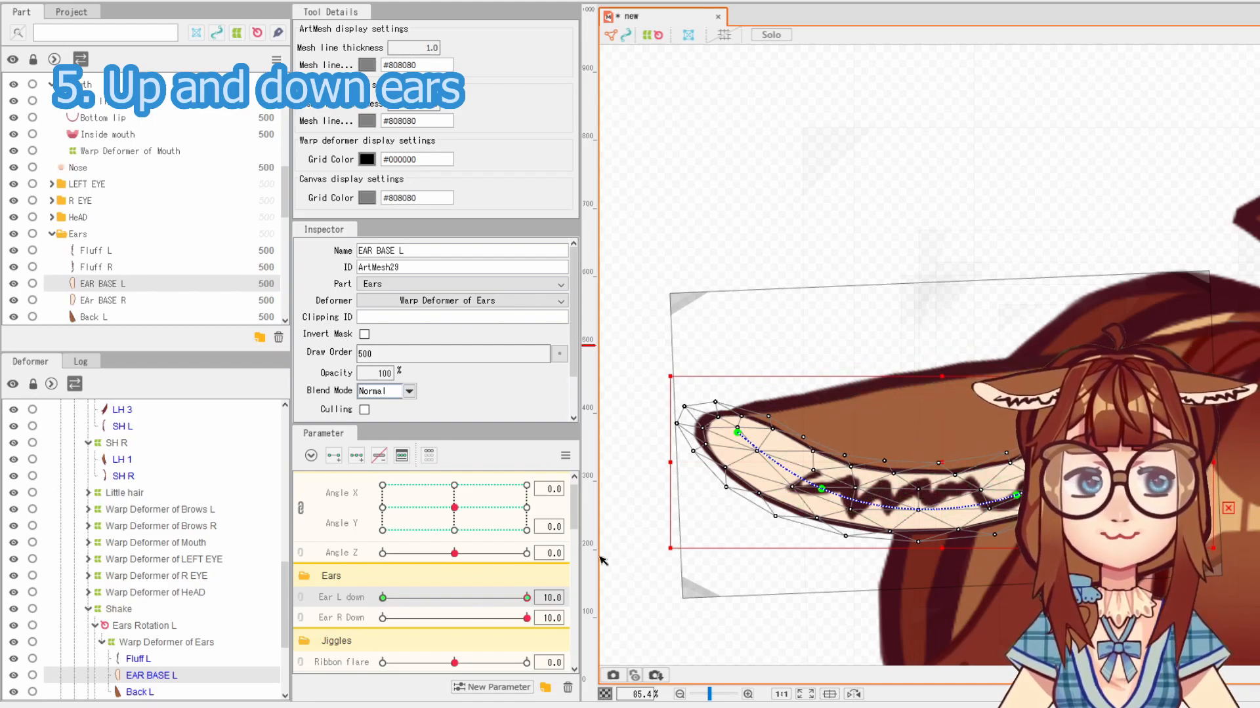
drag(875, 495, 837, 454)
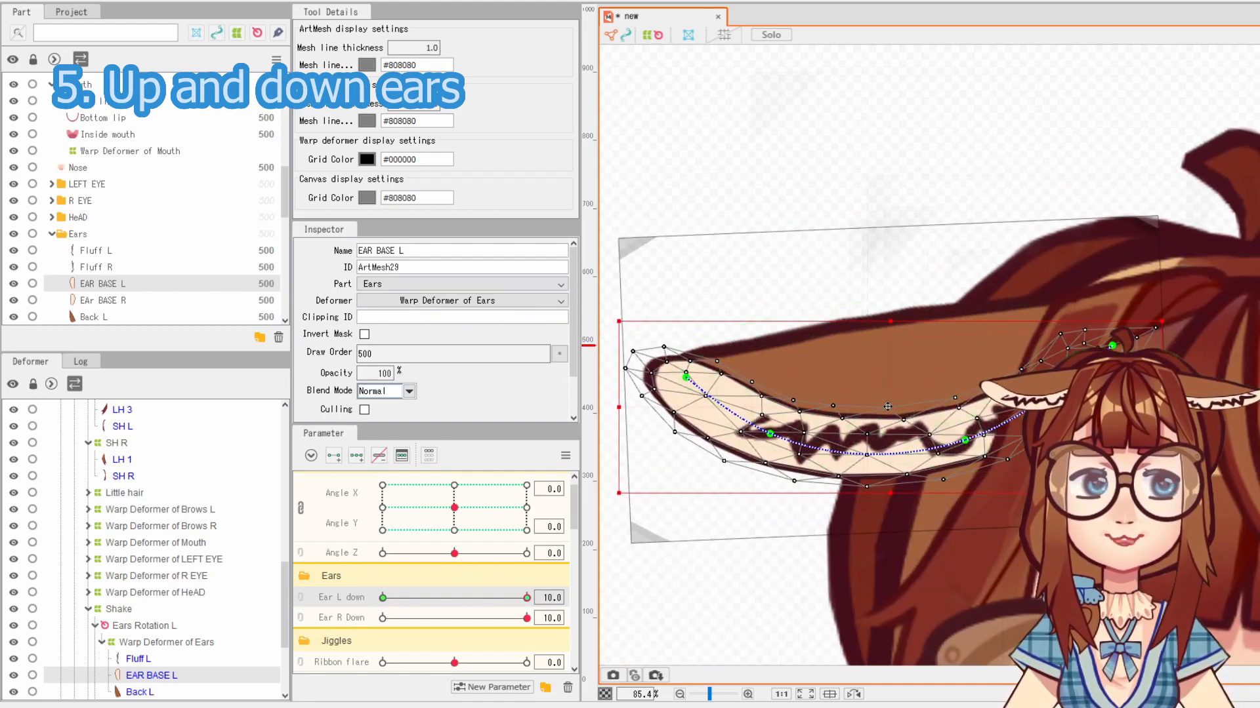
Try reshaping the folded left ear by moving EAR BASE L's deform path points, and revert the change
drag(886, 321, 890, 137)
drag(1113, 182, 1249, 363)
drag(687, 250, 763, 272)
key(ctrl+z)
key(ctrl+y)
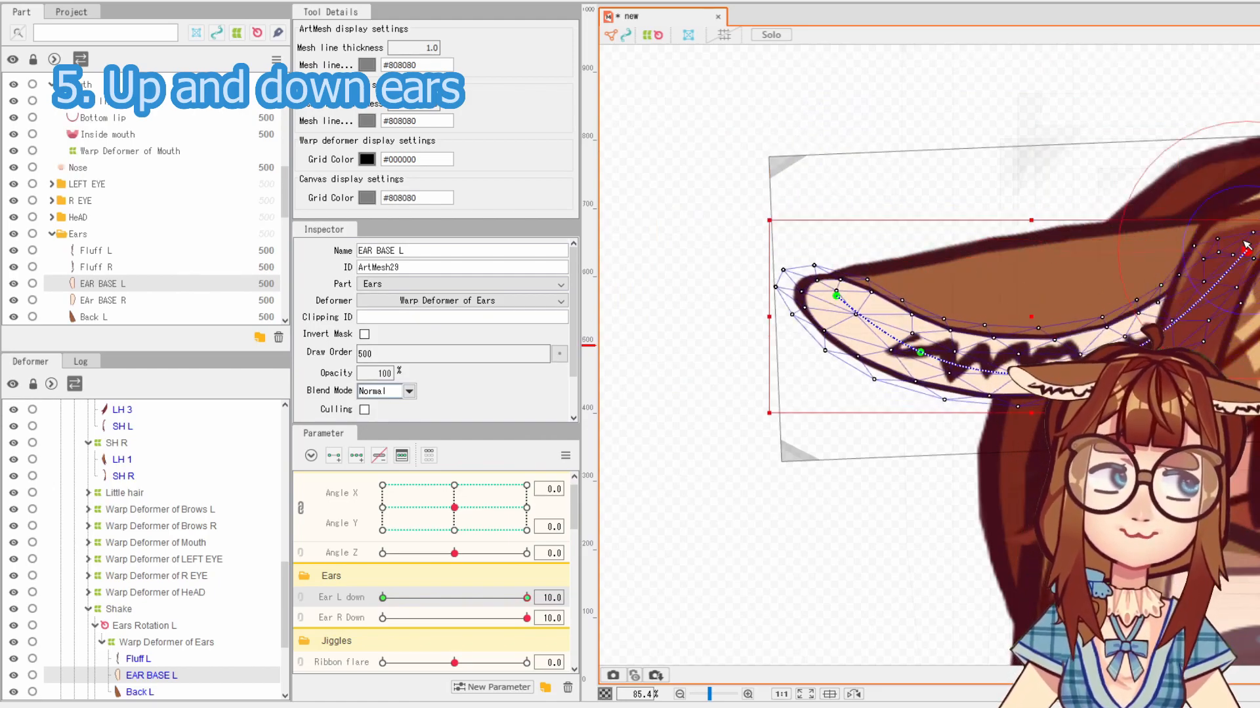
drag(1141, 348, 888, 398)
scroll(897, 448, down, 3)
scroll(887, 399, up, 3)
scroll(931, 334, down, 3)
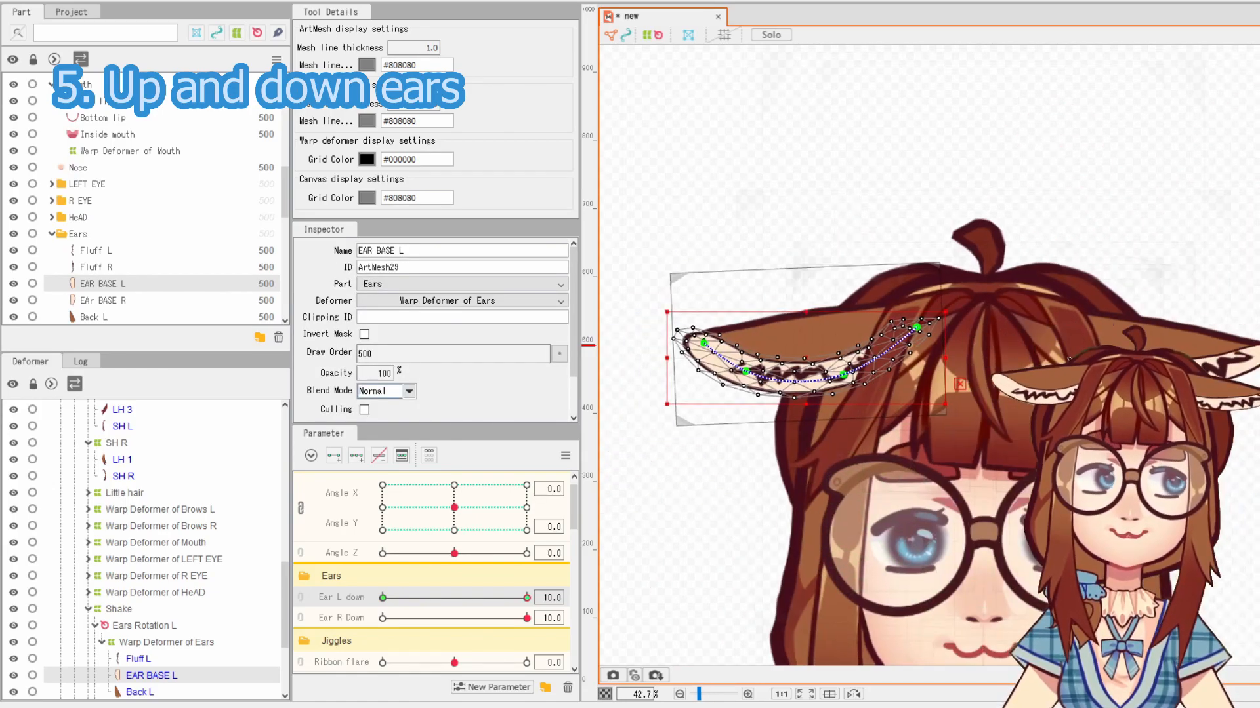
Select the BAc K R mesh and the EAr BASE R mesh to examine the folded right ear and its deform path
click(1235, 339)
scroll(1236, 340, up, 5)
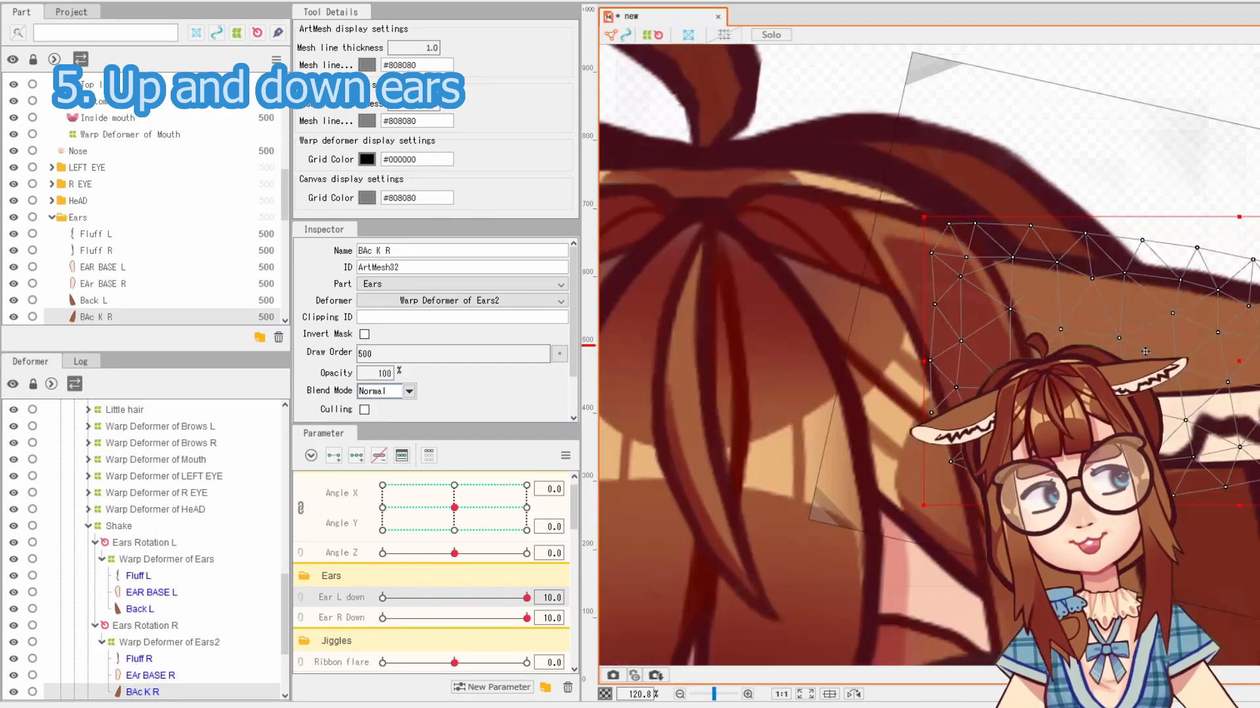
click(234, 675)
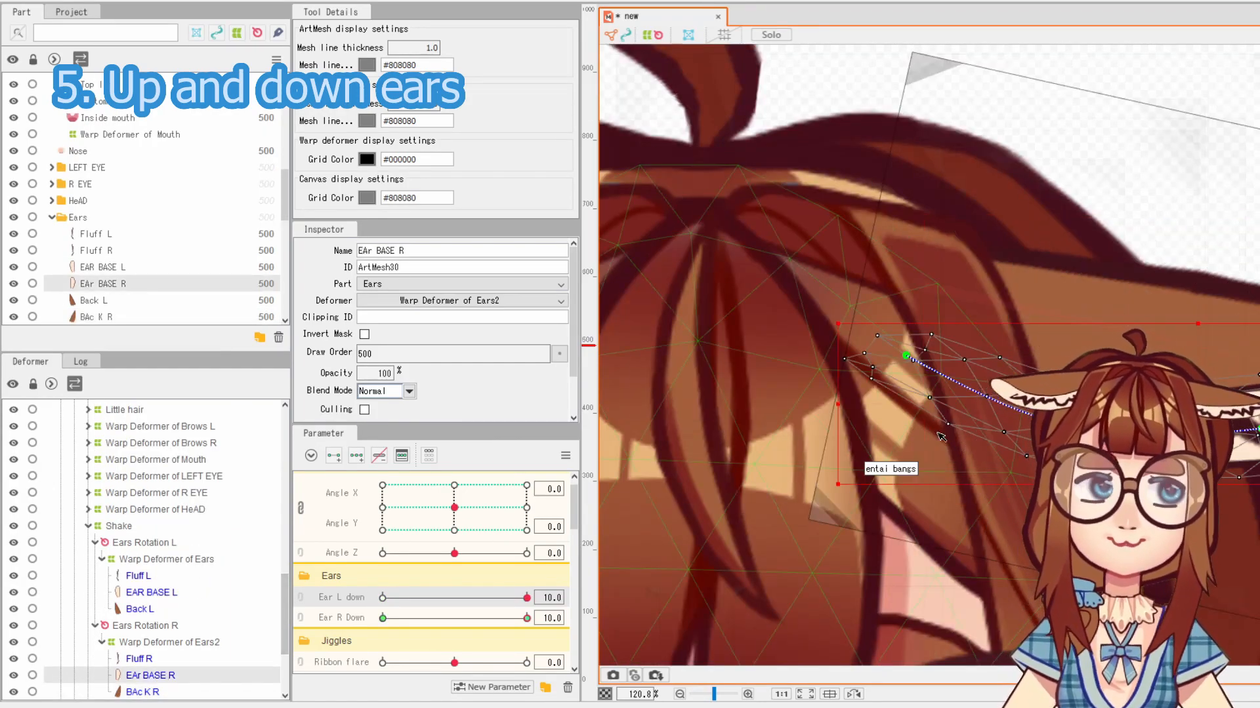
scroll(796, 458, down, 5)
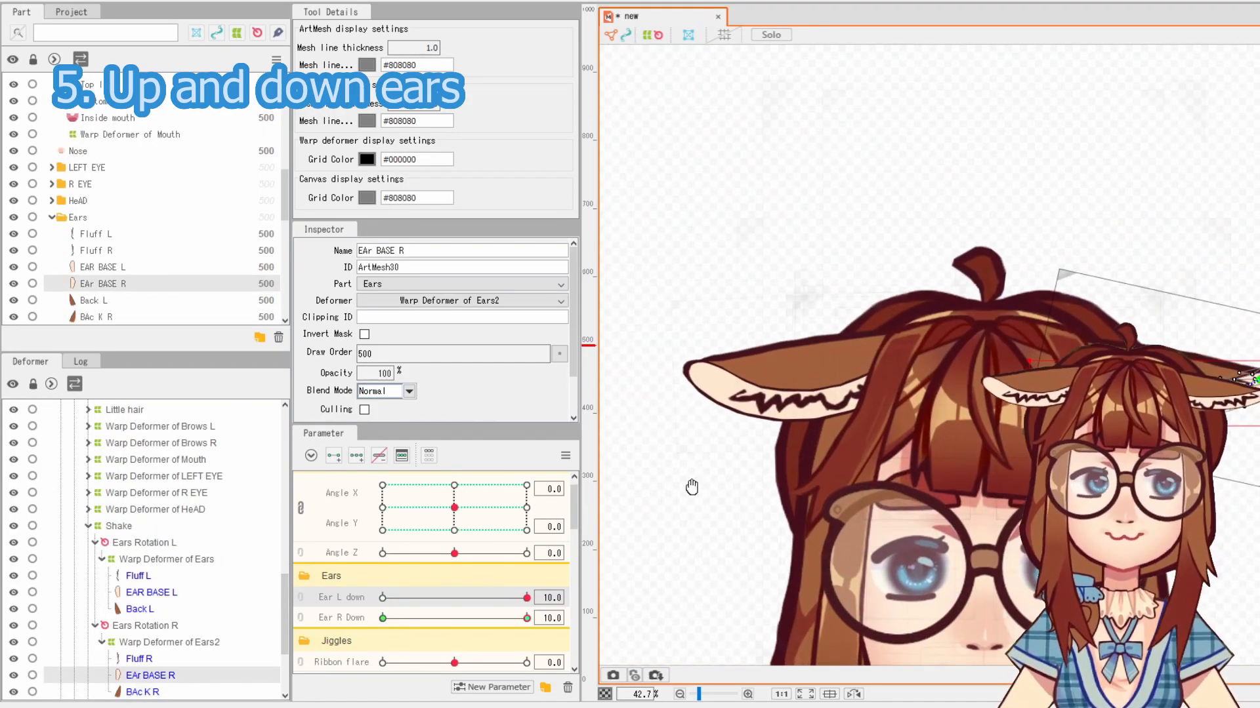
Set Ear L down and Ear R Down to 0.0 to raise both ears
click(388, 598)
drag(387, 599, 382, 597)
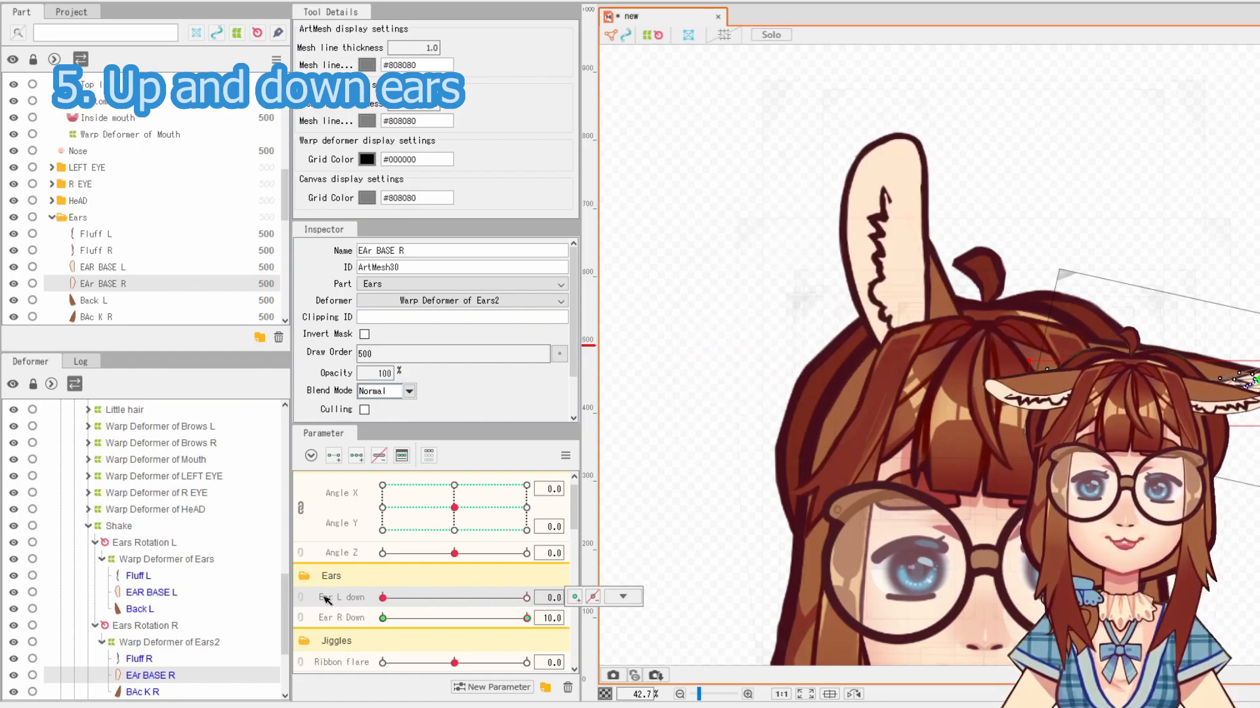
drag(524, 618, 384, 619)
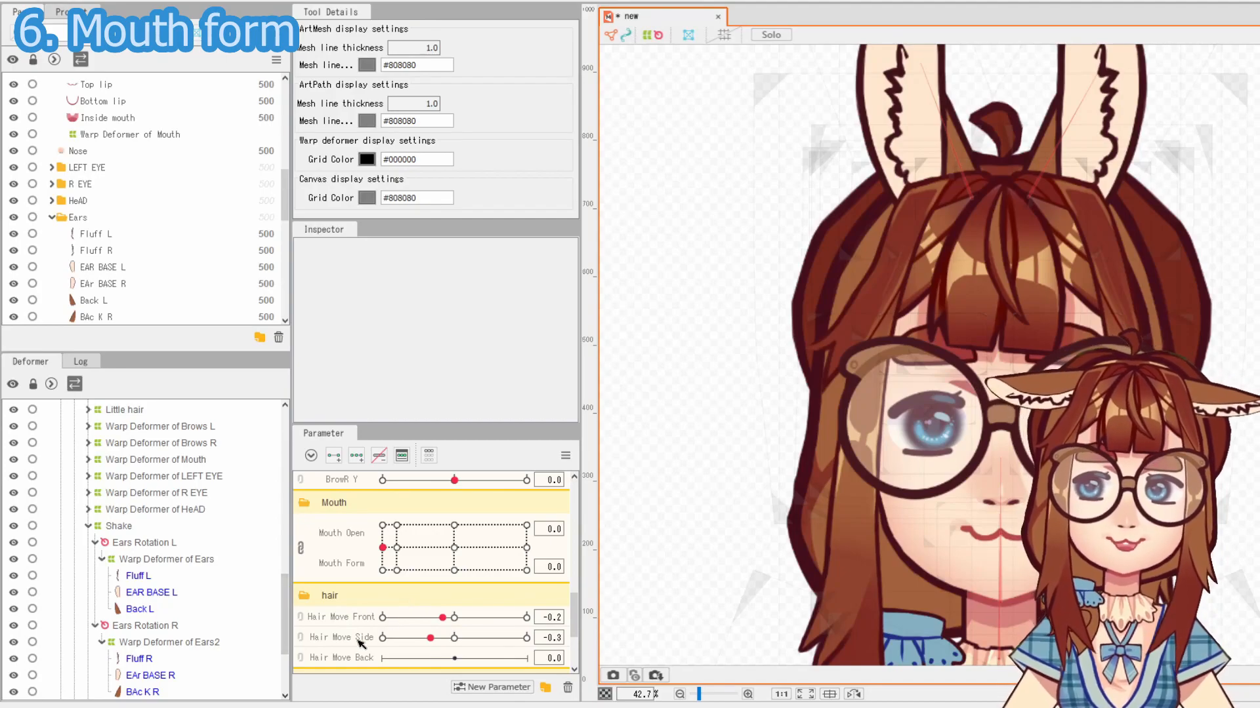
Unlink the combined Mouth Open and Mouth Form sliders and set Mouth Form to -1.0
drag(1014, 581, 973, 529)
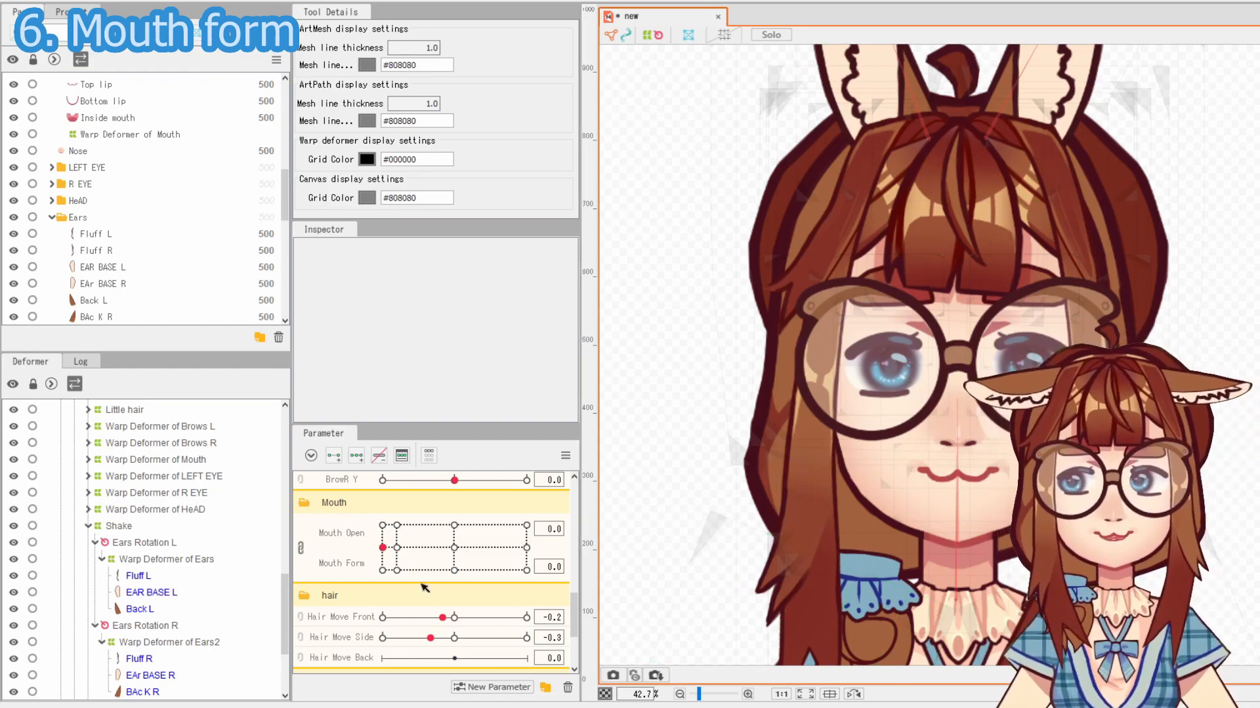
click(301, 548)
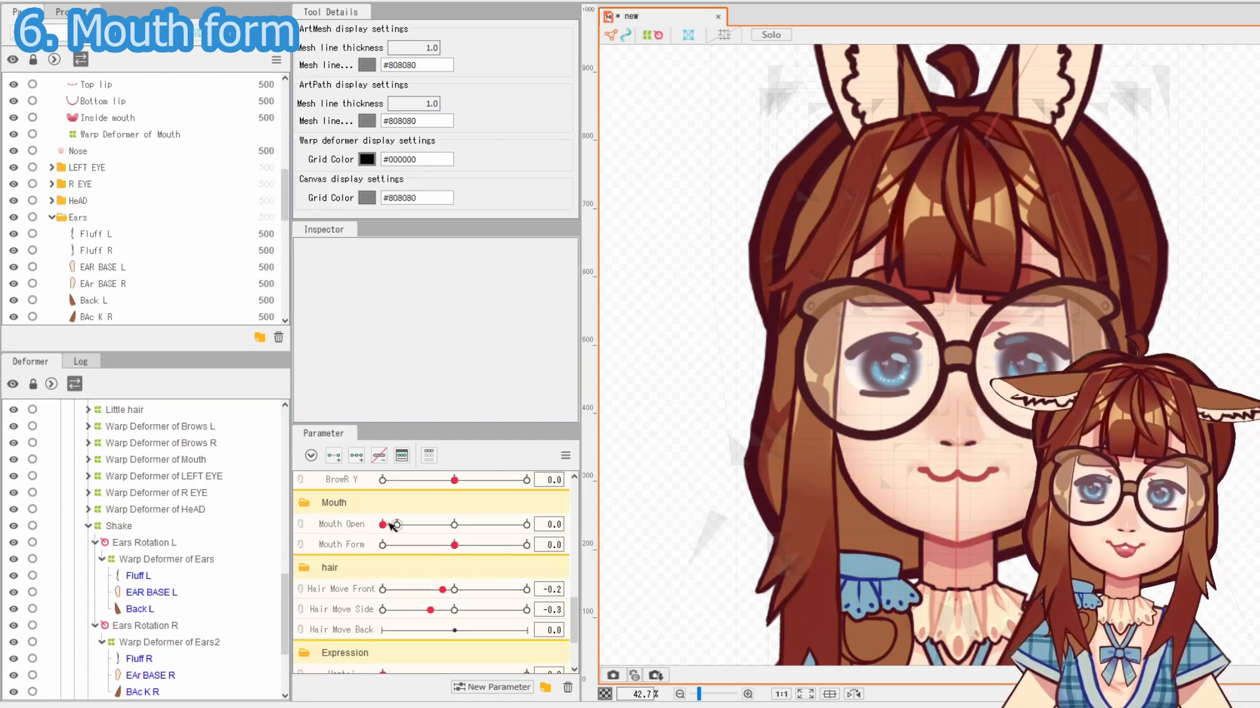
drag(452, 547, 309, 550)
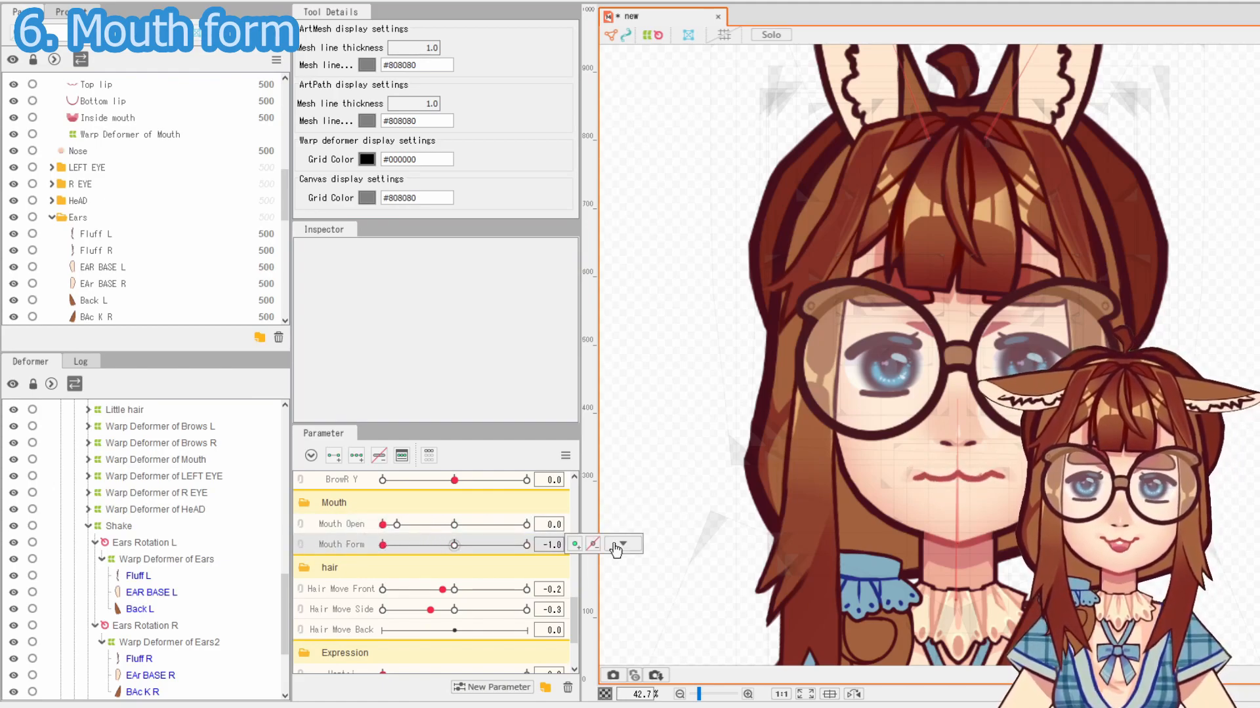
Shift the right-hand vertices of the Inside mouth mesh down and outward behind the lip line at Mouth Form -1.0
scroll(1027, 502, up, 5)
click(908, 337)
drag(816, 345, 915, 421)
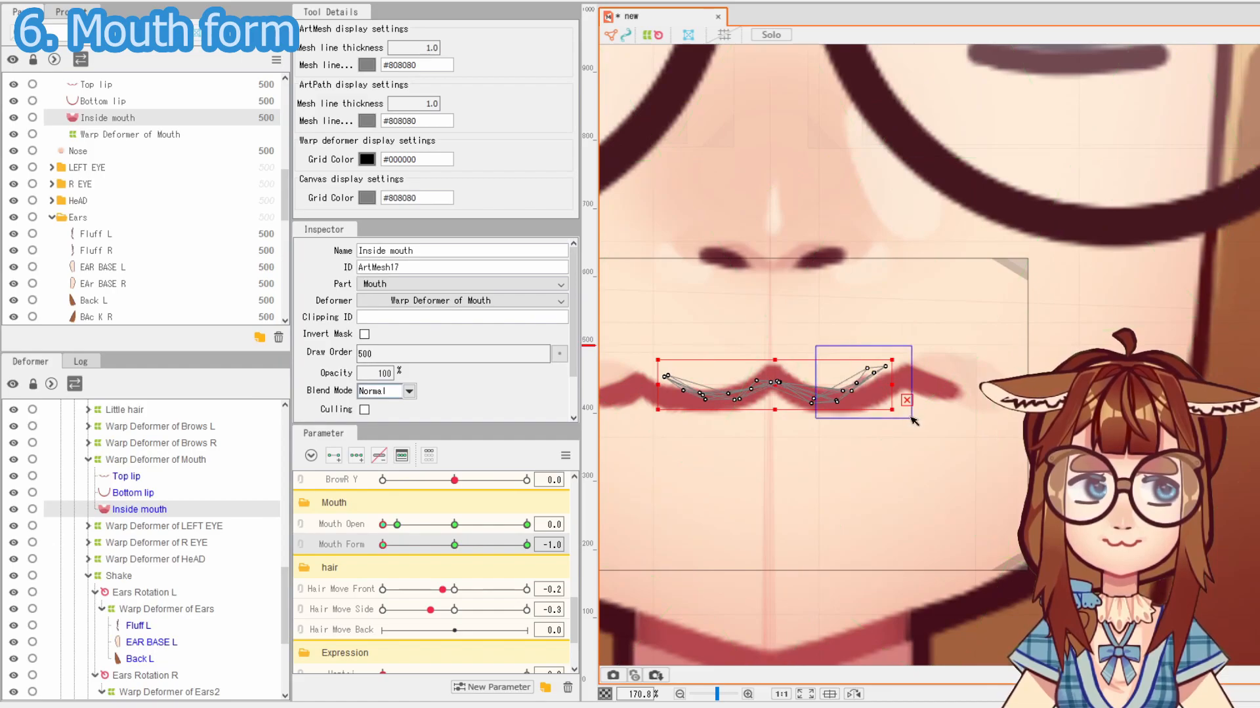
drag(863, 380, 876, 392)
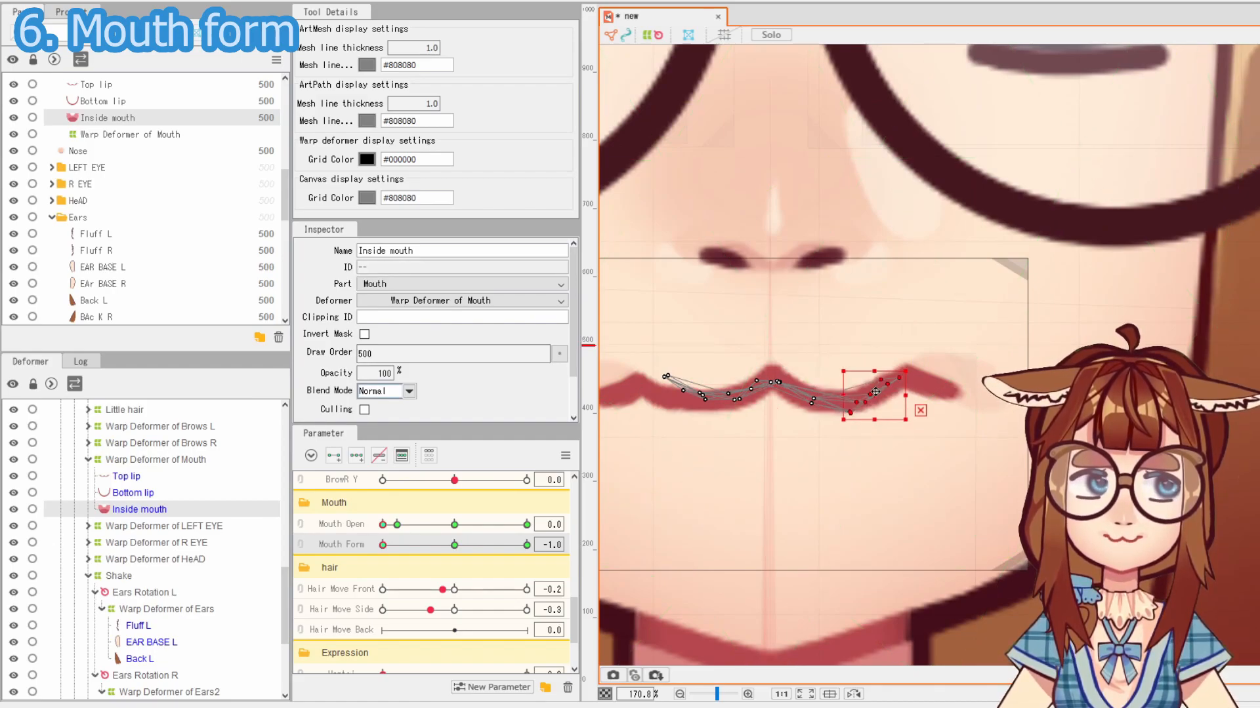
scroll(876, 391, down, 3)
click(1066, 285)
scroll(785, 341, up, 2)
drag(792, 348, 801, 384)
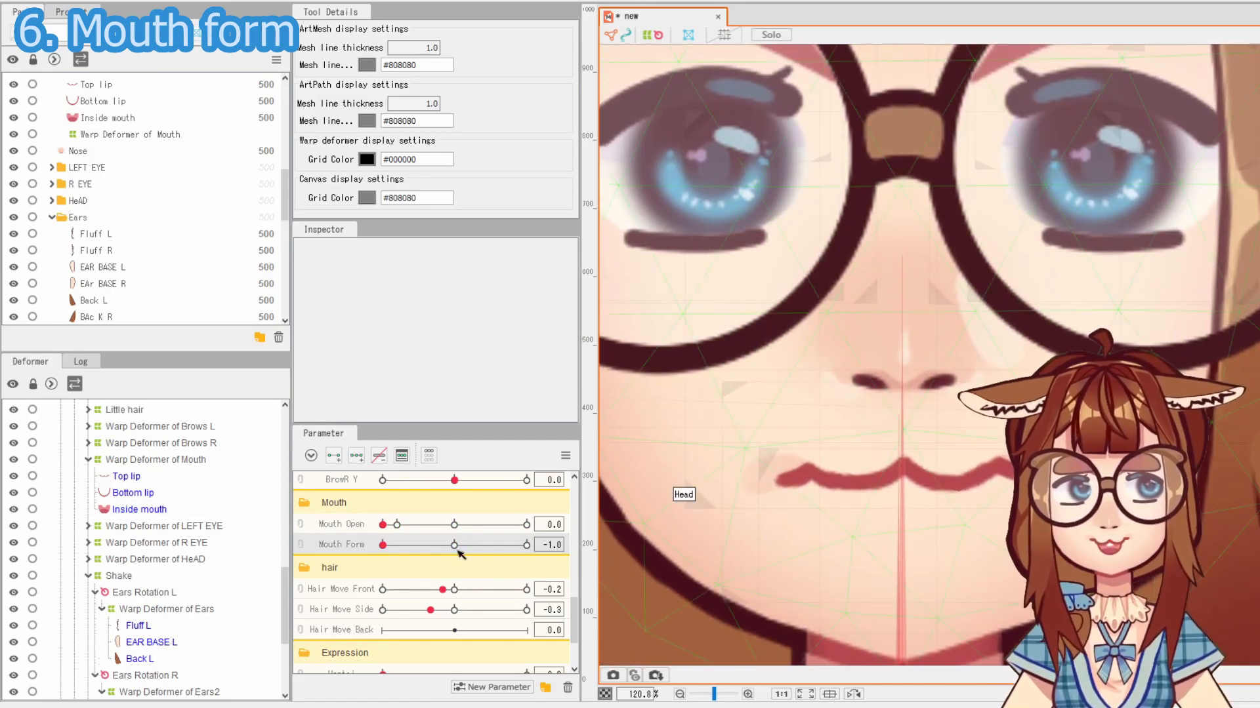
key(ctrl+0)
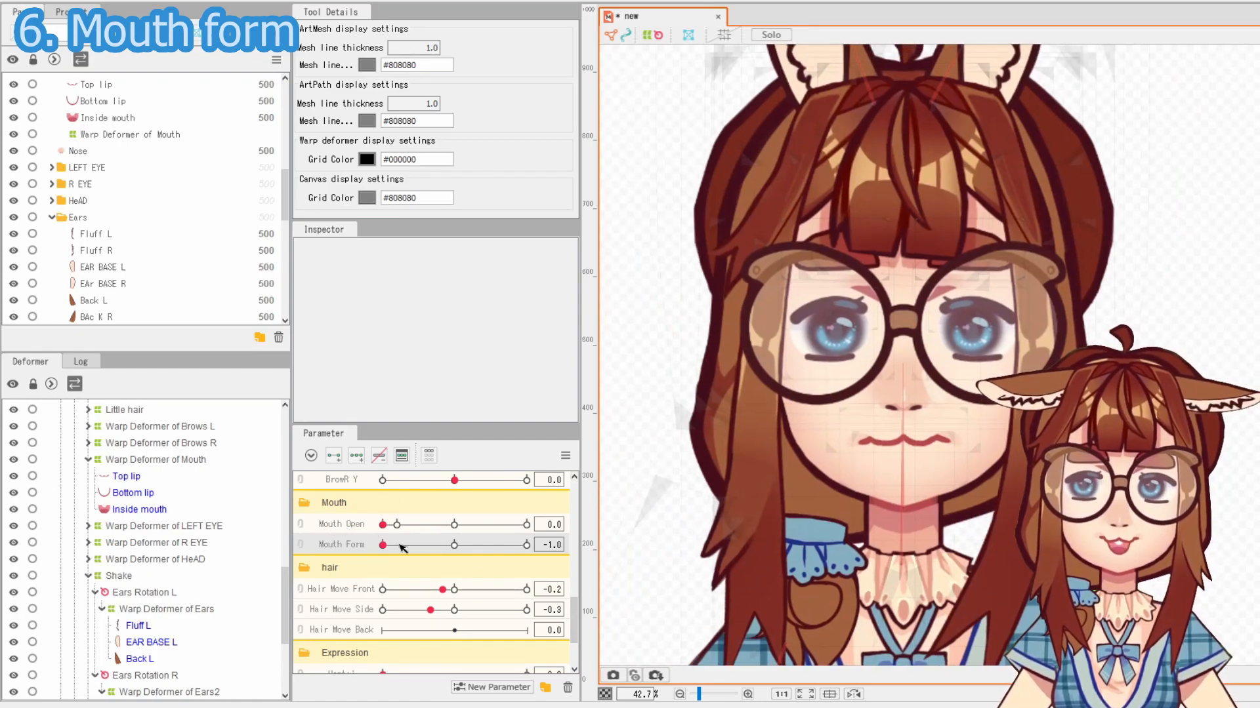
Set Mouth Form to 0.0 and Mouth Open to 0.5 to check the half-open mouth
drag(403, 548, 458, 555)
click(454, 524)
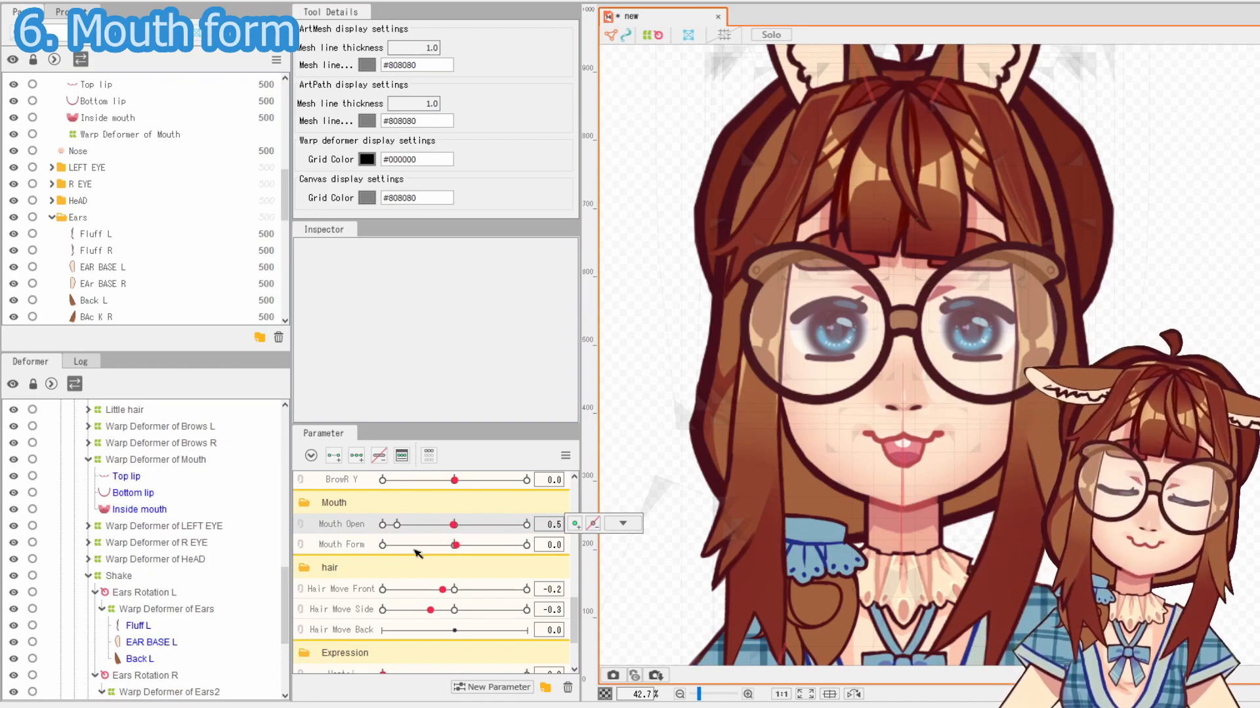
click(456, 545)
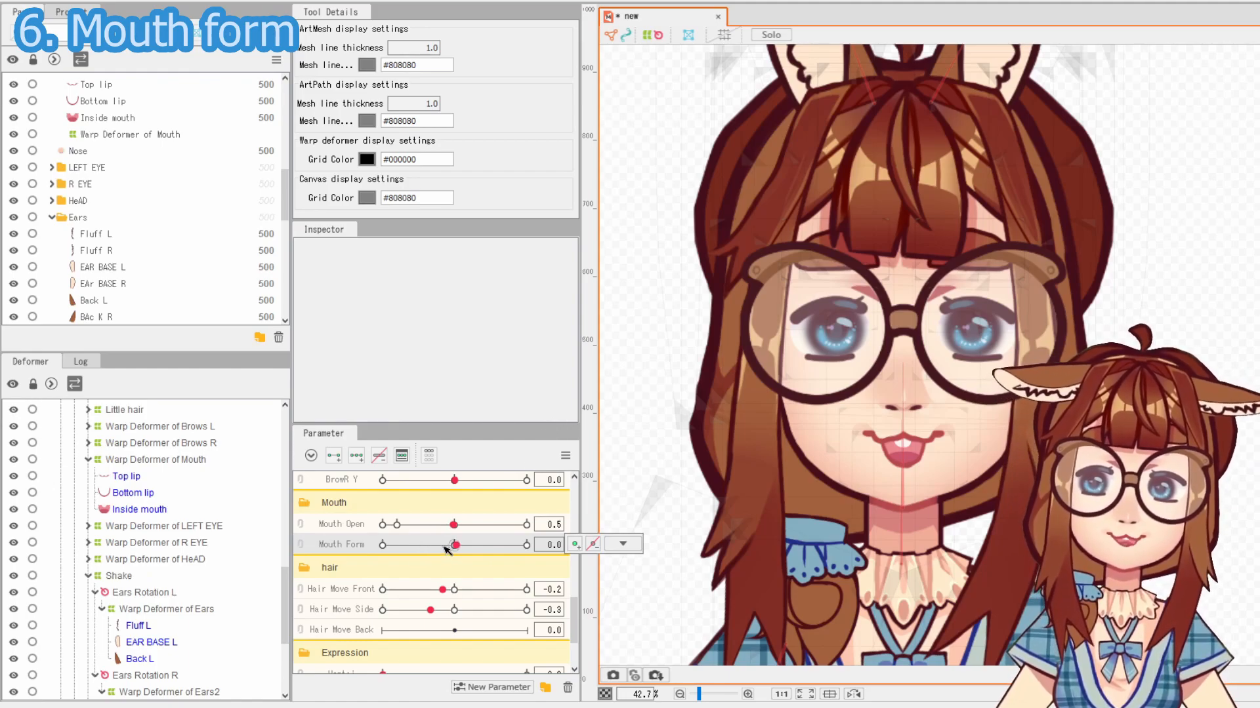
click(623, 543)
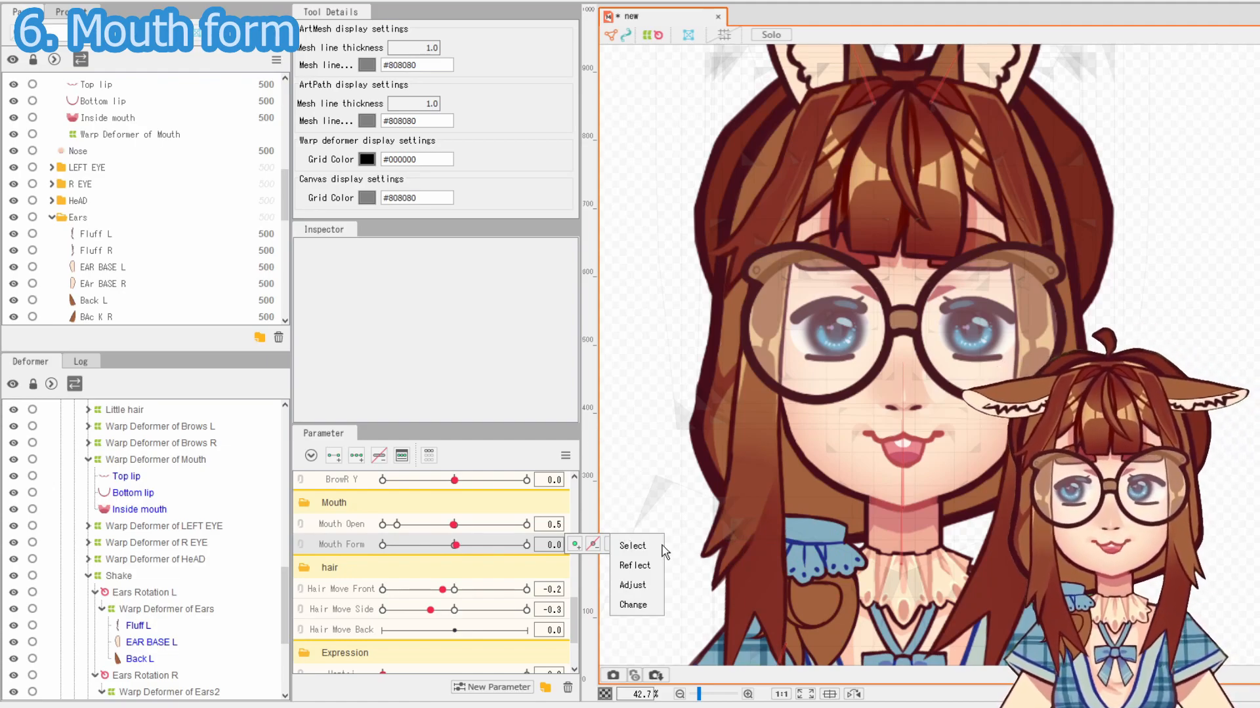
Set Mouth Open to 1.0 and compare the fully open mouth at Mouth Form 1.0 and 0.0
drag(453, 525, 557, 524)
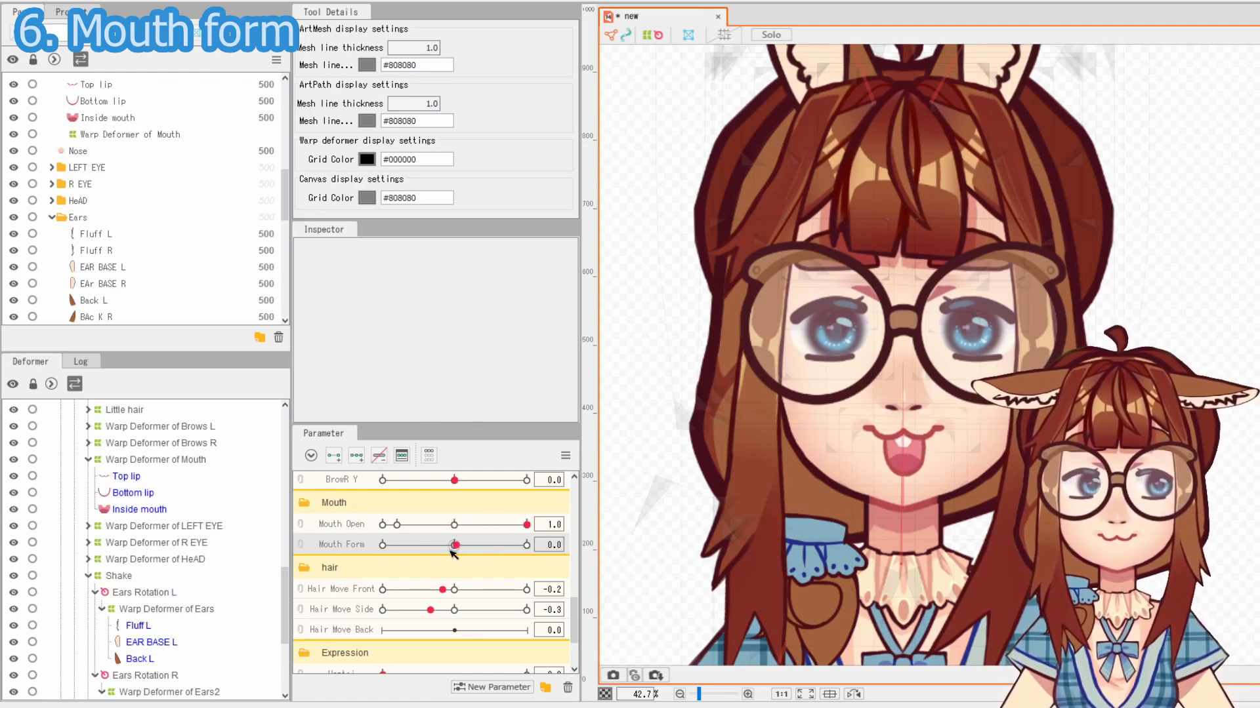
drag(458, 545, 527, 545)
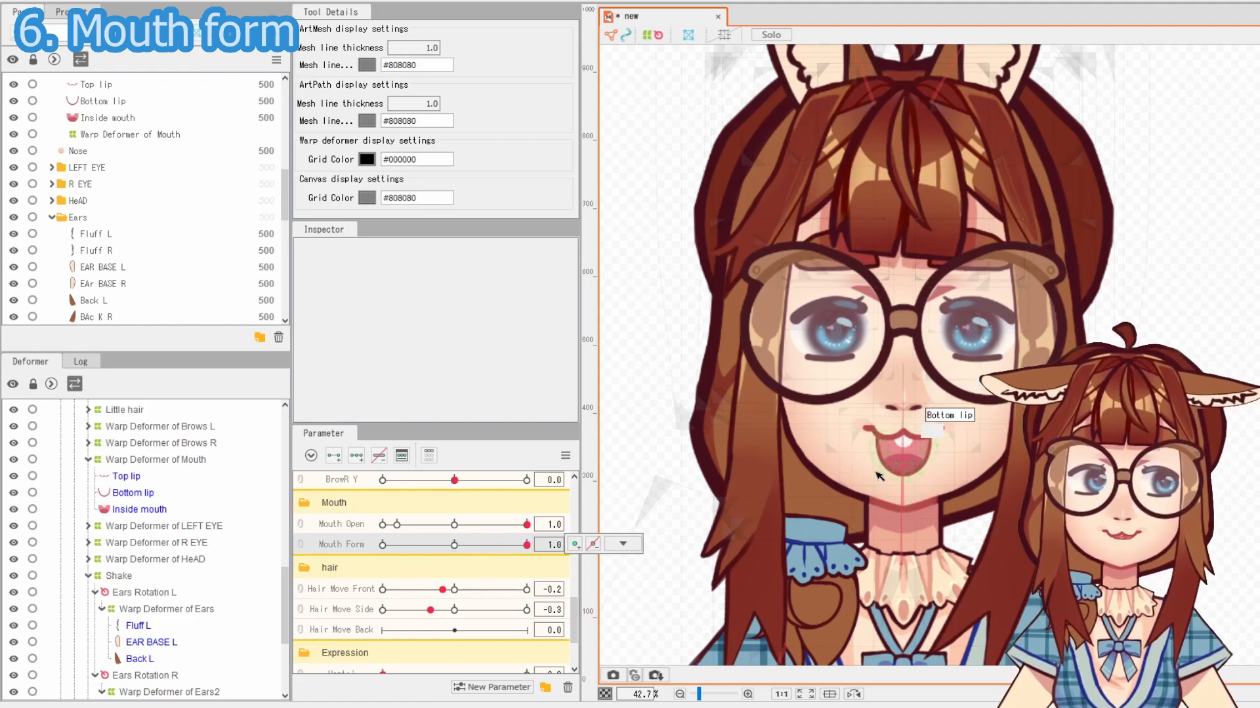
click(623, 544)
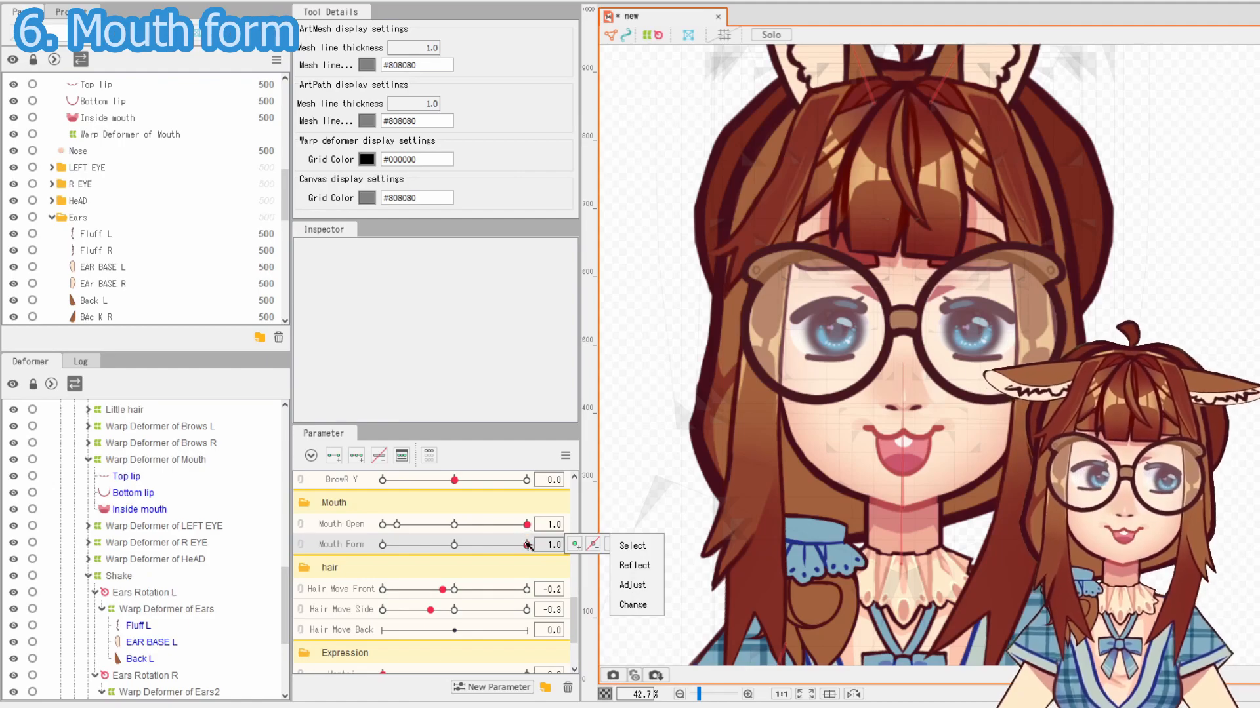
click(528, 545)
drag(528, 544, 454, 545)
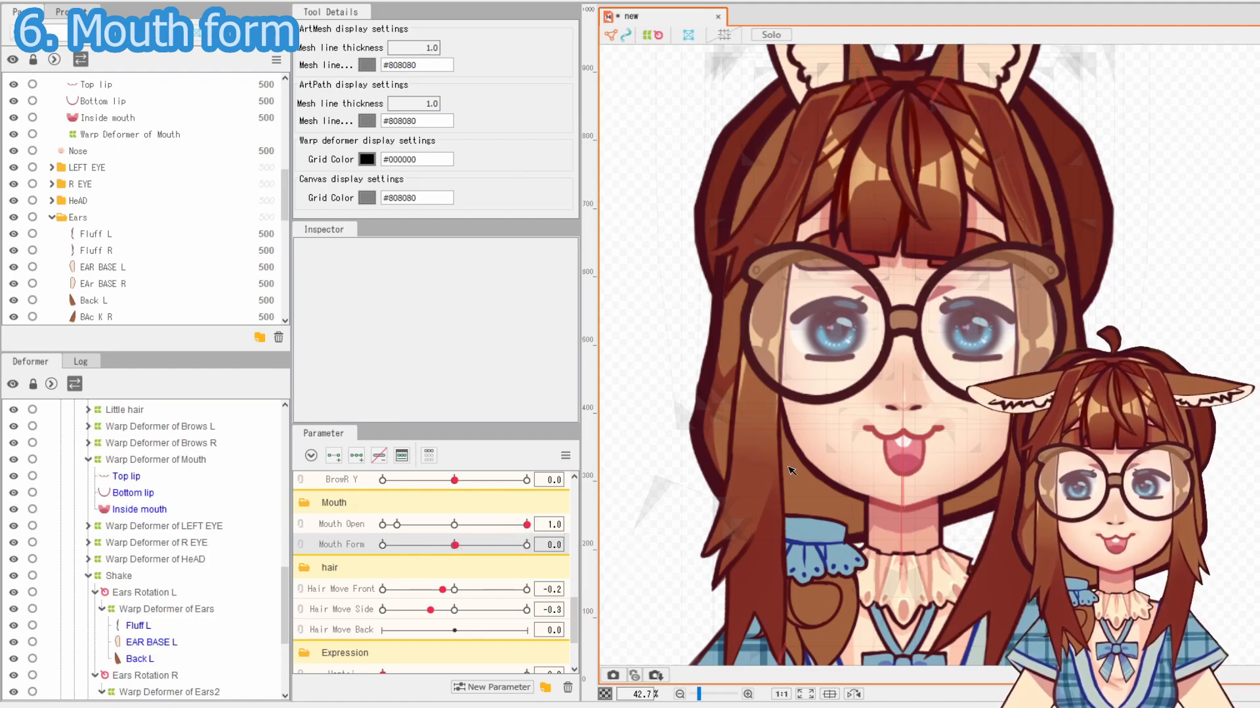
scroll(909, 427, up, 5)
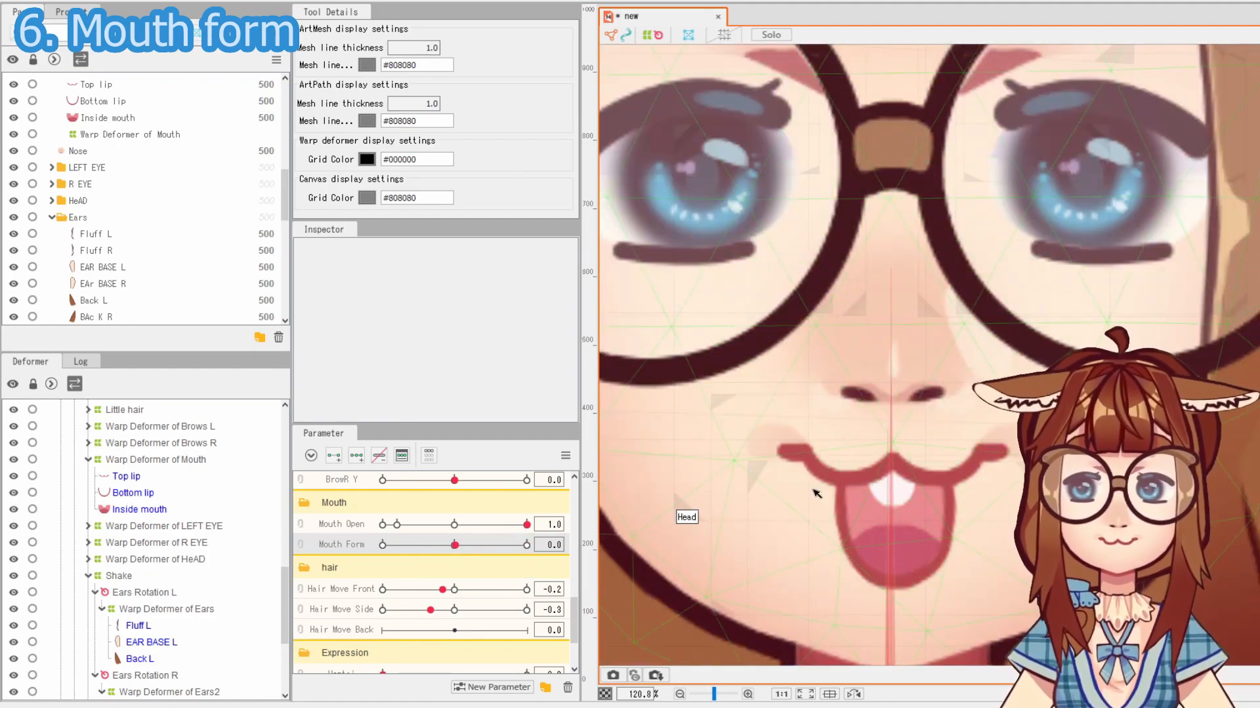
scroll(951, 518, down, 3)
Set Mouth Form to -1.0 and move Mouth Open between 0.0 and 0.4 to check how this mouth shape opens
drag(527, 525, 334, 527)
drag(454, 545, 358, 553)
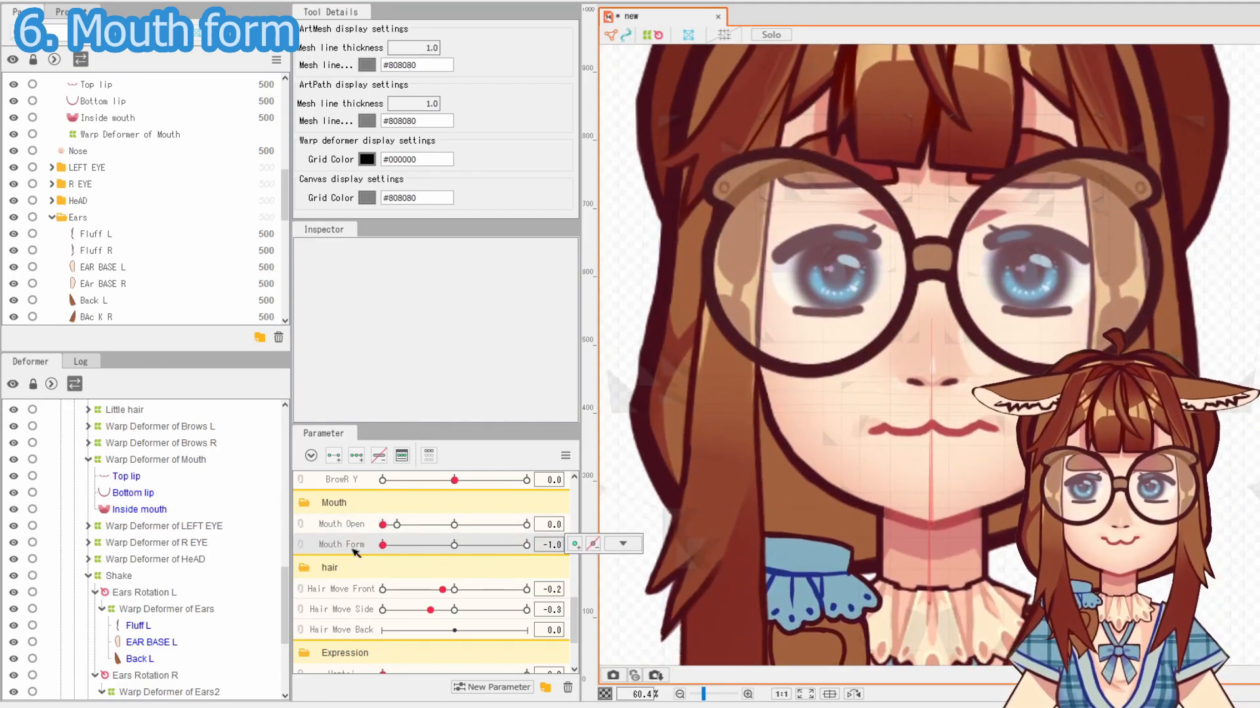
click(397, 525)
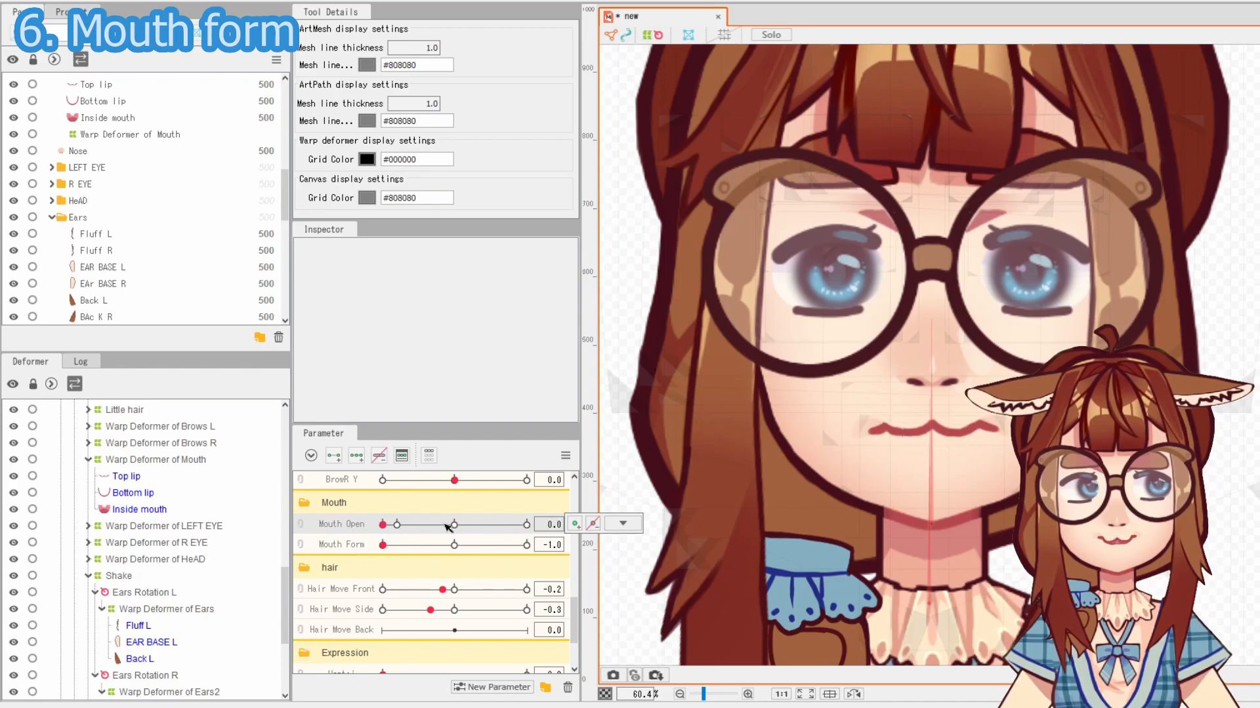
mouse_move(383, 527)
mouse_down()
mouse_move(521, 524)
mouse_move(371, 527)
mouse_up()
click(383, 547)
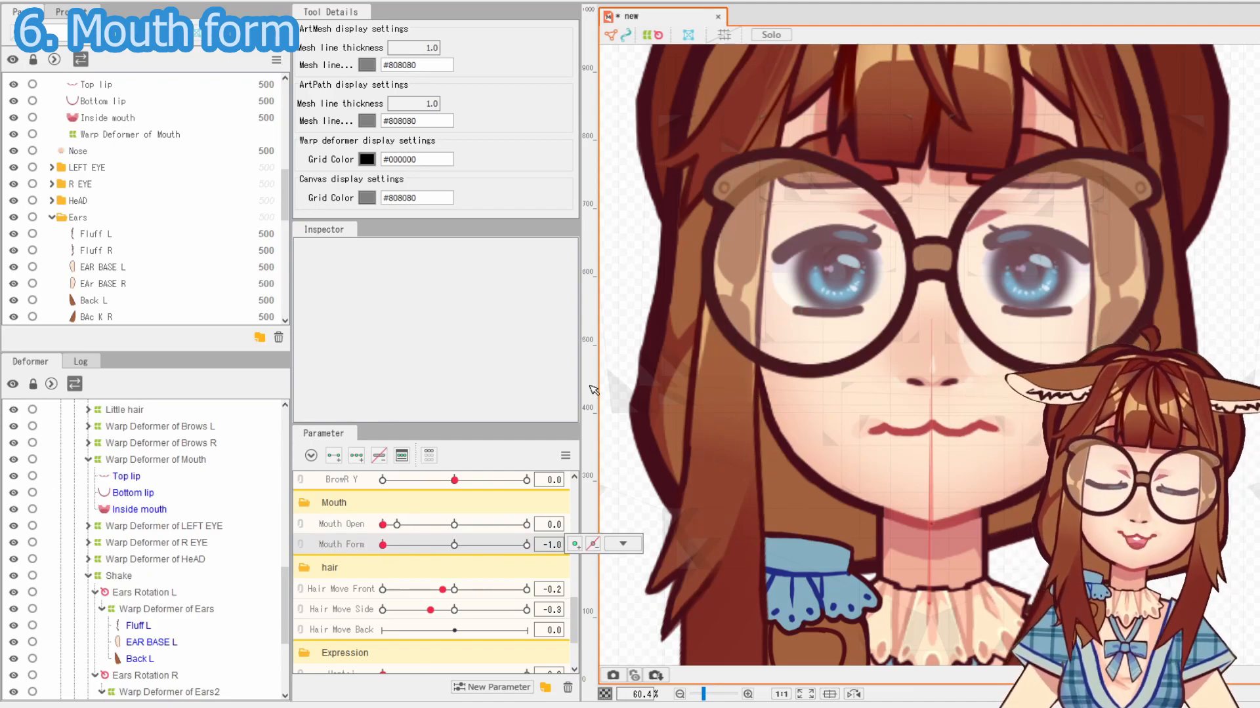
click(389, 525)
drag(384, 525, 441, 541)
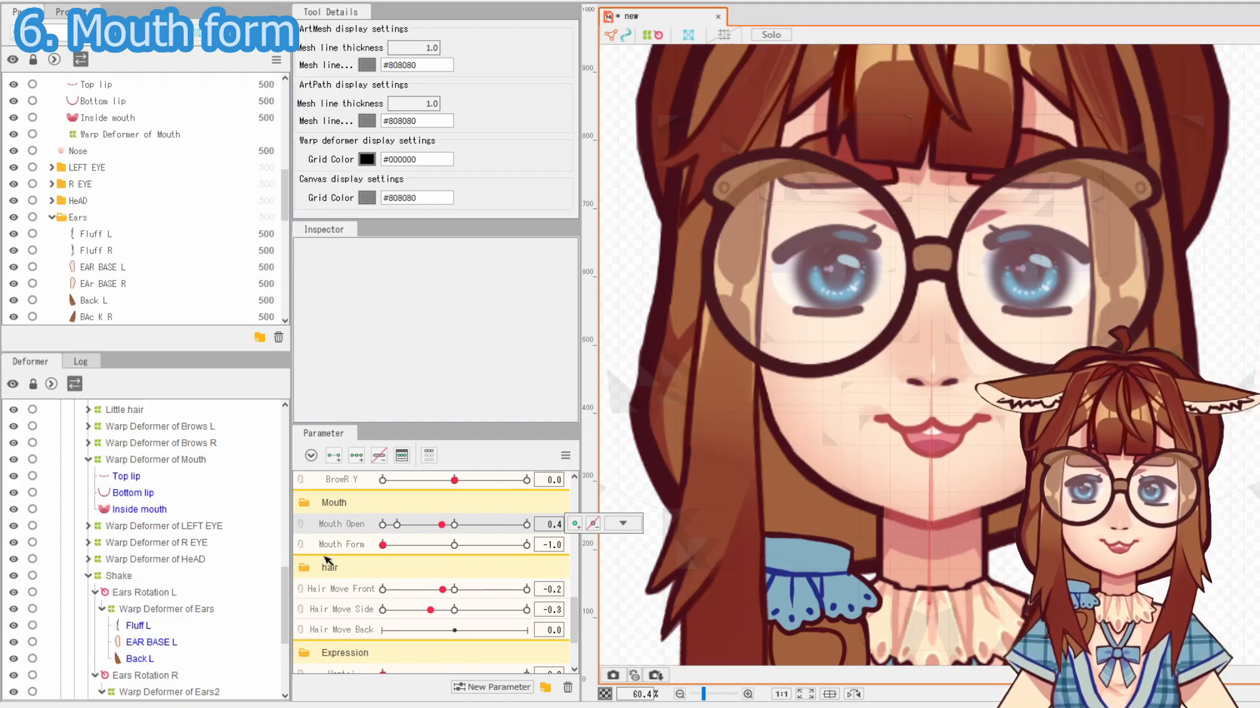
drag(398, 525, 360, 532)
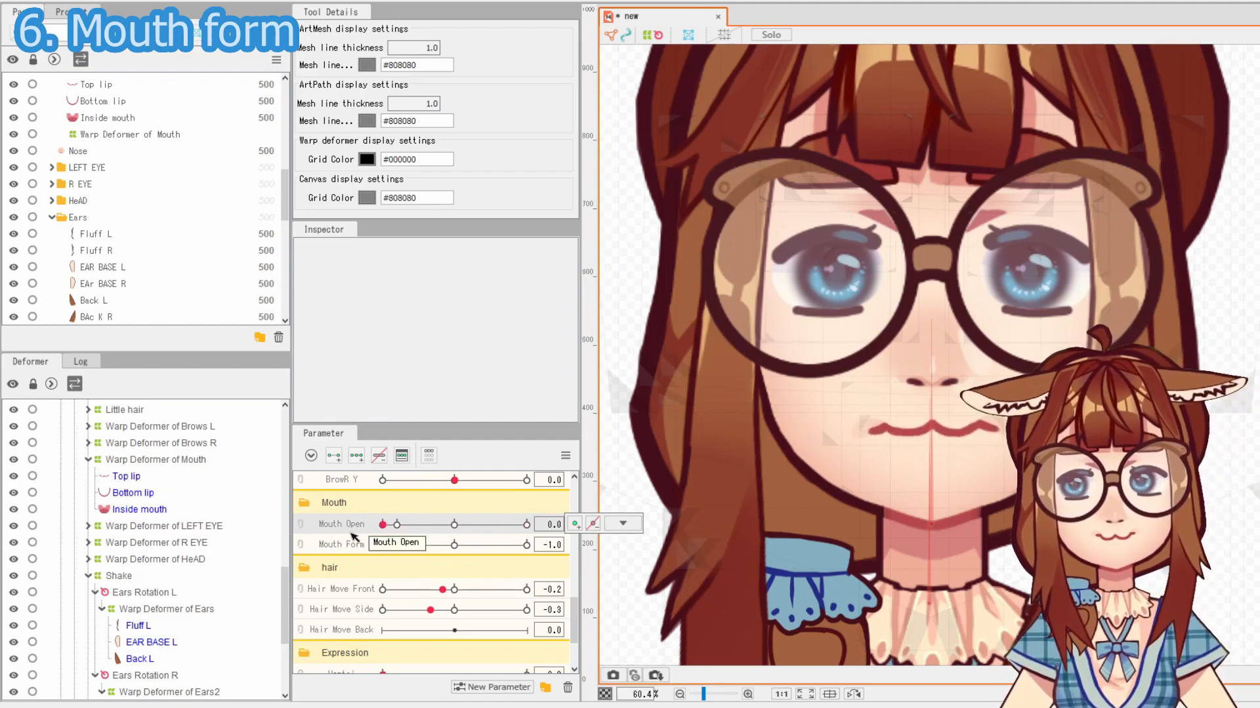
Lower both end points of the Bottom lip's deform path at Mouth Open 0.1 and Mouth Form -1.0
drag(382, 525, 415, 530)
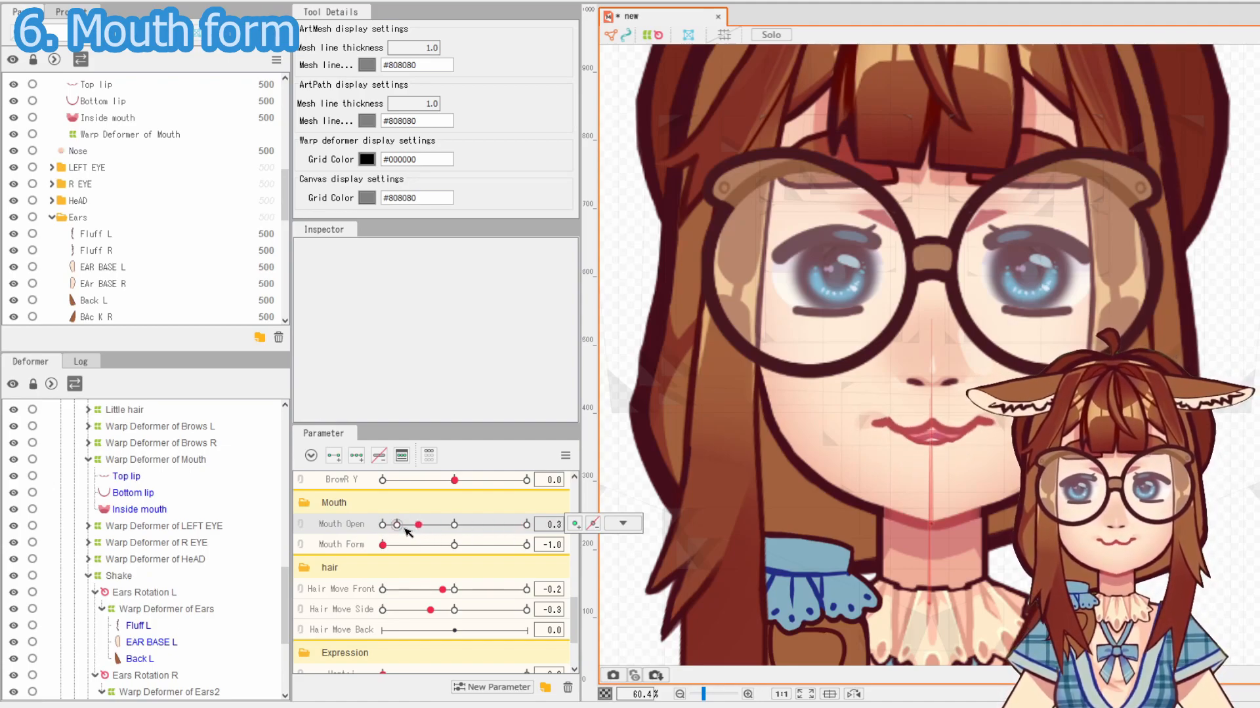
scroll(935, 408, up, 3)
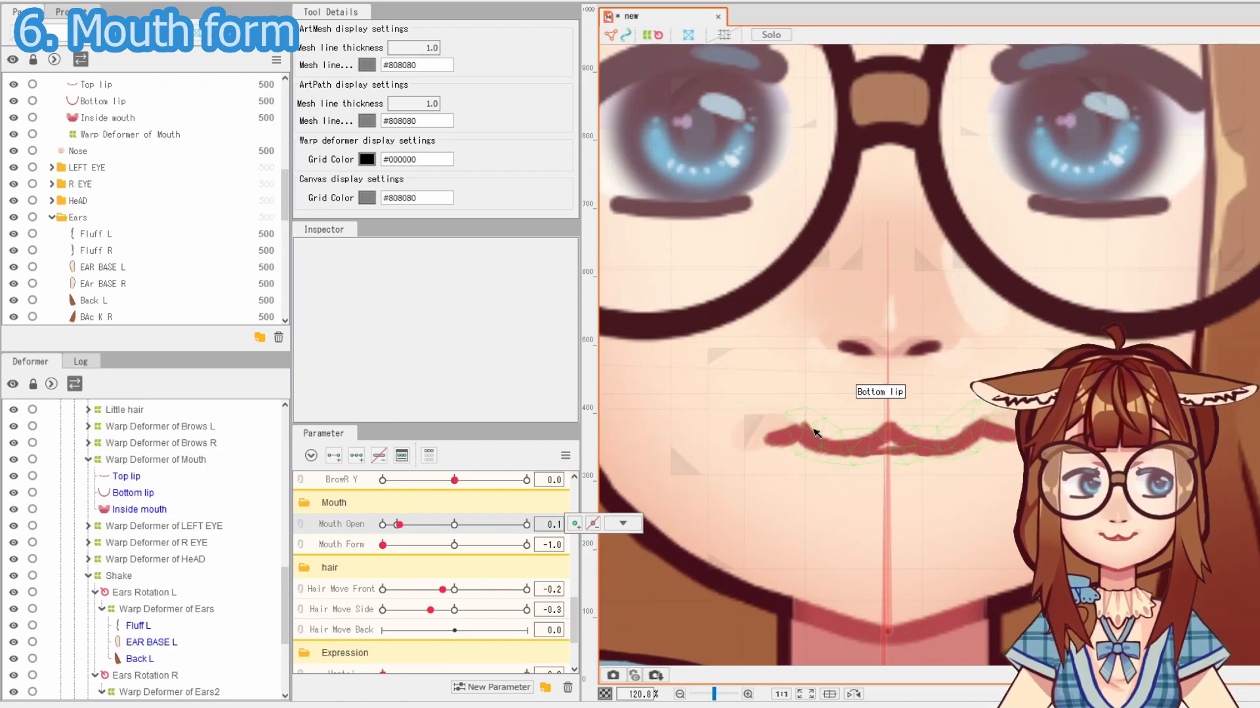
click(813, 427)
scroll(817, 423, up, 2)
click(818, 423)
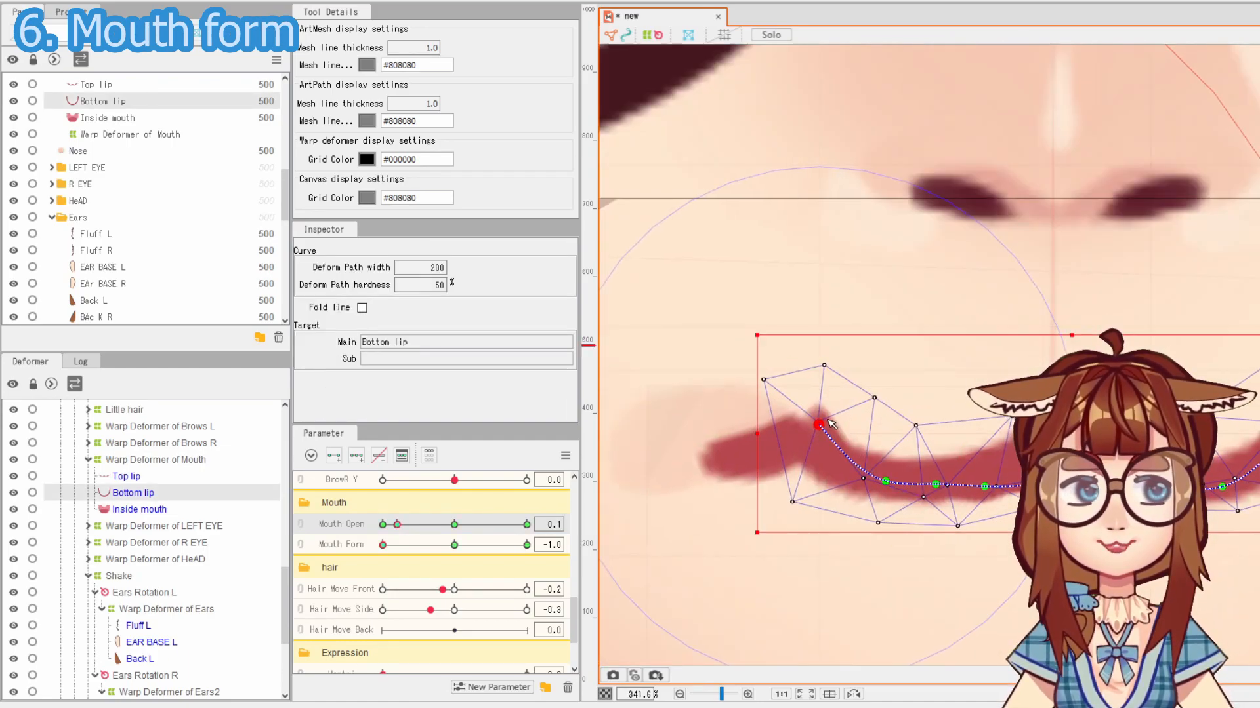
drag(818, 424, 799, 441)
drag(1259, 413, 1259, 431)
scroll(953, 479, up, 2)
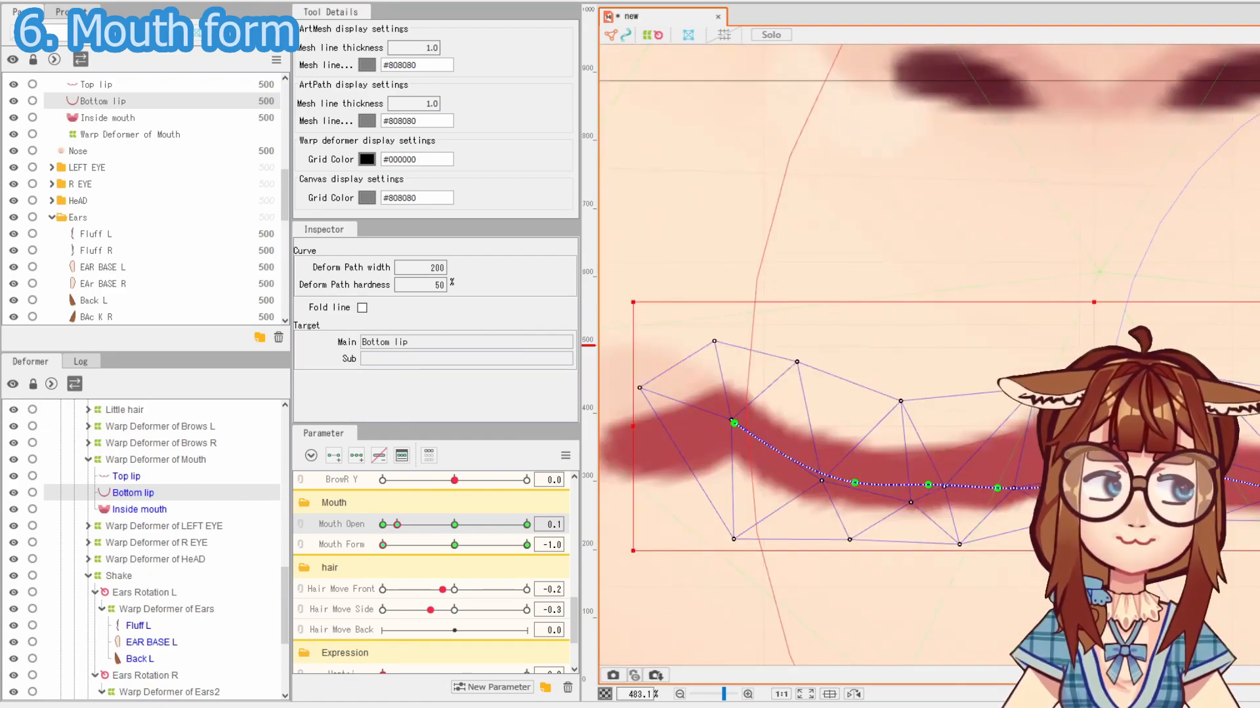
scroll(1028, 470, down, 7)
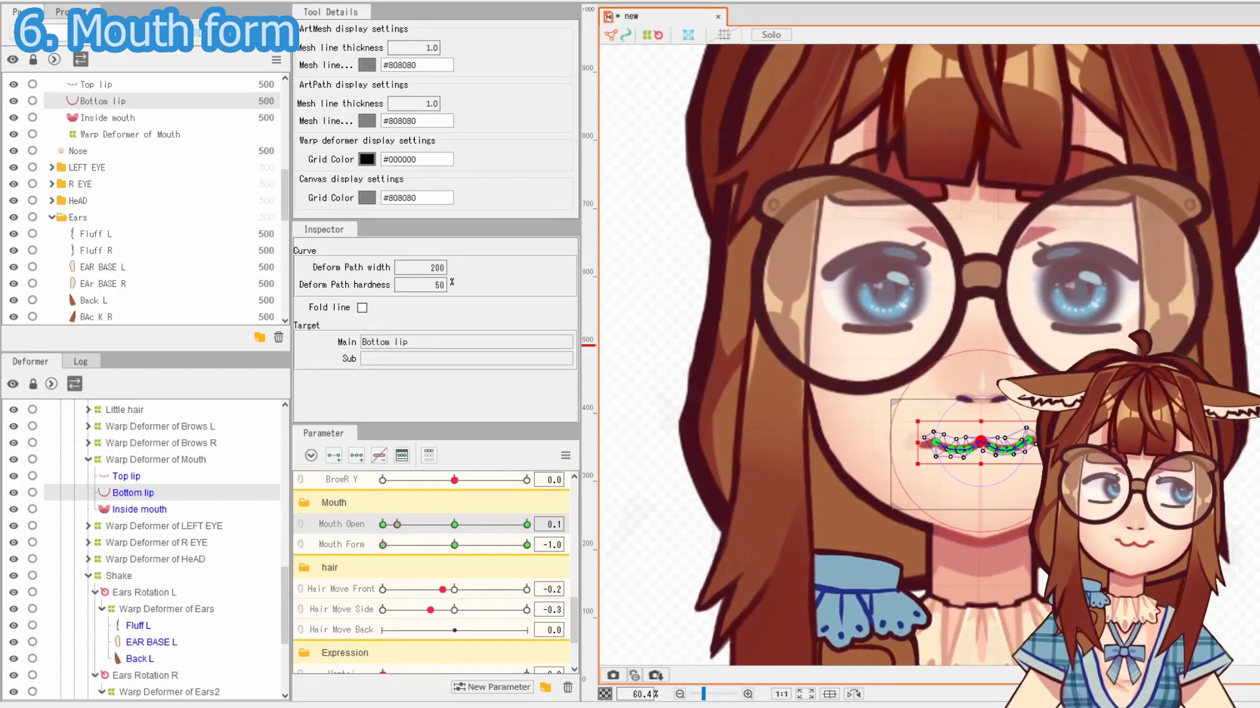
click(1029, 470)
Set Mouth Open to 0.0 and Mouth Form to 0.1 to check the closed mouth
scroll(964, 462, up, 2)
mouse_move(398, 525)
mouse_down()
mouse_move(372, 529)
mouse_move(414, 529)
mouse_move(387, 525)
mouse_up()
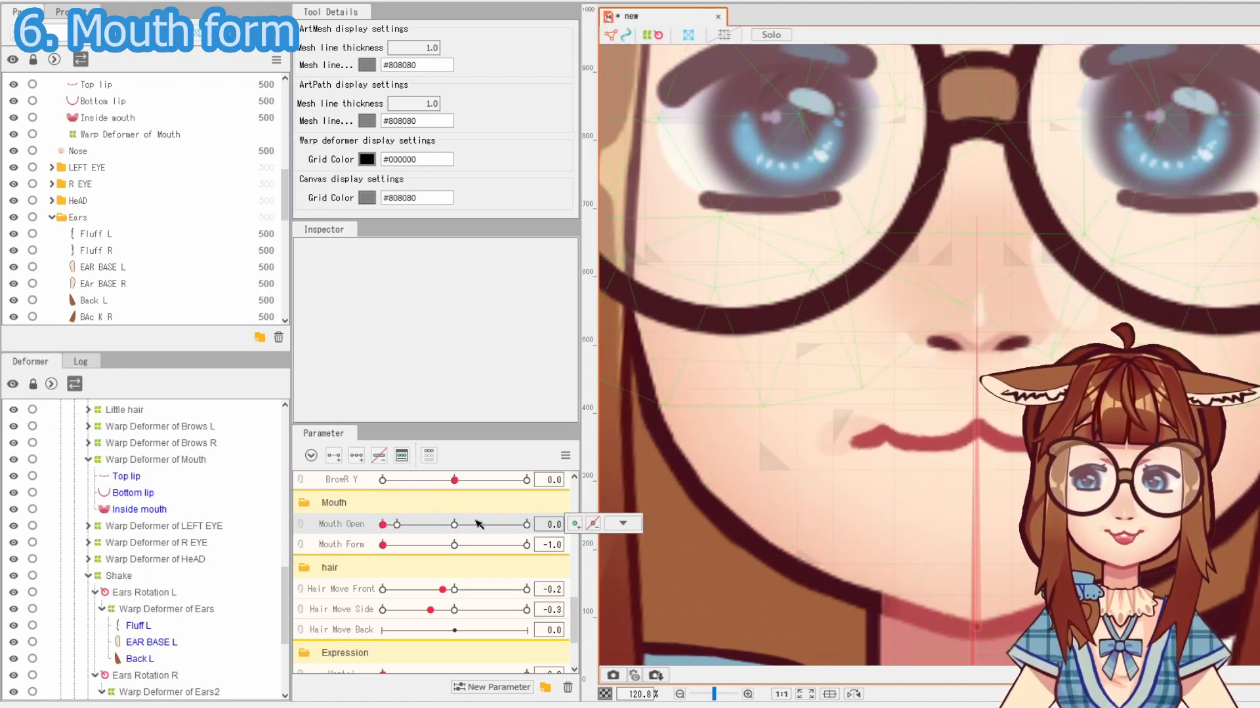
drag(384, 525, 463, 550)
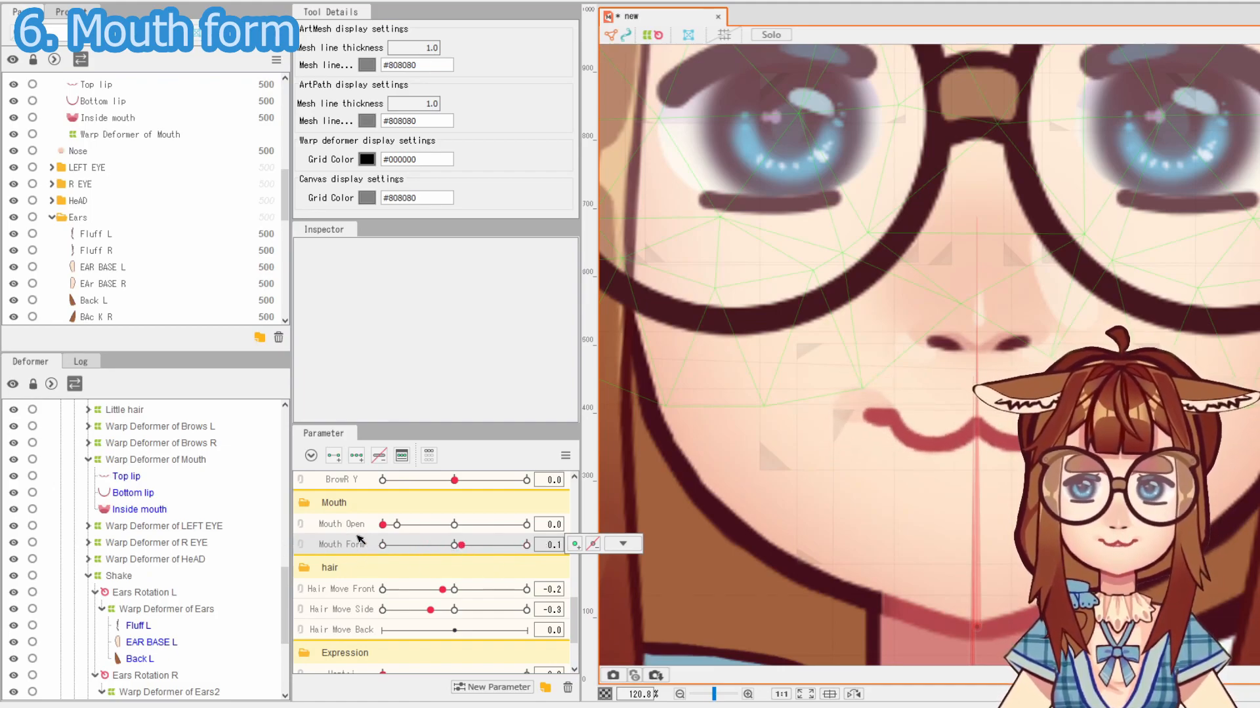
Link Mouth Open and Mouth Form to preview combined positions up to Mouth Open 0.7 and Mouth Form 1.0, and unlink them
click(297, 533)
drag(391, 543, 429, 522)
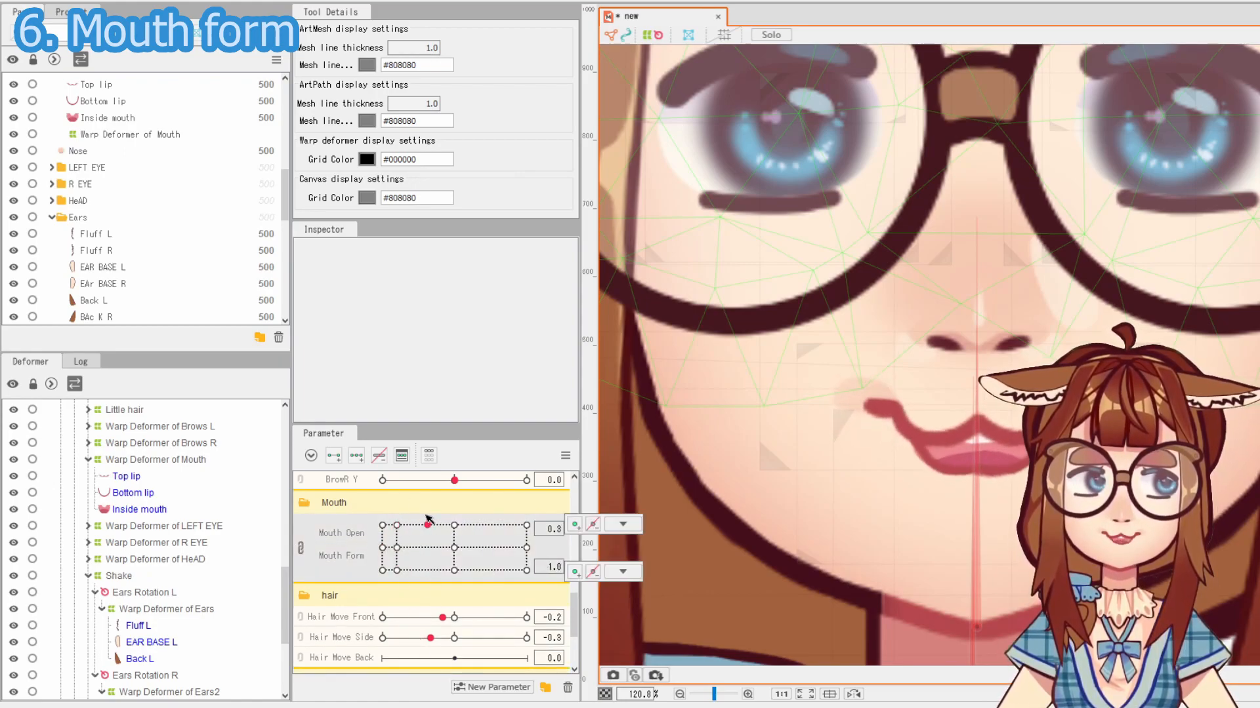
drag(425, 615, 399, 520)
click(301, 548)
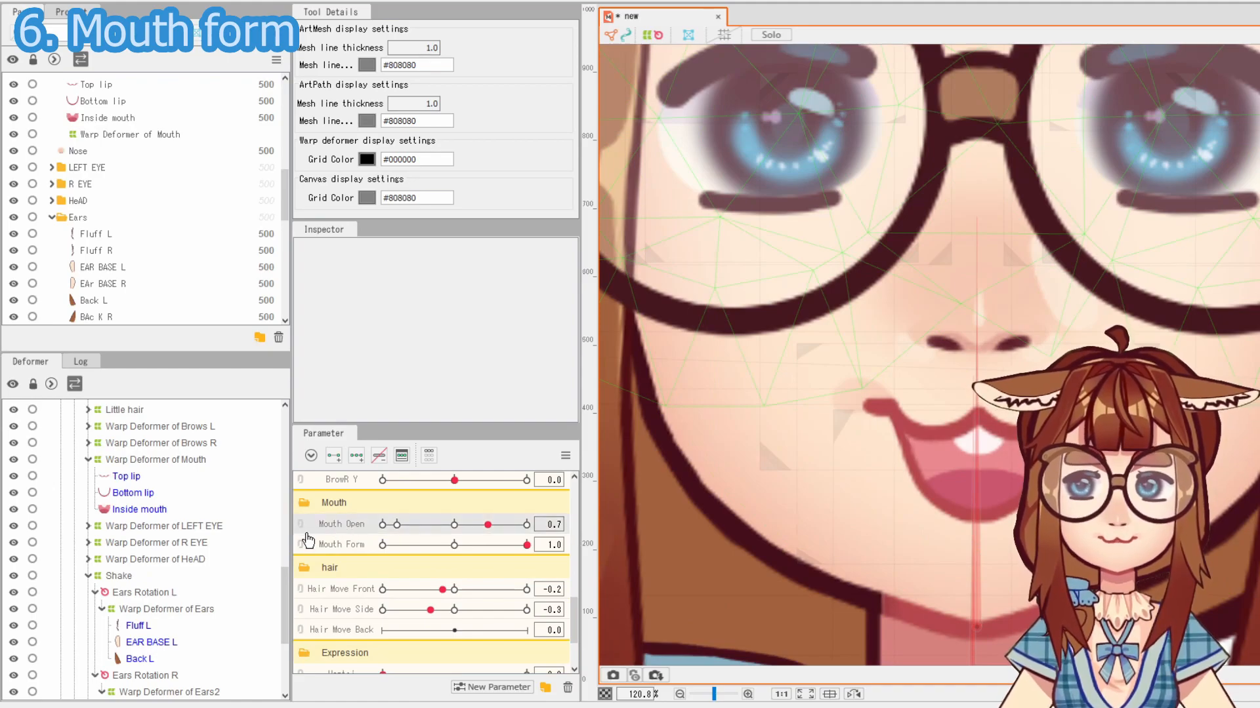
Relink Mouth Open and Mouth Form and sweep the grid's corners, ending at Mouth Open 0.5 and Mouth Form -0.2
click(300, 538)
mouse_move(454, 543)
mouse_down()
mouse_move(462, 499)
mouse_move(455, 565)
mouse_move(486, 554)
mouse_move(489, 545)
mouse_move(414, 554)
mouse_move(504, 553)
mouse_move(375, 555)
mouse_move(355, 486)
mouse_up()
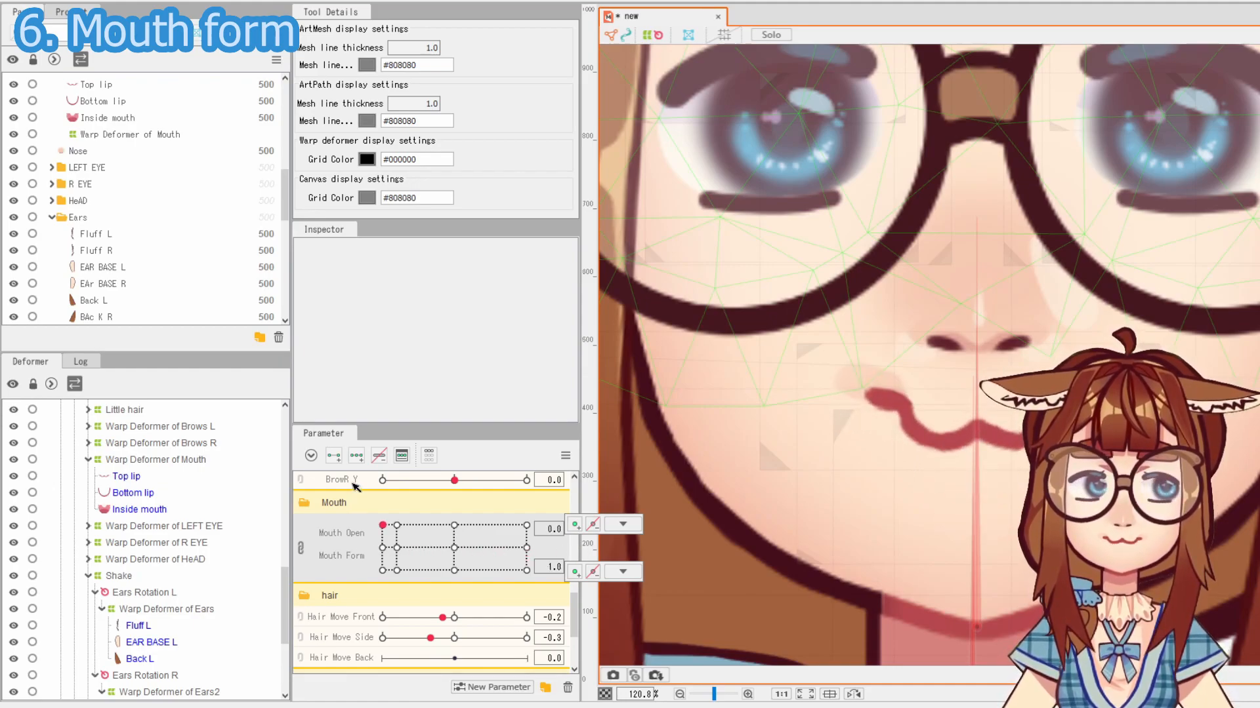
drag(371, 550, 532, 572)
click(623, 524)
click(623, 572)
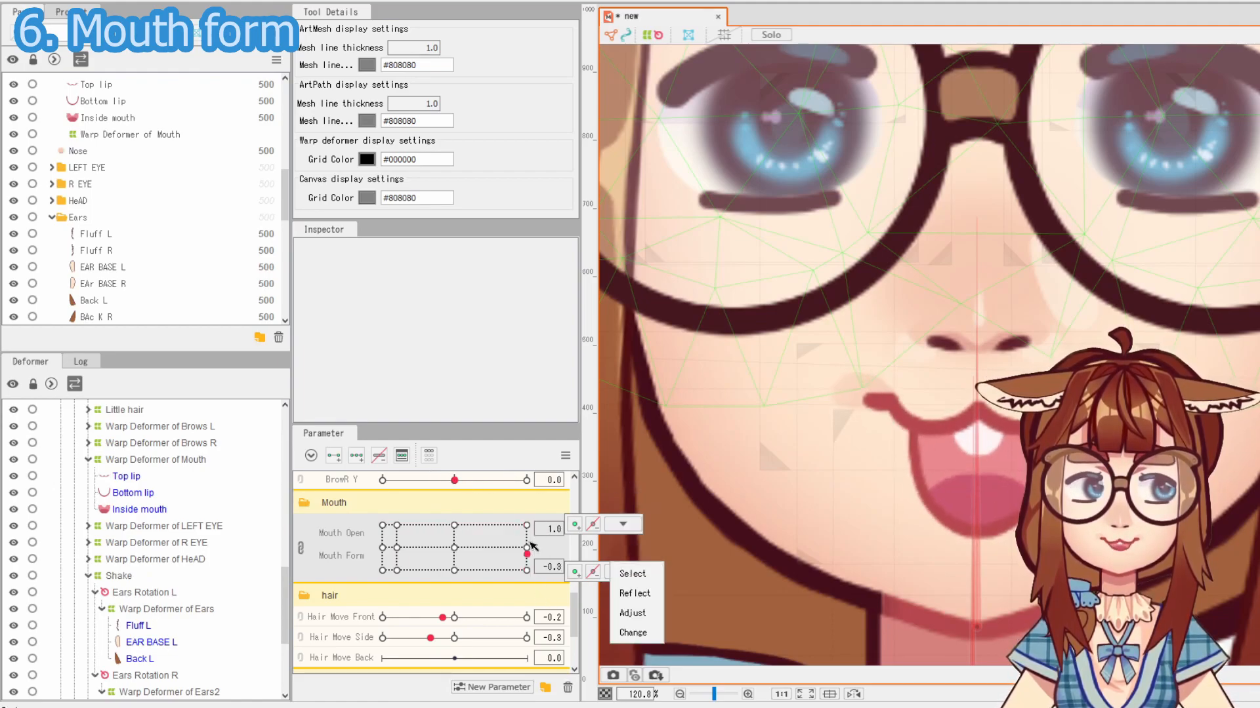
drag(527, 523, 475, 547)
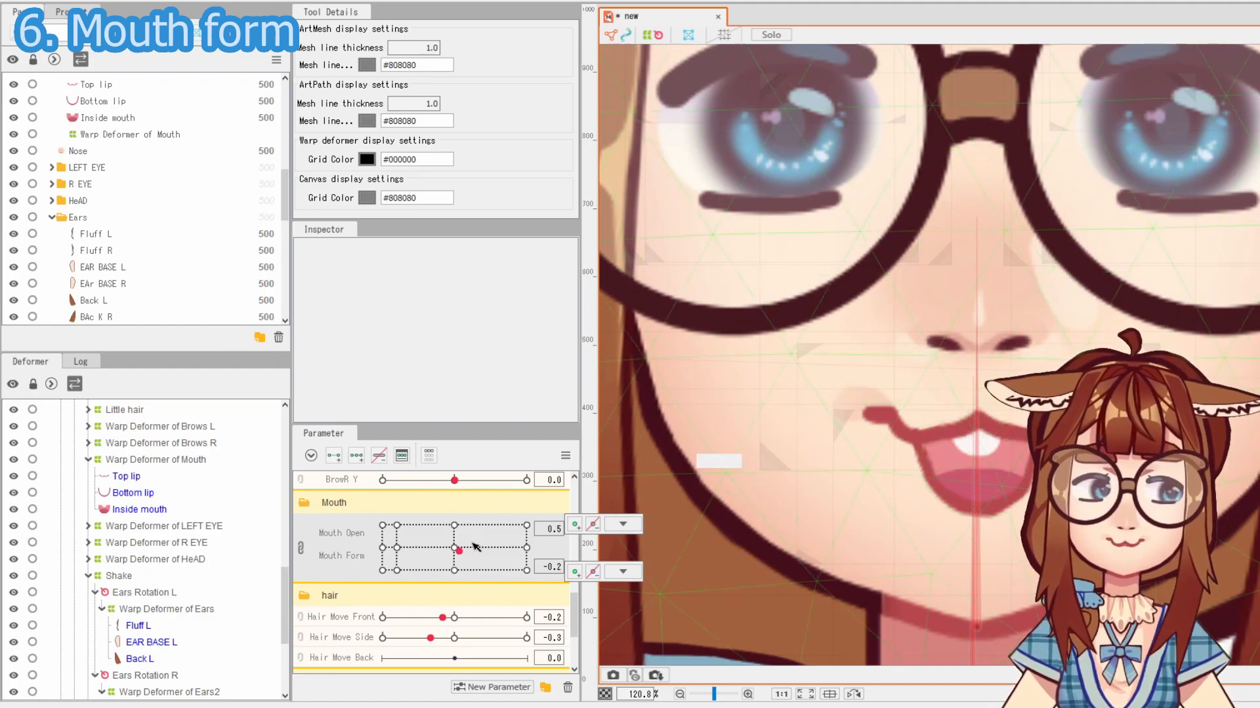
Unlink the two mouth parameters, move Mouth Form above Mouth Open, and restore their original order
click(302, 548)
drag(322, 523, 319, 535)
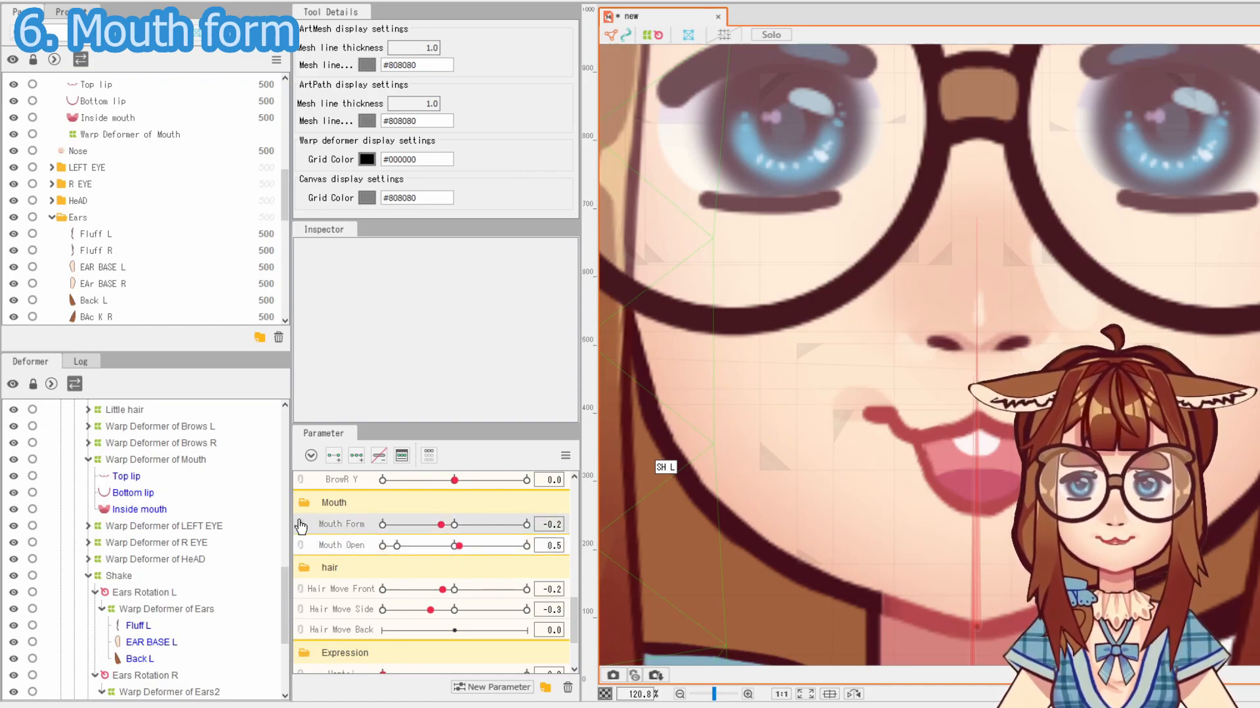
mouse_move(358, 537)
mouse_down()
mouse_move(355, 552)
mouse_move(330, 525)
mouse_move(362, 533)
mouse_up()
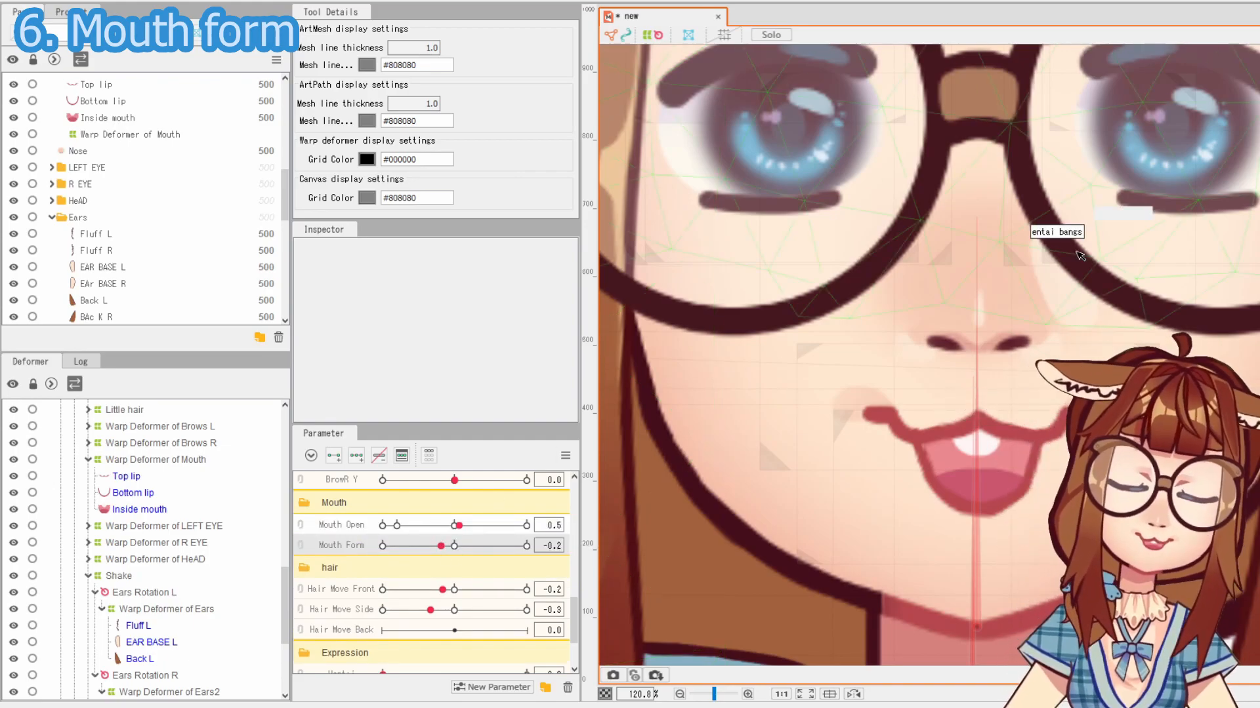
Set Mouth Open to 0.2 and Mouth Form to -0.1 to examine the slightly open lips up close
drag(441, 545, 408, 524)
click(925, 453)
scroll(1009, 451, up, 3)
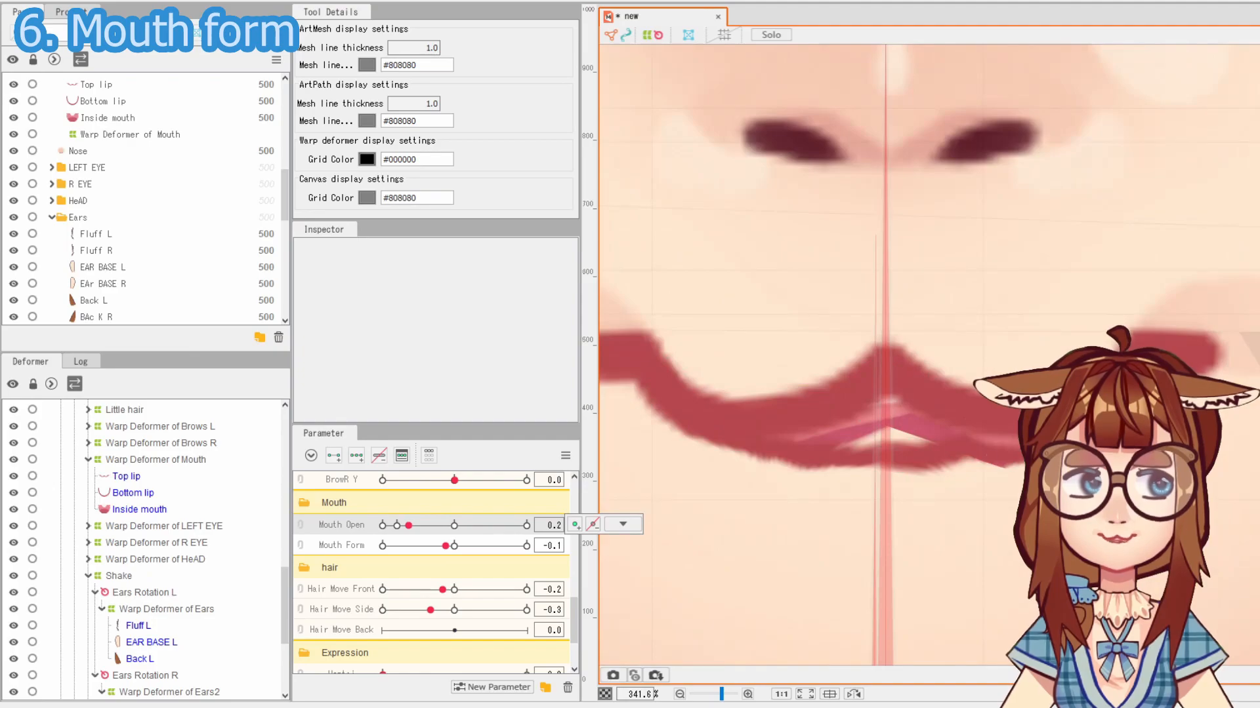
Close the character's mouth by setting Mouth Open to 0.0
scroll(864, 453, down, 4)
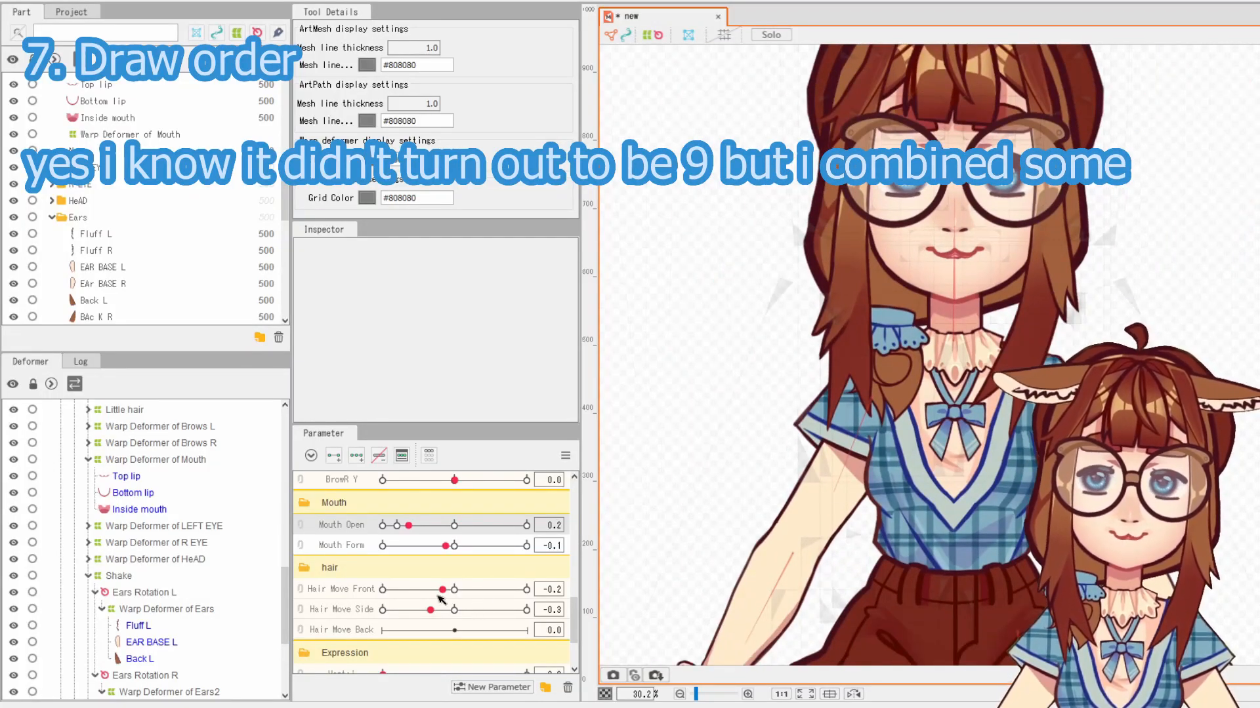
click(382, 525)
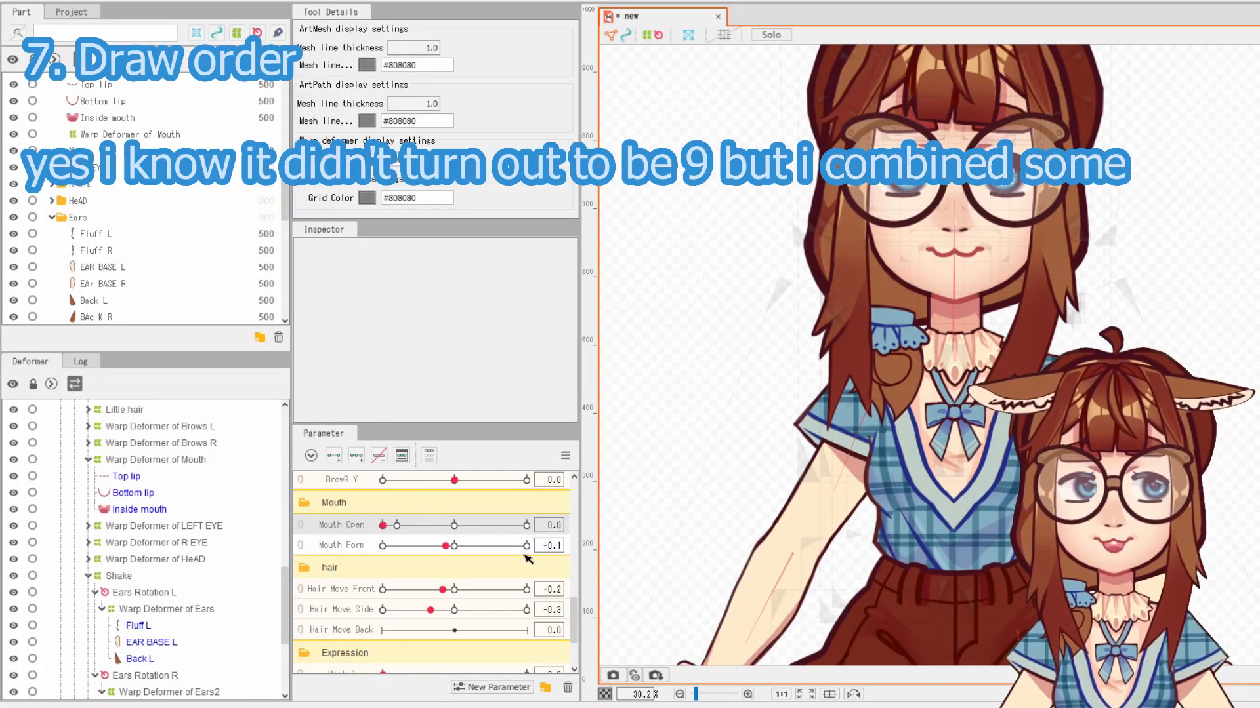
Unlink Angle X and Angle Y, sweep Angle X across its range, and set Angle Y to -30.0
scroll(438, 540, down, 5)
scroll(437, 540, up, 2)
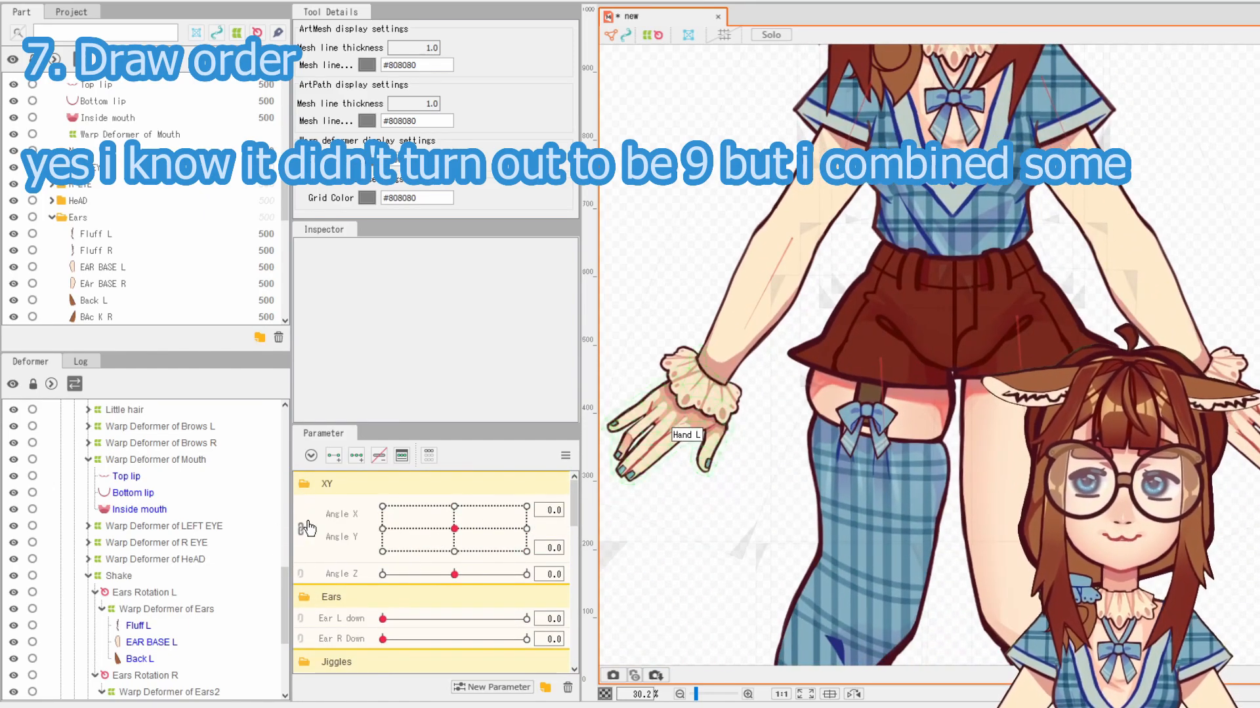
click(307, 529)
drag(454, 505, 622, 516)
drag(525, 511, 330, 526)
scroll(924, 433, up, 4)
scroll(931, 436, down, 3)
mouse_move(454, 525)
mouse_down()
mouse_move(357, 531)
mouse_move(533, 518)
mouse_move(415, 537)
mouse_move(453, 548)
mouse_up()
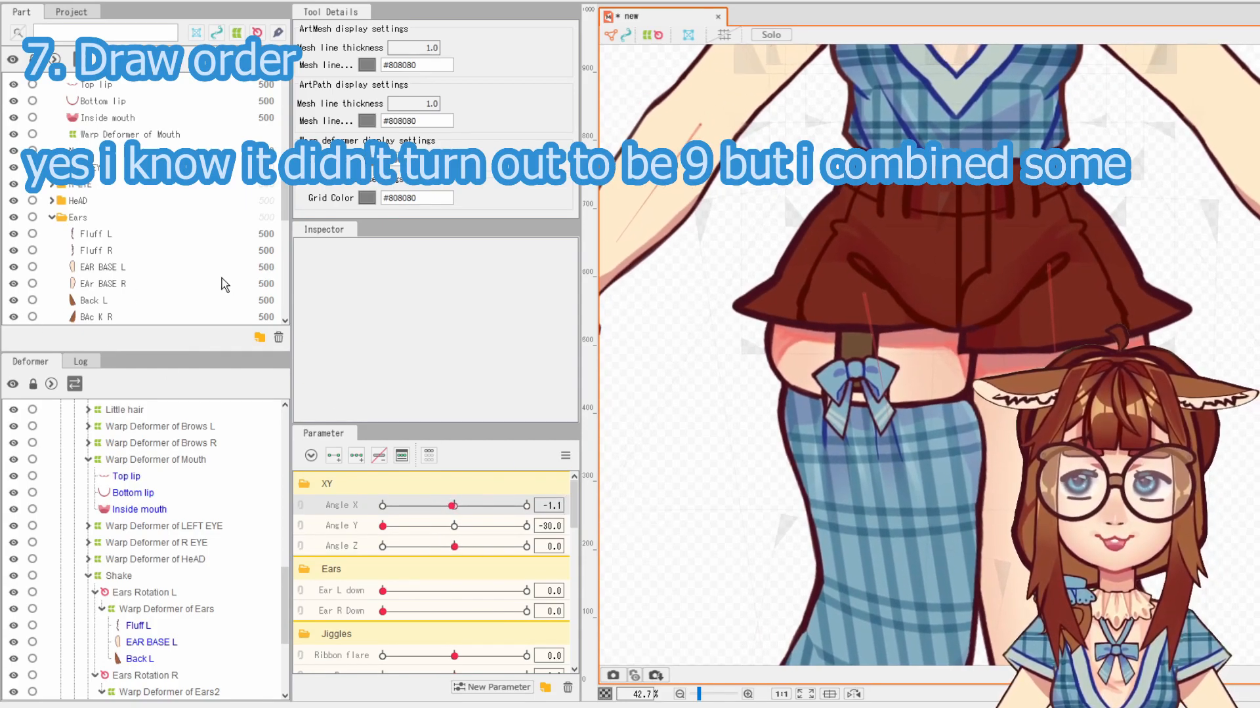
Set Angle X to 30.0 and inspect the draw order settings of Upper leg L and Lower shorts R
click(804, 366)
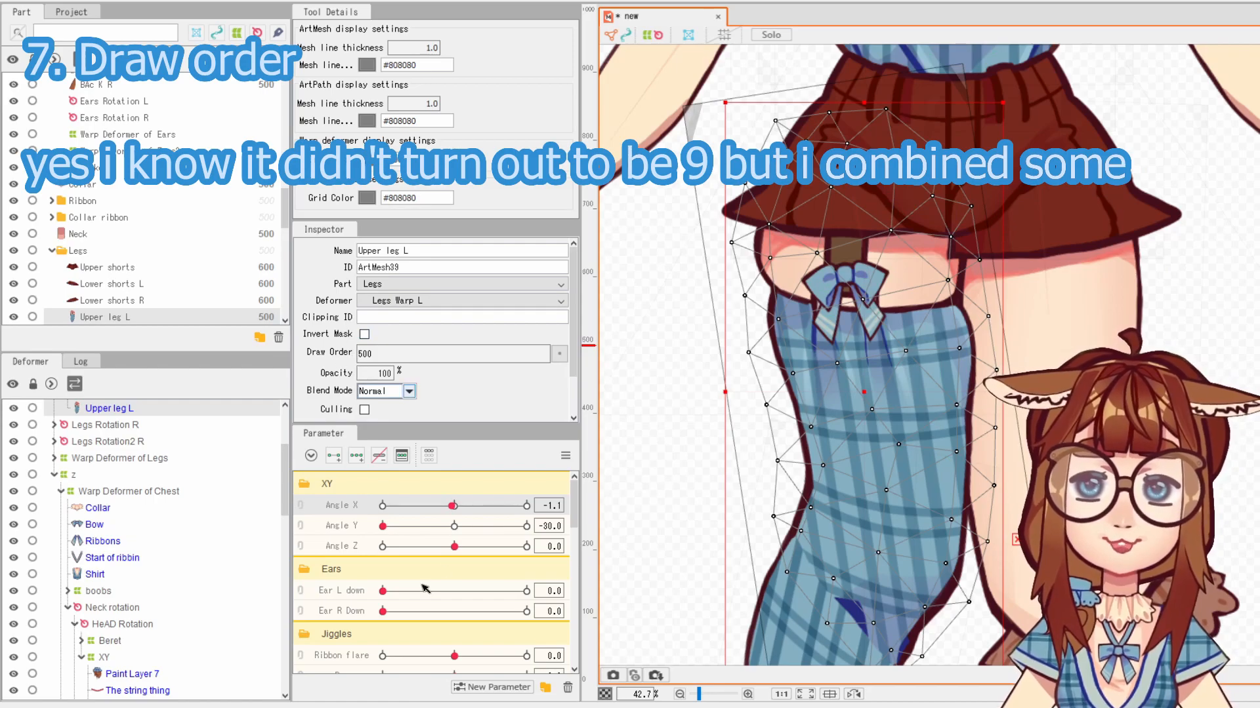
mouse_move(453, 505)
mouse_down()
mouse_move(543, 506)
mouse_move(363, 507)
mouse_move(475, 507)
mouse_move(425, 526)
mouse_move(331, 532)
mouse_move(383, 506)
mouse_move(348, 511)
mouse_move(527, 506)
mouse_up()
click(187, 300)
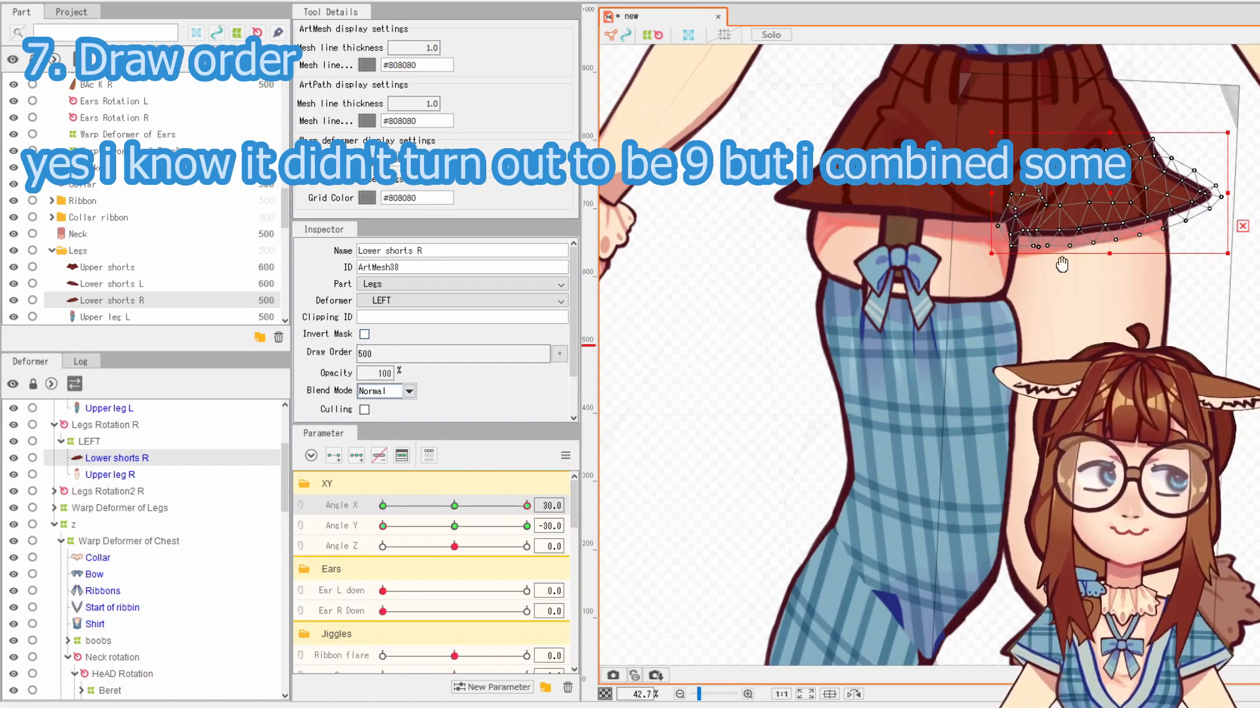
scroll(1068, 247, up, 3)
scroll(879, 341, down, 3)
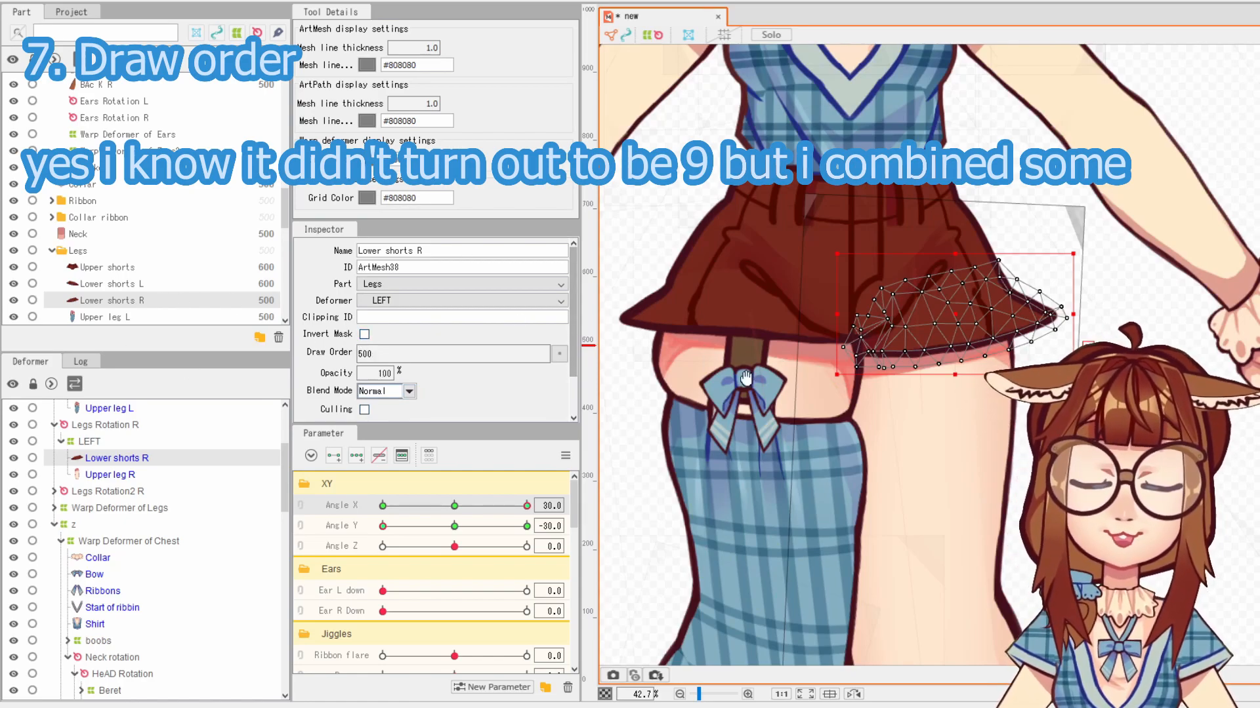
drag(722, 368, 813, 357)
Examine the draw order settings of Upper shorts and Lower shorts L
click(874, 276)
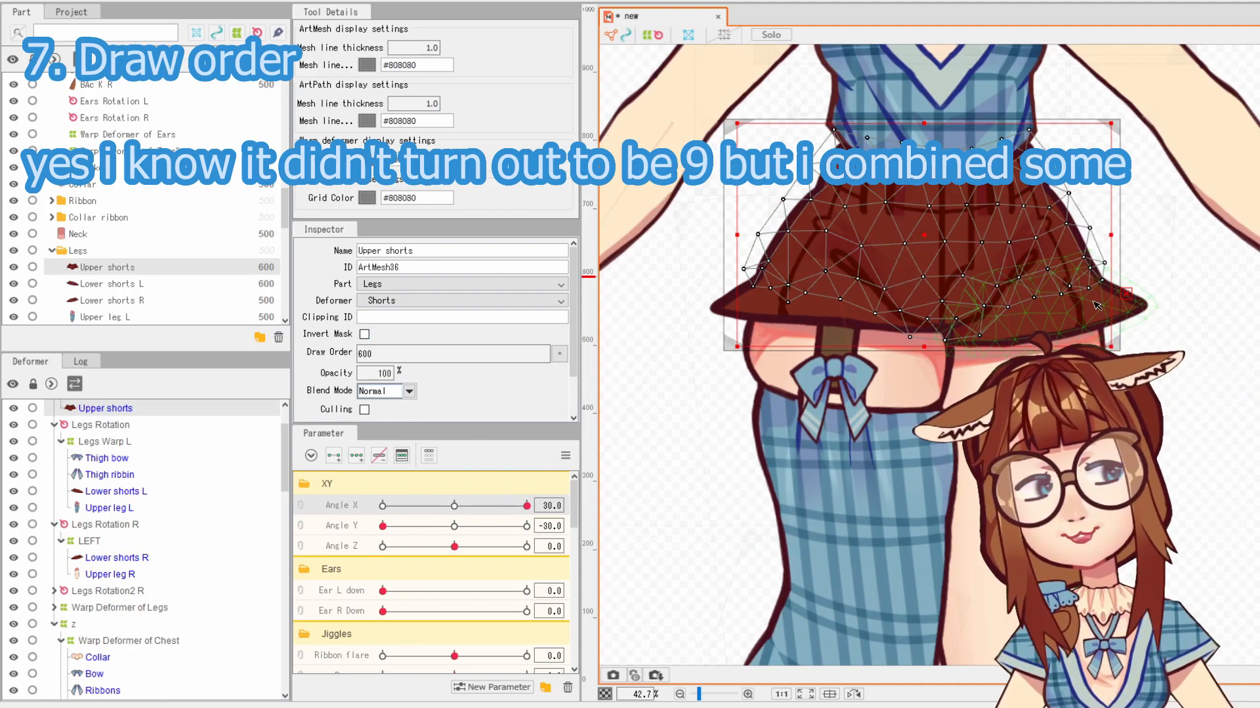
click(959, 286)
click(961, 287)
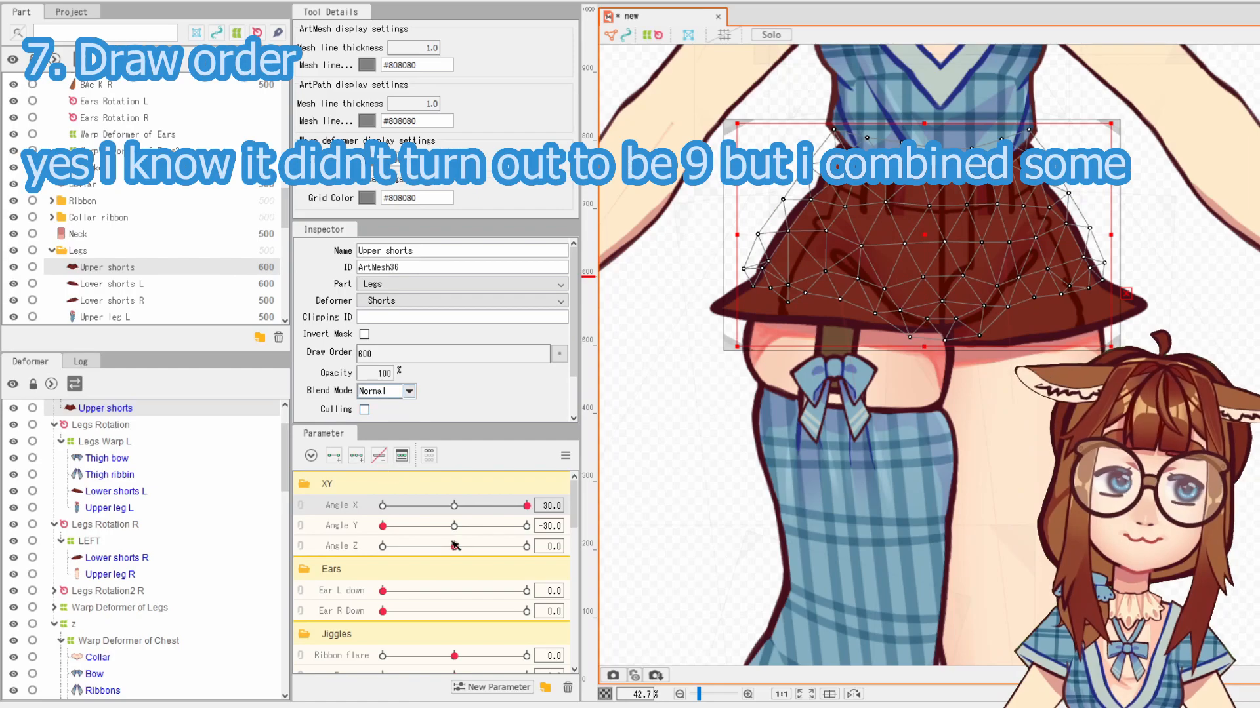
click(154, 286)
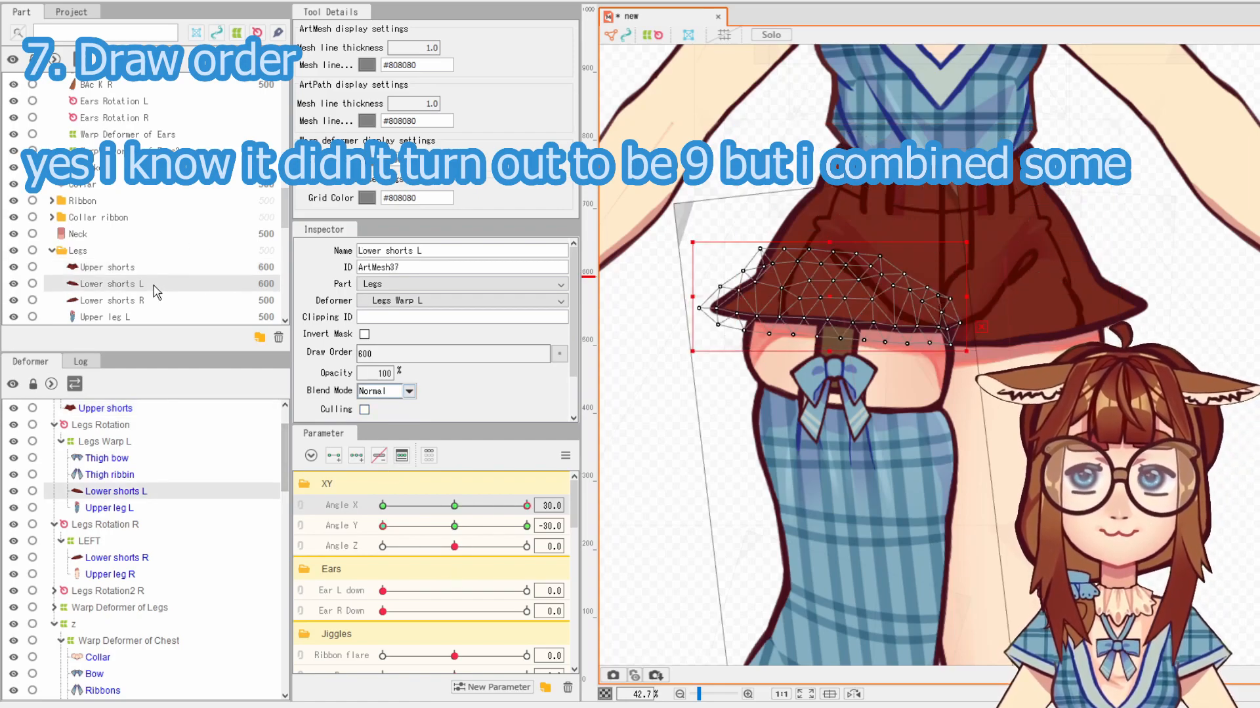
Sweep Angle X between -30.0 and 30.0 to compare the leg overlap, select Upper leg R, and finish at -30.0
drag(497, 513, 292, 490)
scroll(241, 293, down, 3)
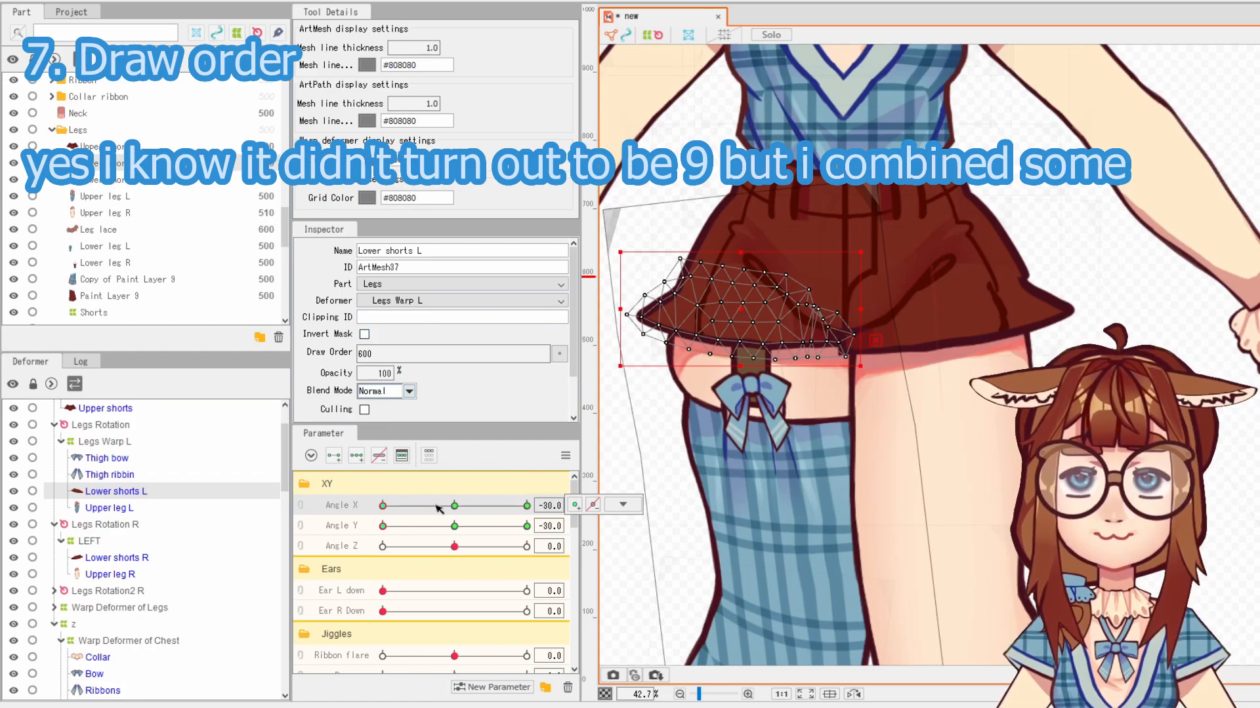
drag(401, 512, 595, 487)
click(170, 213)
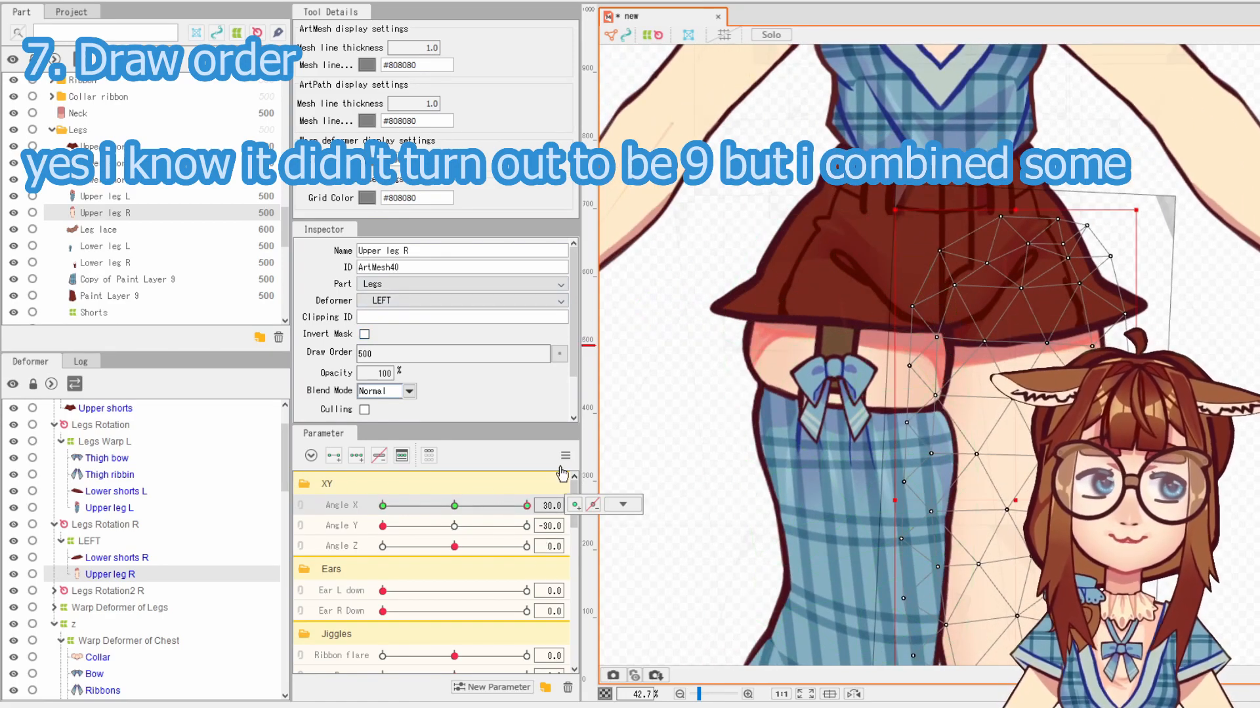
drag(512, 512, 429, 505)
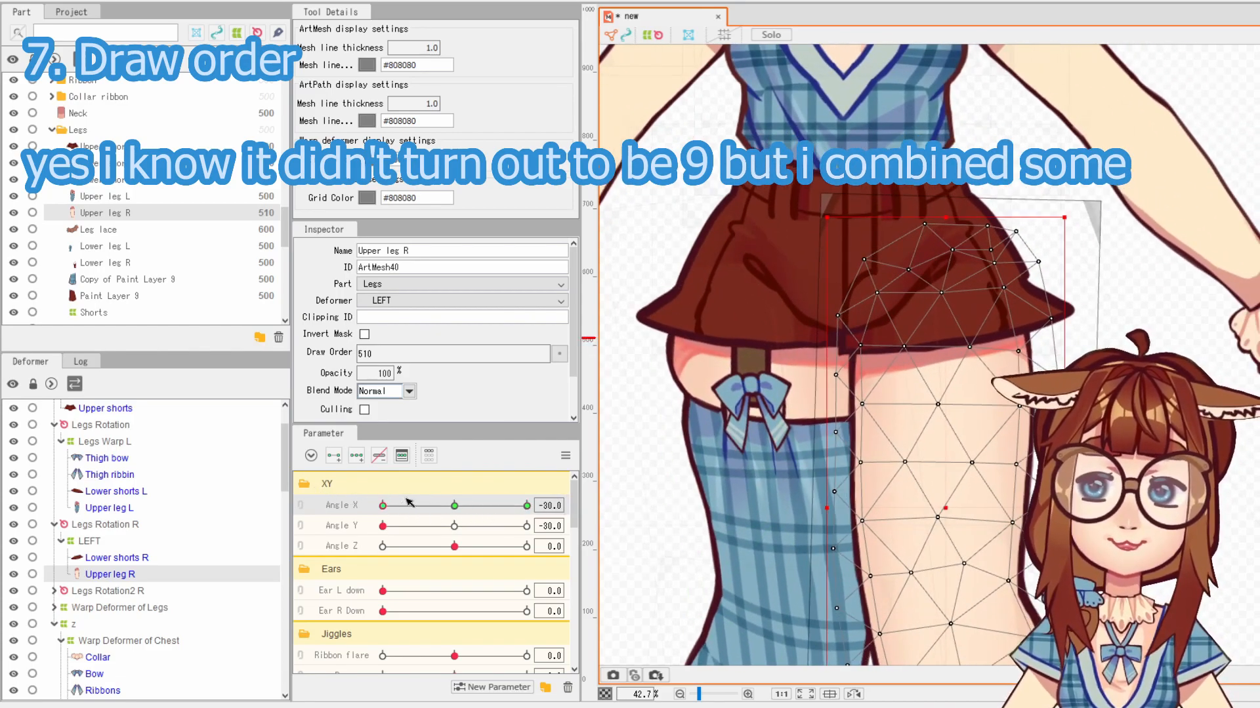
Set the draw order of Upper leg R to 500 at Angle X -30.0
double_click(391, 358)
text(500)
key(Return)
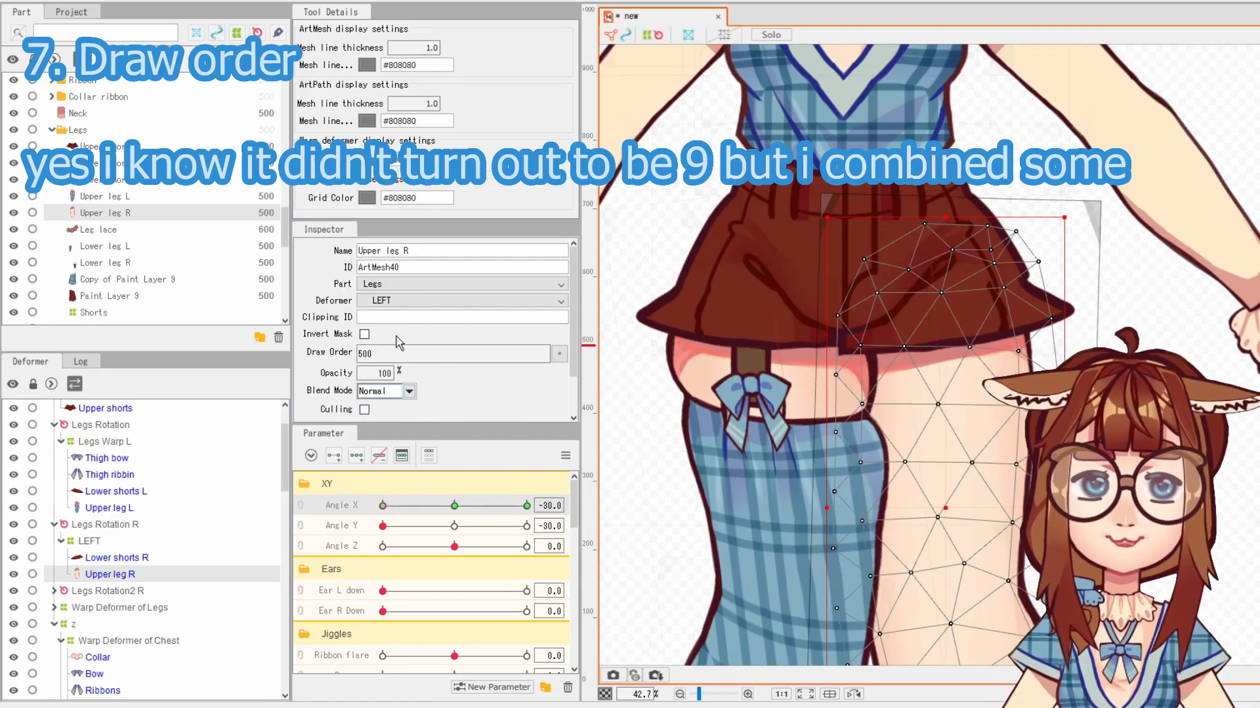
Set the draw order of Upper leg R to 510 at Angle X -30.0
double_click(431, 358)
text(510)
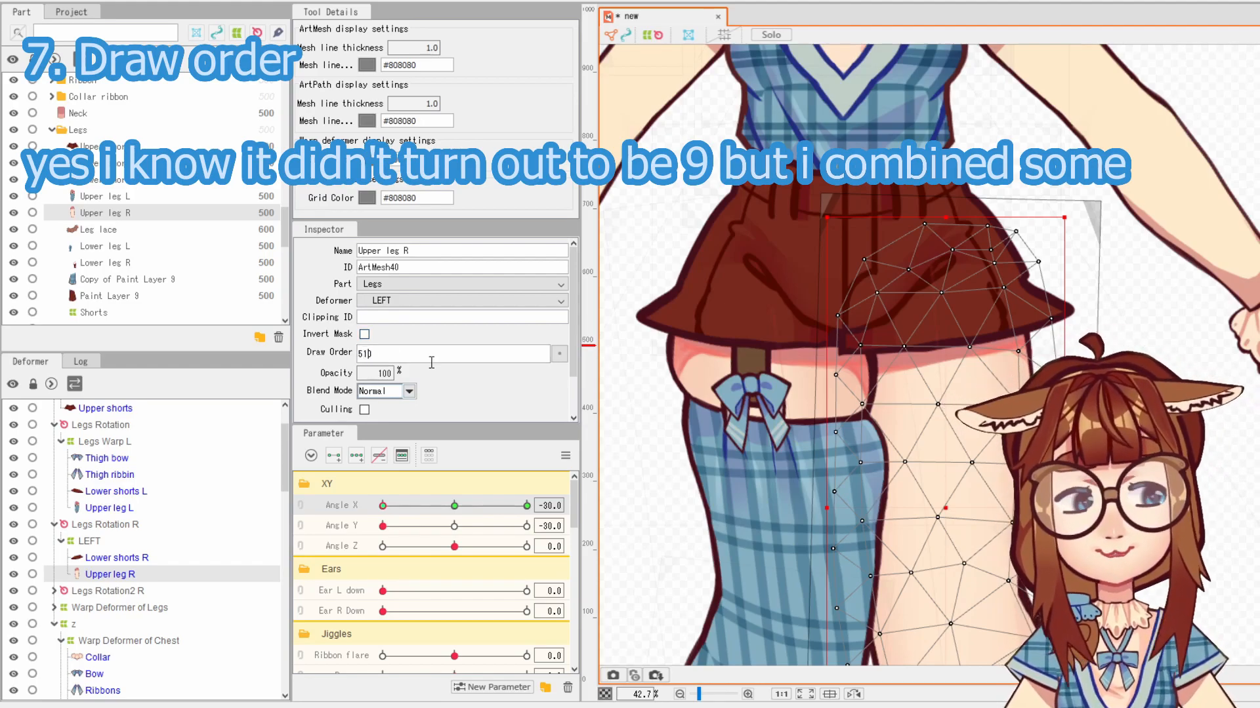
key(Return)
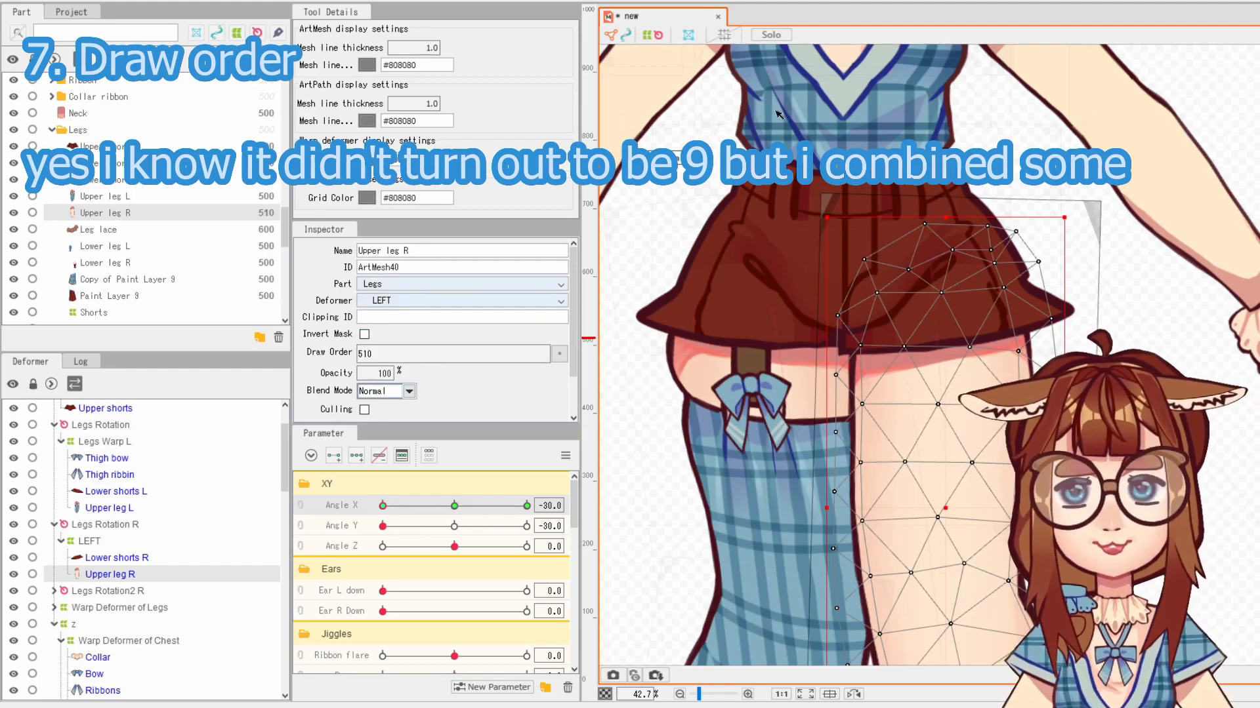